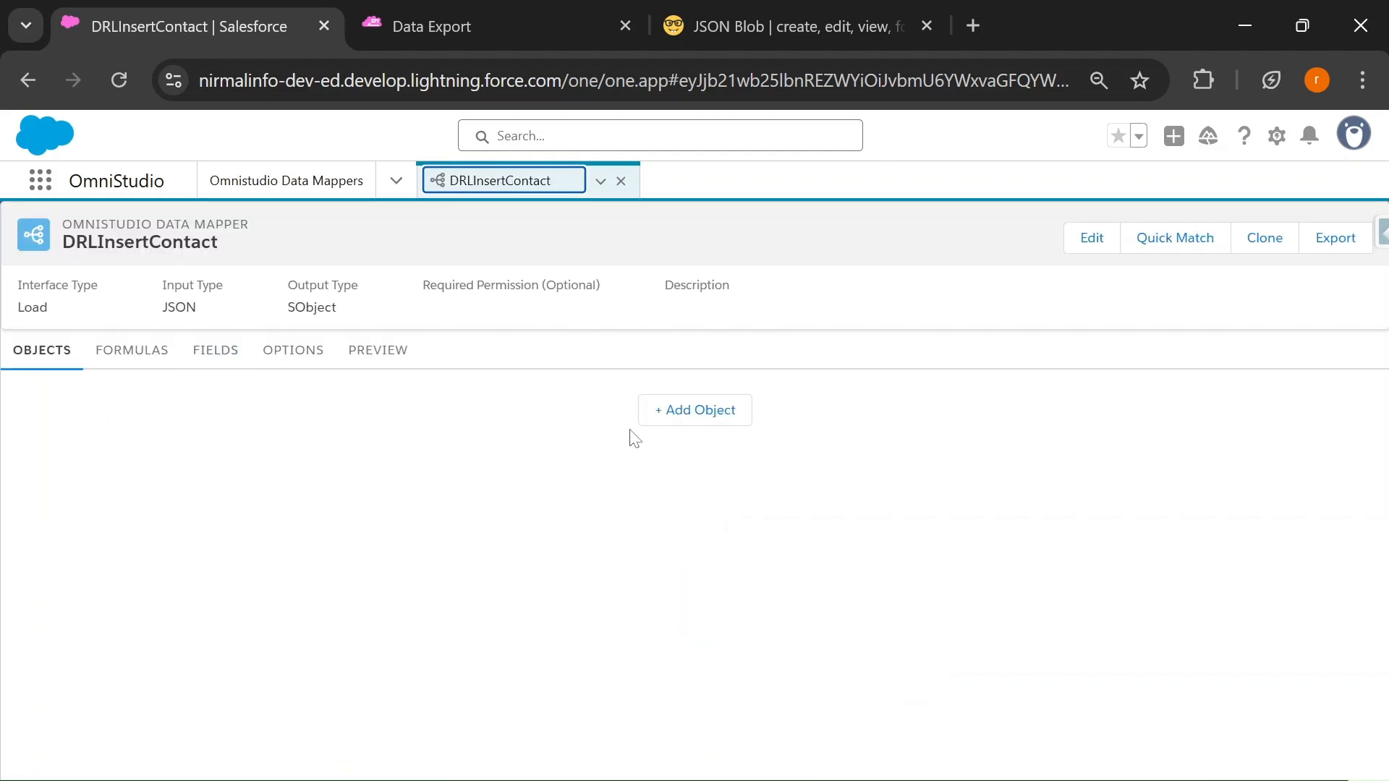
# Add the Contact object to the DRLInsertContact data mapper
pyautogui.click(673, 418)
pyautogui.click(69, 416)
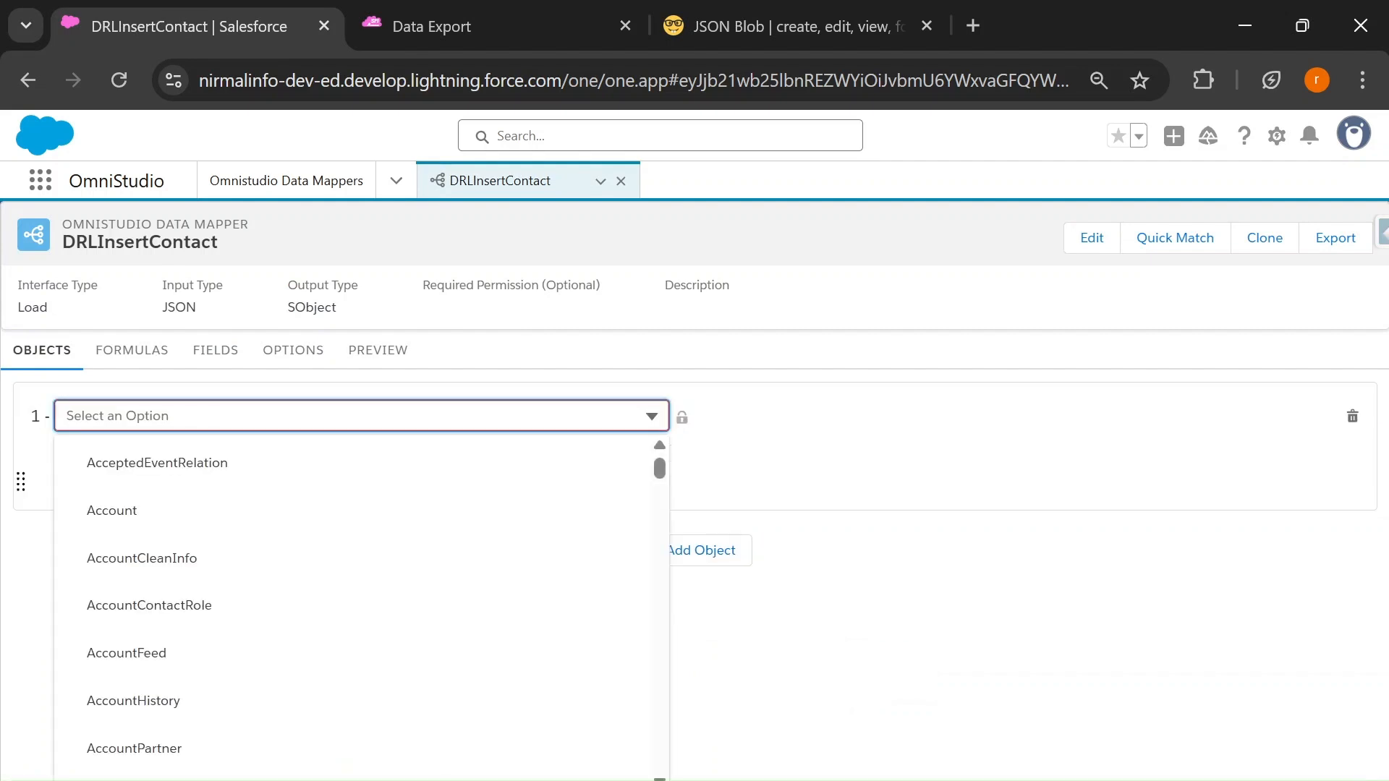
pyautogui.write('contact')
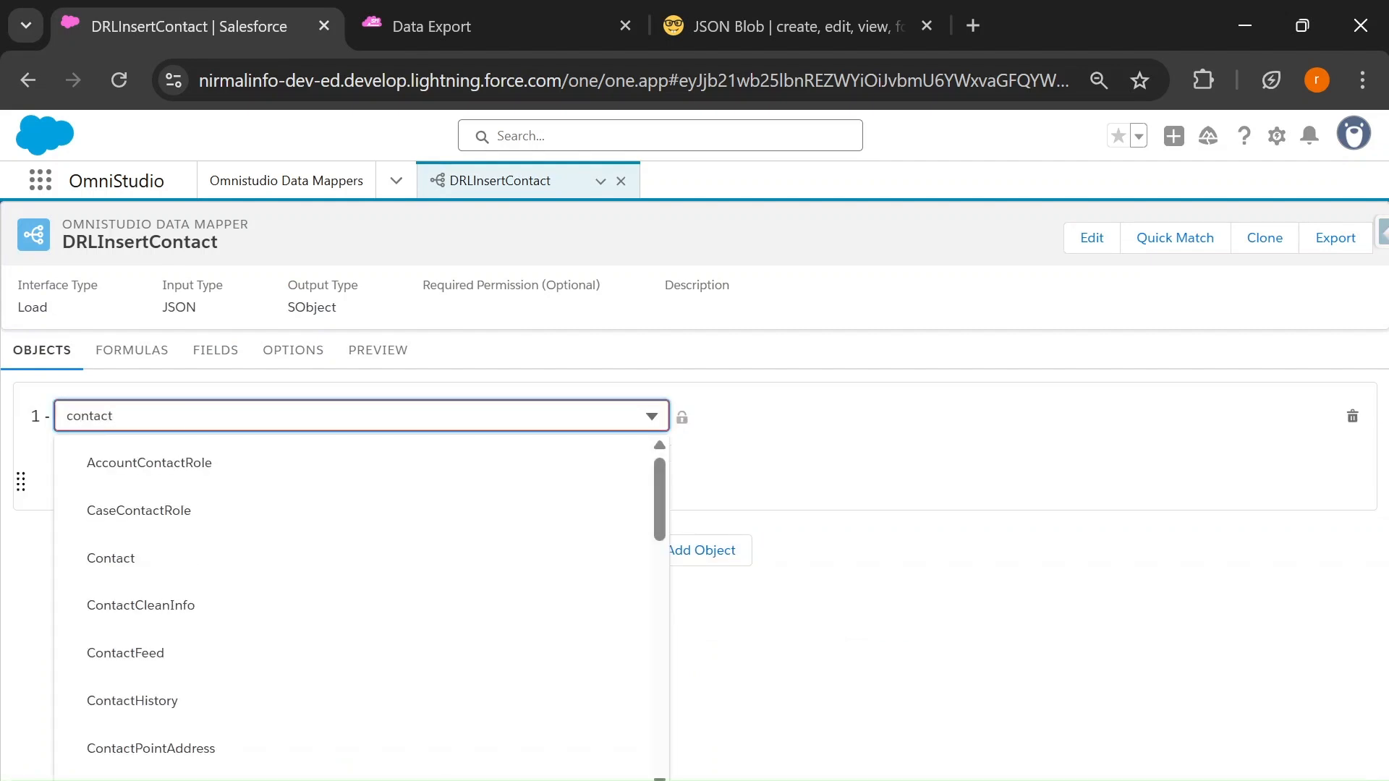
pyautogui.click(136, 558)
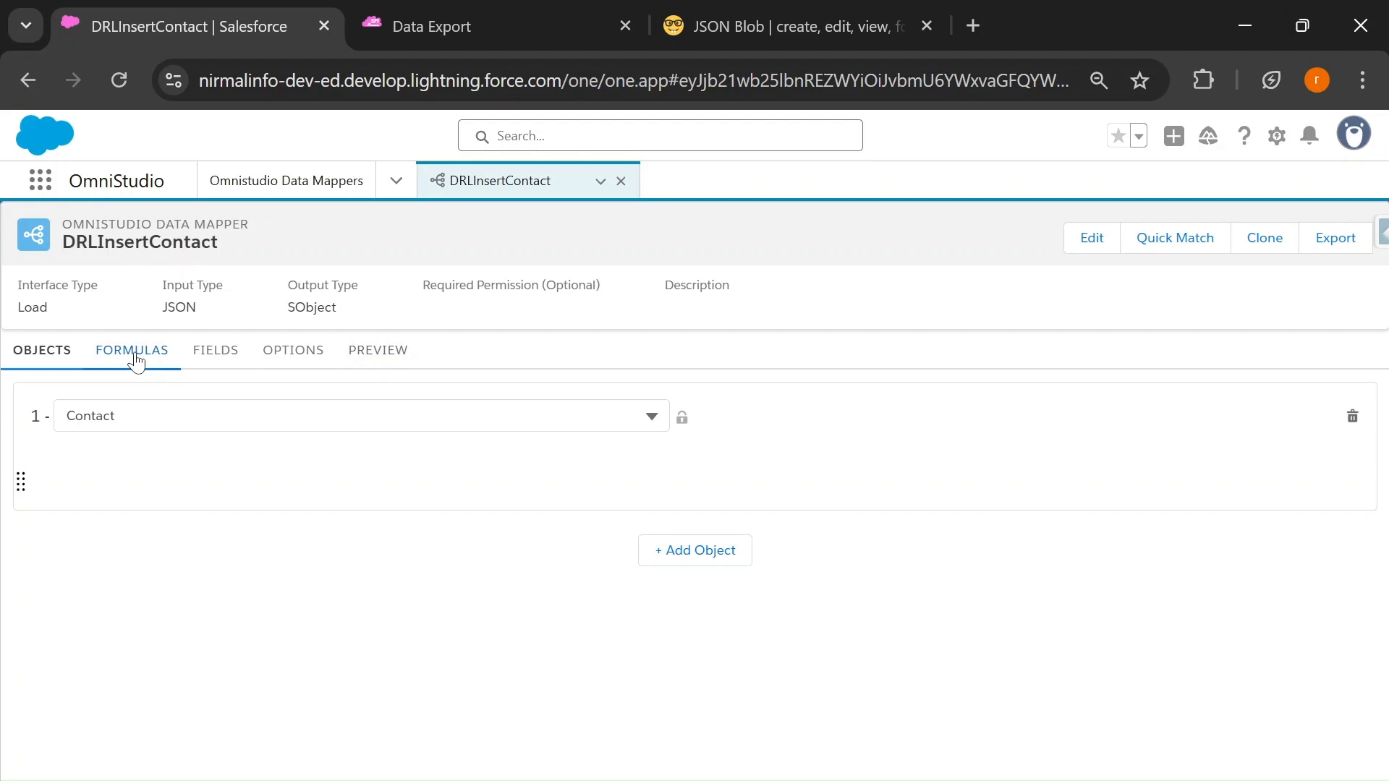
# Write a preview input JSON that assigns a sample last name to the key LastNameVar
pyautogui.click(369, 358)
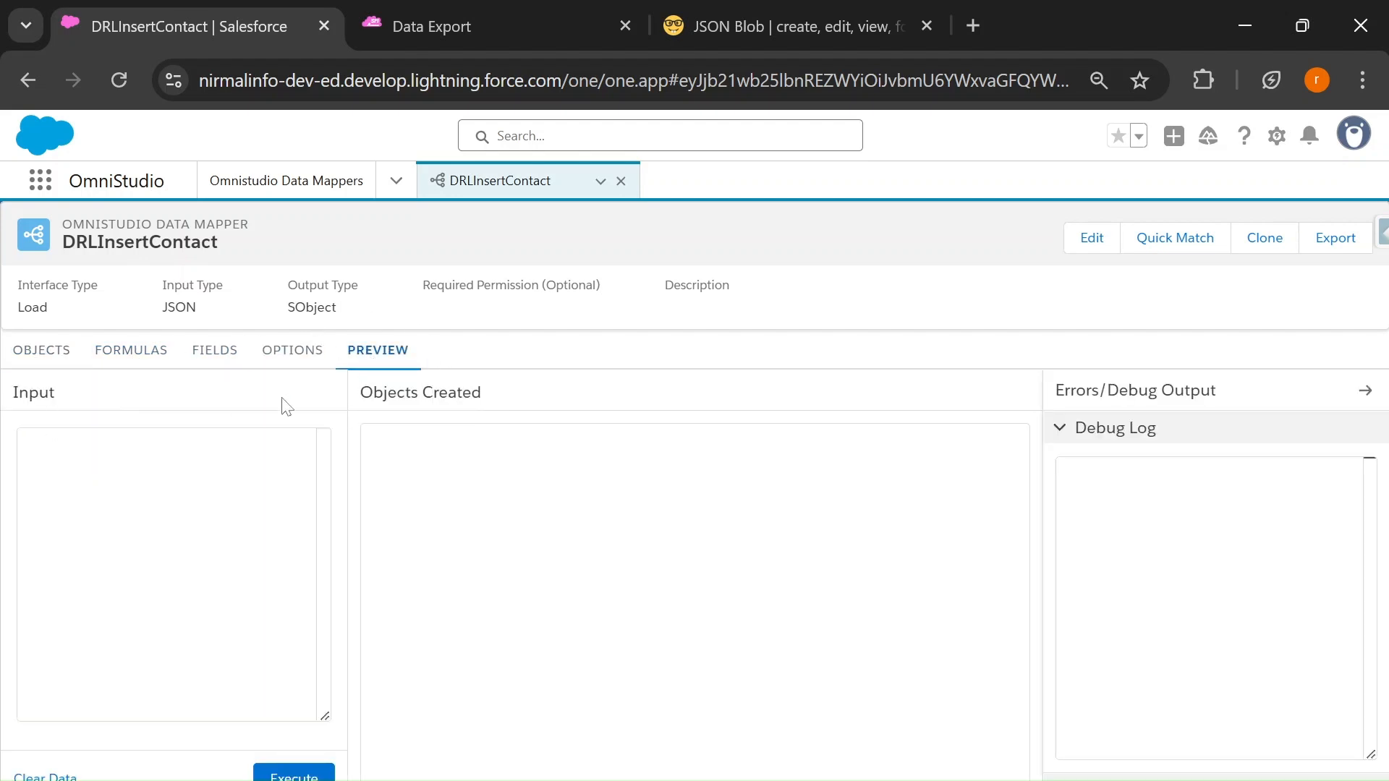
pyautogui.click(94, 450)
pyautogui.write('{')
pyautogui.press('Return')
pyautogui.click(20, 350)
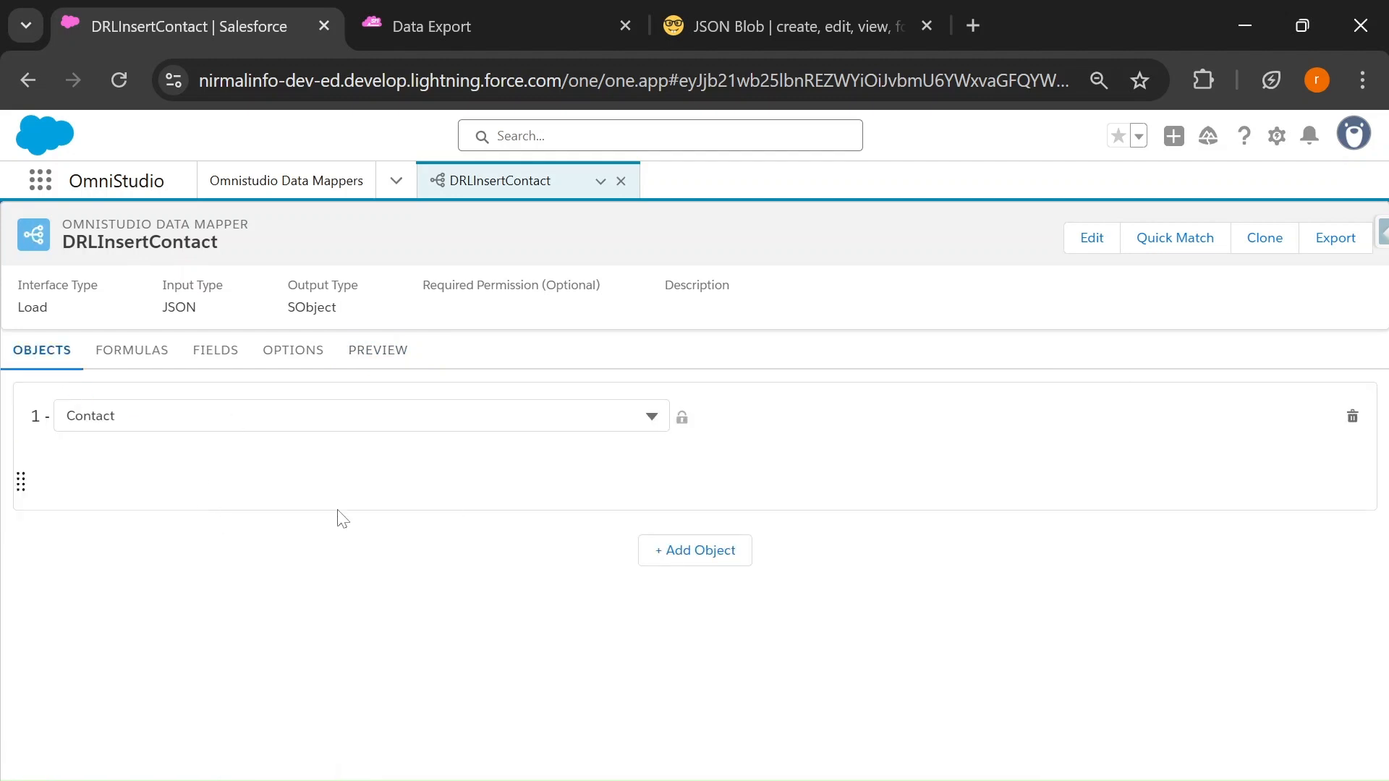
pyautogui.click(378, 350)
pyautogui.write('""')
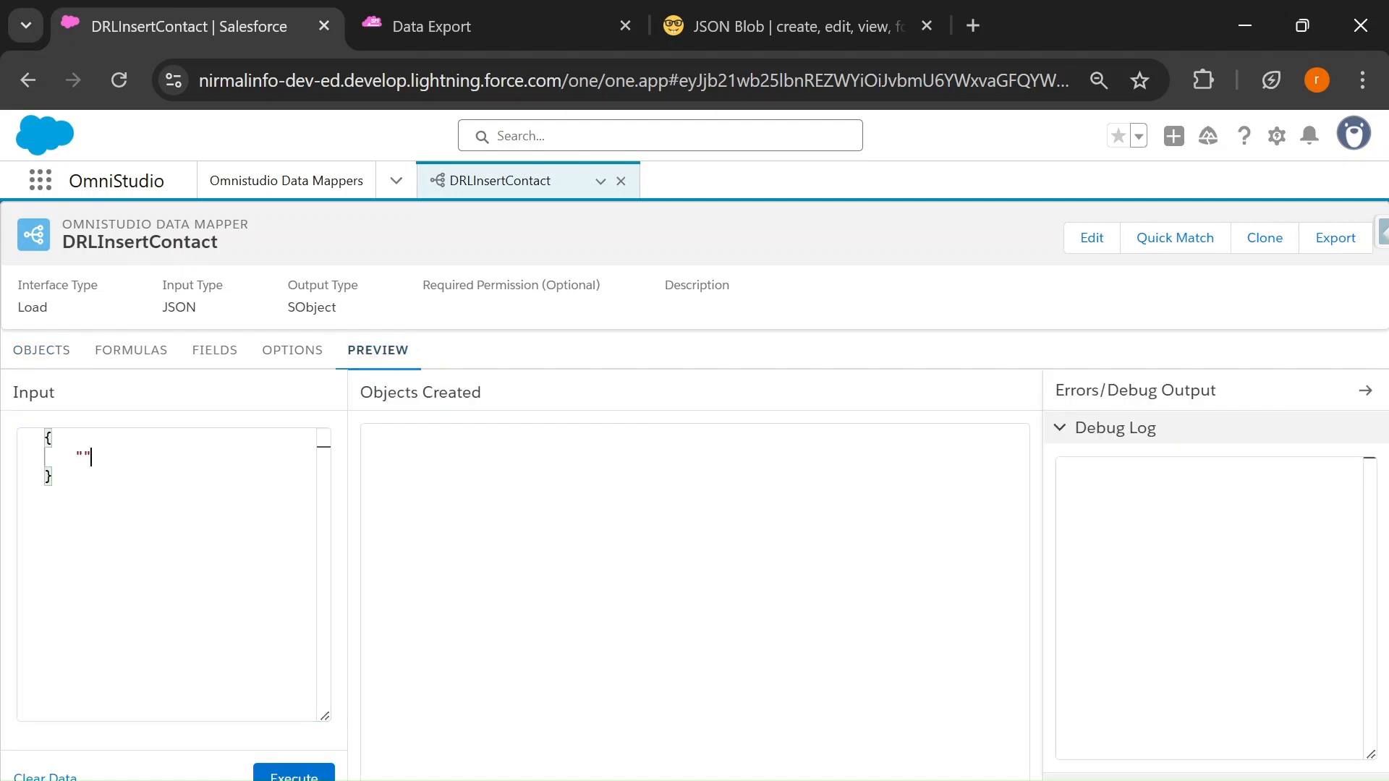
pyautogui.write(':""')
pyautogui.press('Left')
pyautogui.press('Left')
pyautogui.press('Left')
pyautogui.press('Left')
pyautogui.write('LastNameVar')
pyautogui.press('Right')
pyautogui.press('Right')
pyautogui.write('Darshan1')
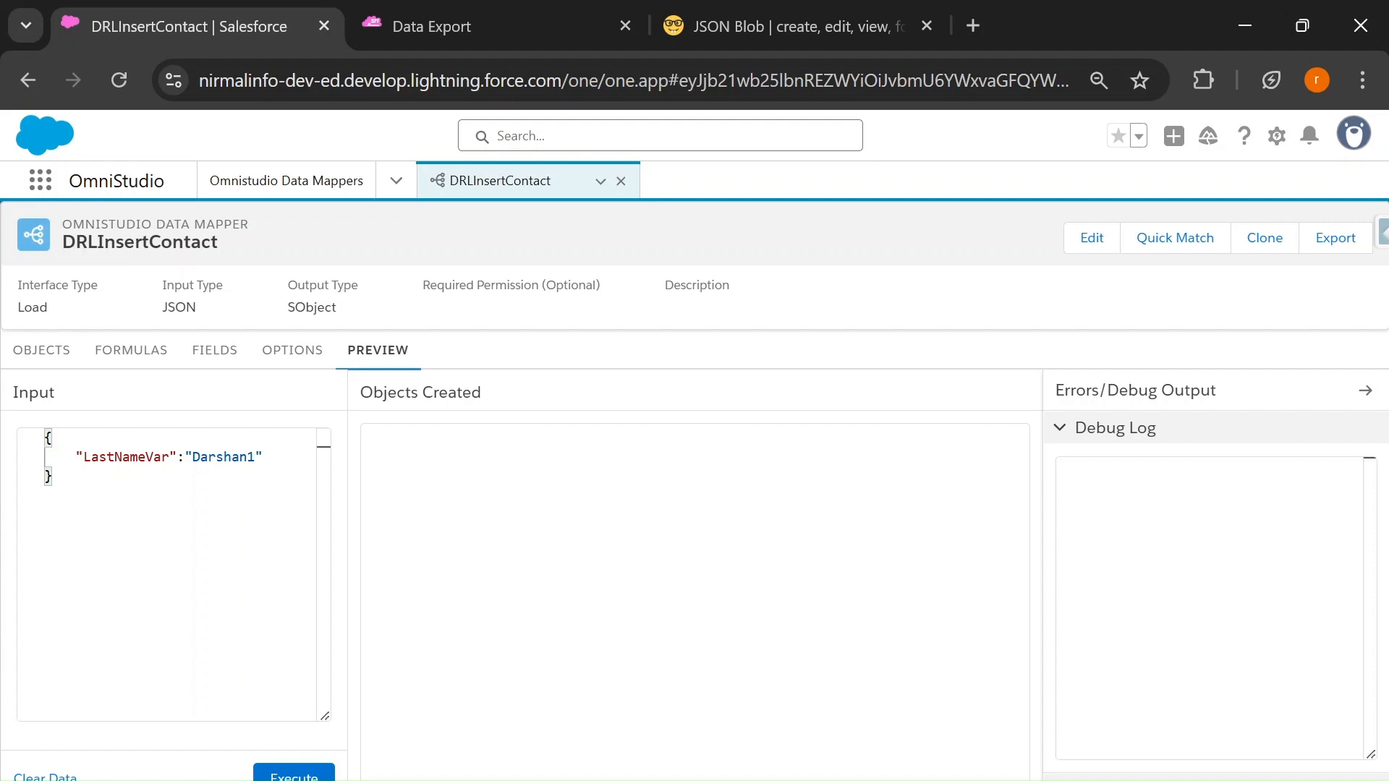
pyautogui.doubleClick(255, 456)
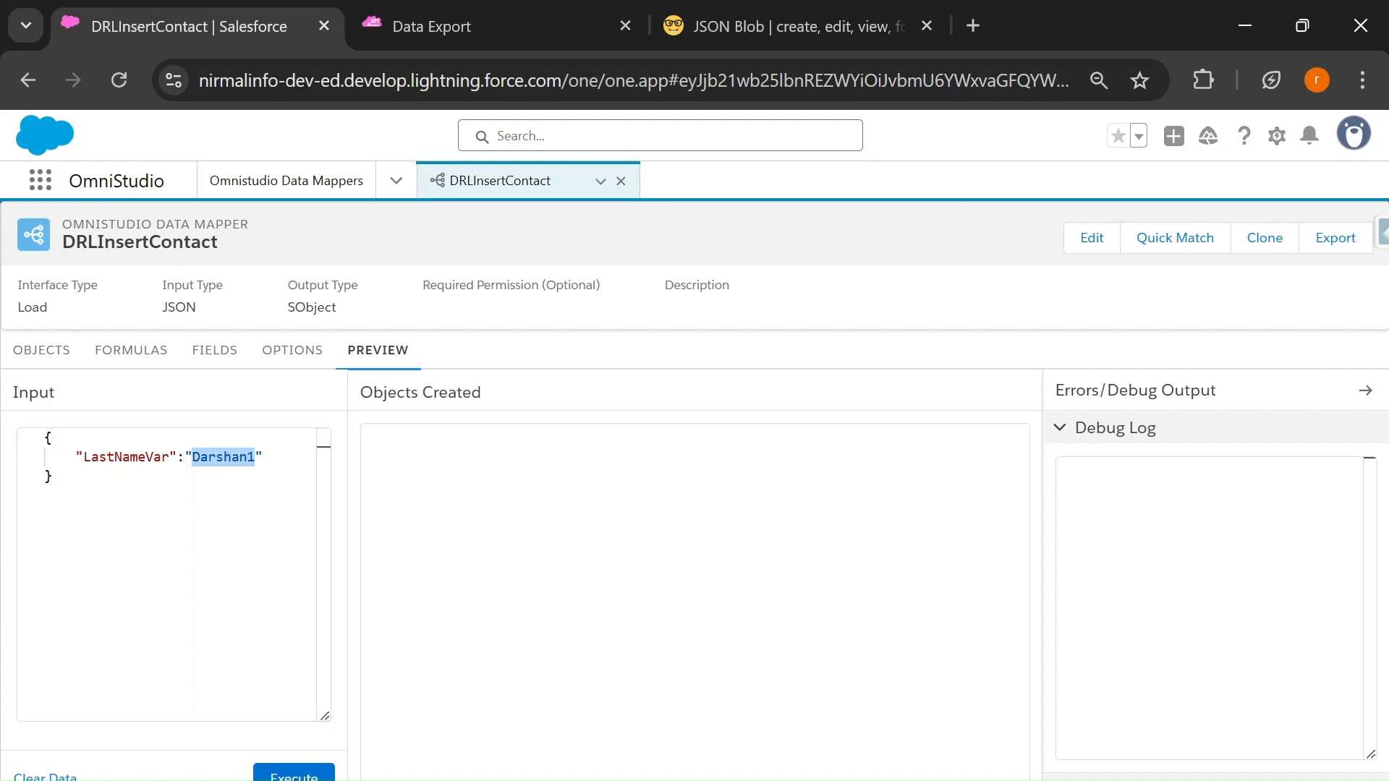
pyautogui.click(224, 457)
pyautogui.click(217, 506)
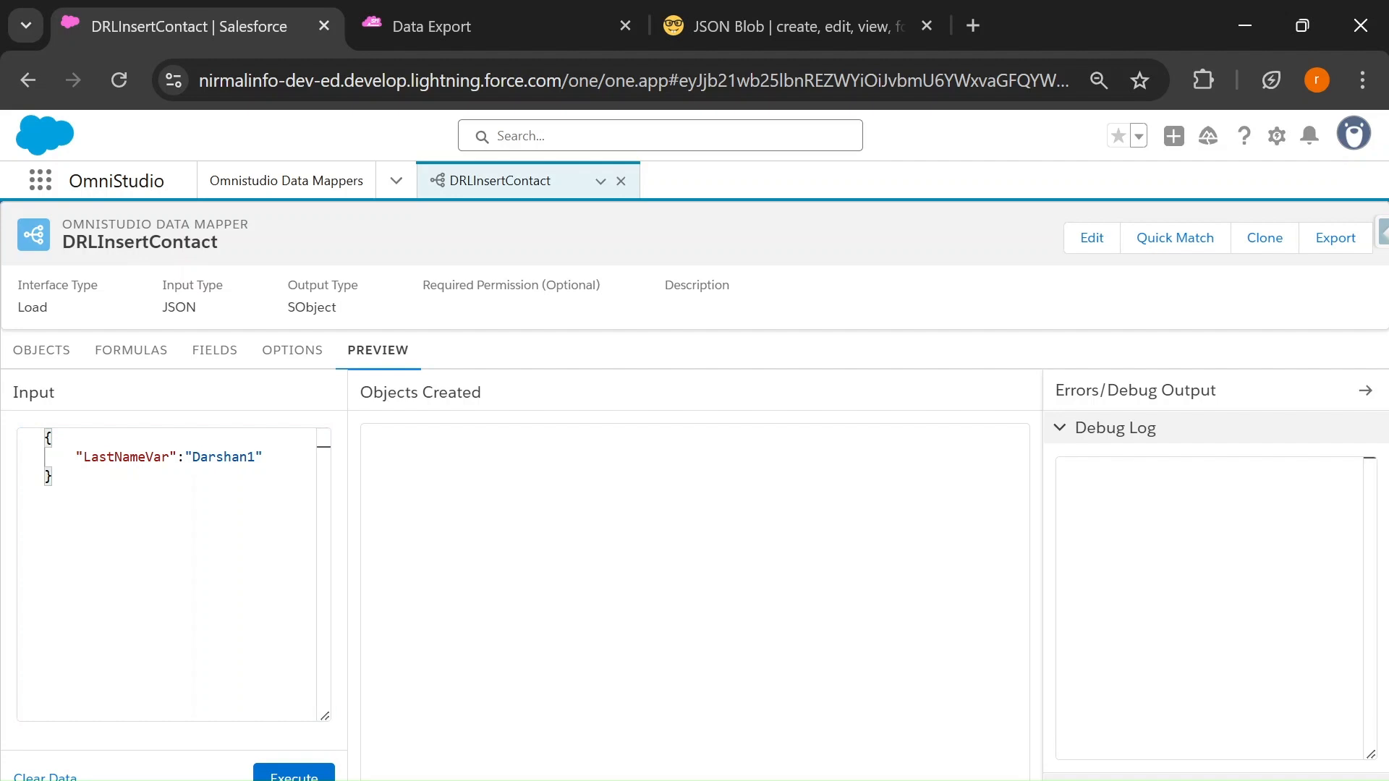
pyautogui.doubleClick(224, 457)
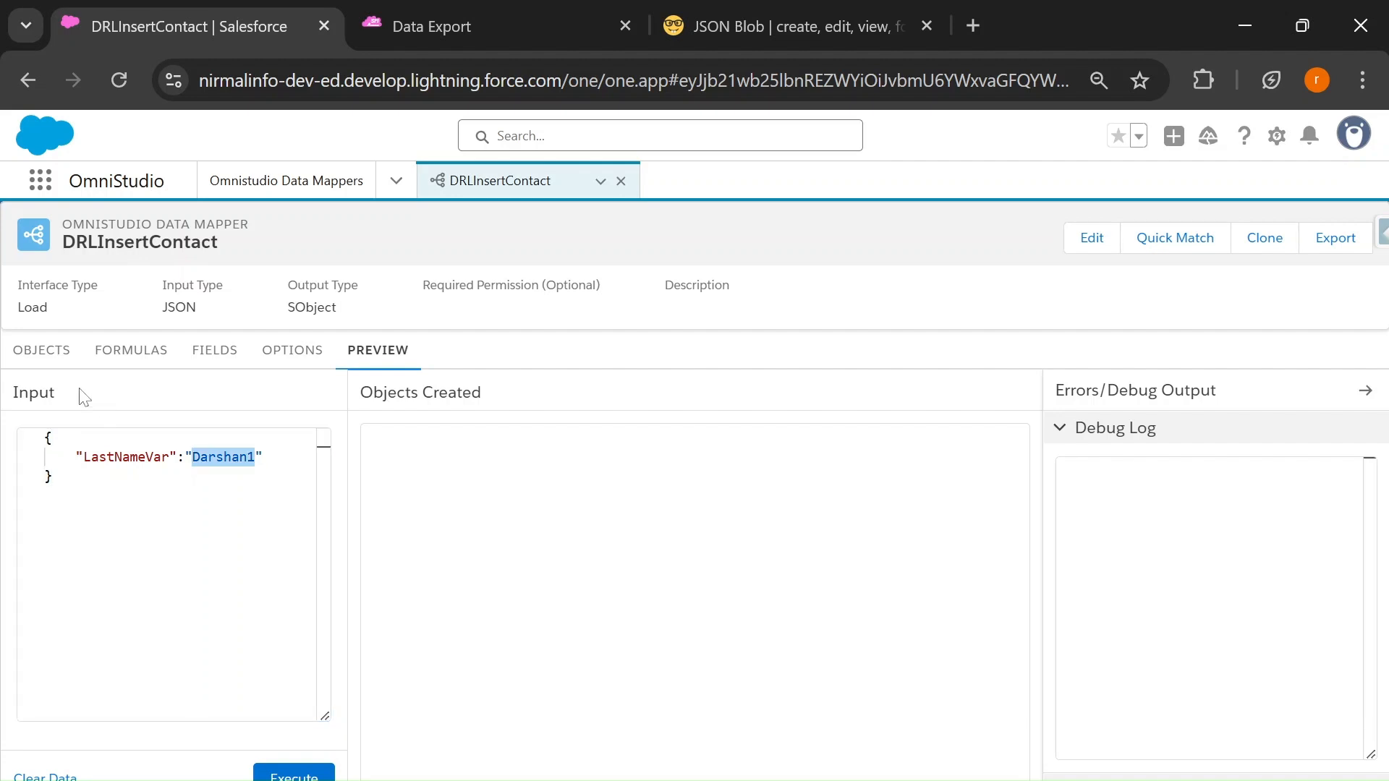
pyautogui.click(38, 353)
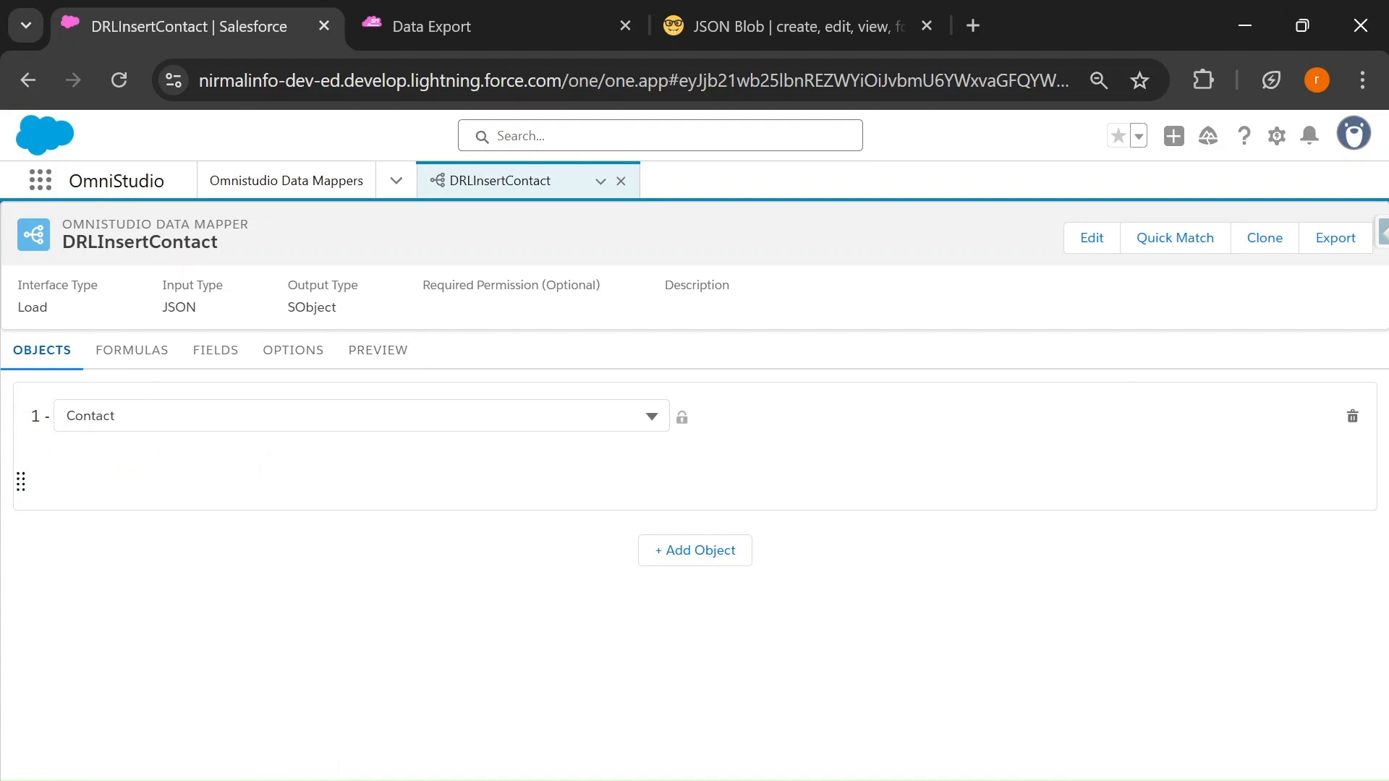
pyautogui.click(368, 353)
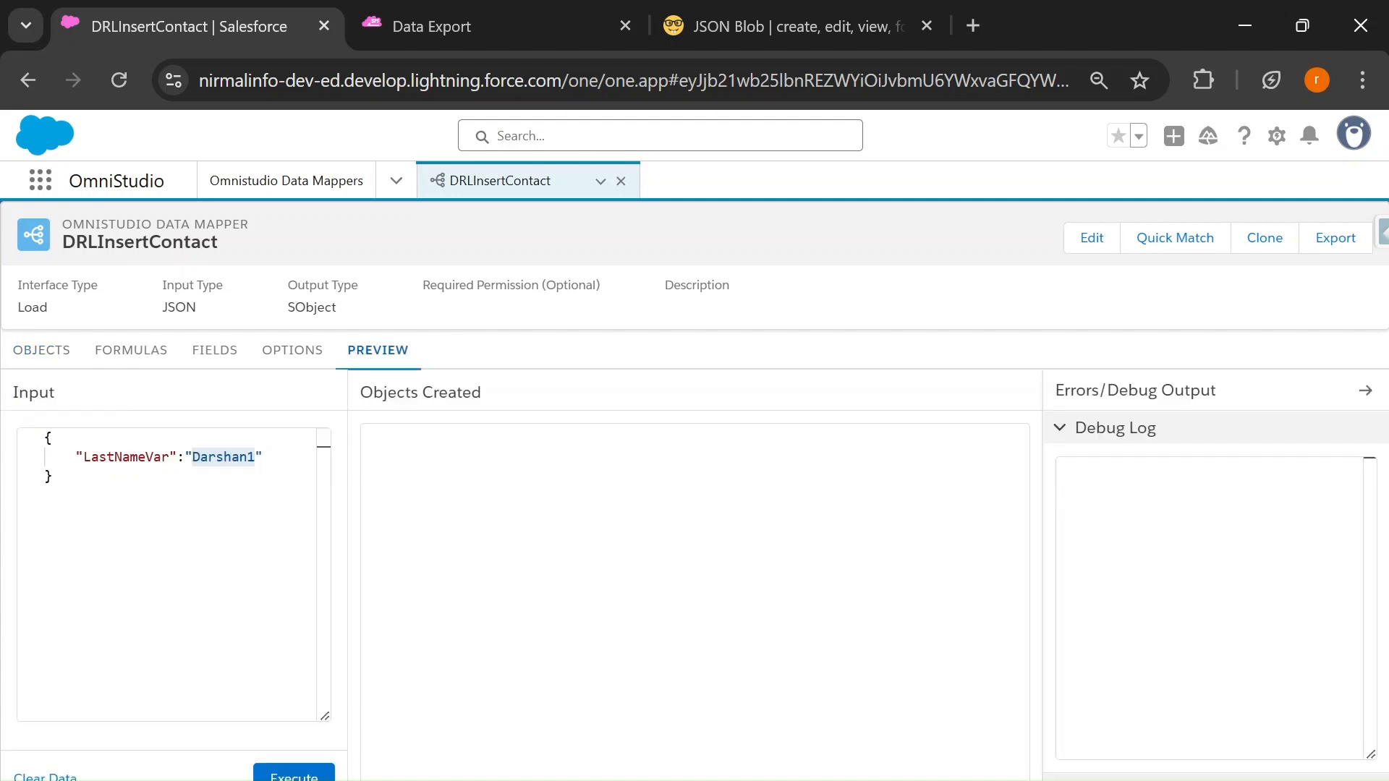
pyautogui.doubleClick(129, 457)
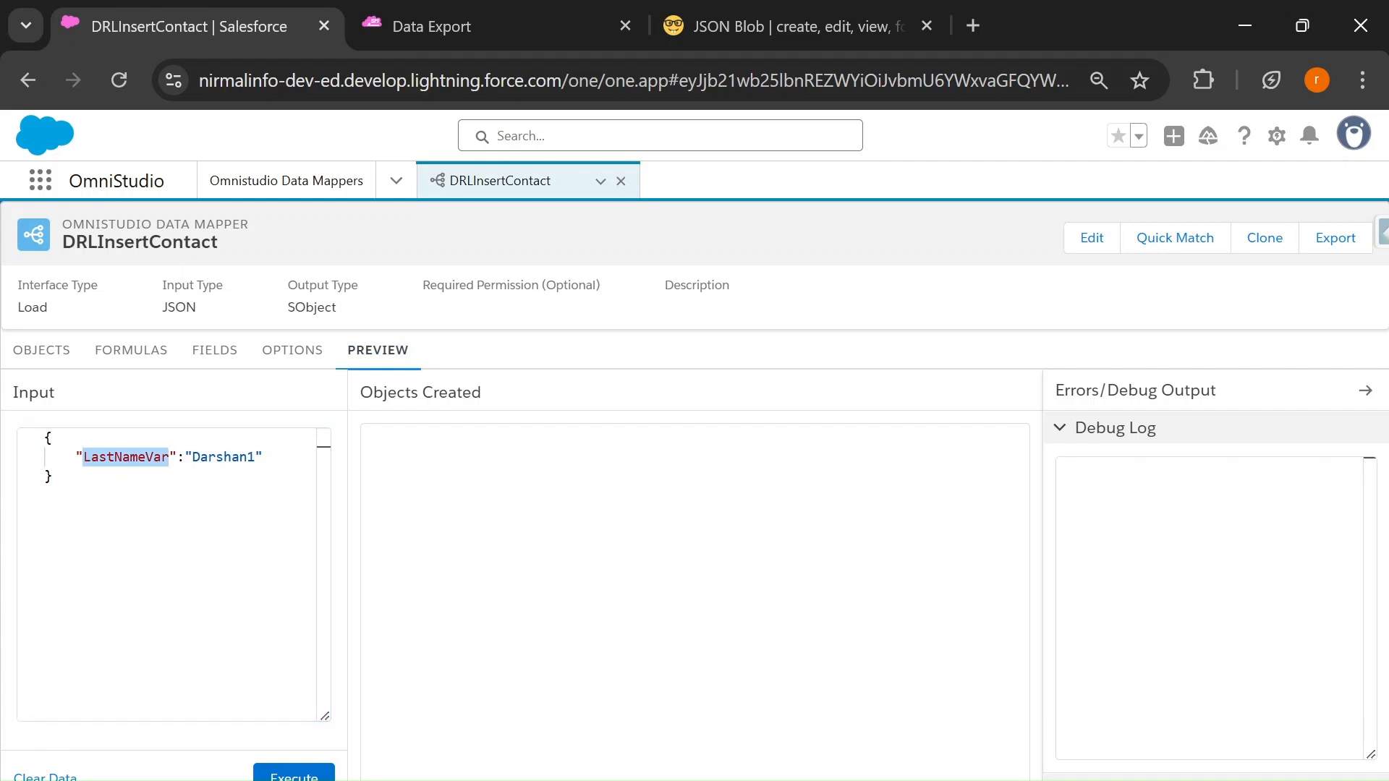
# Select the entire sample input JSON in the preview, ready to copy
pyautogui.click(214, 353)
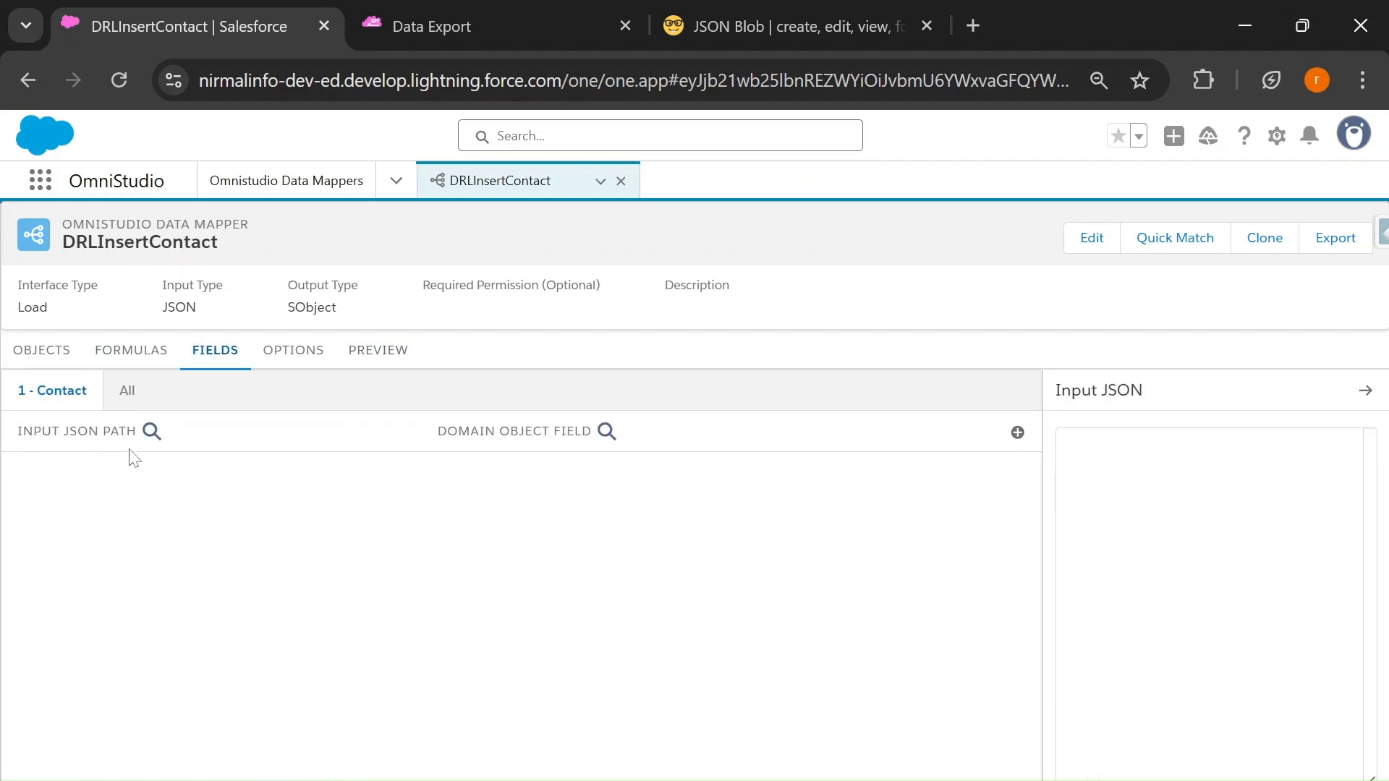
pyautogui.click(365, 358)
pyautogui.click(41, 448)
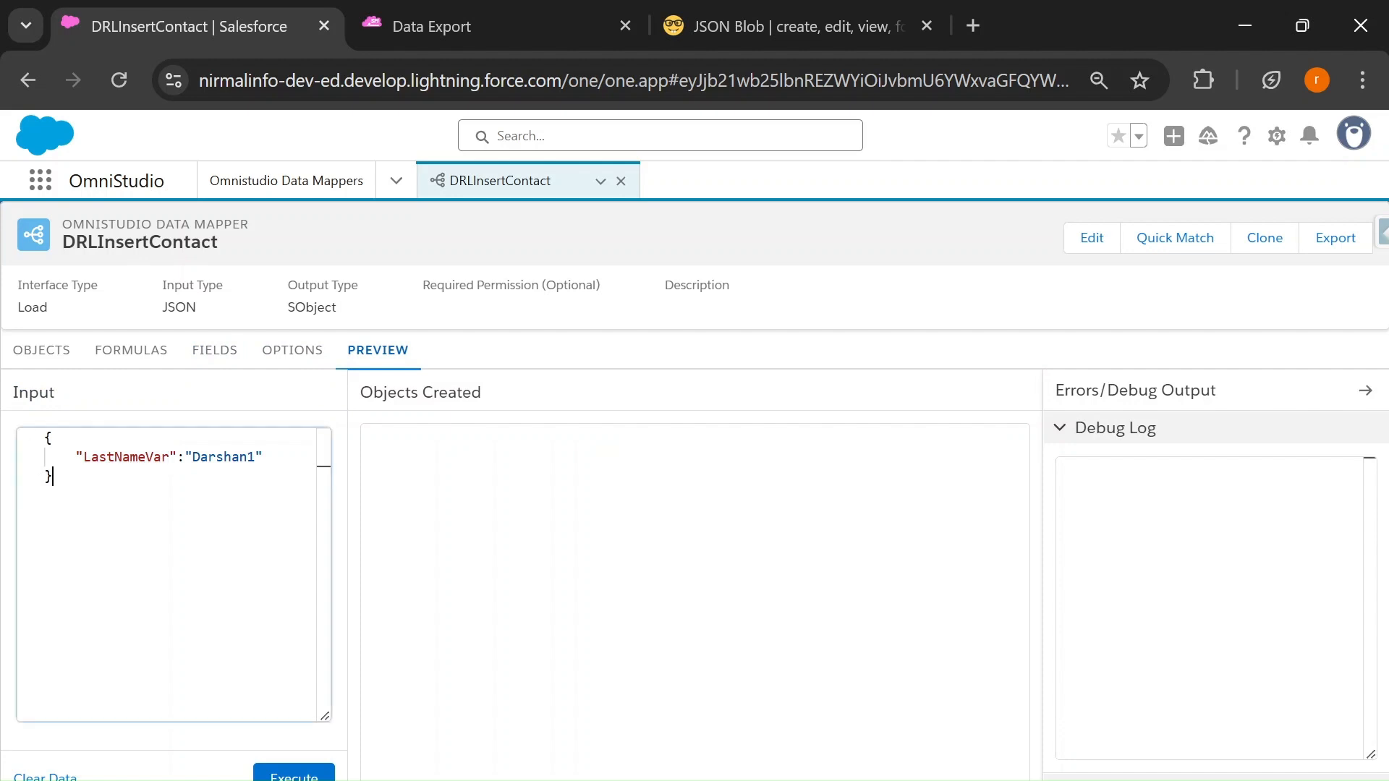
pyautogui.hotkey('ctrl', 'a')
# Add a Contact field mapping from the custom input JSON path LastNameVar to the domain object field LastName
pyautogui.click(199, 356)
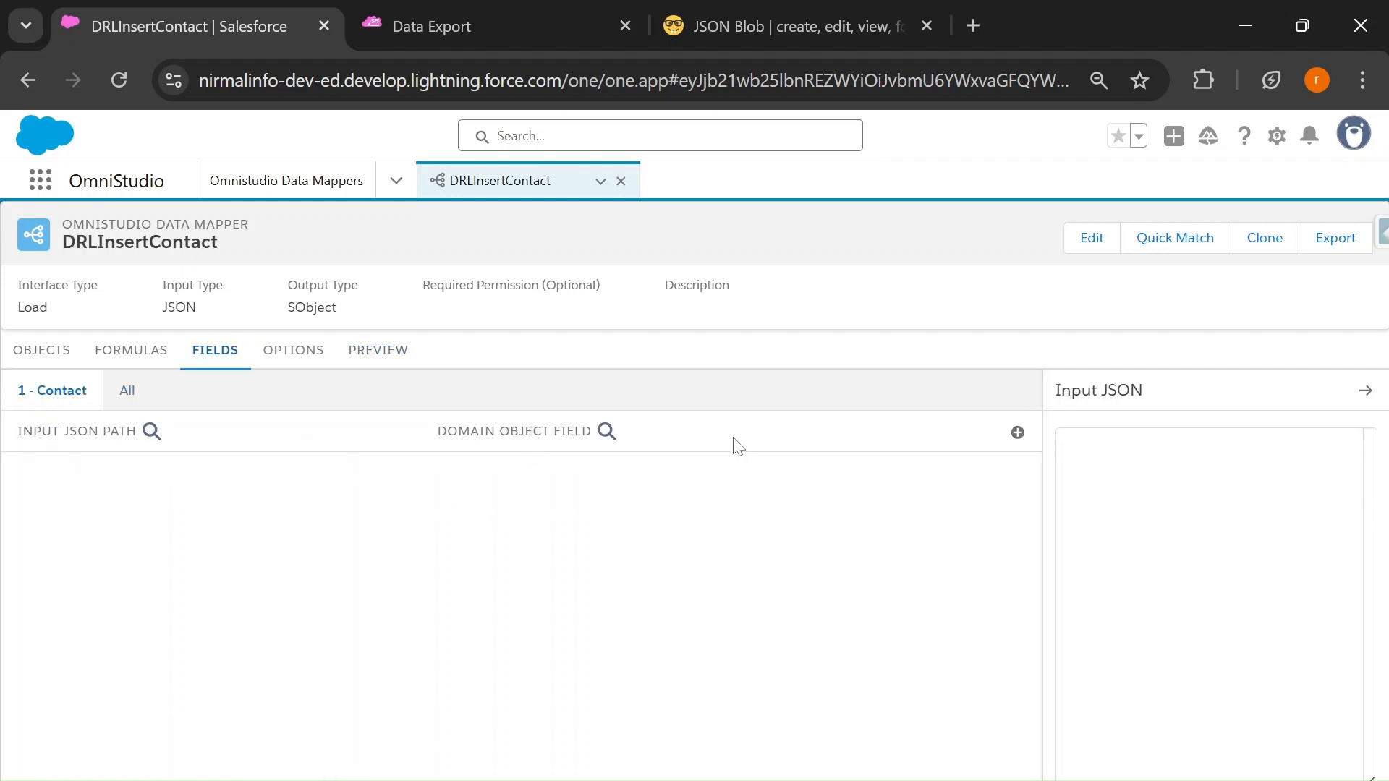
pyautogui.click(1017, 432)
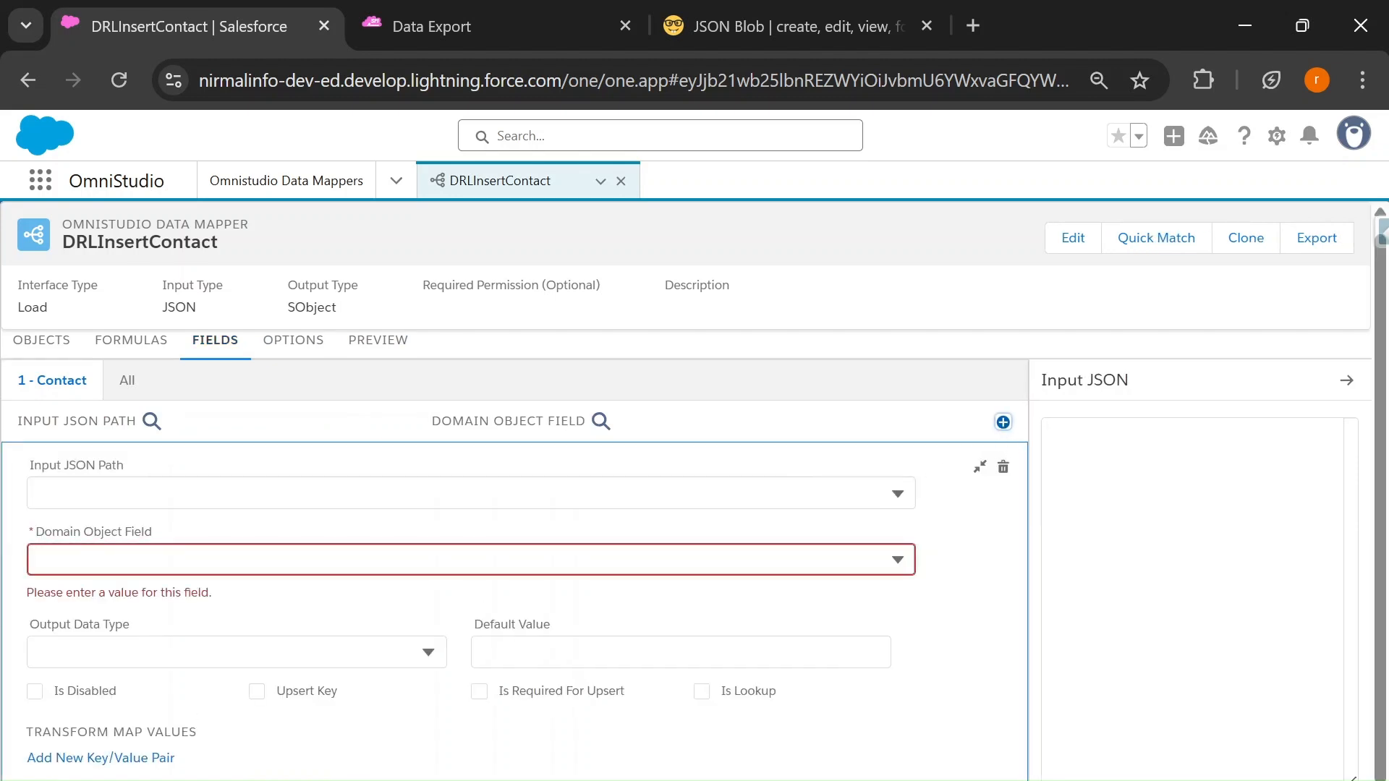
pyautogui.click(471, 493)
pyautogui.write('LastNameVar')
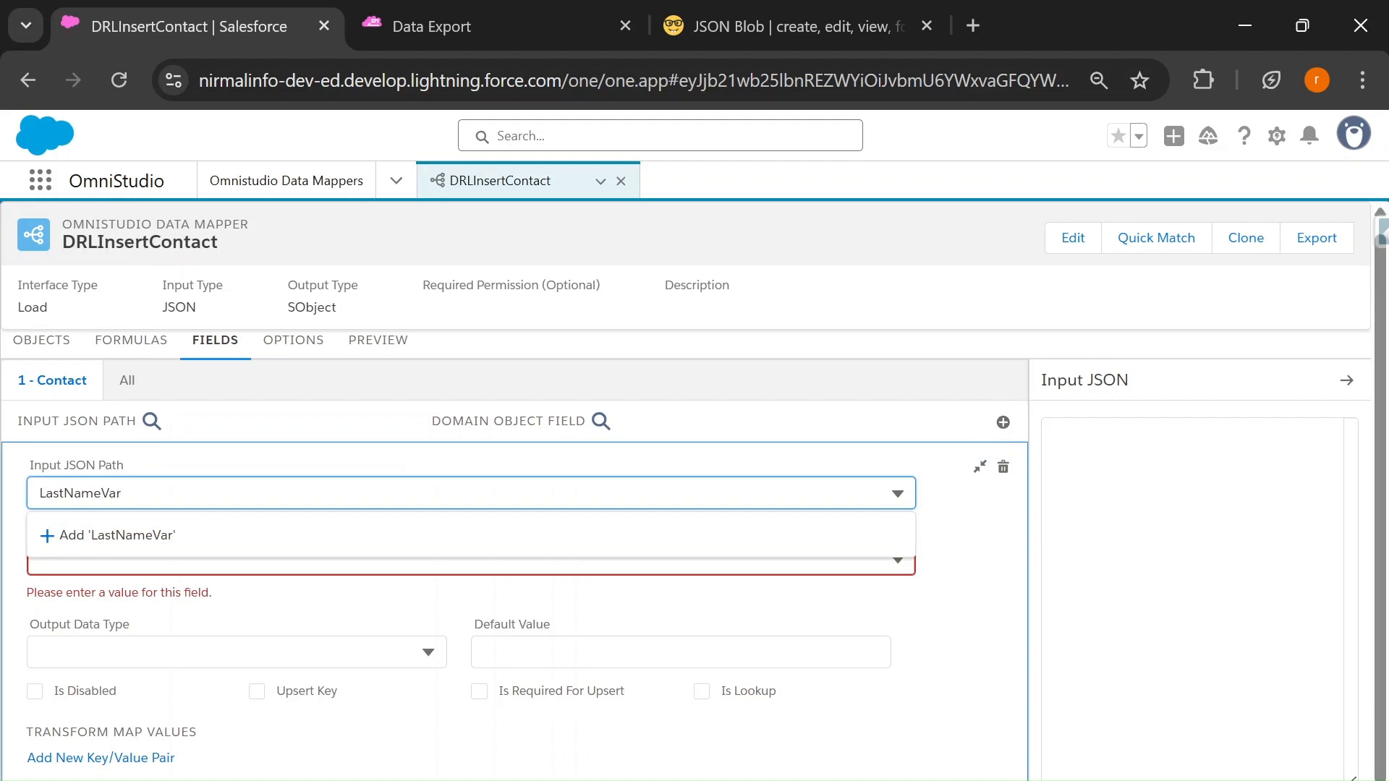
pyautogui.click(105, 534)
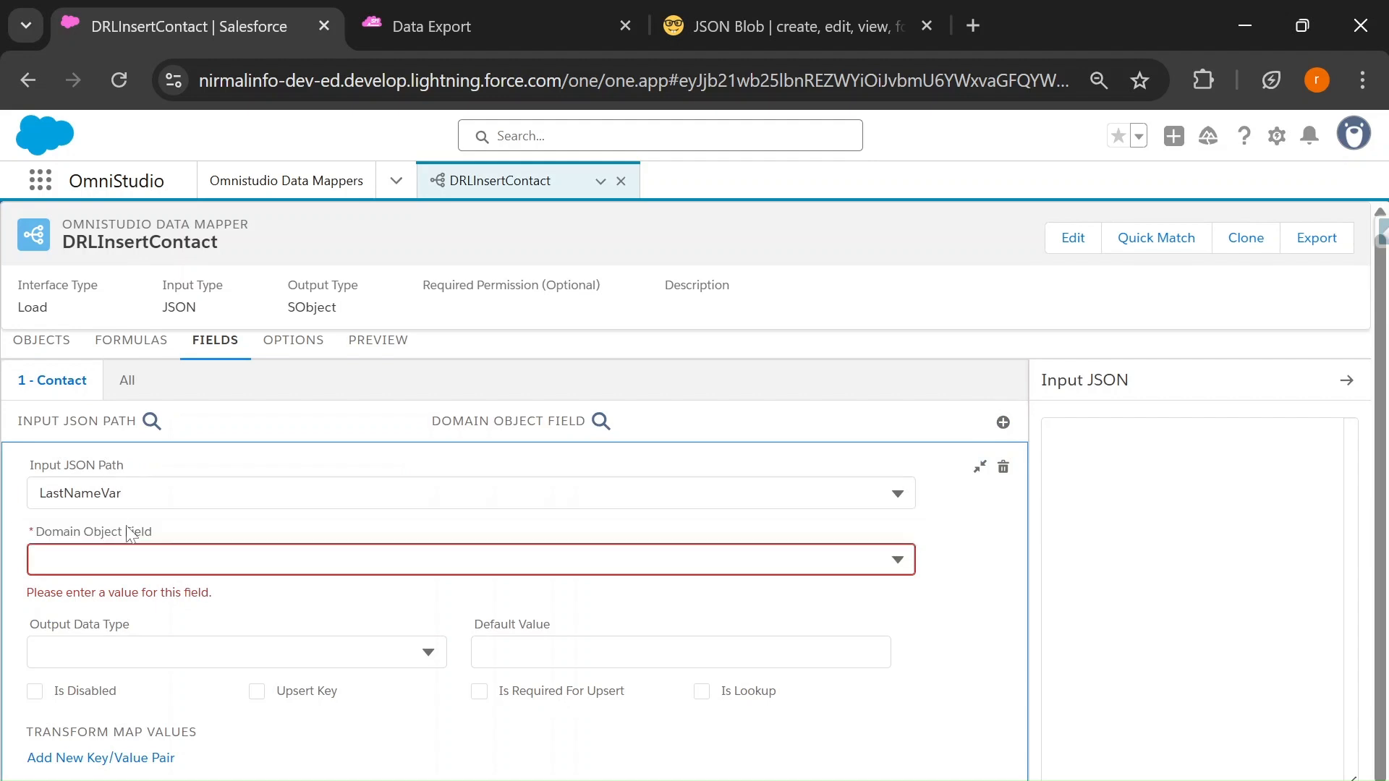
pyautogui.click(154, 559)
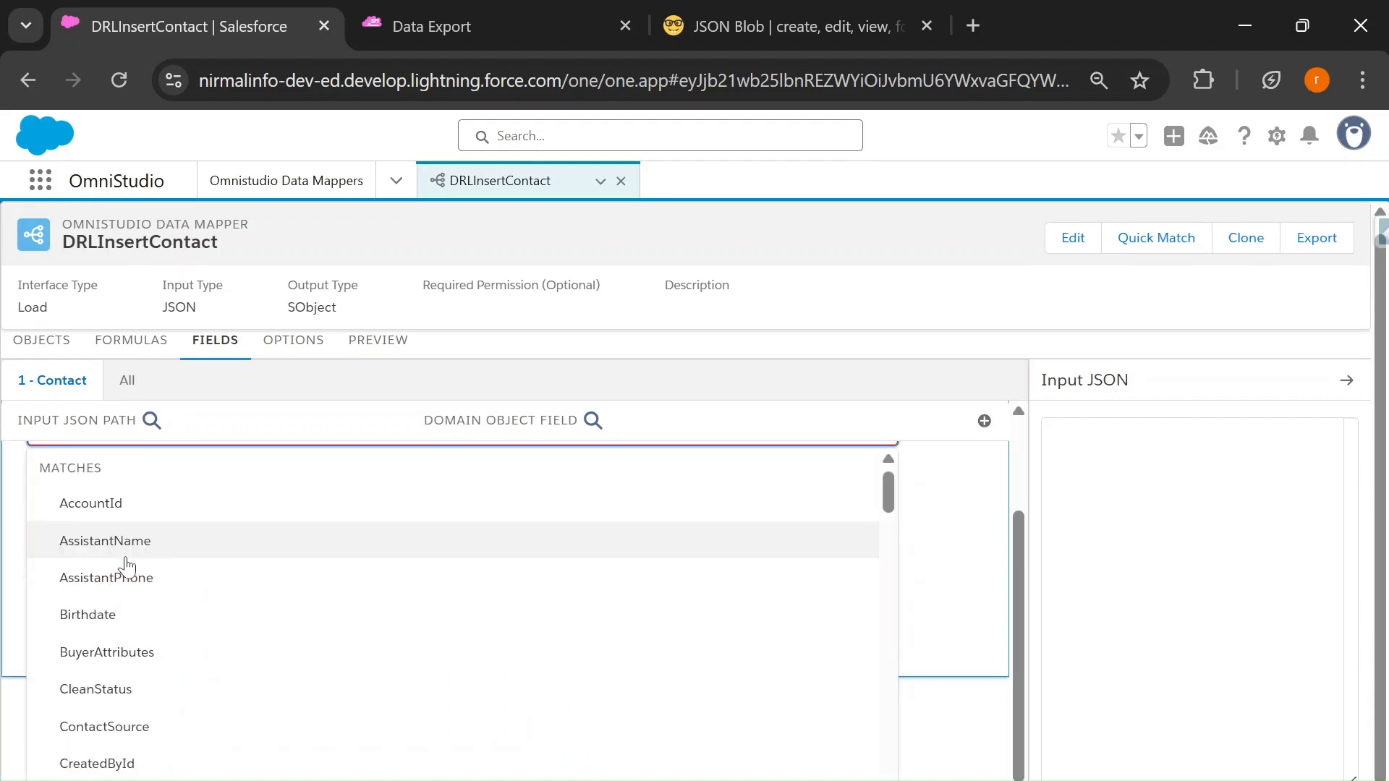
pyautogui.write('LastName')
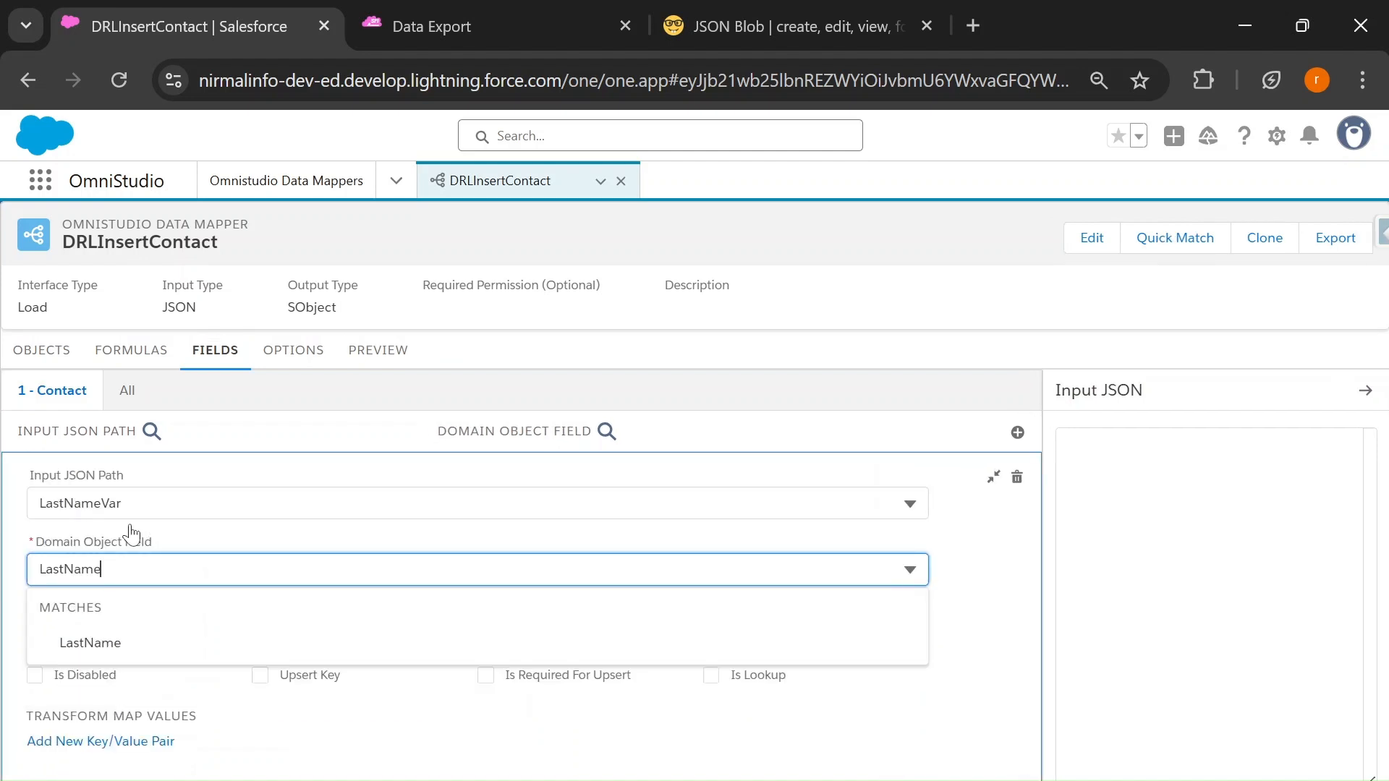
pyautogui.click(110, 643)
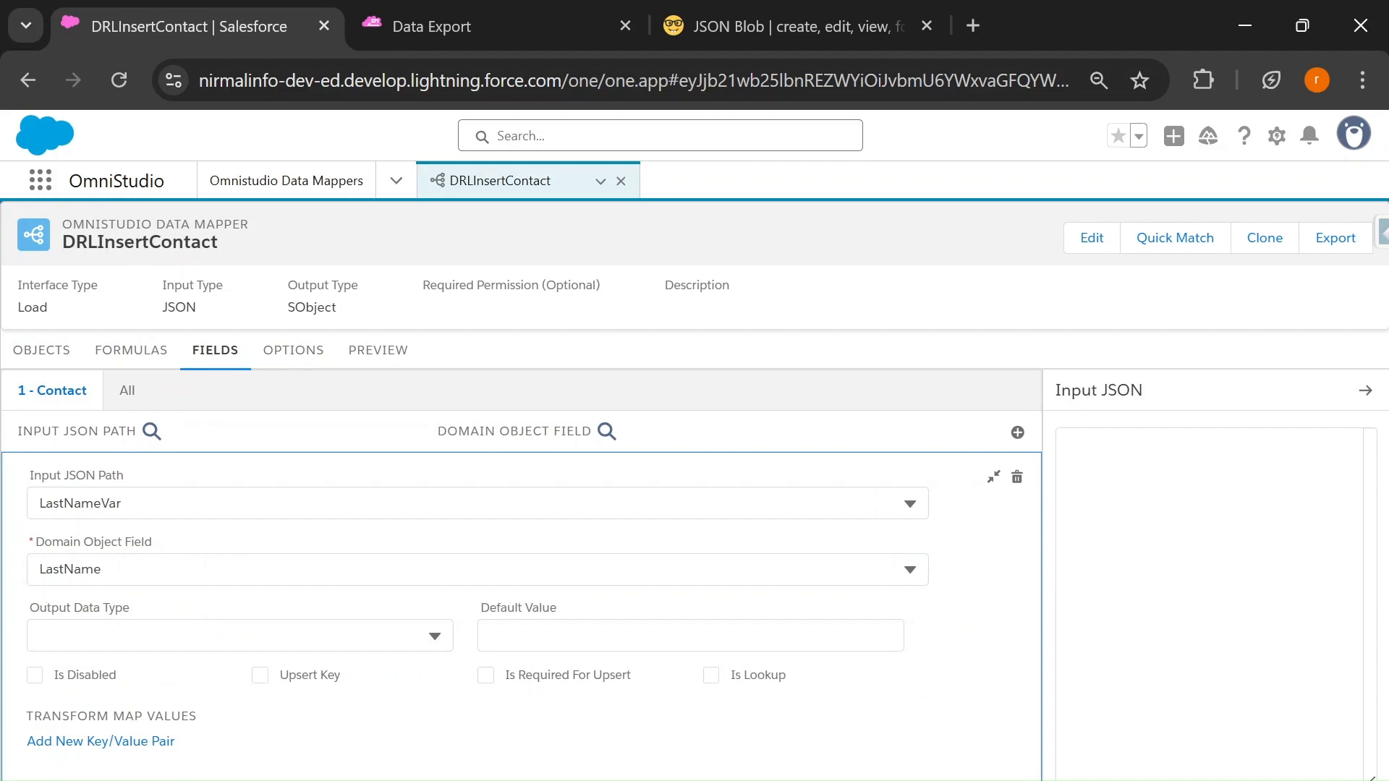
# Change the LastName mapping's input JSON path to LastNameVarsnns
pyautogui.click(121, 503)
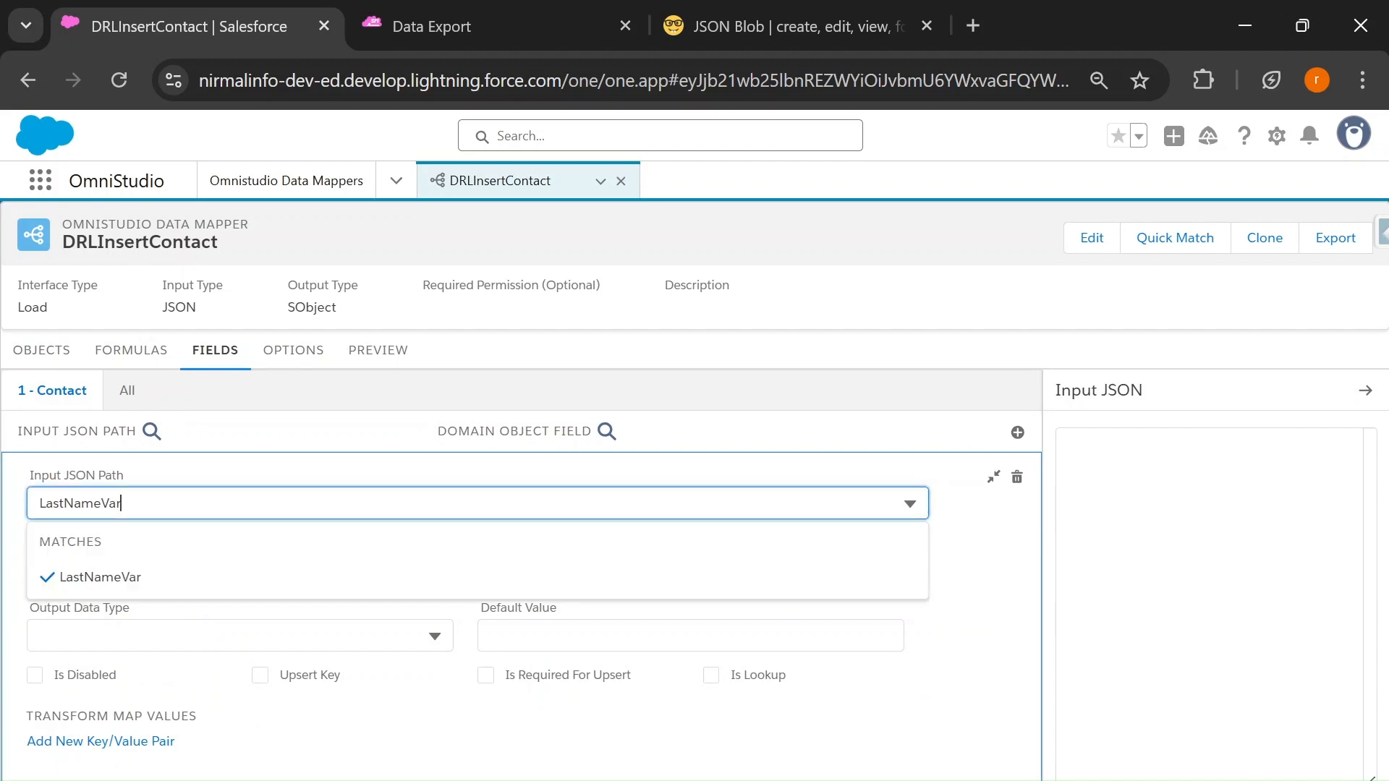
pyautogui.write('snns')
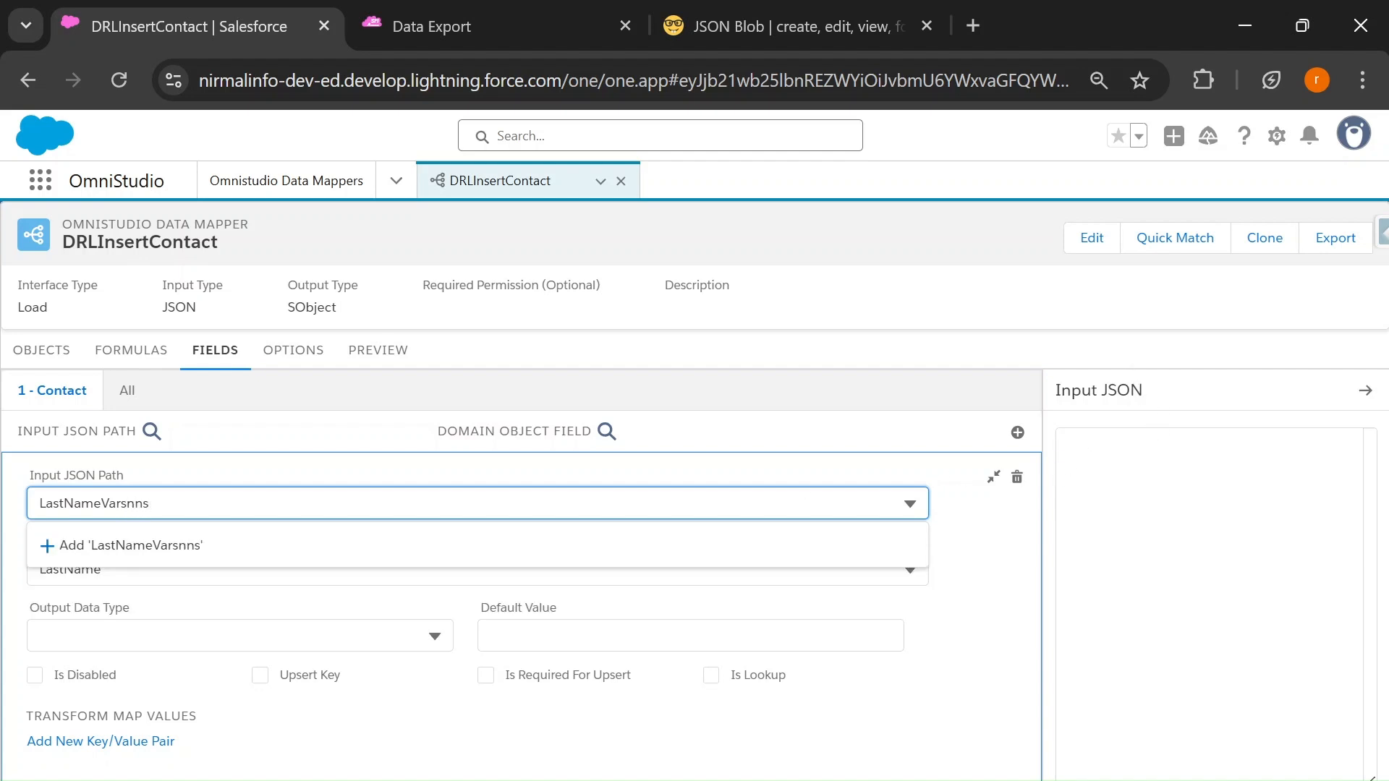
# Copy the sample JSON with the LastNameVar key from the preview into the Input JSON of the field mappings
pyautogui.click(355, 349)
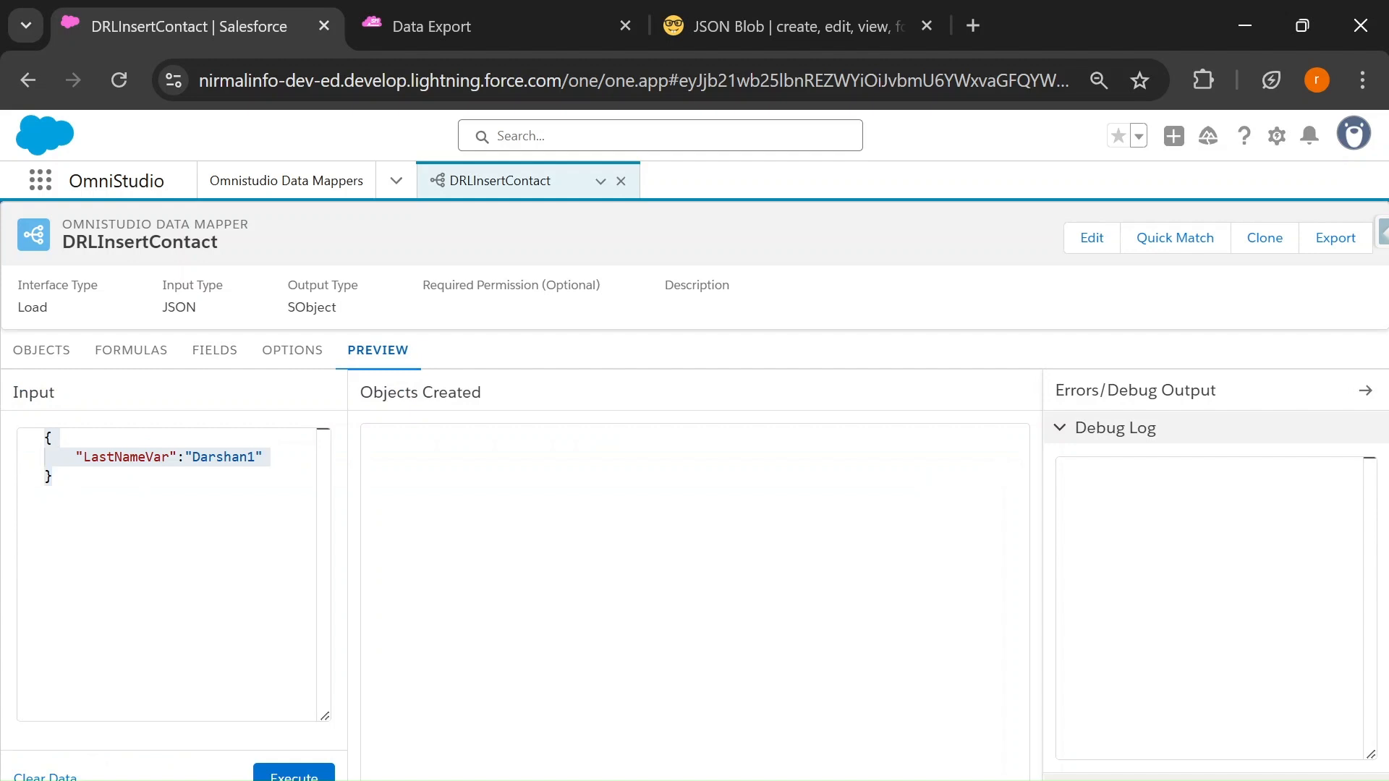
pyautogui.click(215, 350)
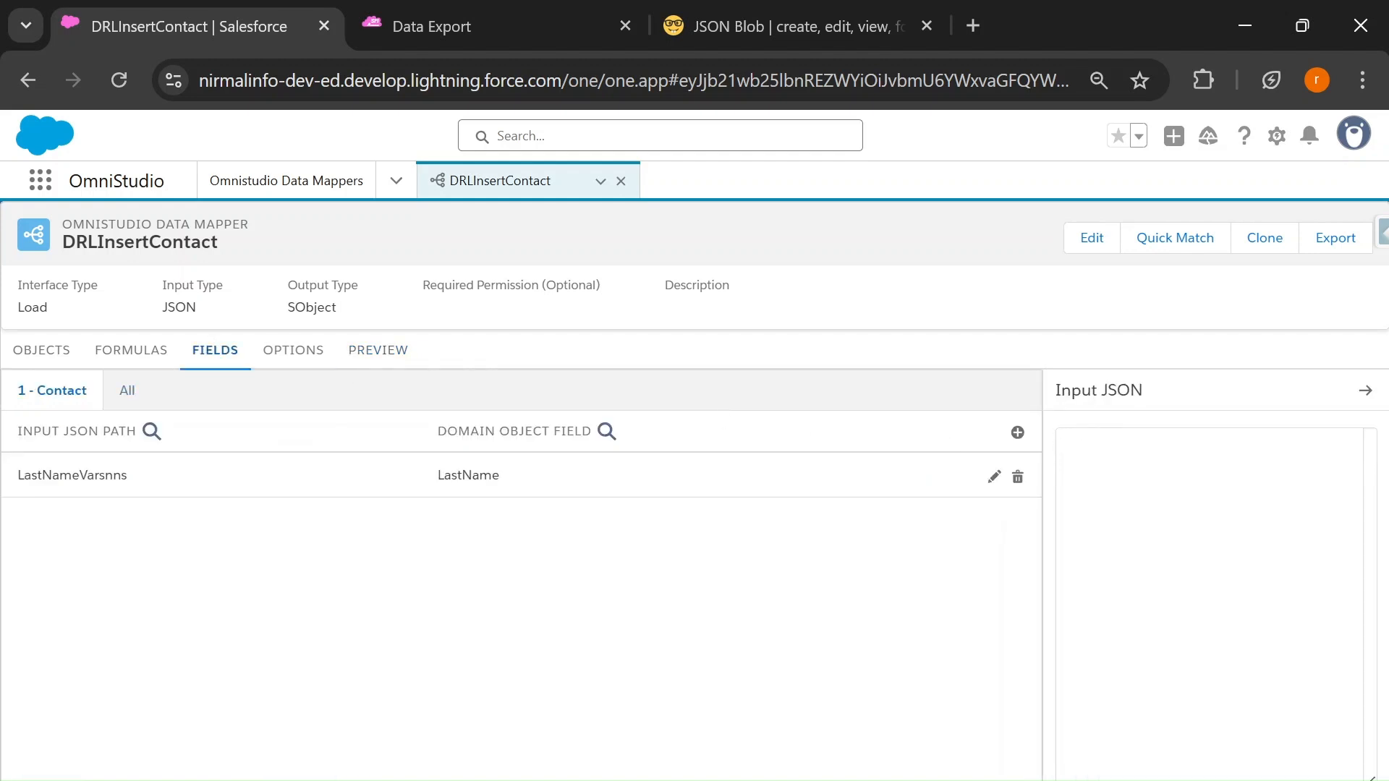
pyautogui.write('{     "LastNameVar": "Darshan1" }')
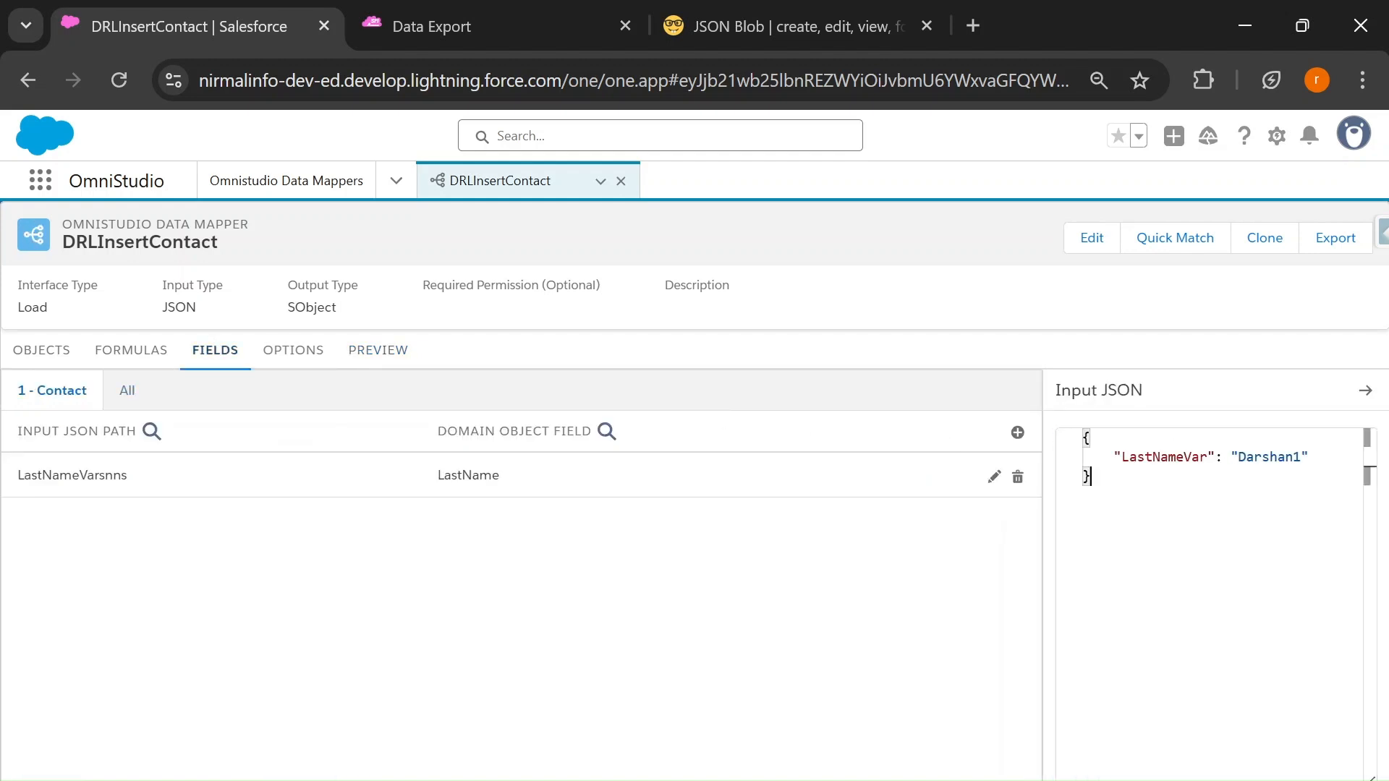
# Delete the LastNameVarsnns to LastName mapping from the Contact object and confirm the deletion
pyautogui.click(1018, 477)
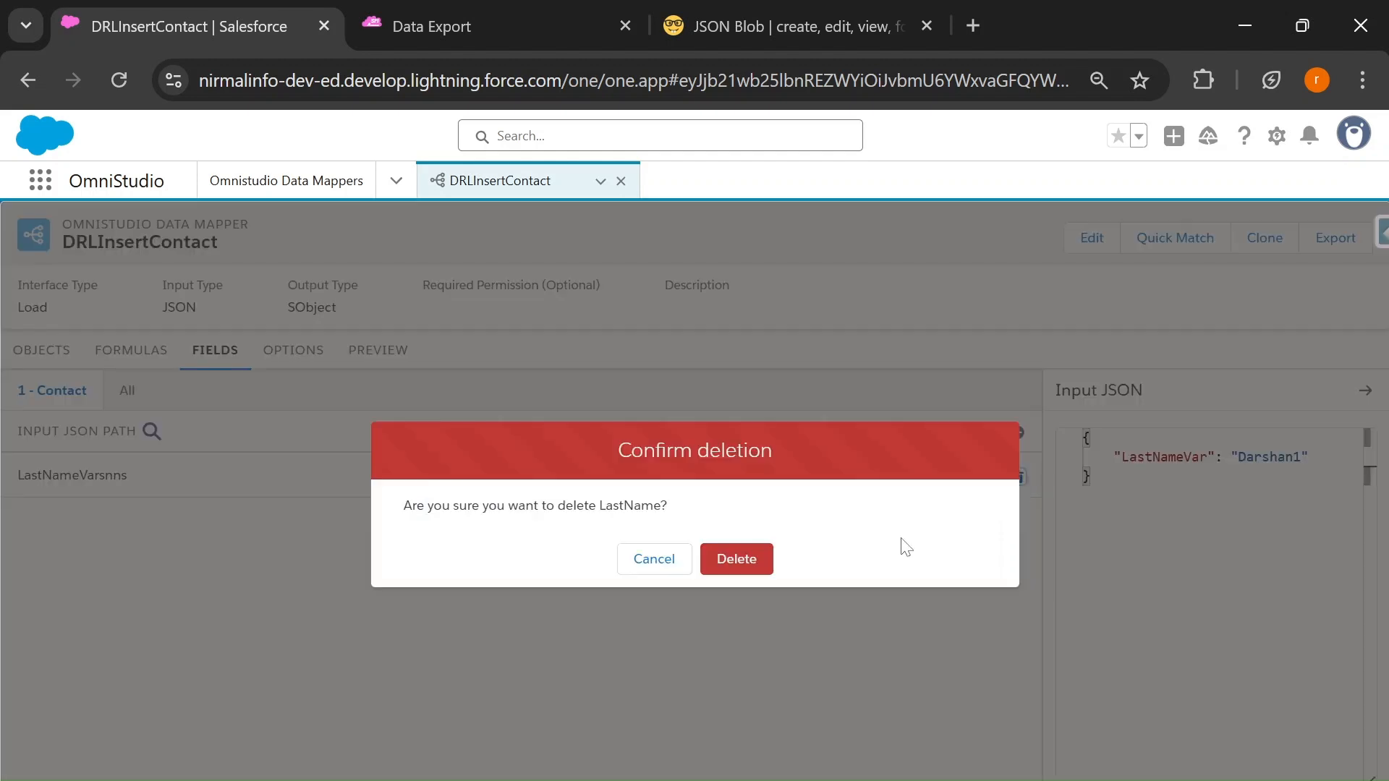
pyautogui.click(738, 558)
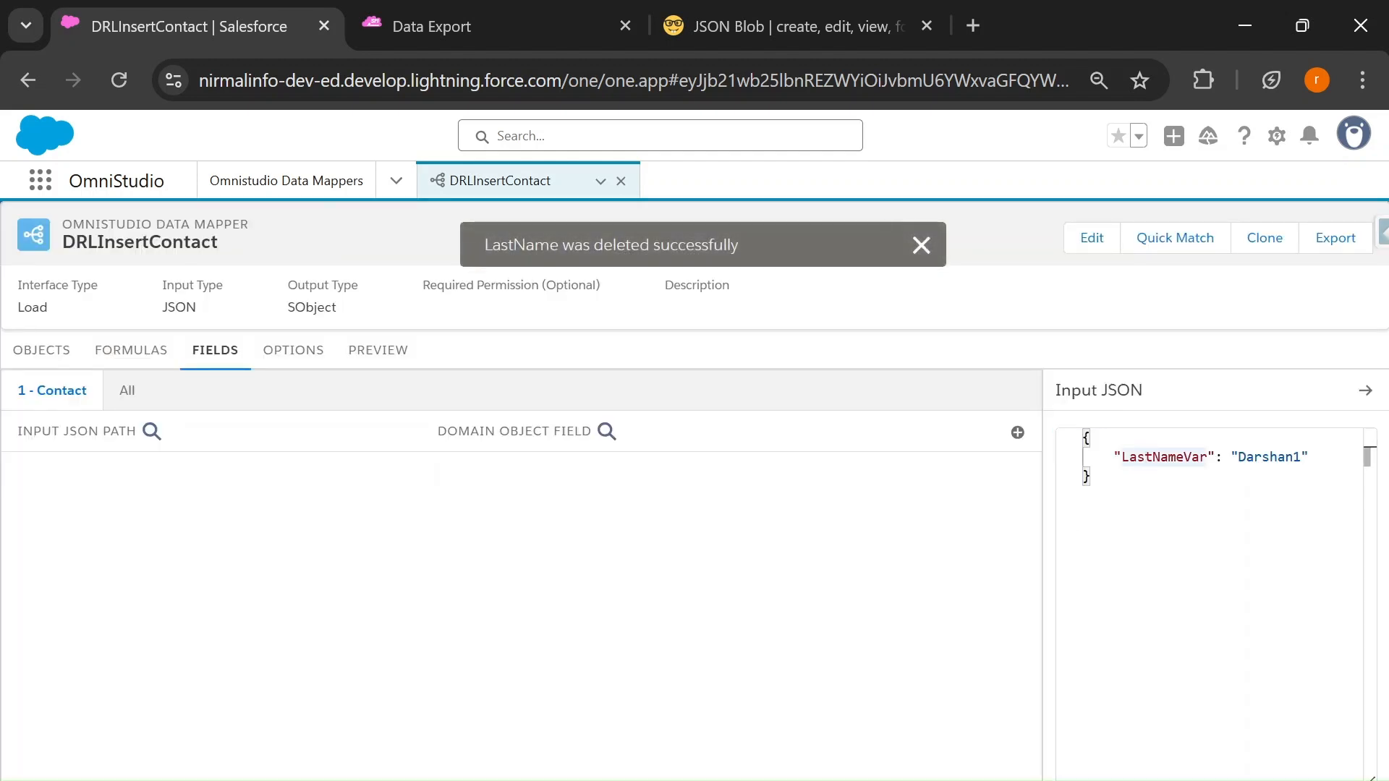
# Create a Contact field mapping from the suggested input JSON path LastNameVar to the domain object field LastName
pyautogui.click(1018, 433)
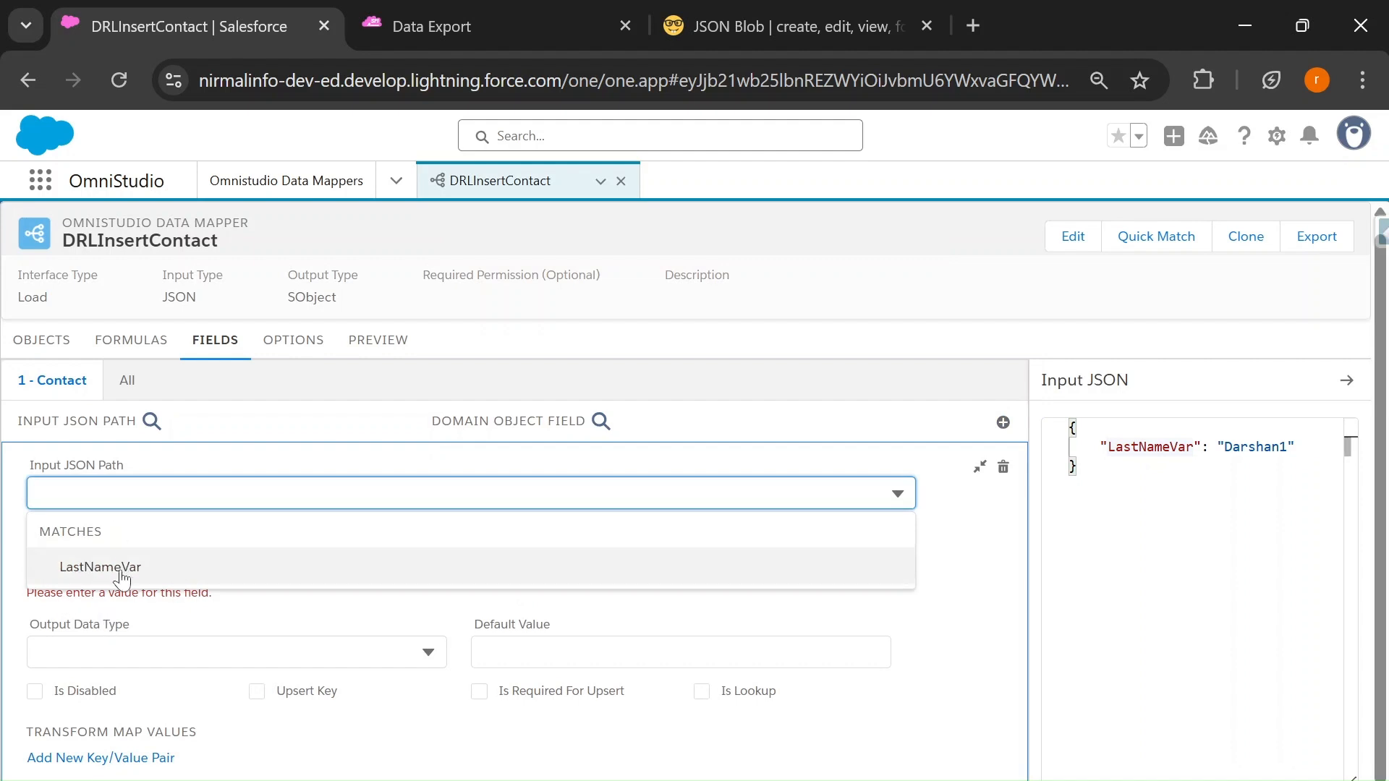
pyautogui.click(203, 569)
pyautogui.click(152, 563)
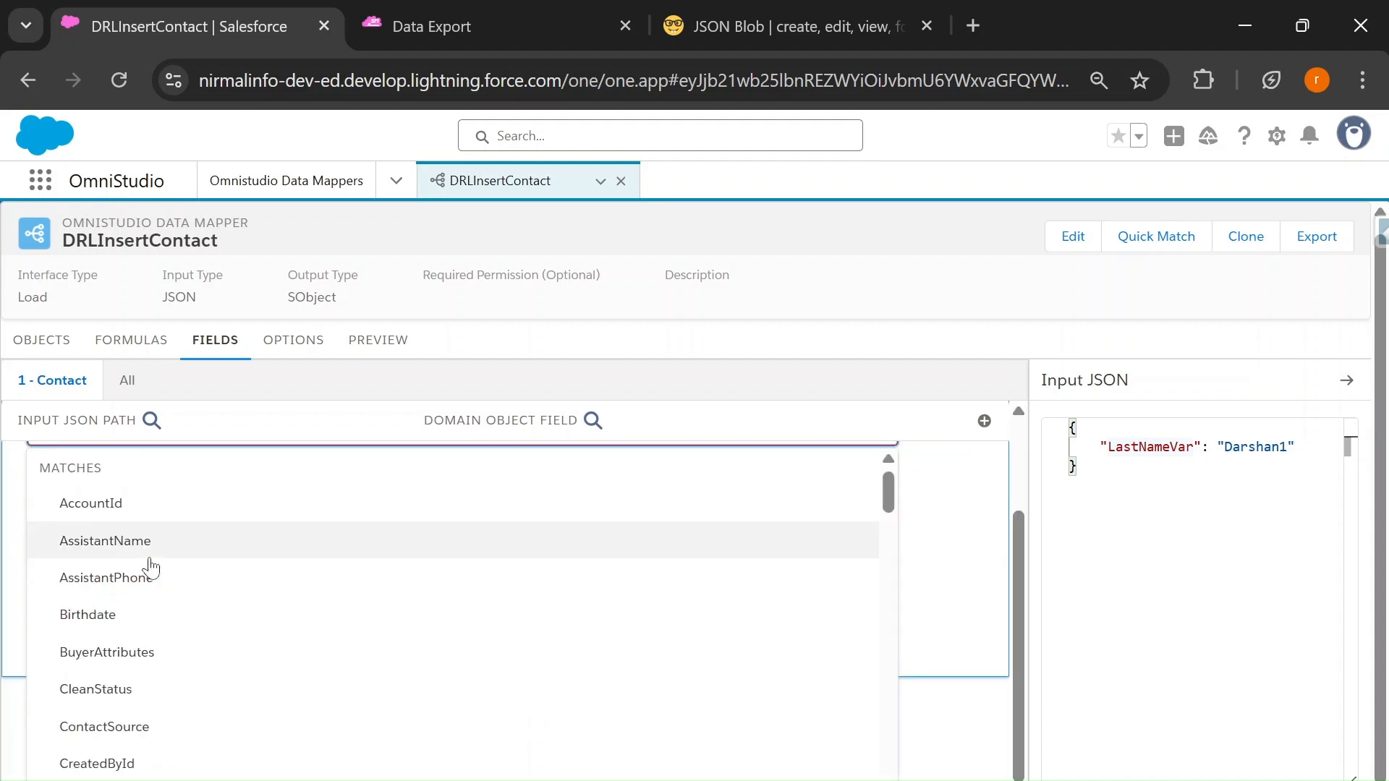
pyautogui.write('Lan')
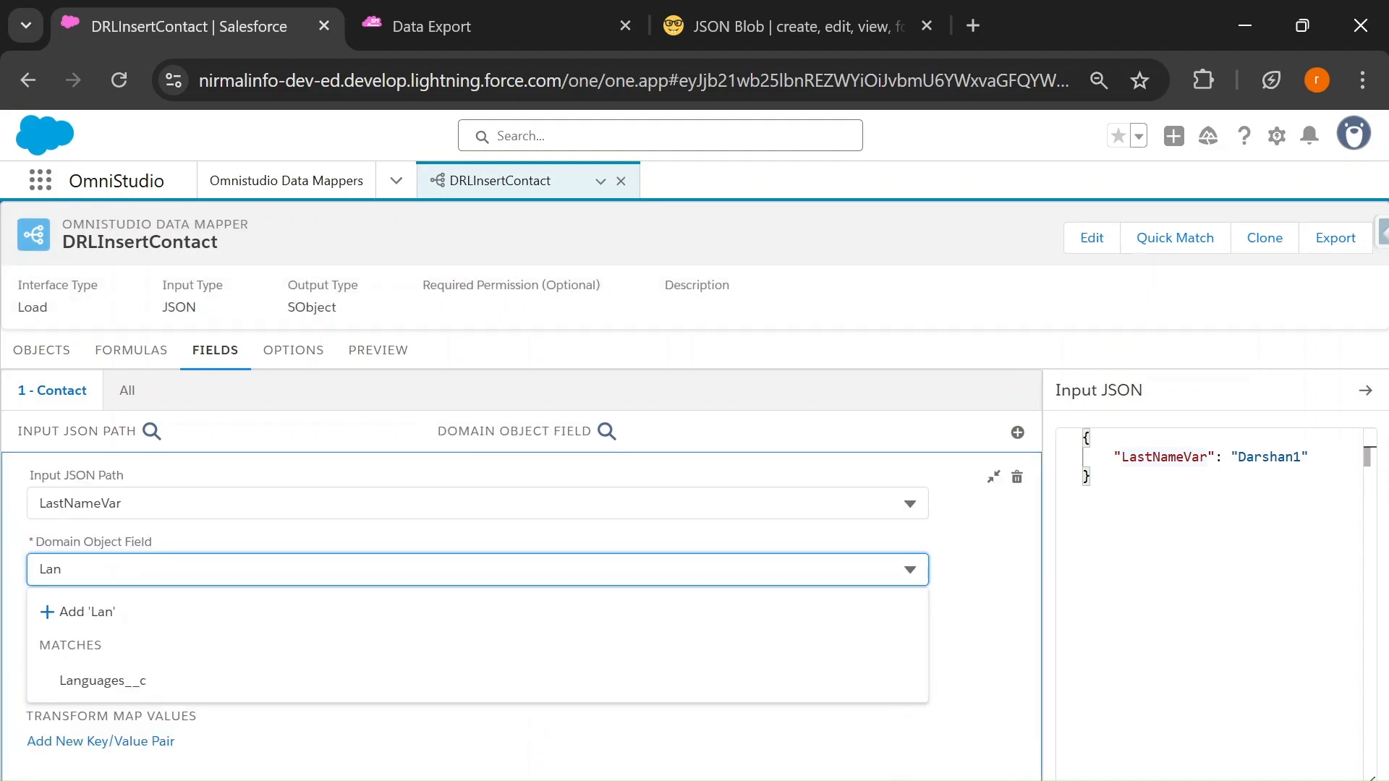
pyautogui.write('st')
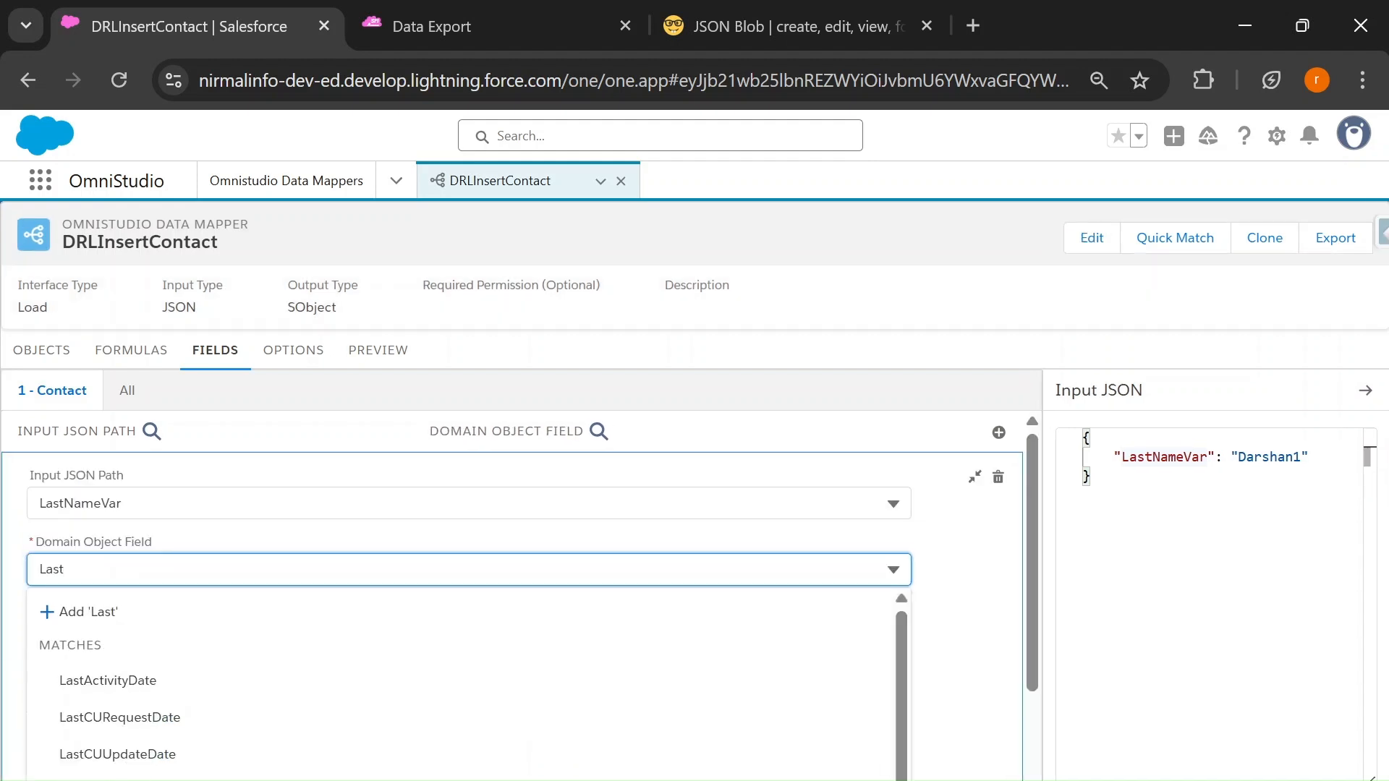
pyautogui.write('nam')
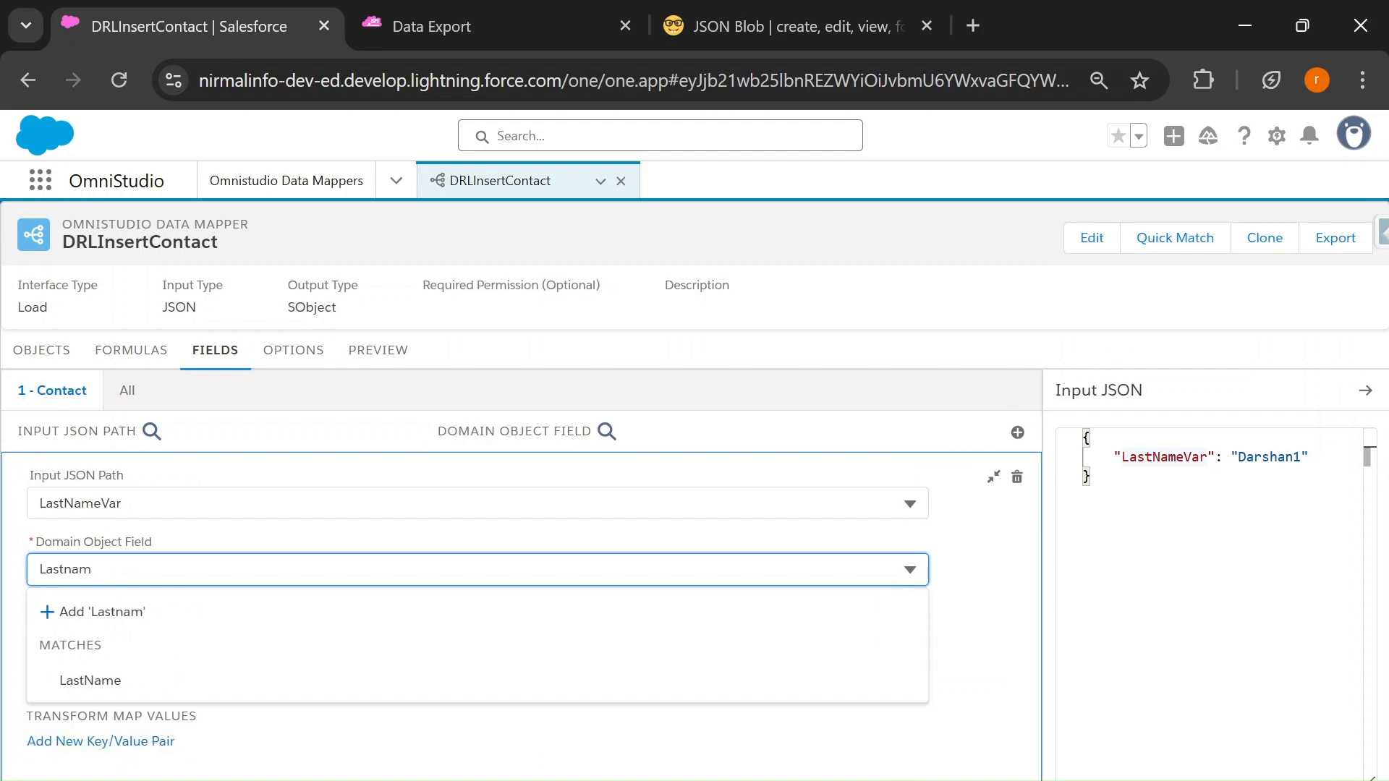
pyautogui.click(101, 683)
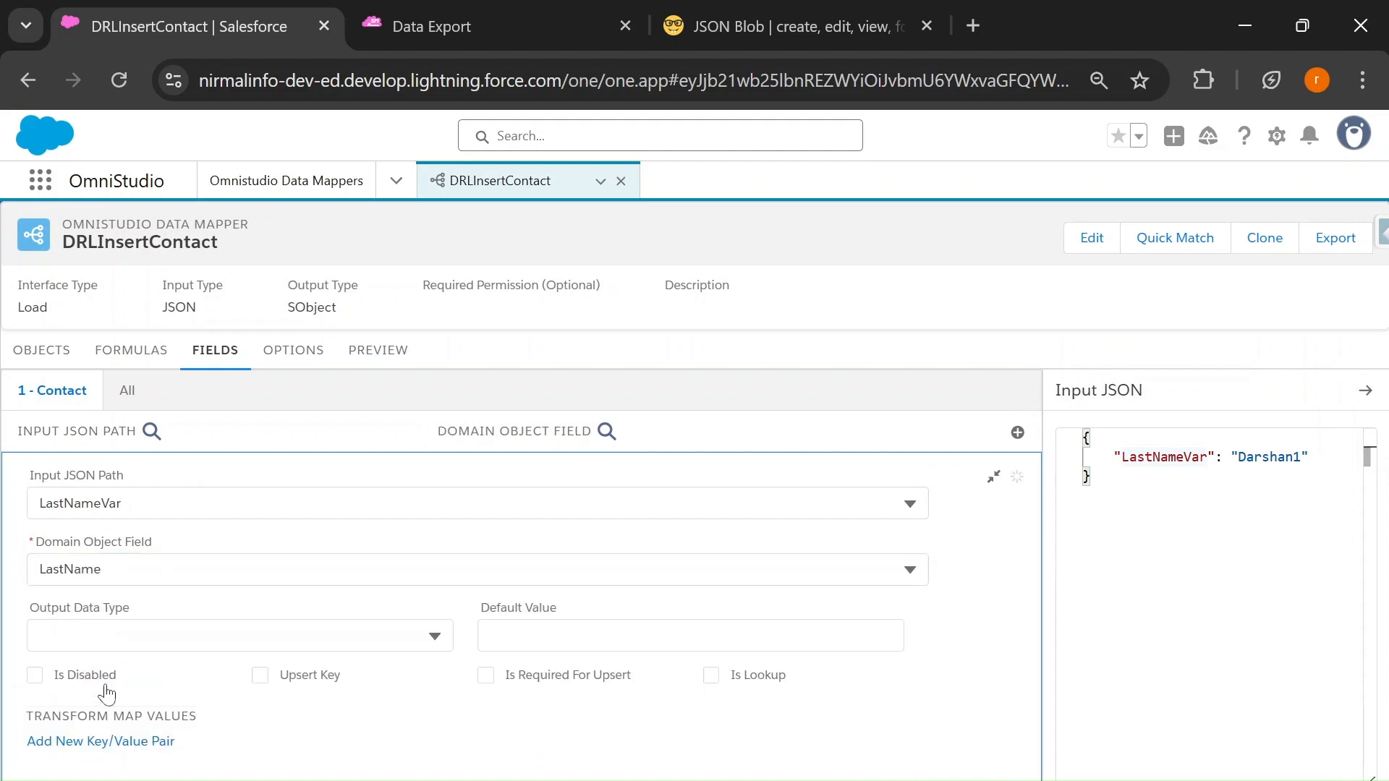
# Collapse the LastName mapping and execute the data mapper preview with the sample LastNameVar JSON
pyautogui.click(993, 481)
pyautogui.click(378, 350)
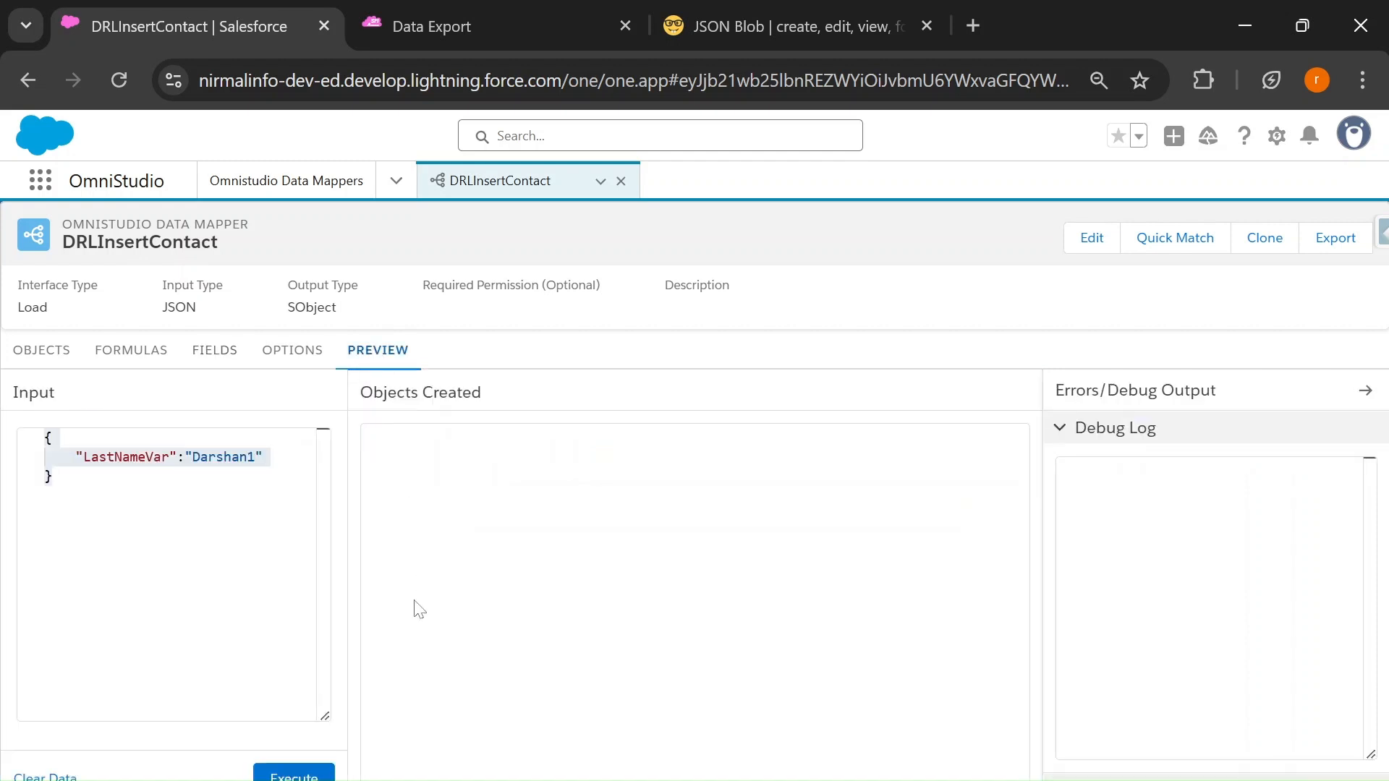
pyautogui.hotkey('ctrl', 'a')
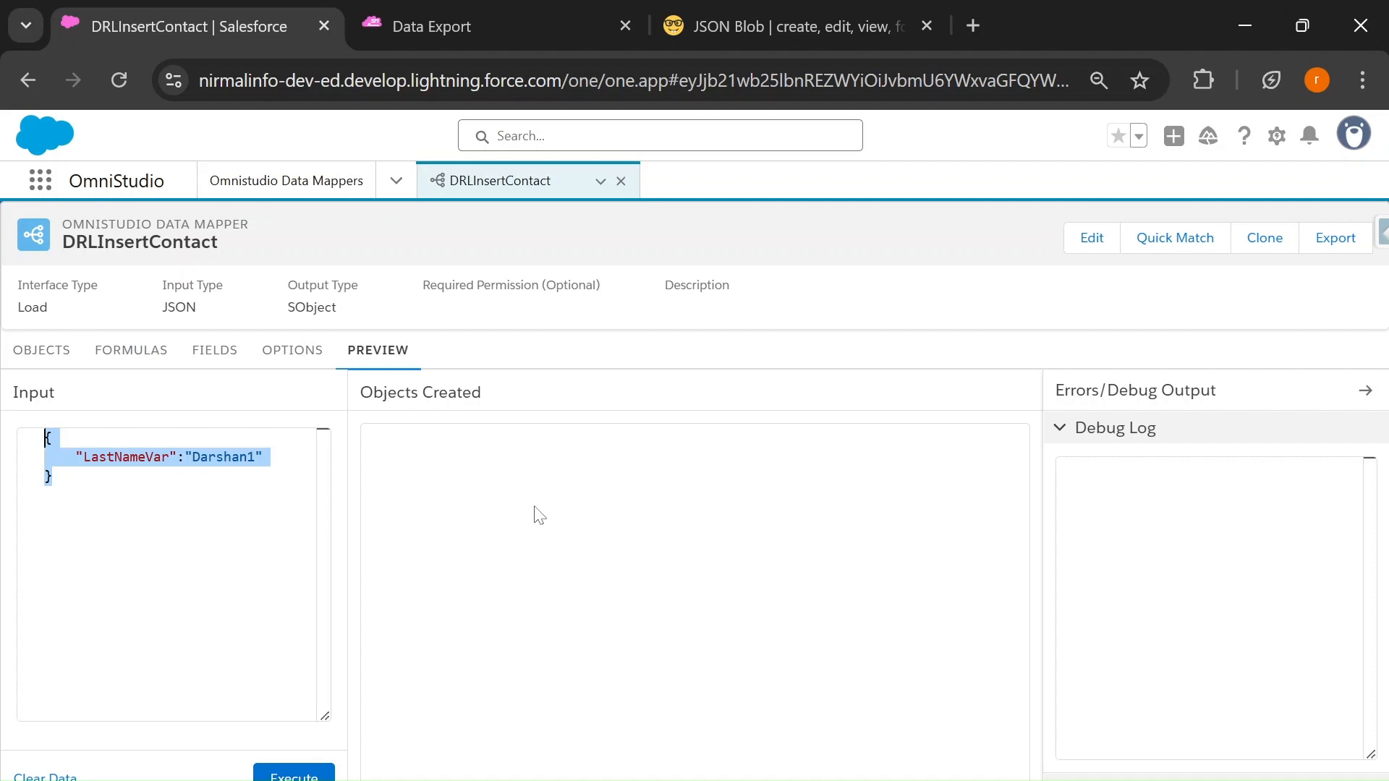
pyautogui.click(294, 773)
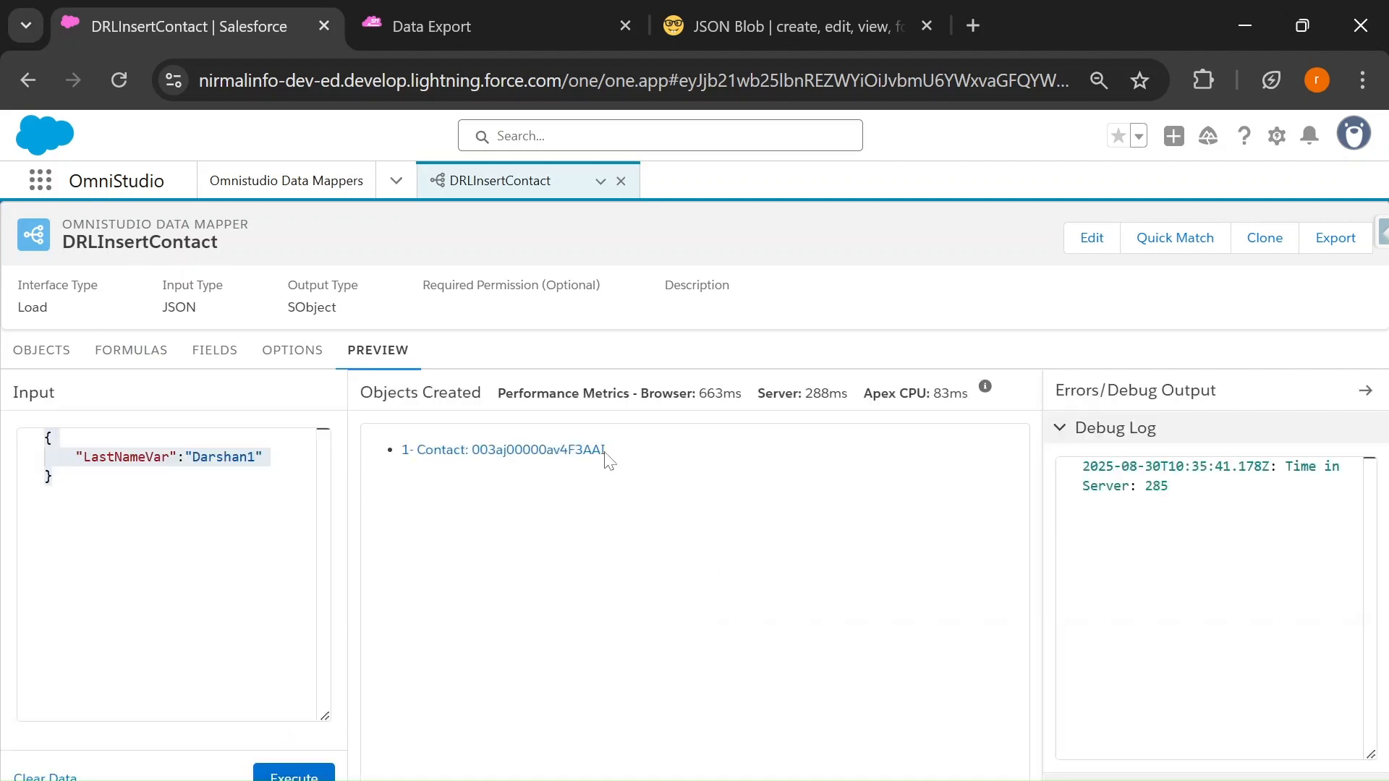
# Select the created Contact's ID, switch to Data Export and run the query for Contacts created today
pyautogui.moveTo(608, 451); pyautogui.dragTo(472, 450)
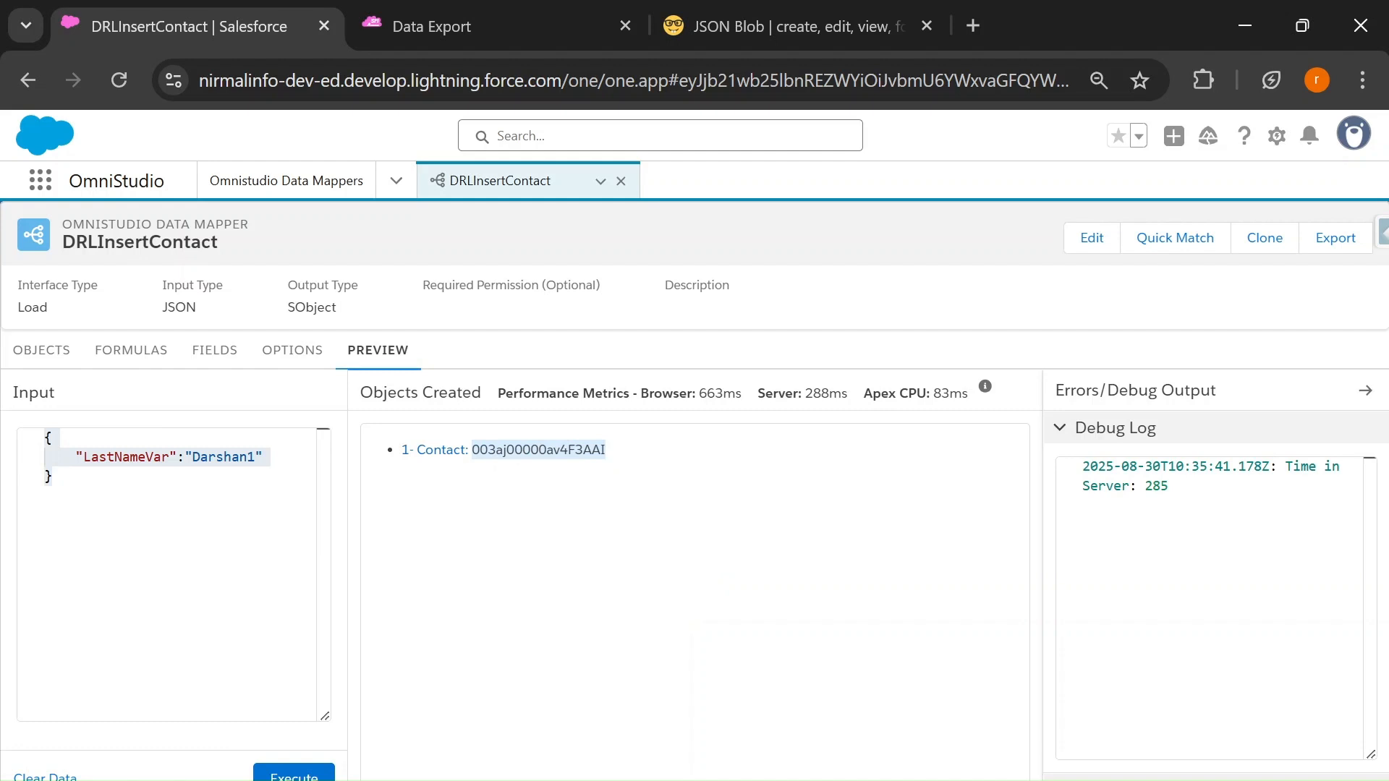
pyautogui.click(428, 32)
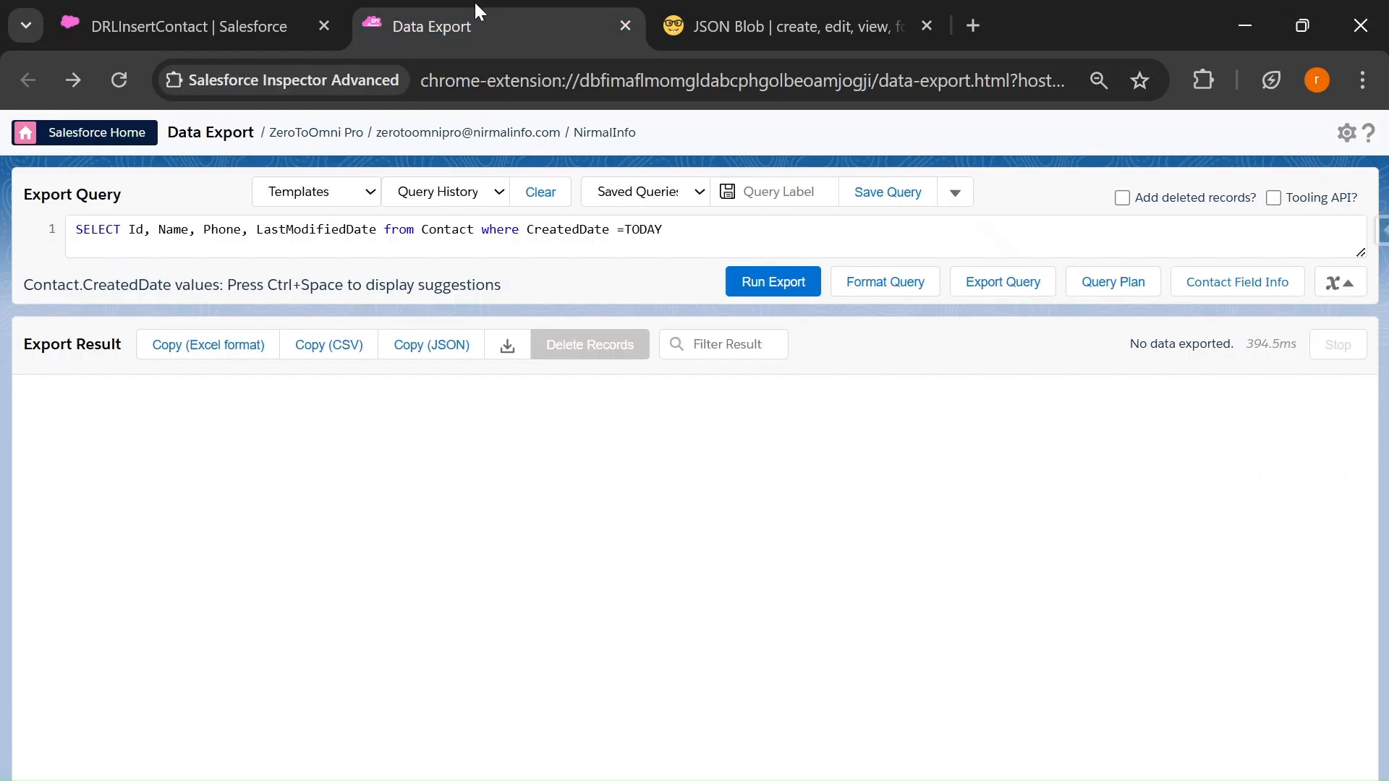
pyautogui.click(790, 283)
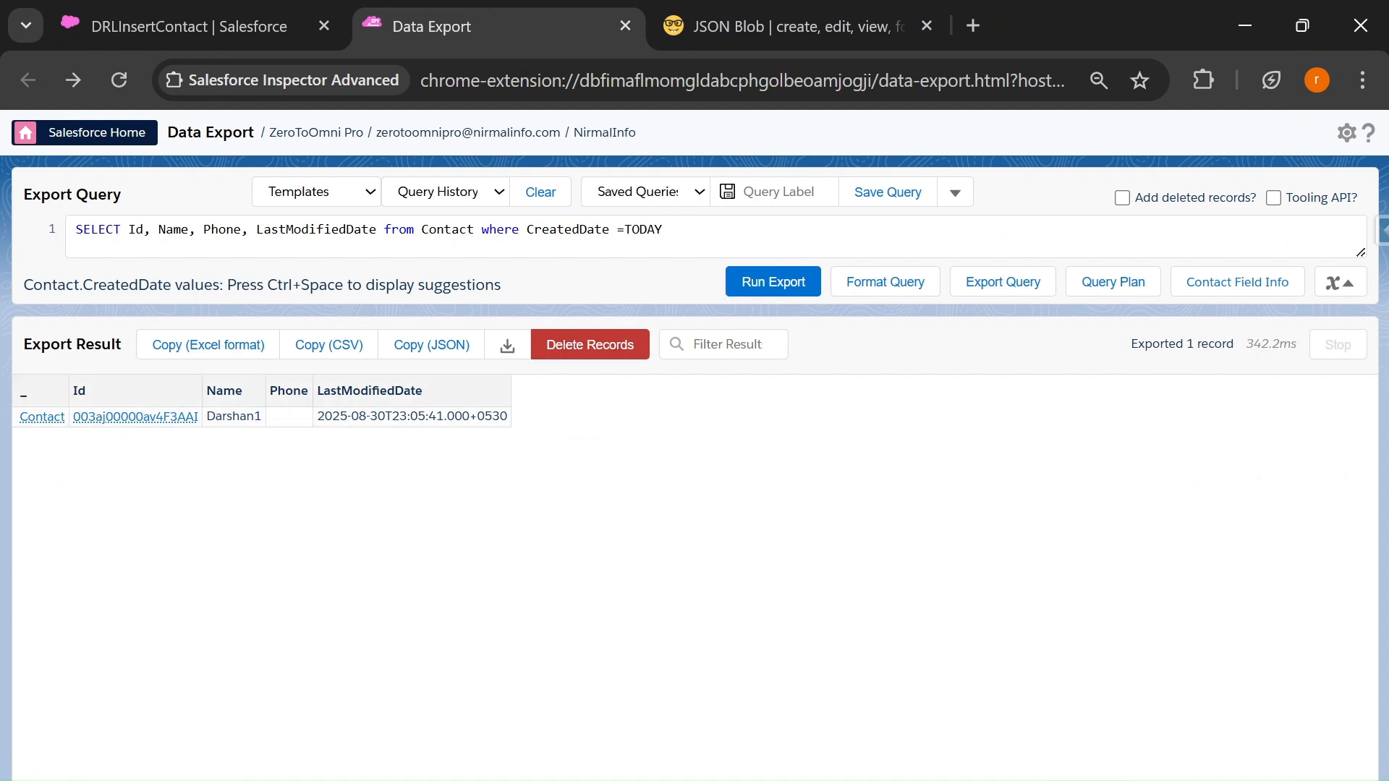
# Back in DRLInsertContact, add a PhoneVar key with a sample phone number to the preview input JSON and execute it
pyautogui.click(263, 23)
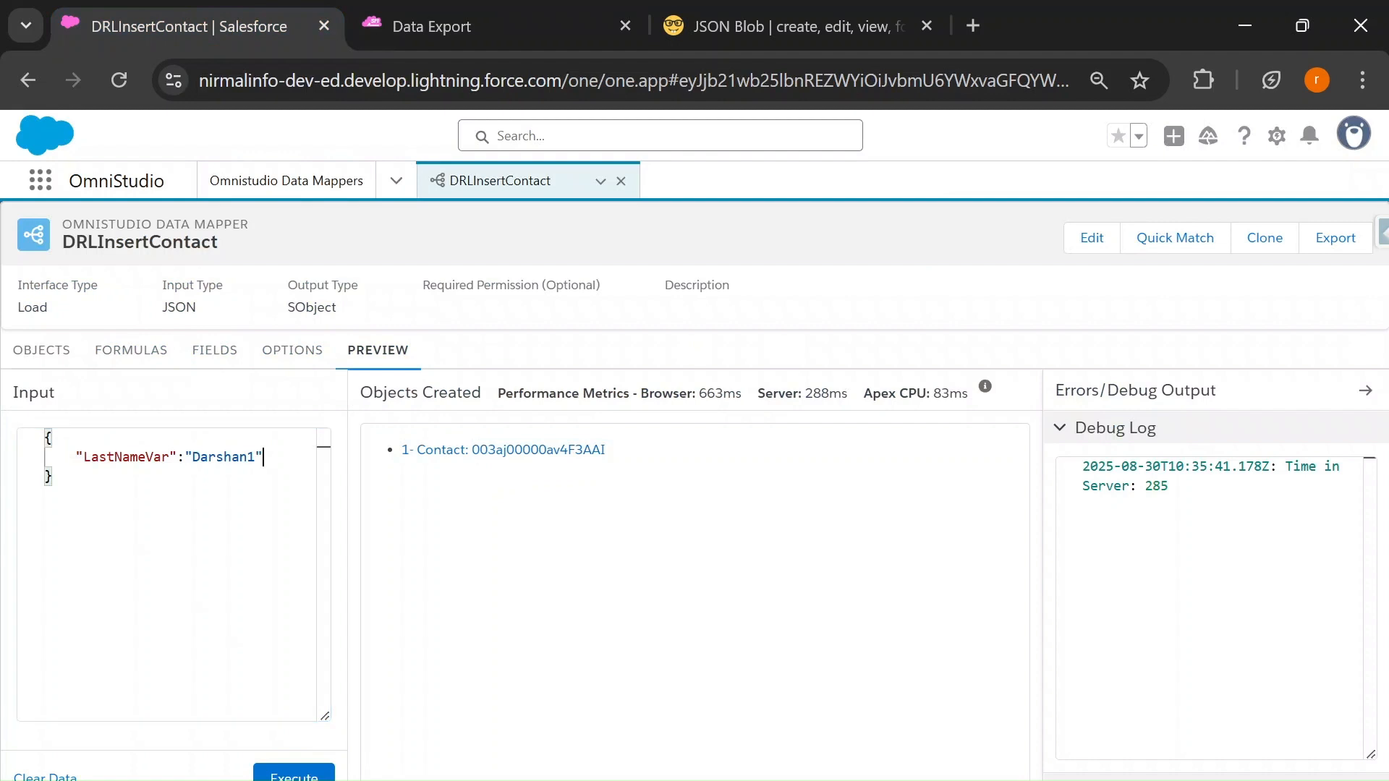
pyautogui.press('Return')
pyautogui.write('":""')
pyautogui.press('Left')
pyautogui.press('Left')
pyautogui.press('Left')
pyautogui.press('Right')
pyautogui.write('PhoneVar')
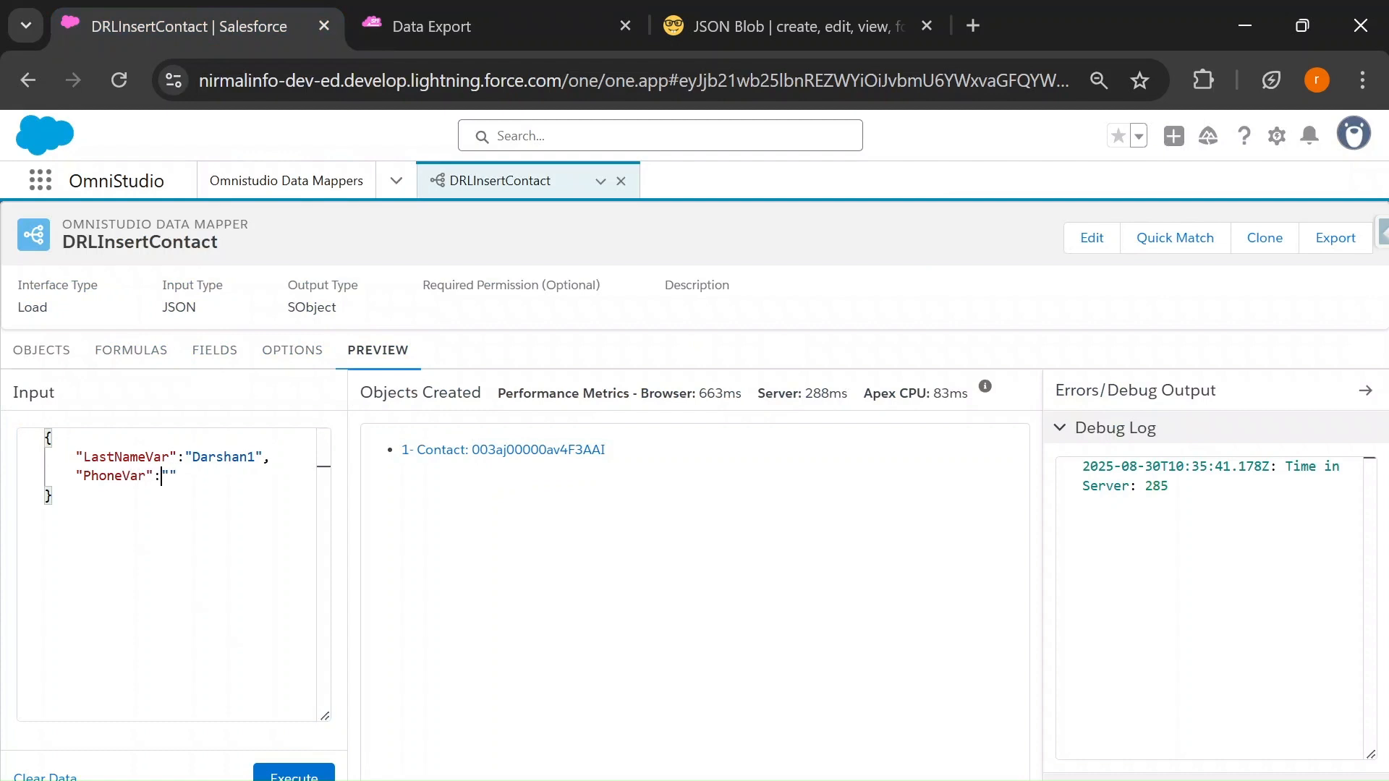
pyautogui.press('Right')
pyautogui.write('1222')
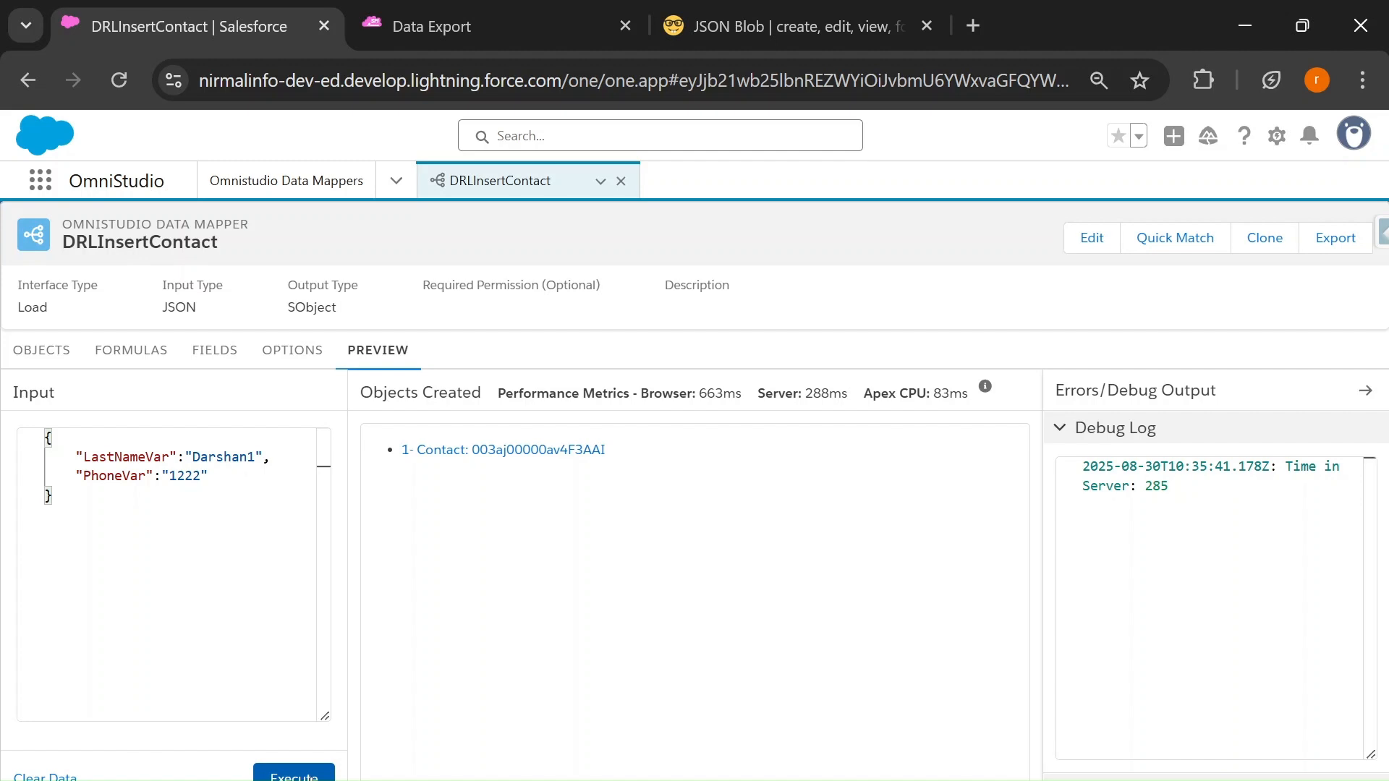
pyautogui.click(294, 772)
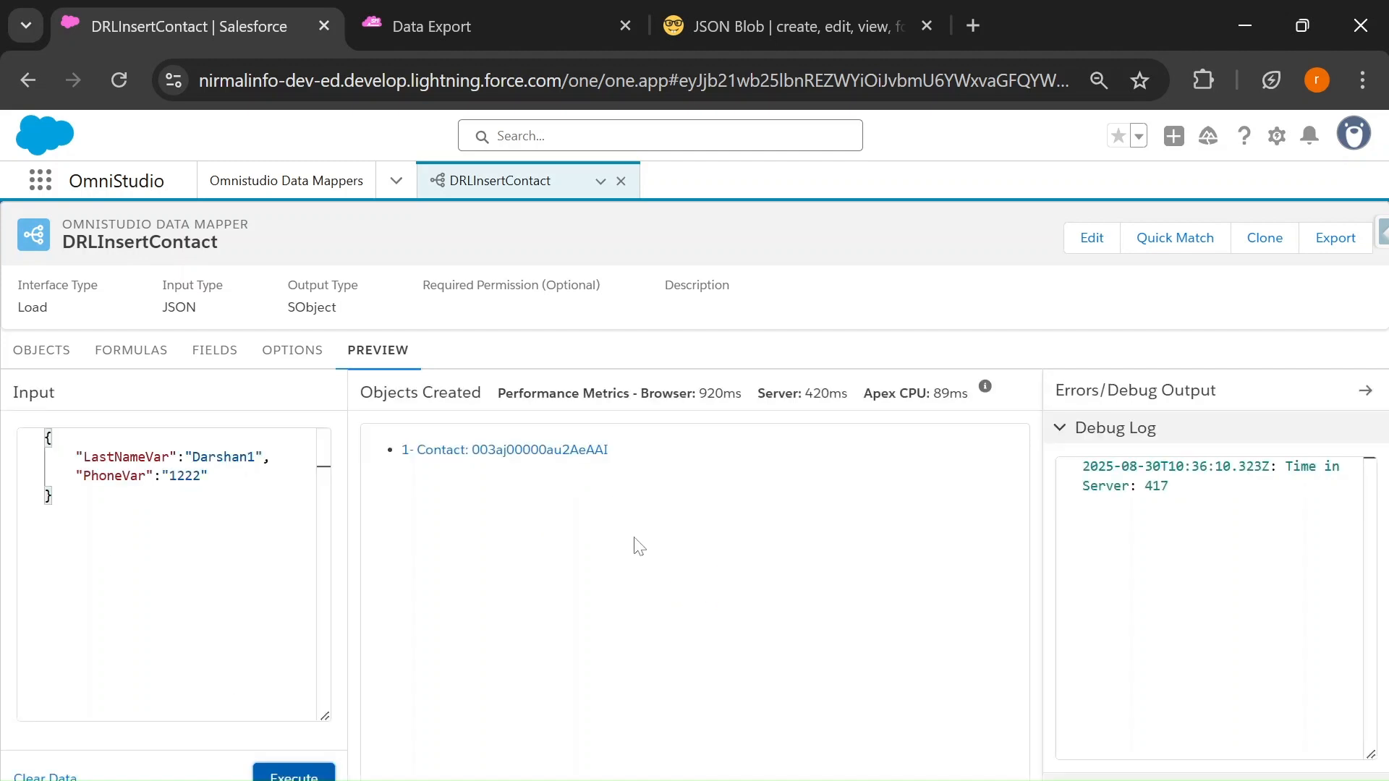
# Rerun the Contact query in Data Export to check the new record's Phone value, and return to DRLInsertContact
pyautogui.click(473, 30)
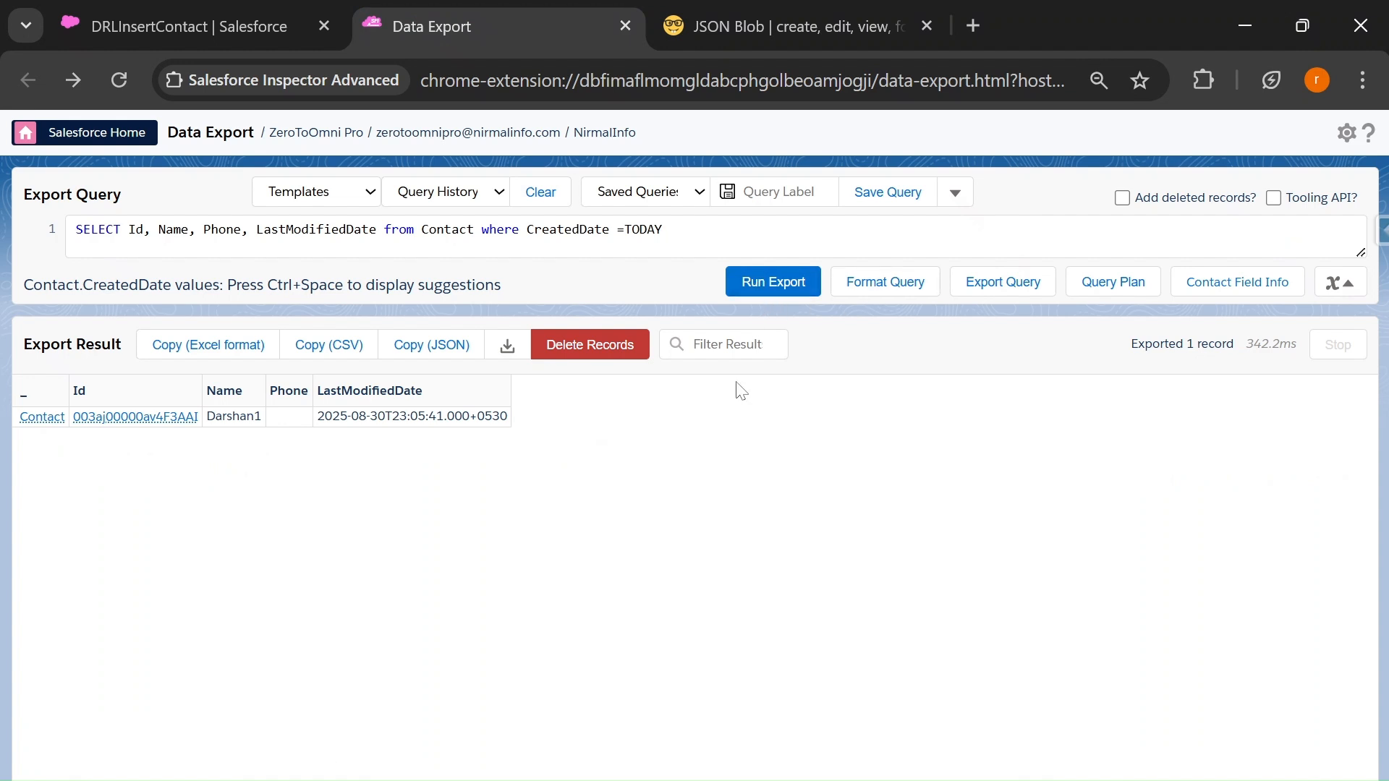
pyautogui.click(772, 281)
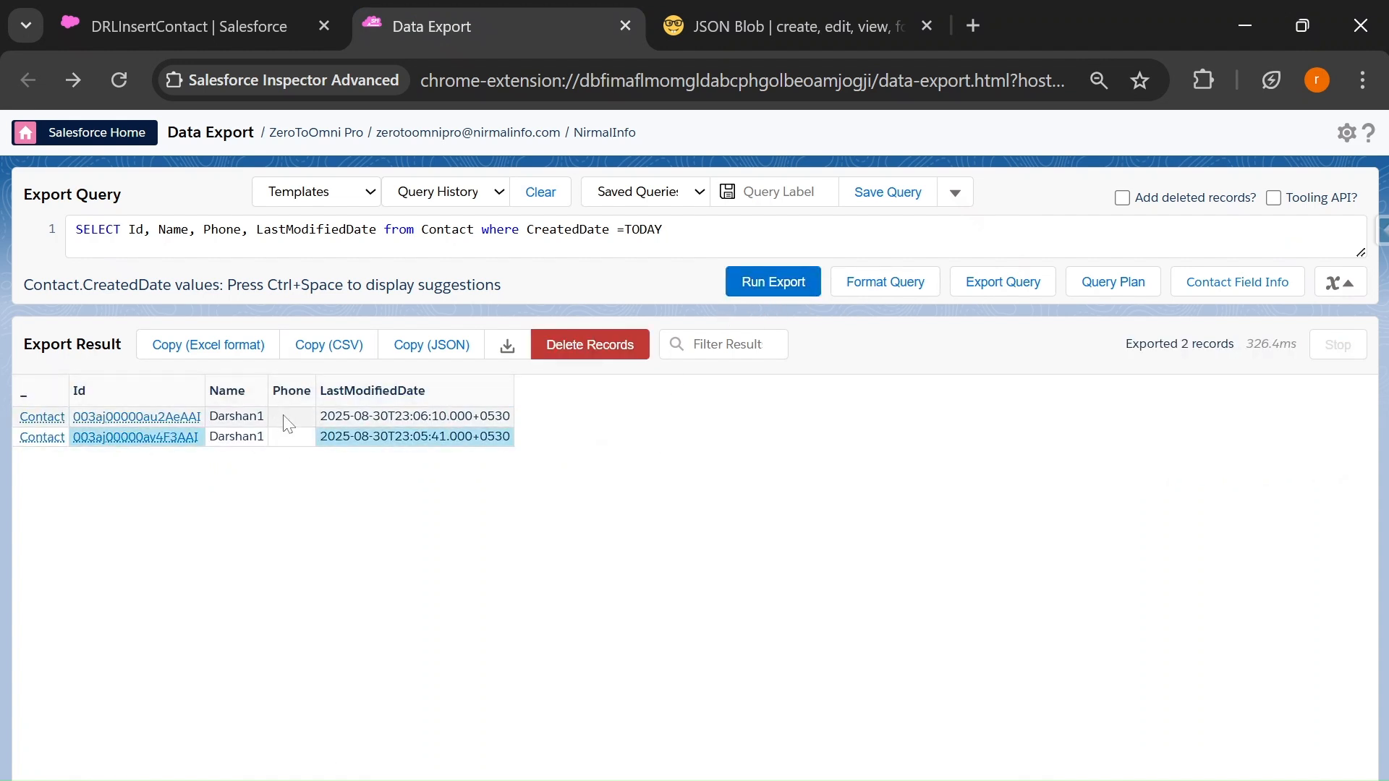
pyautogui.click(206, 9)
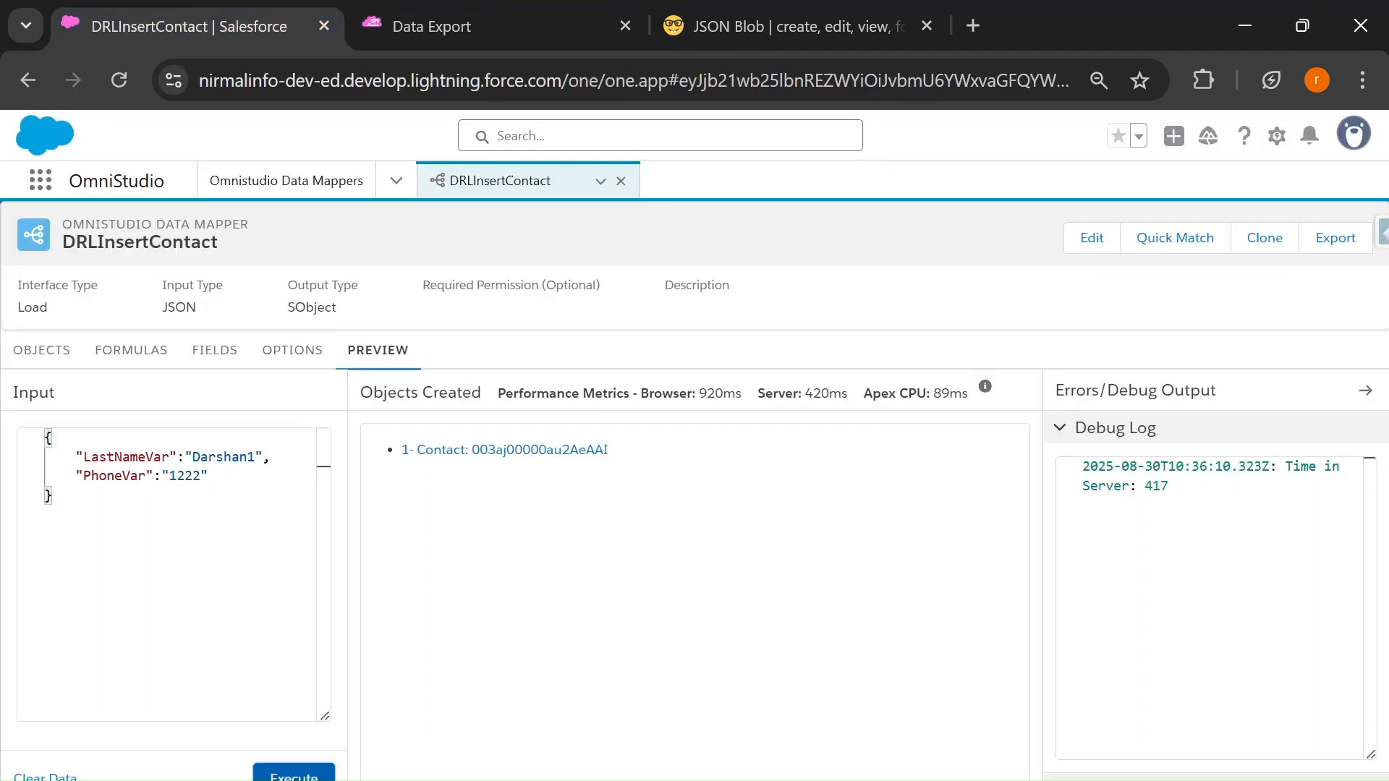
# Add a blank Contact field mapping and replace the fields' Input JSON with the preview JSON containing LastNameVar and PhoneVar
pyautogui.doubleClick(200, 475)
pyautogui.doubleClick(146, 475)
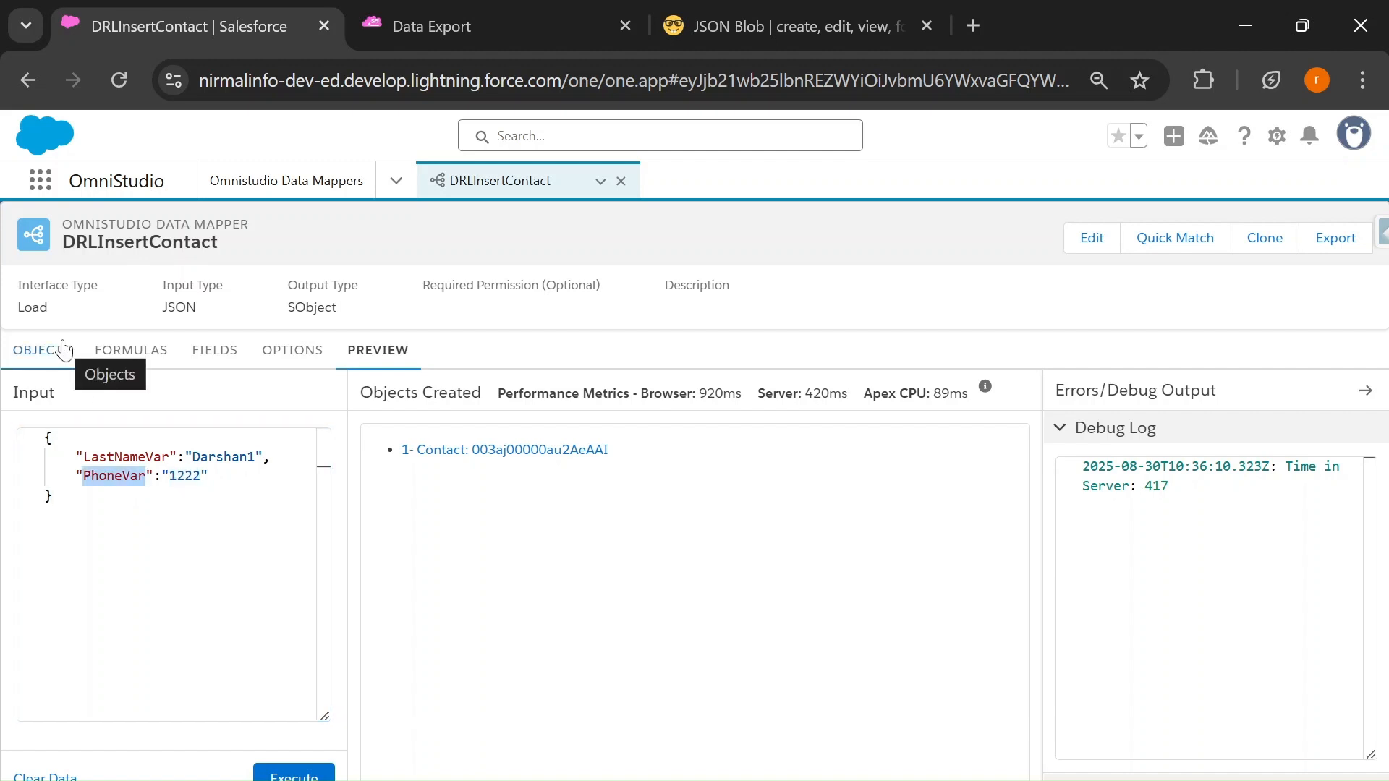
pyautogui.click(211, 353)
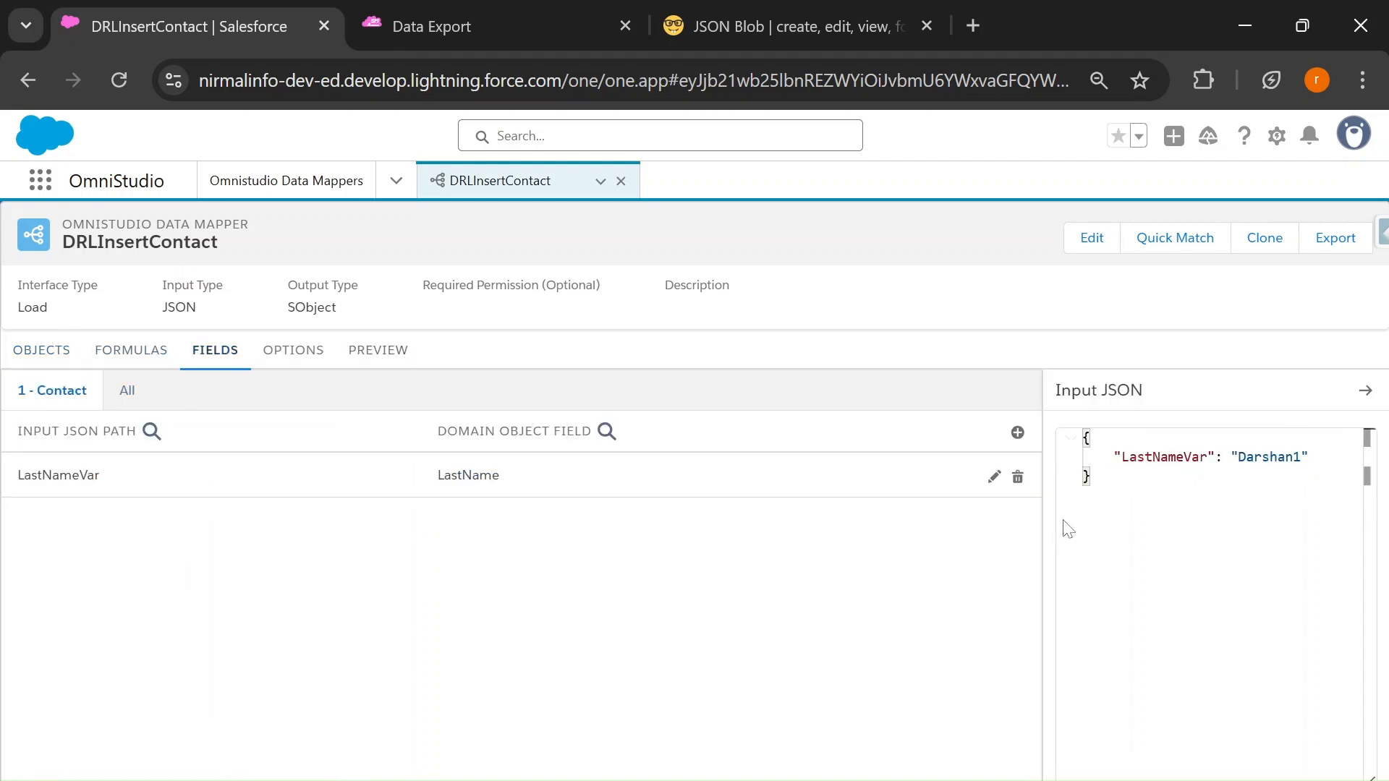
pyautogui.click(1016, 437)
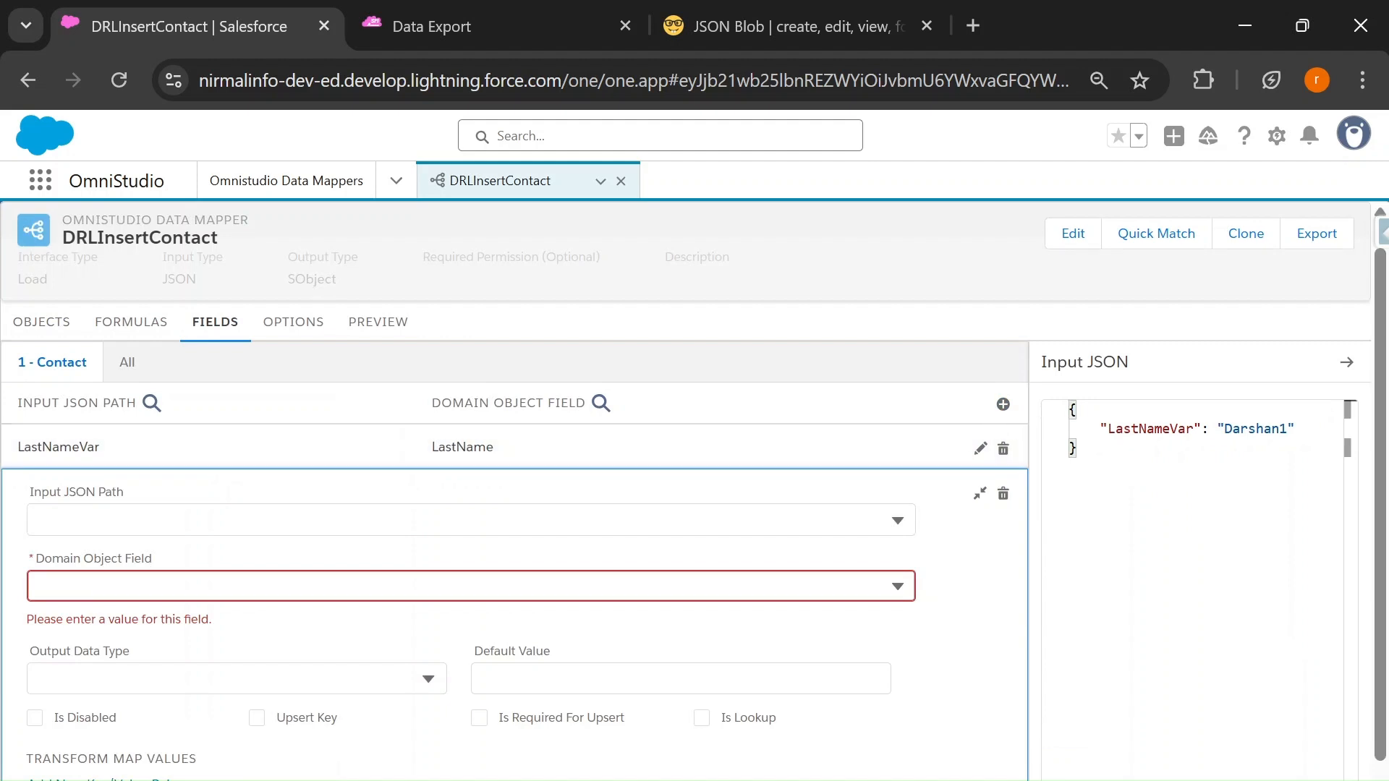
pyautogui.click(377, 321)
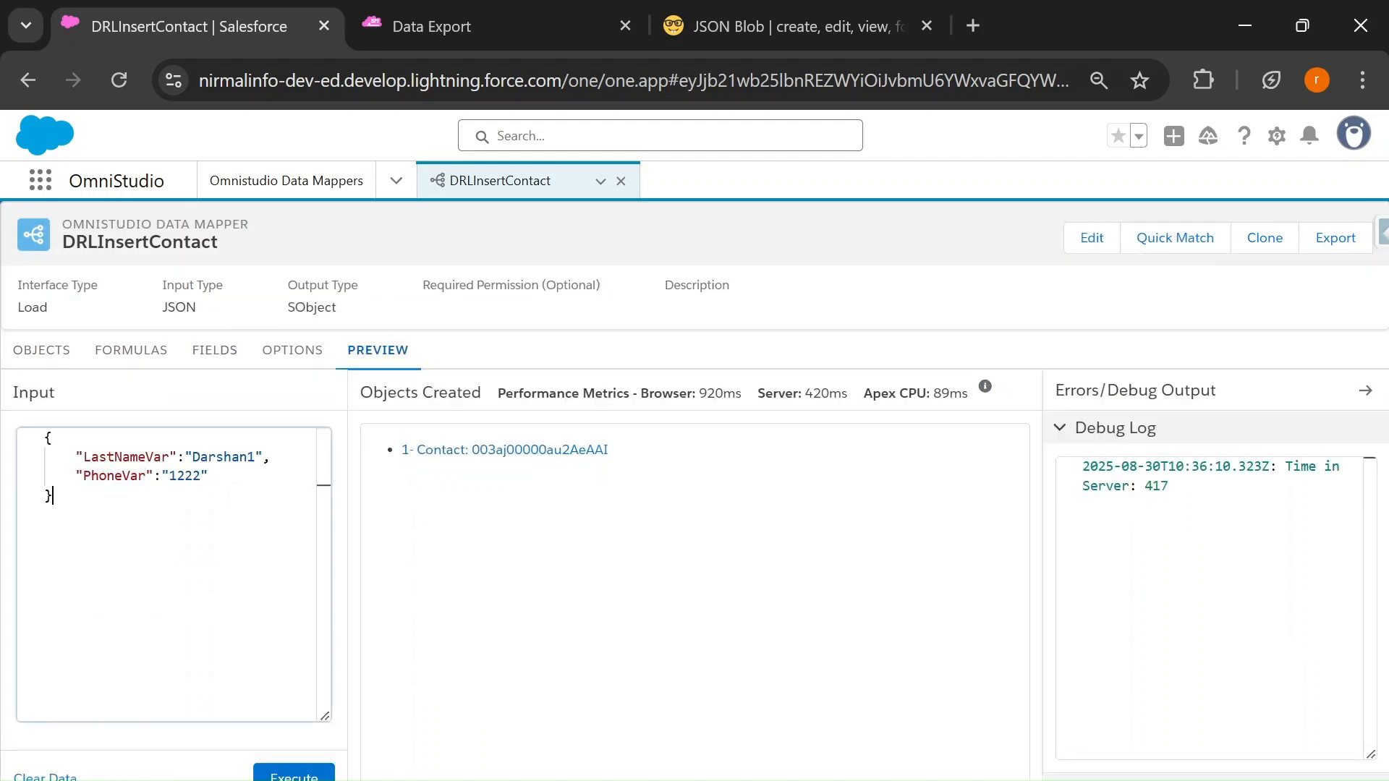
pyautogui.hotkey('ctrl', 'a')
pyautogui.click(215, 350)
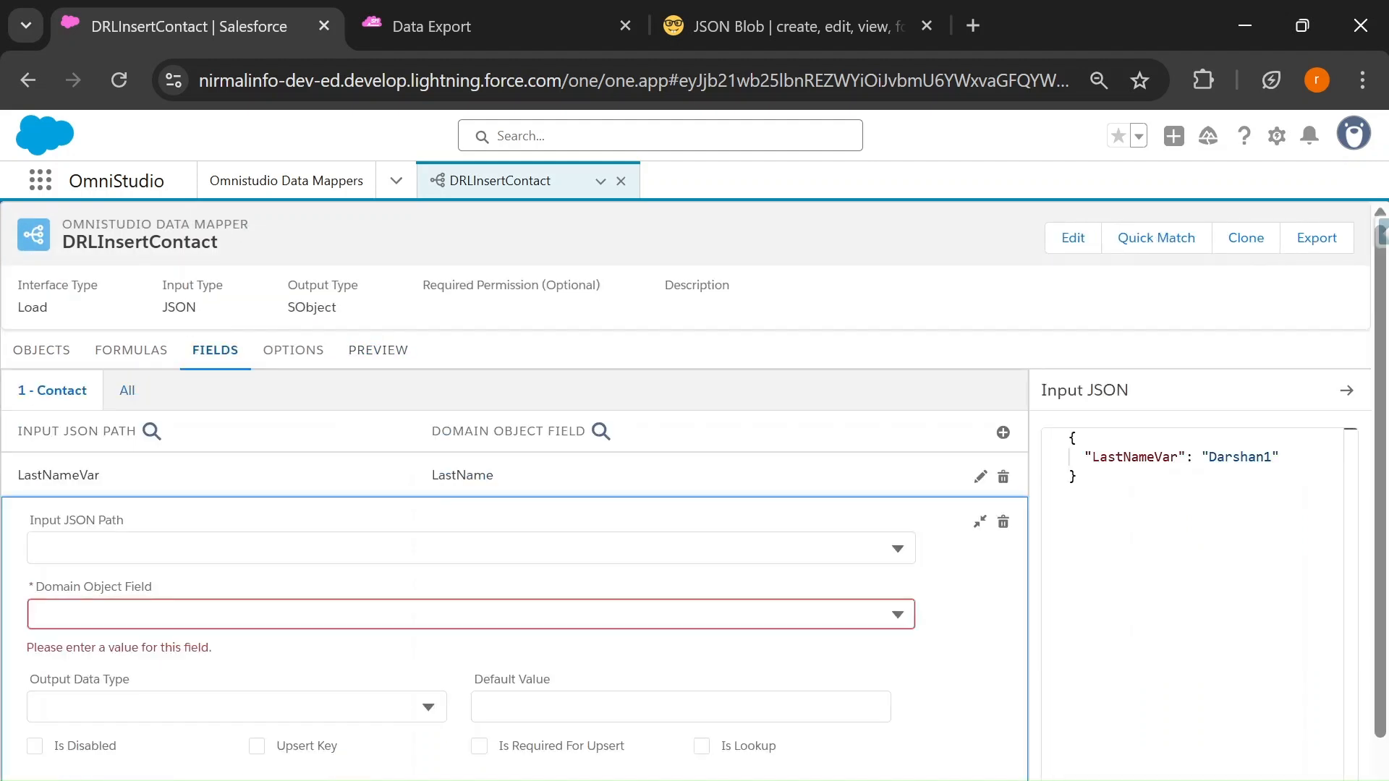
pyautogui.hotkey('ctrl', 'a')
pyautogui.write('{     "LastNameVar": "Darshan1",     "PhoneVar": "1222" }')
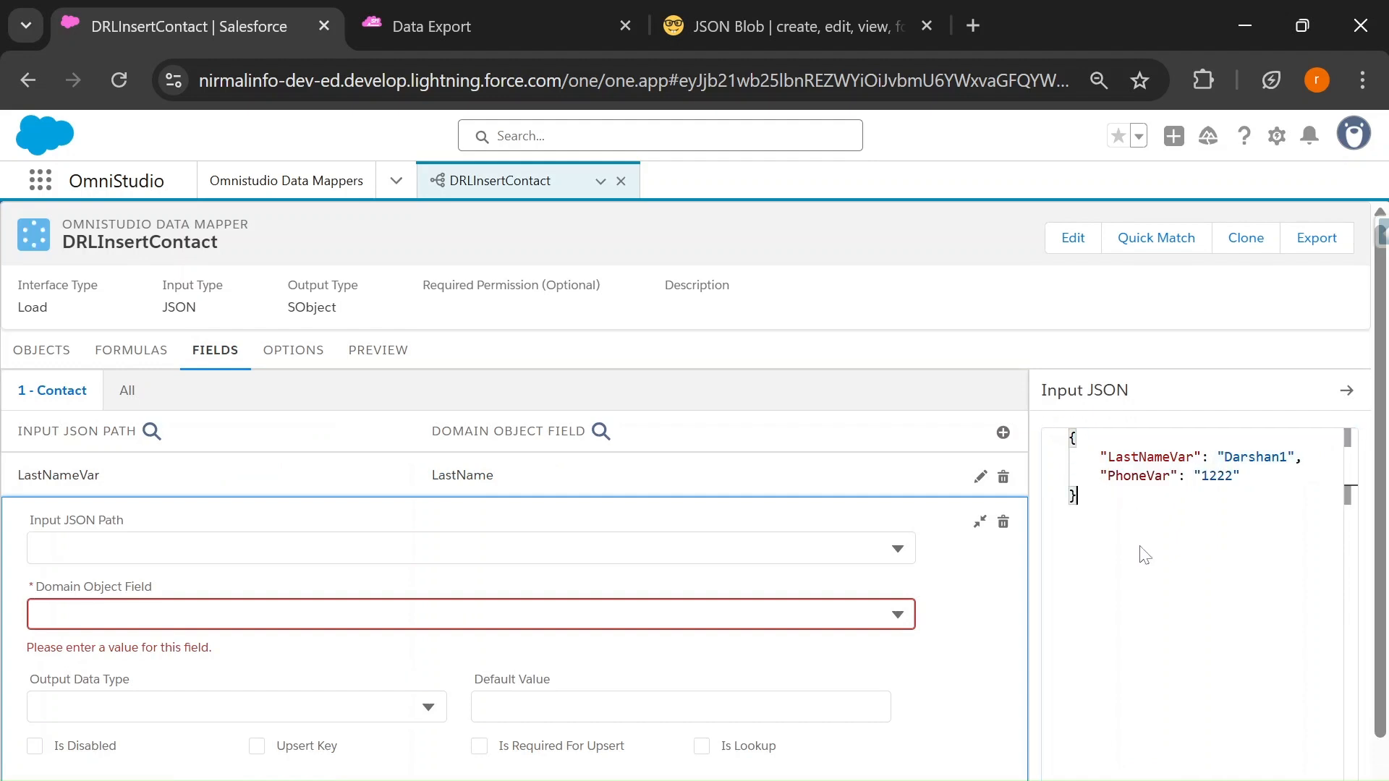
# Map the input JSON path PhoneVar to the domain object field Phone in the new Contact mapping
pyautogui.click(405, 548)
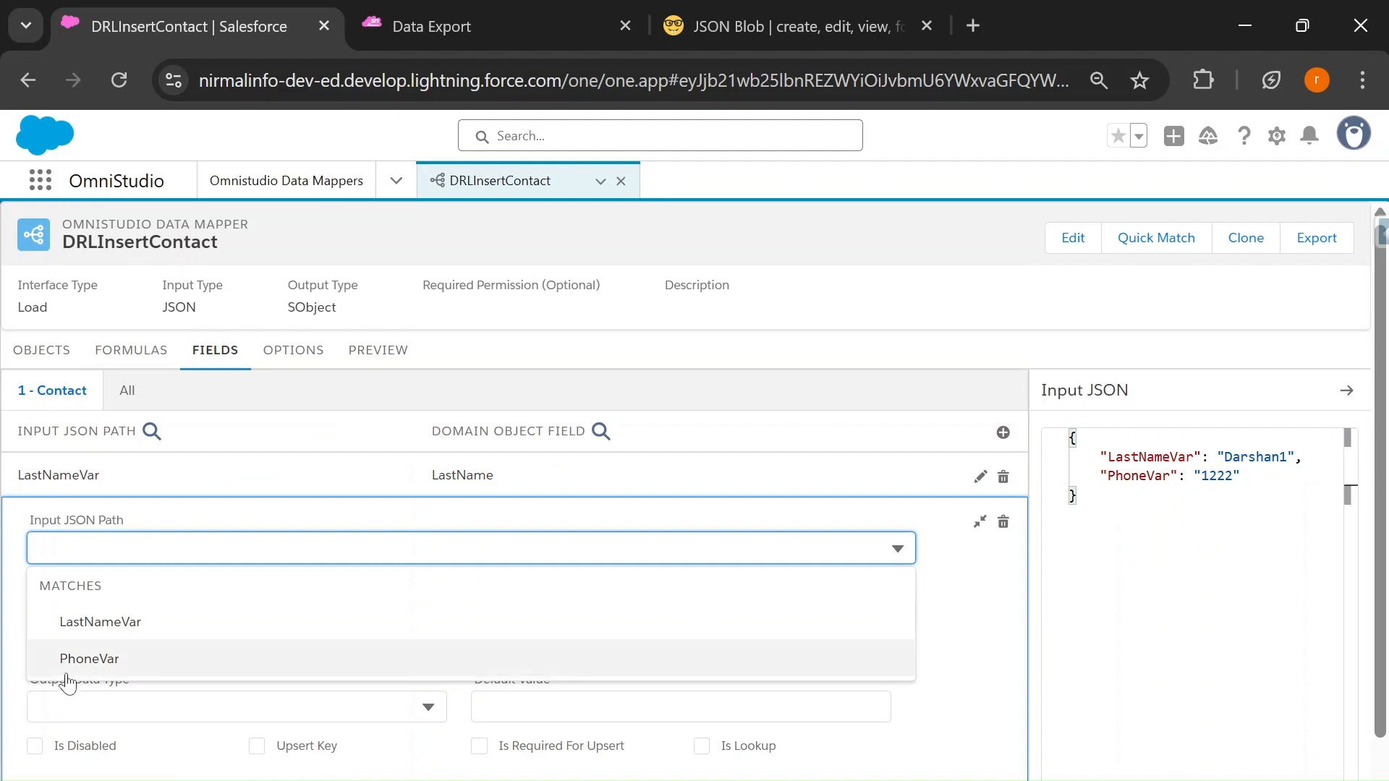
pyautogui.click(106, 659)
pyautogui.click(102, 617)
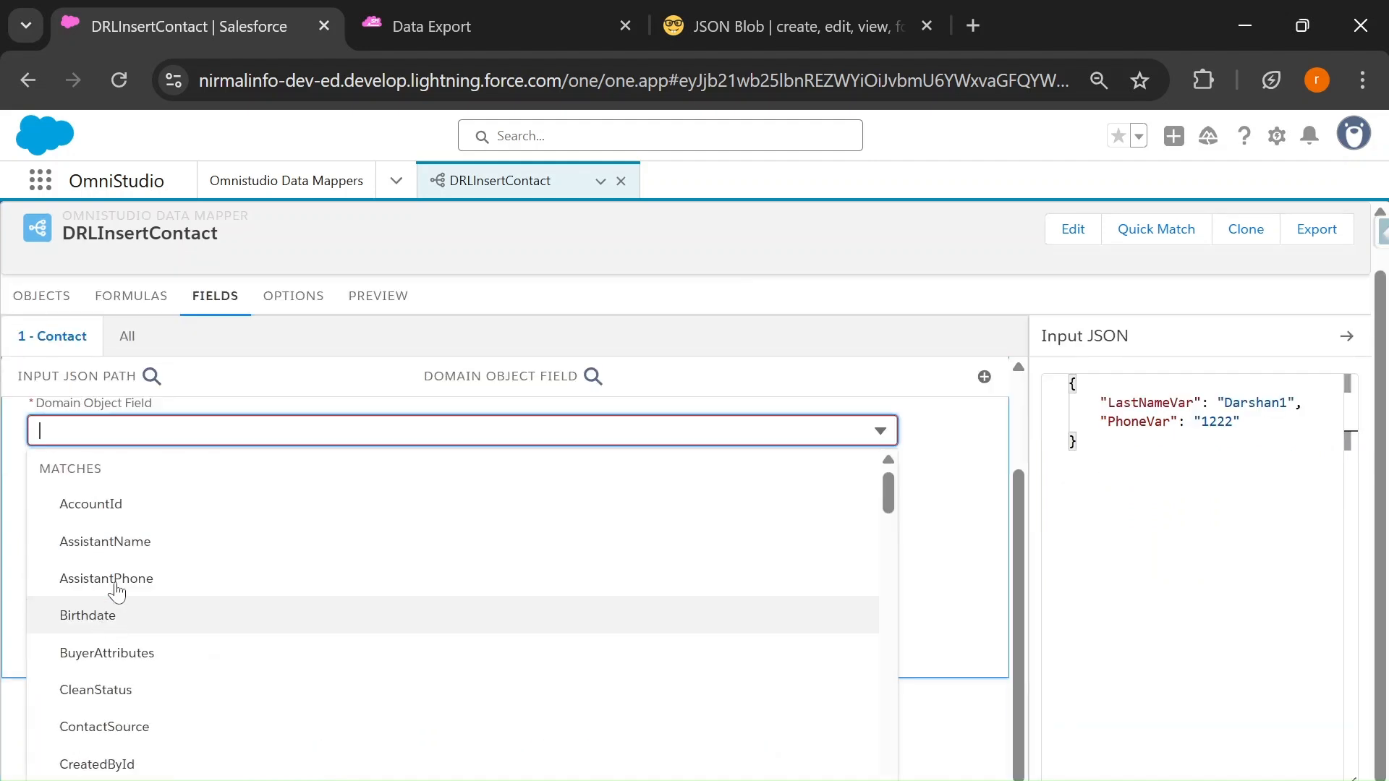
pyautogui.scroll(2, 448, 628)
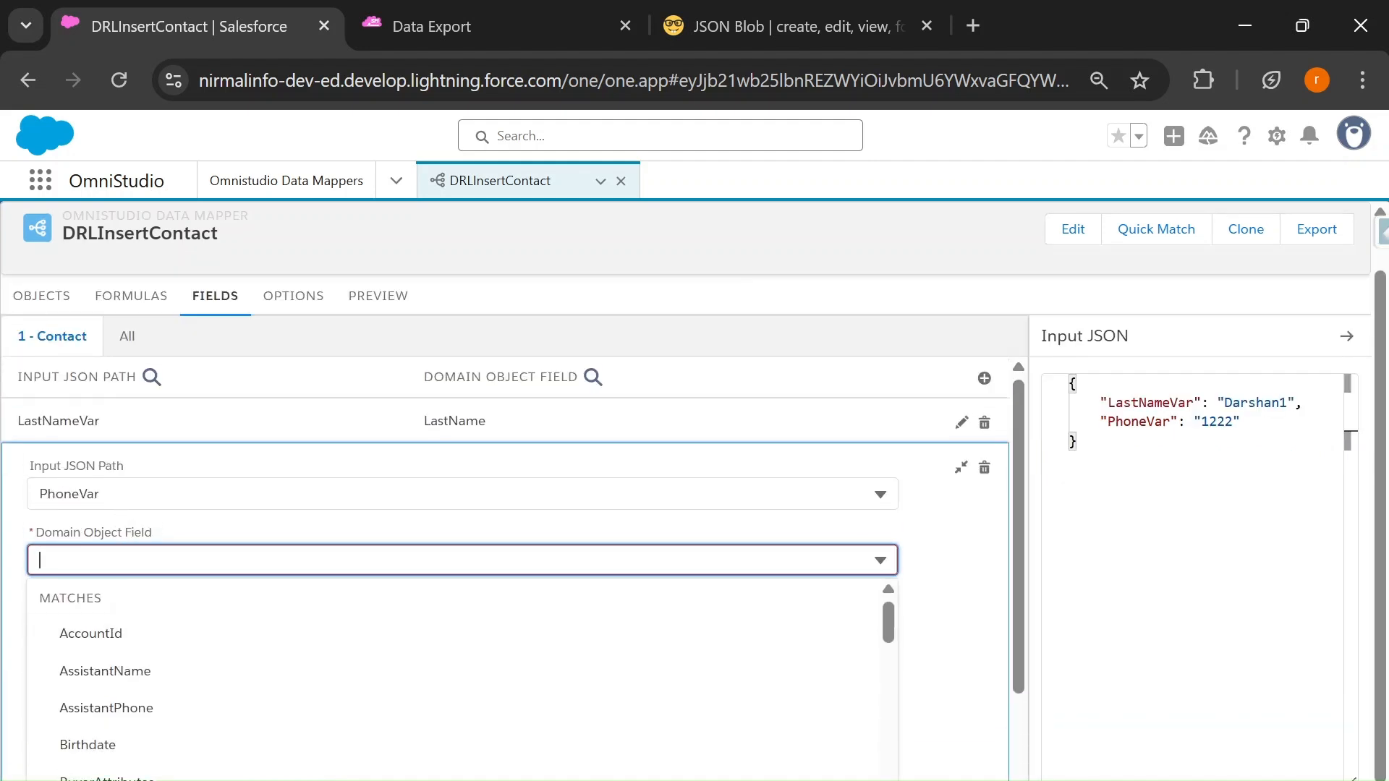
pyautogui.write('phone')
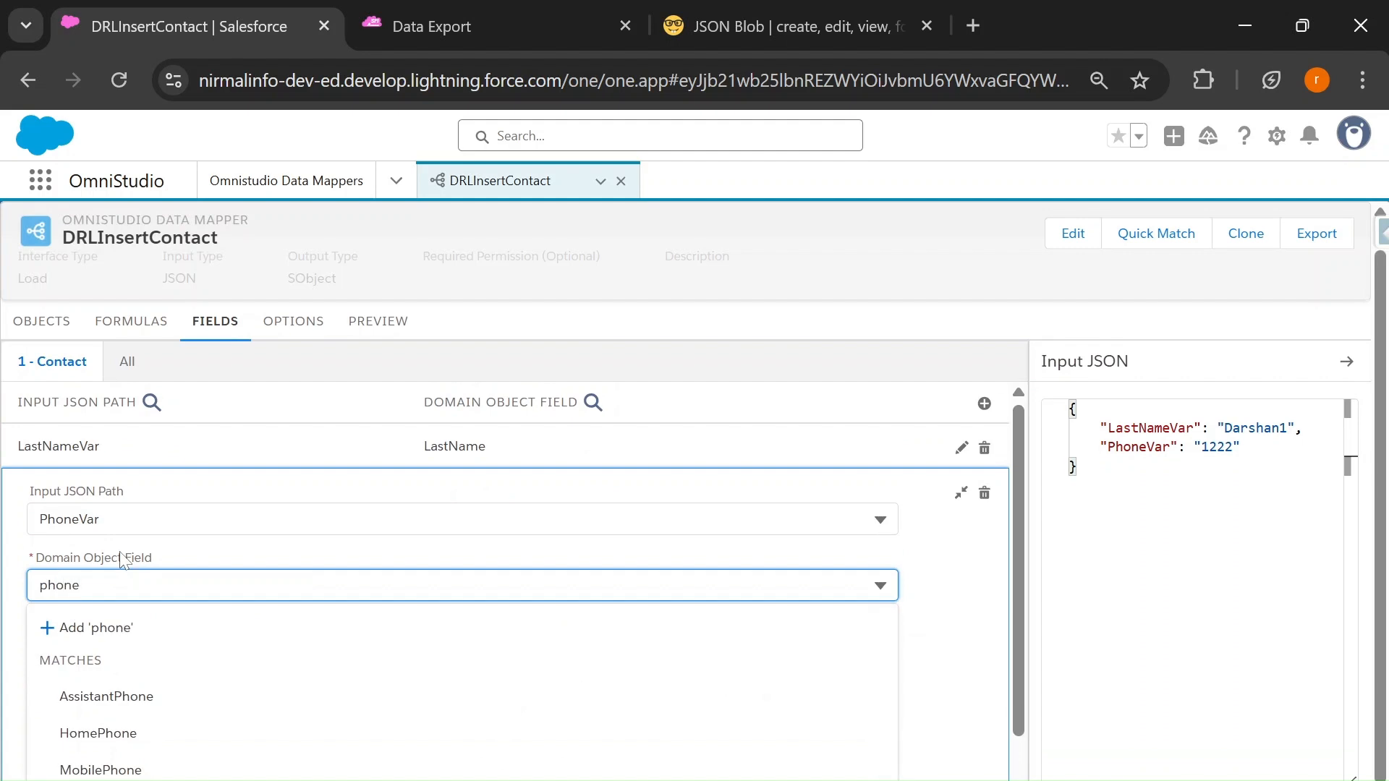
pyautogui.scroll(-2, 217, 716)
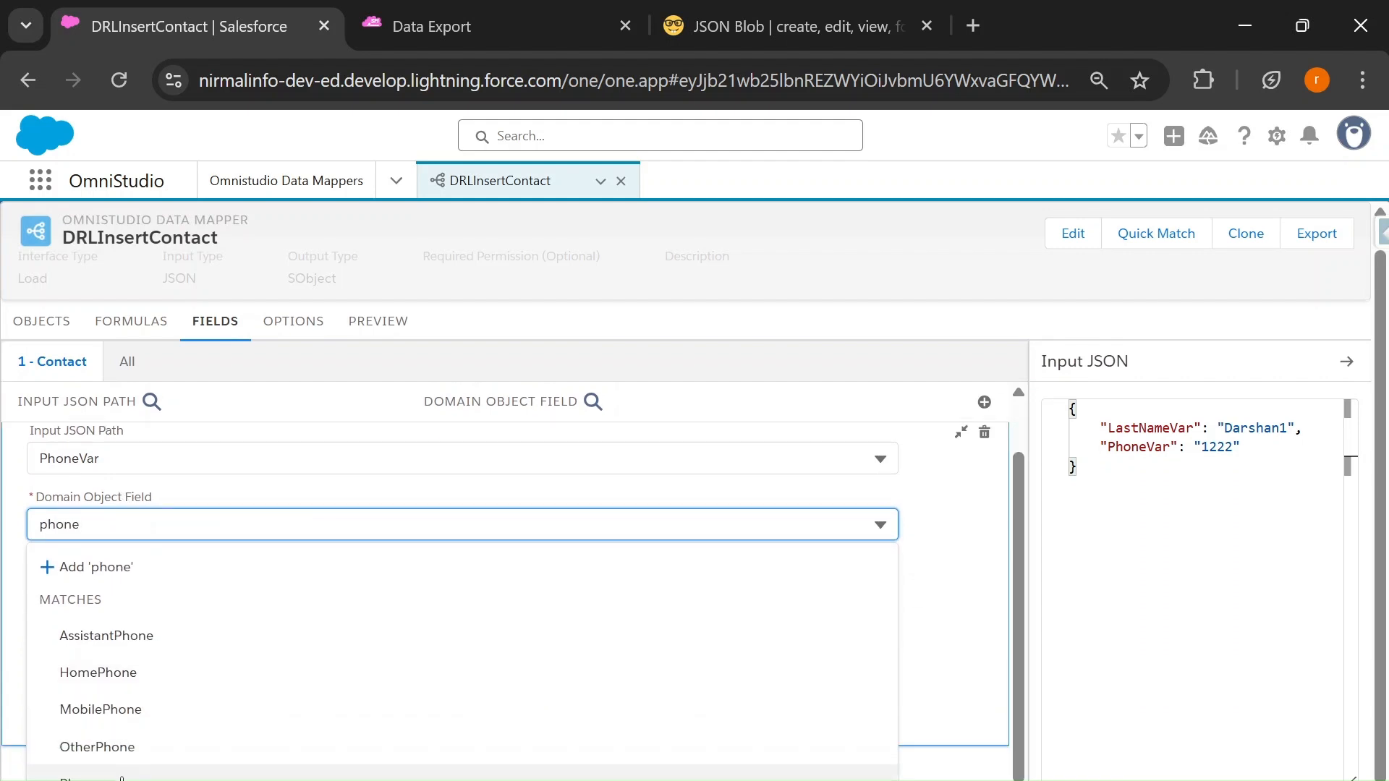
pyautogui.click(122, 779)
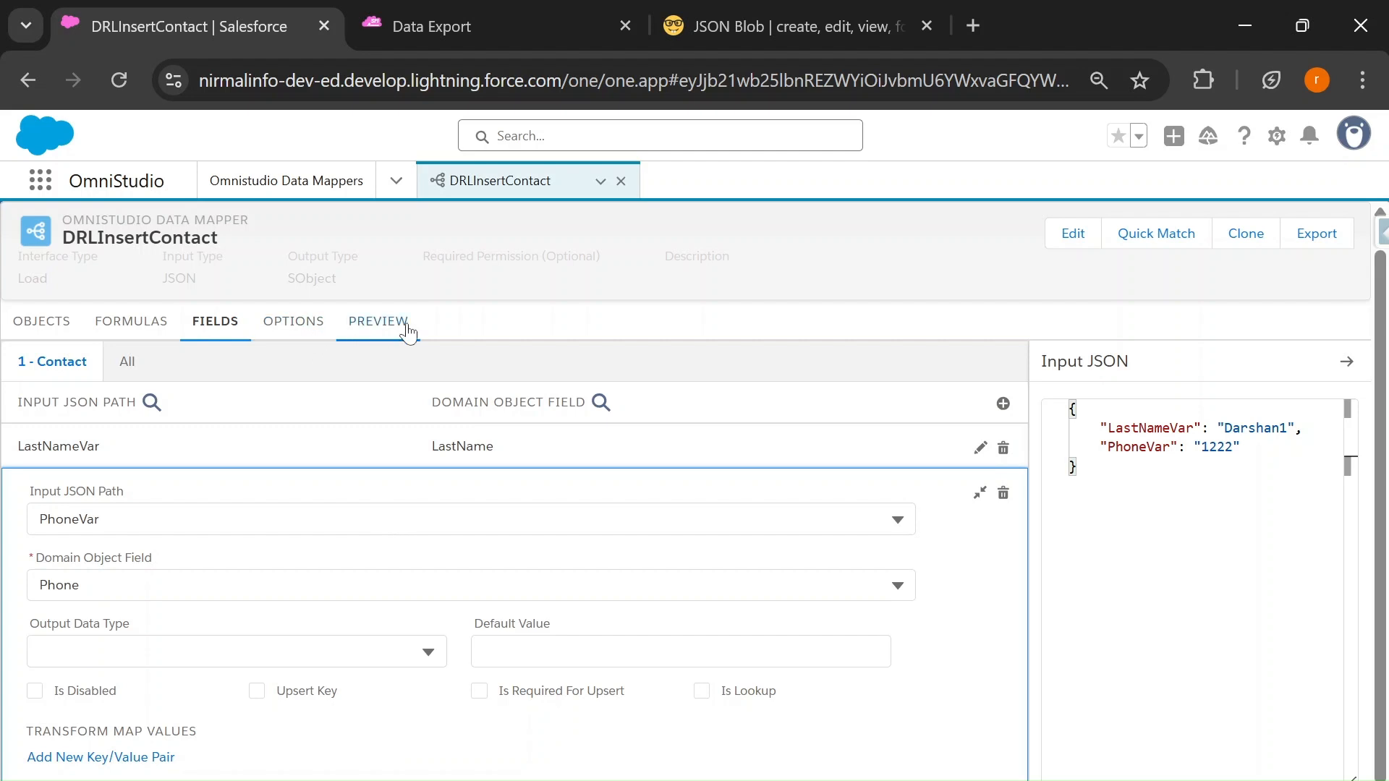
# Change the ending digit of the preview's LastNameVar value to 3 and execute the data mapper
pyautogui.click(407, 327)
pyautogui.click(248, 458)
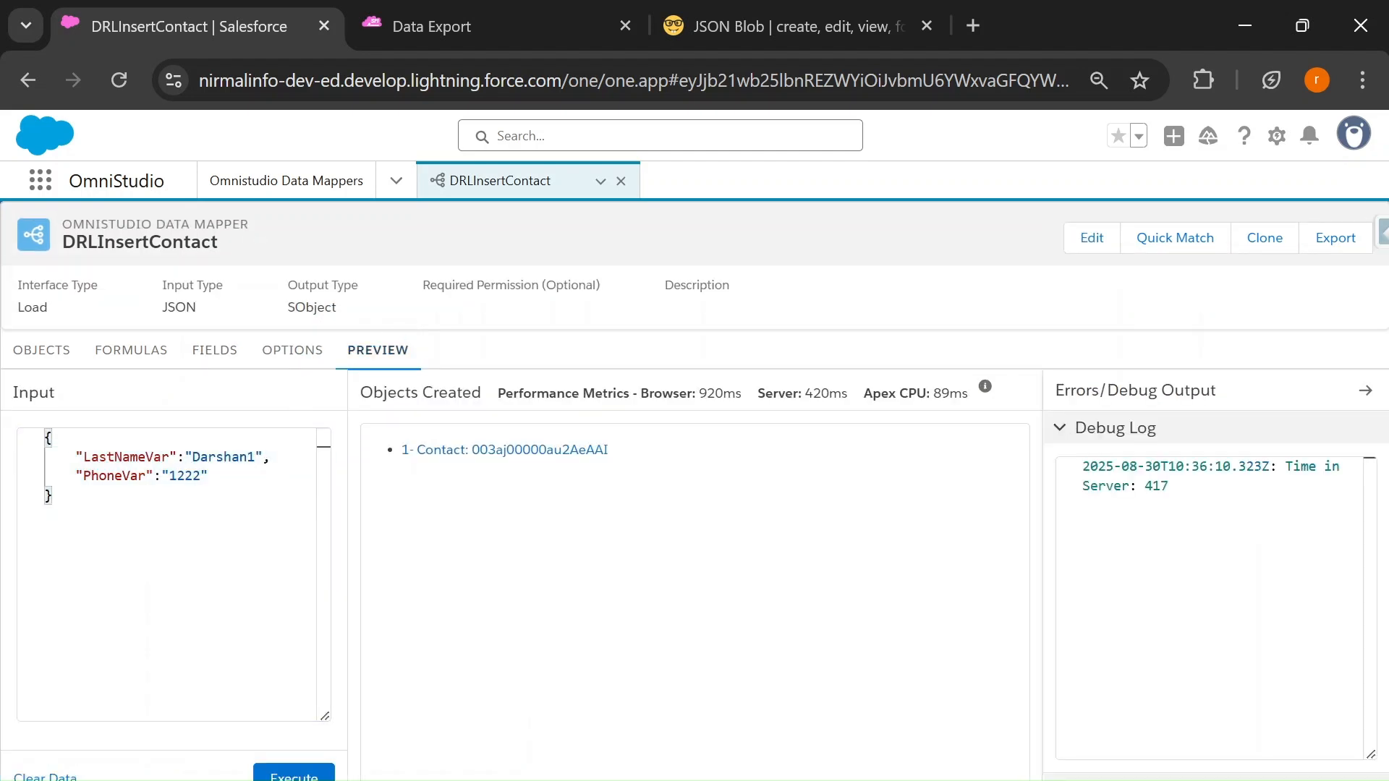
pyautogui.press('Delete')
pyautogui.write('3')
pyautogui.click(292, 772)
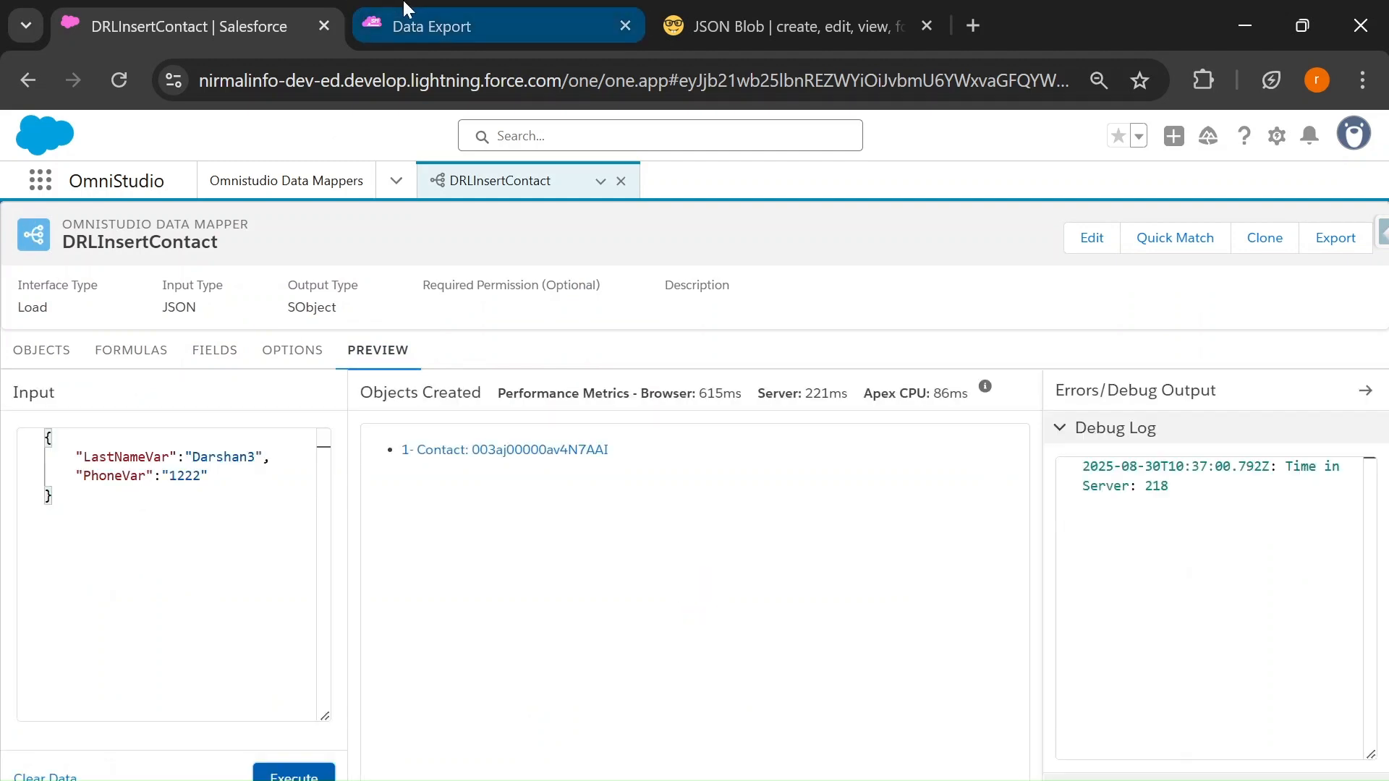
# Refresh the Data Export results to verify the inserted Contact's name and phone, and go back to the data mapper preview
pyautogui.click(416, 23)
pyautogui.click(788, 281)
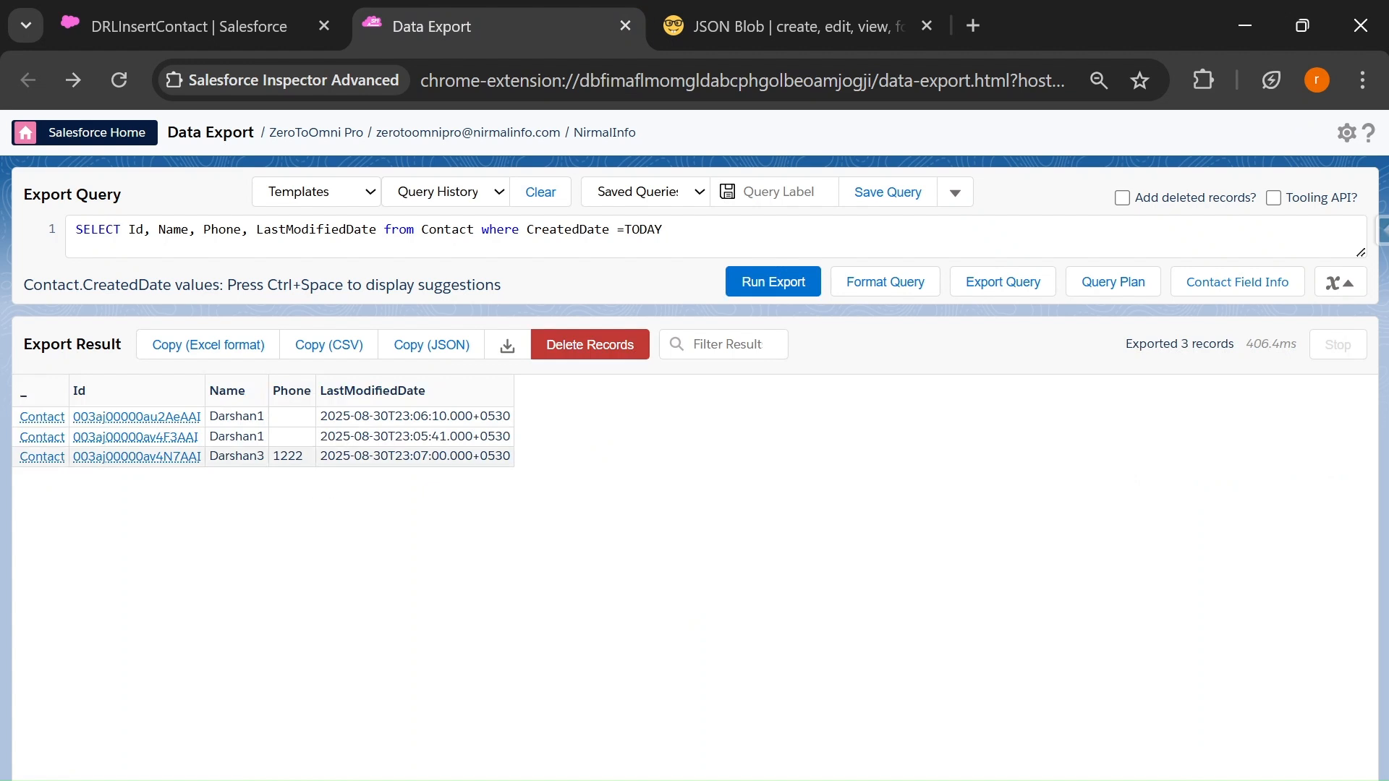
pyautogui.click(182, 11)
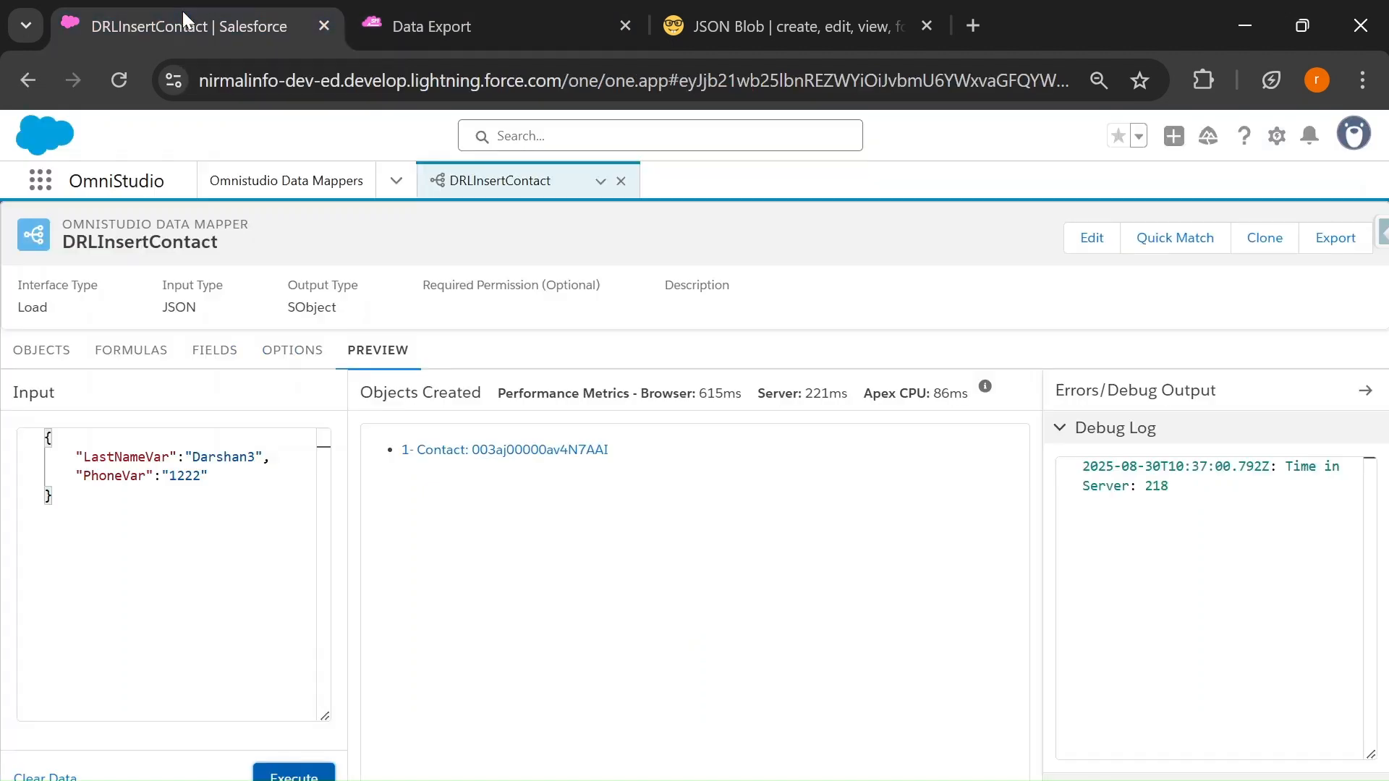
pyautogui.hotkey('alt', 'Tab')
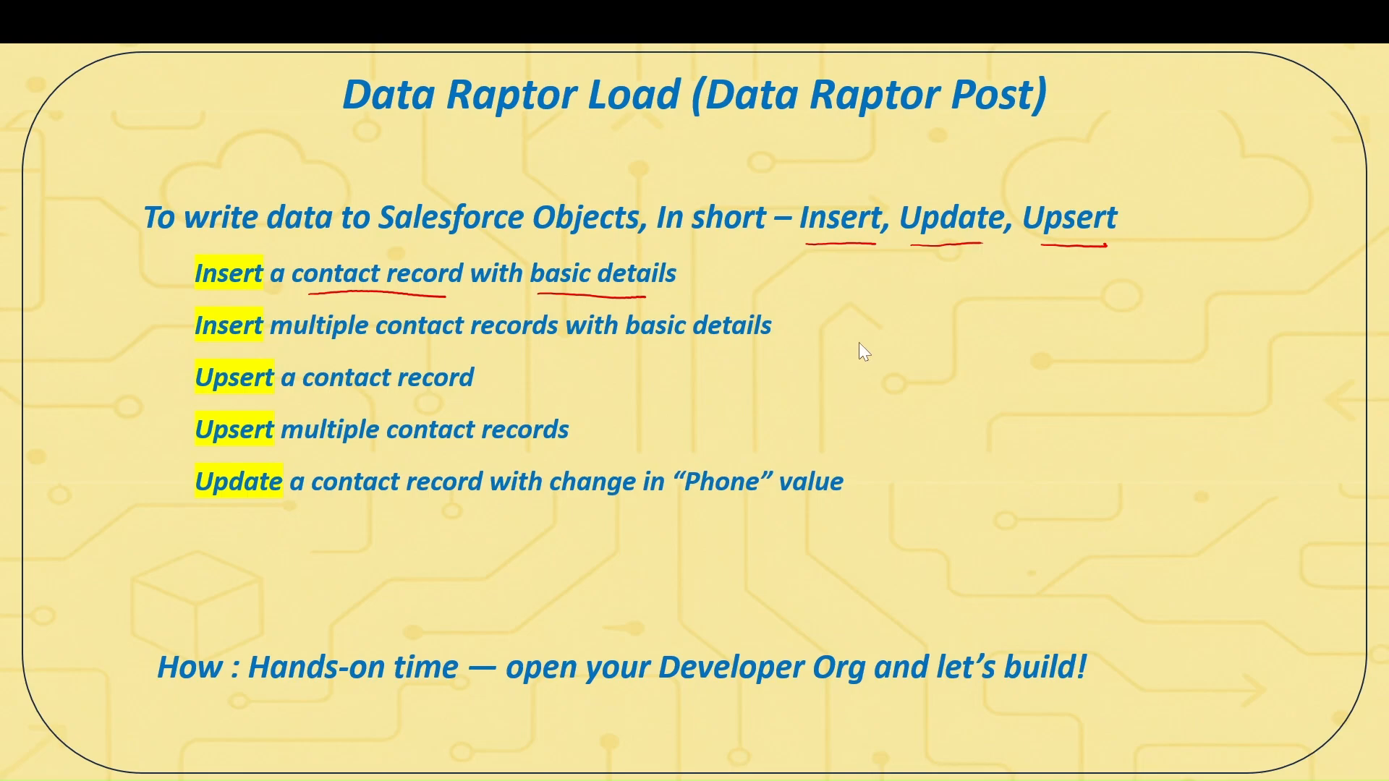
pyautogui.hotkey('alt', 'Tab')
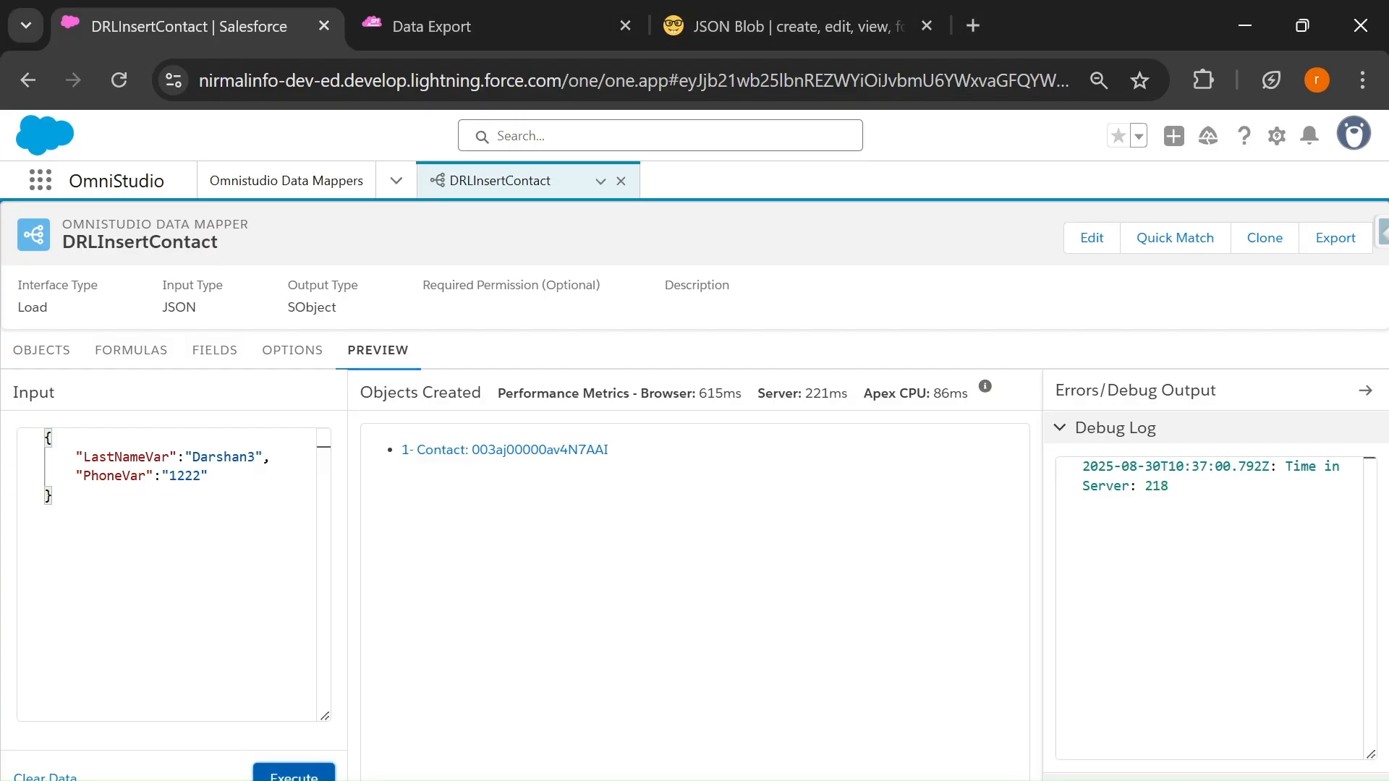
# In JSON Blob, nest an object inside the root braces with the key lastNameVar and a sample last name ending in 1
pyautogui.hotkey('ctrl', 'a')
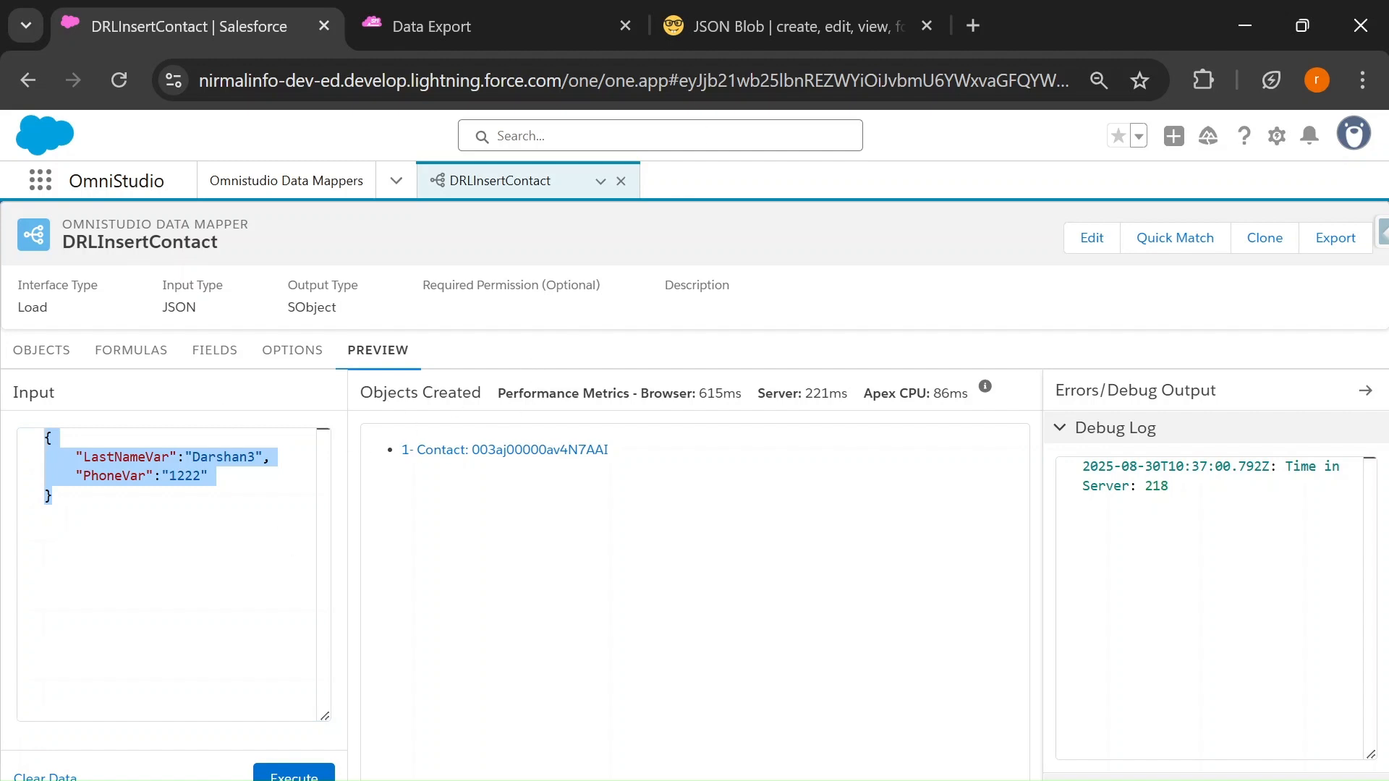
pyautogui.click(771, 21)
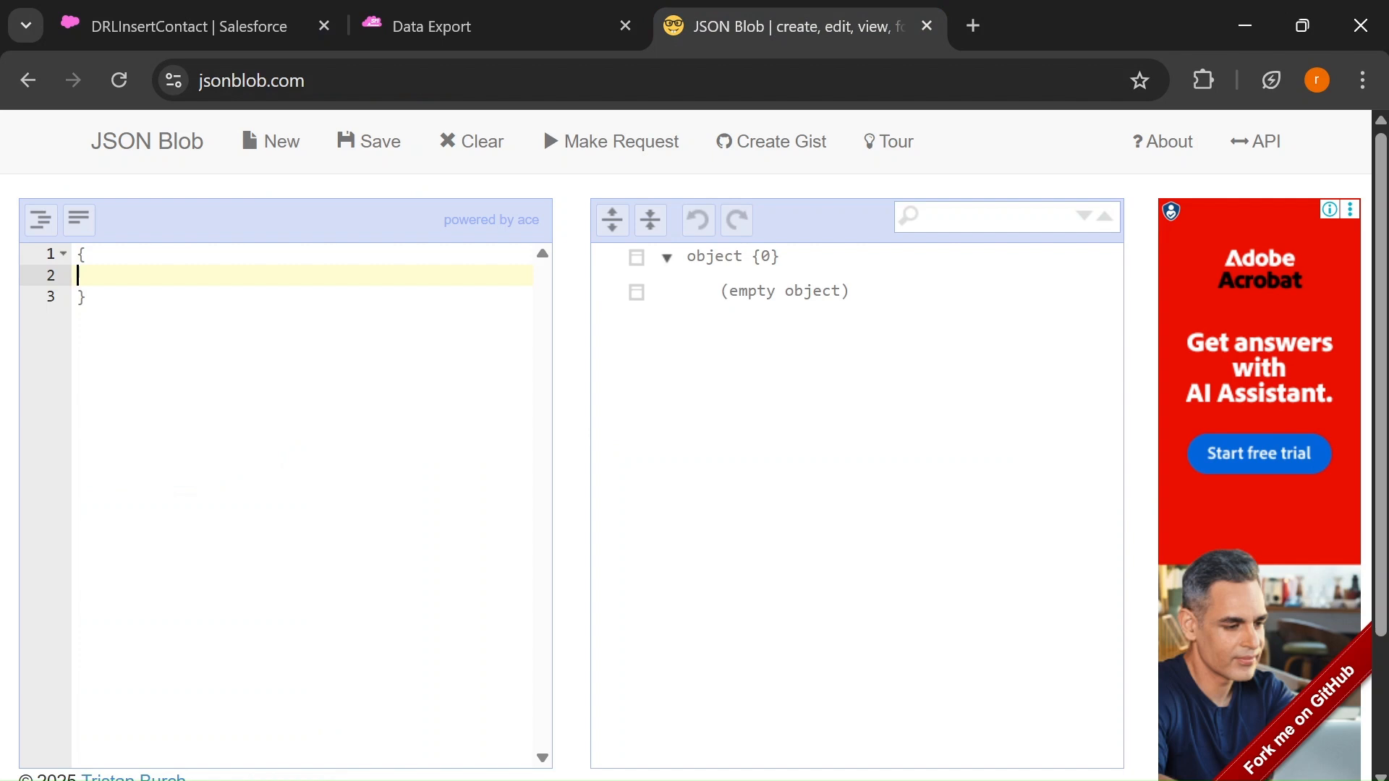
pyautogui.write('{')
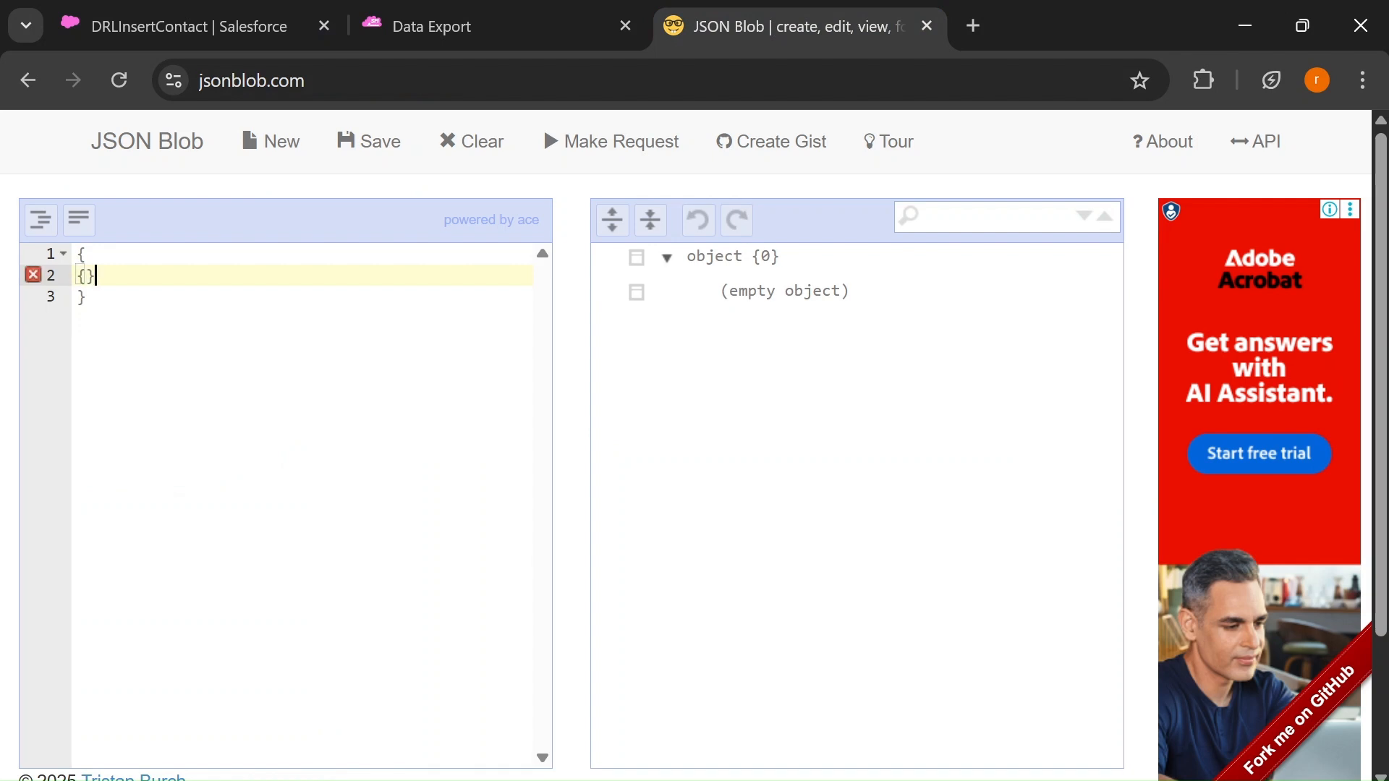
pyautogui.press('Return')
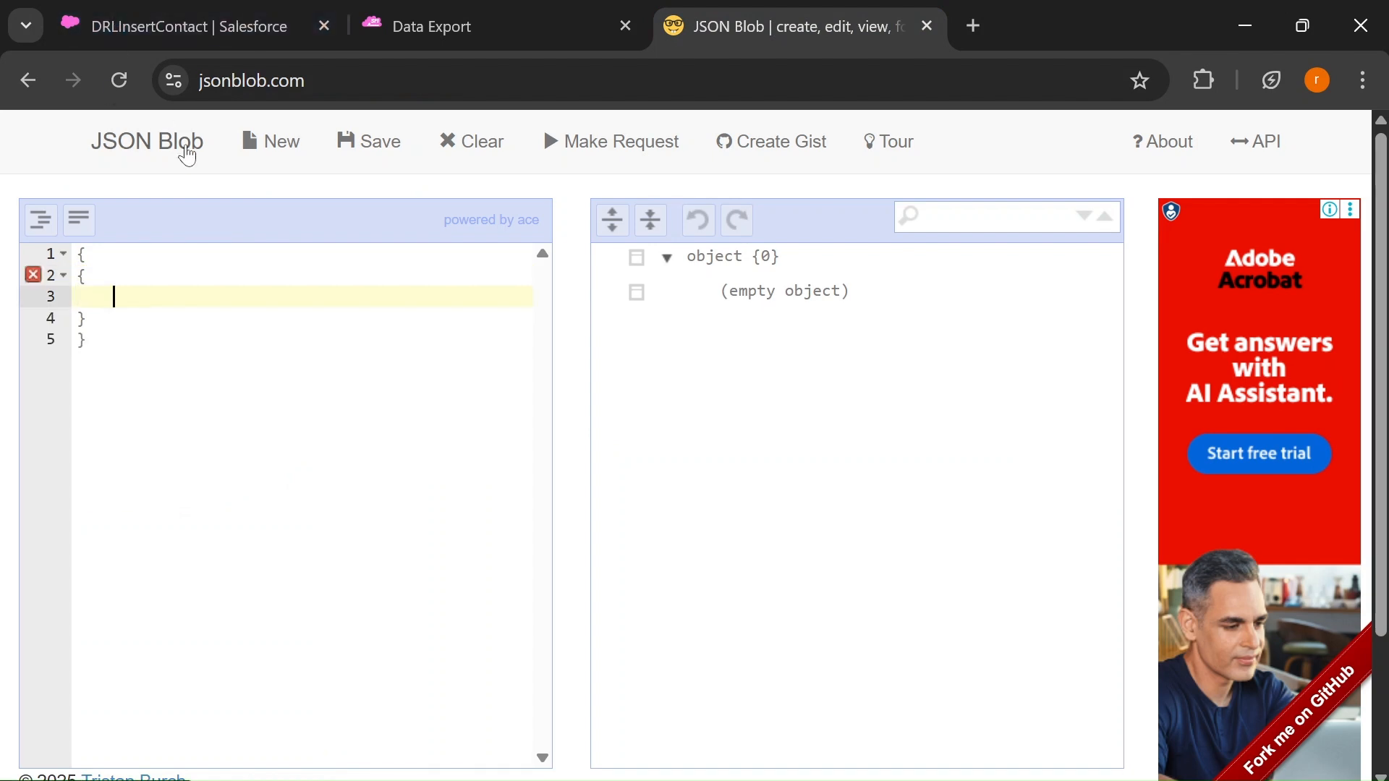
pyautogui.write('"":')
pyautogui.press('Left')
pyautogui.press('Left')
pyautogui.write('lastNameVar')
pyautogui.press('Right')
pyautogui.press('Right')
pyautogui.write('Darshan1"')
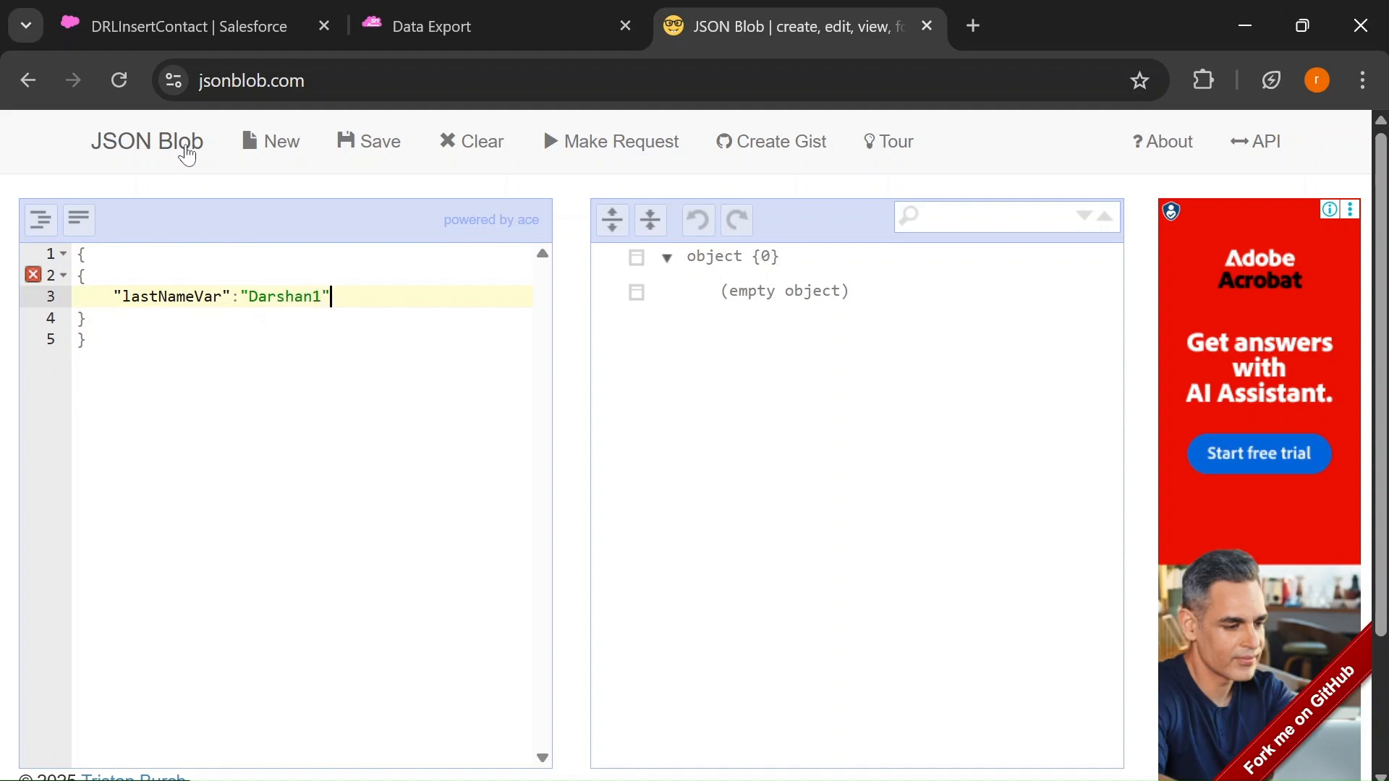
# Add a second key, PhoneVar, with a three-digit sample phone value to the nested object
pyautogui.write(',')
pyautogui.press('Return')
pyautogui.write('":"')
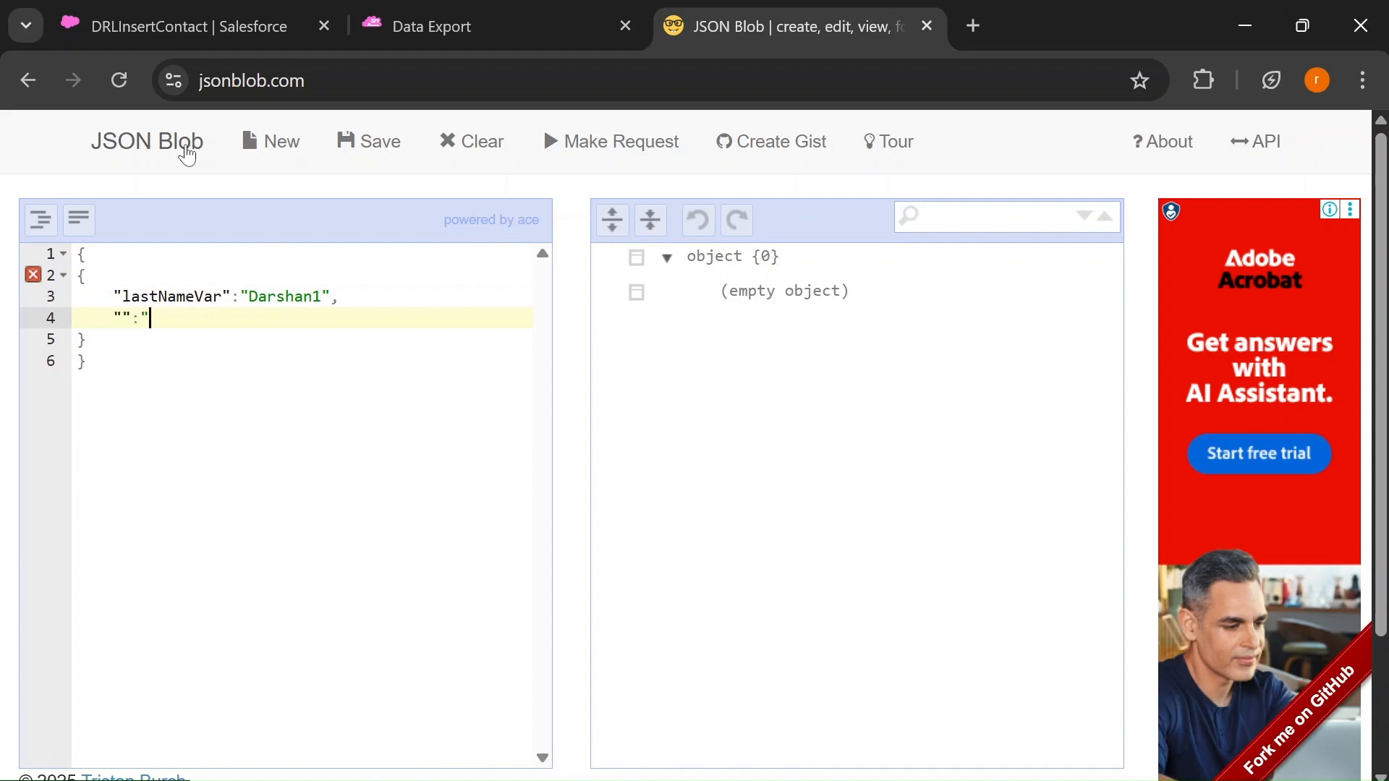
pyautogui.press('Left')
pyautogui.press('Left')
pyautogui.press('Left')
pyautogui.write('PhoneVar')
pyautogui.press('Right')
pyautogui.press('Right')
pyautogui.press('Right')
pyautogui.write('222')
pyautogui.press('Down')
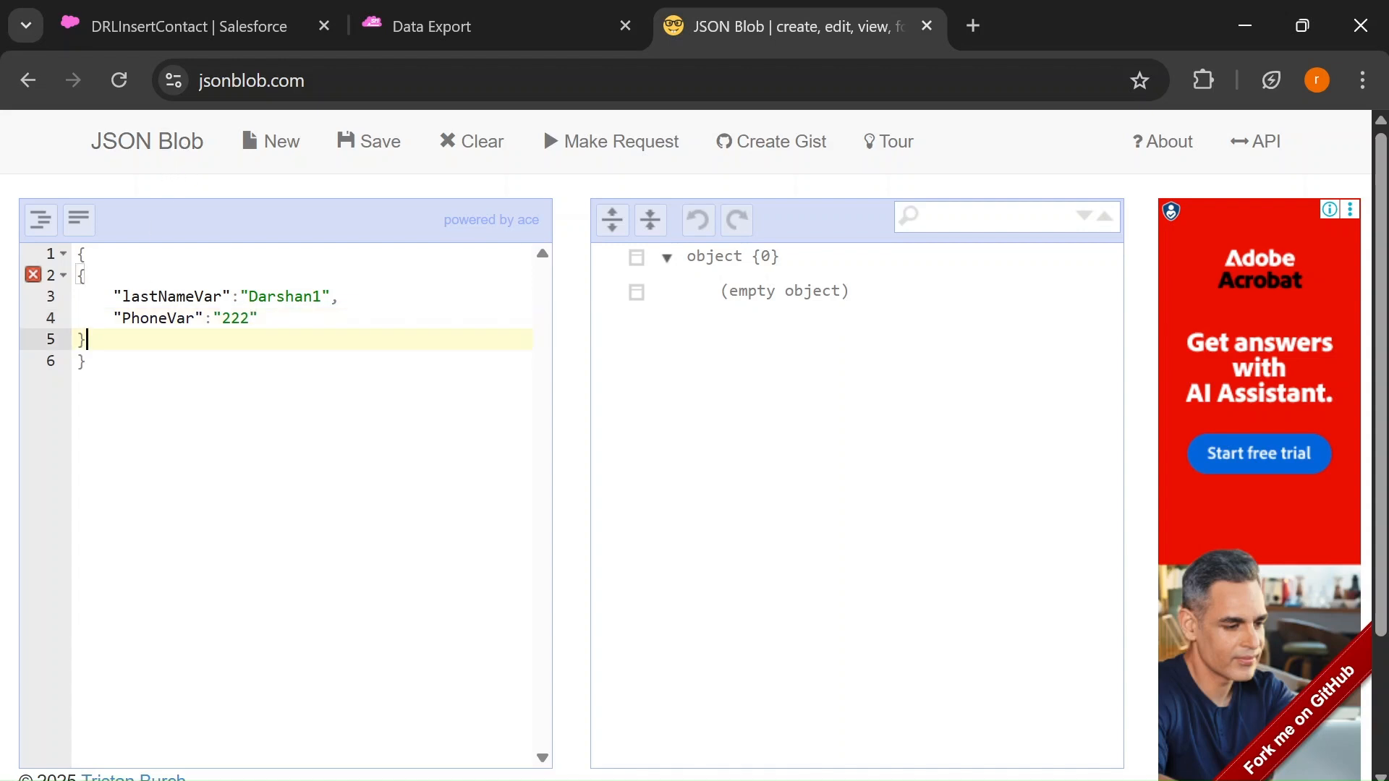
# Put a comma after the nested object and paste two copies of it below
pyautogui.write(',')
pyautogui.hotkey('shift', 'Up')
pyautogui.hotkey('shift', 'Up')
pyautogui.hotkey('shift', 'Up')
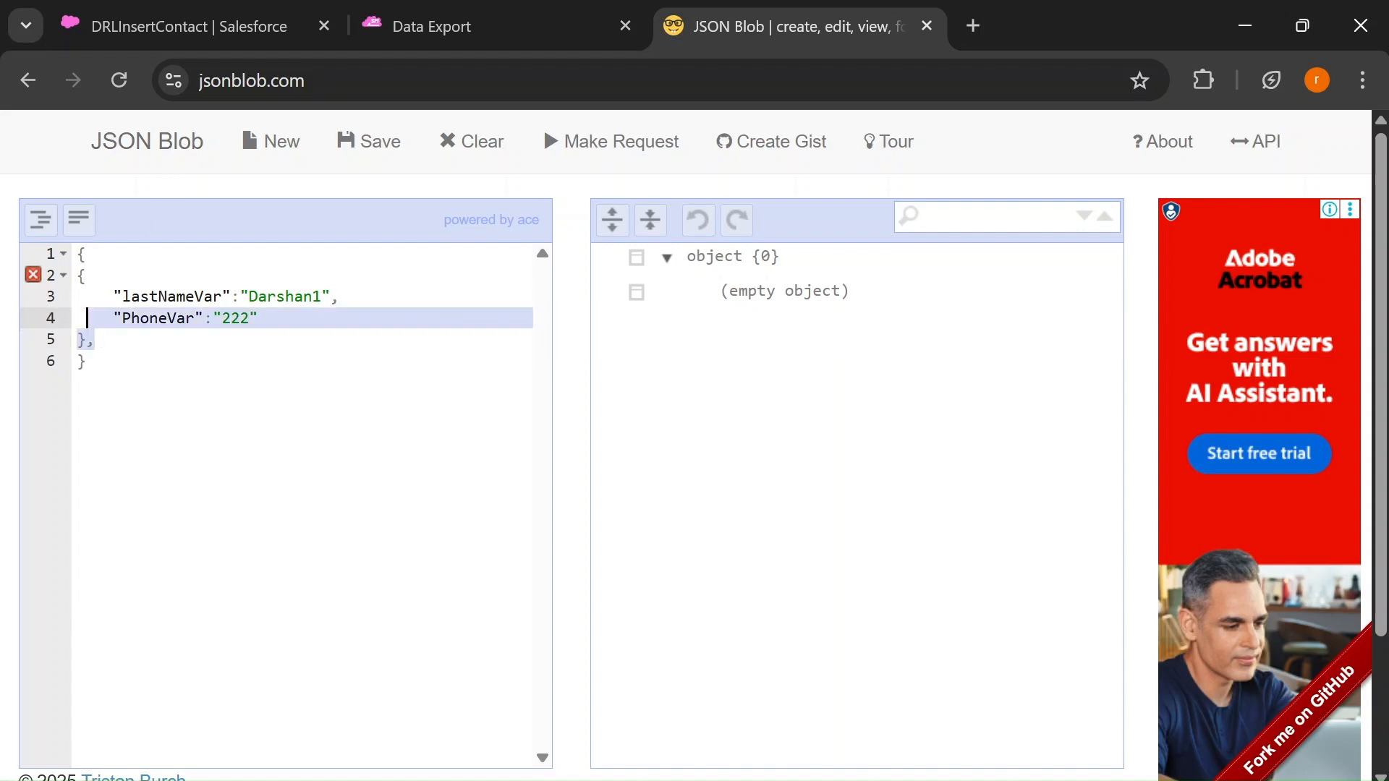
pyautogui.hotkey('shift', 'Home')
pyautogui.hotkey('ctrl', 'c')
pyautogui.press('Right')
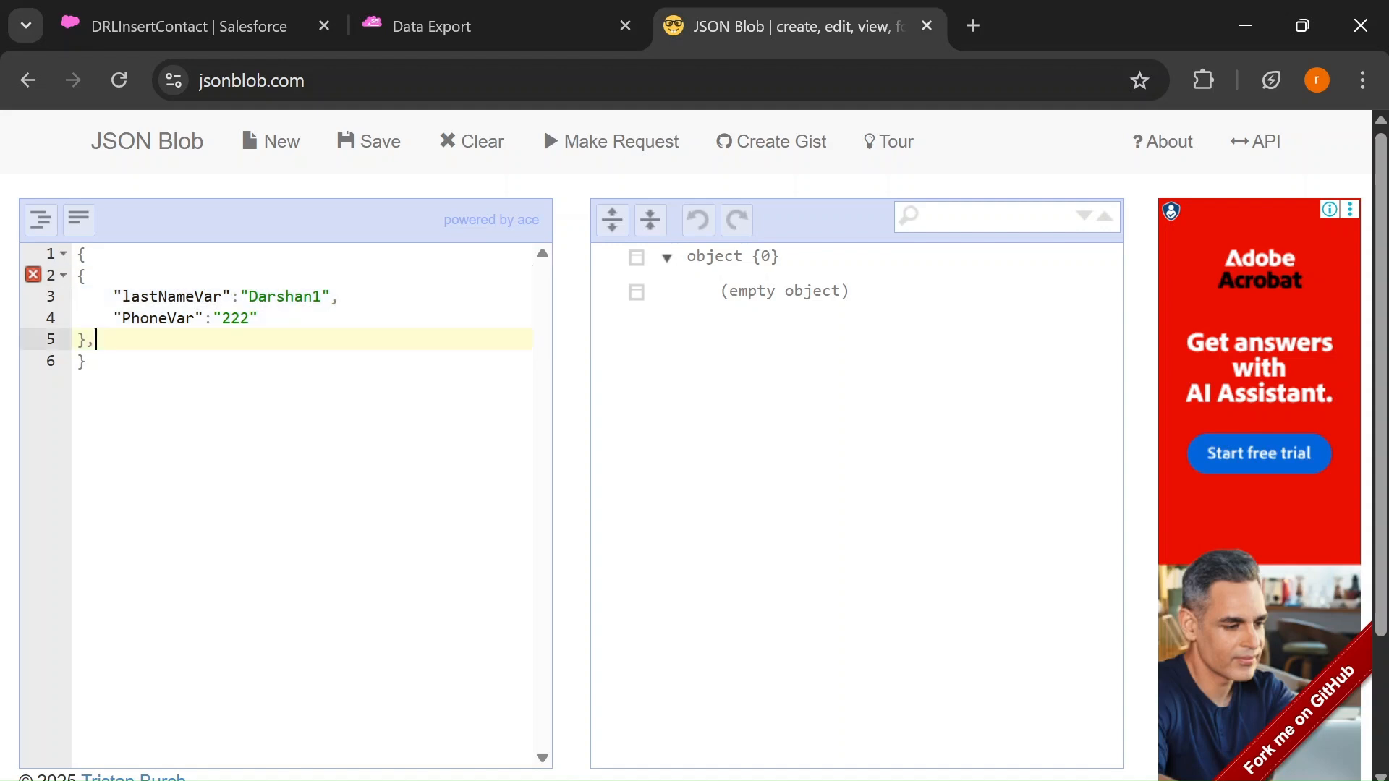
pyautogui.press('Return')
pyautogui.hotkey('ctrl', 'v')
pyautogui.press('Return')
pyautogui.hotkey('ctrl', 'v')
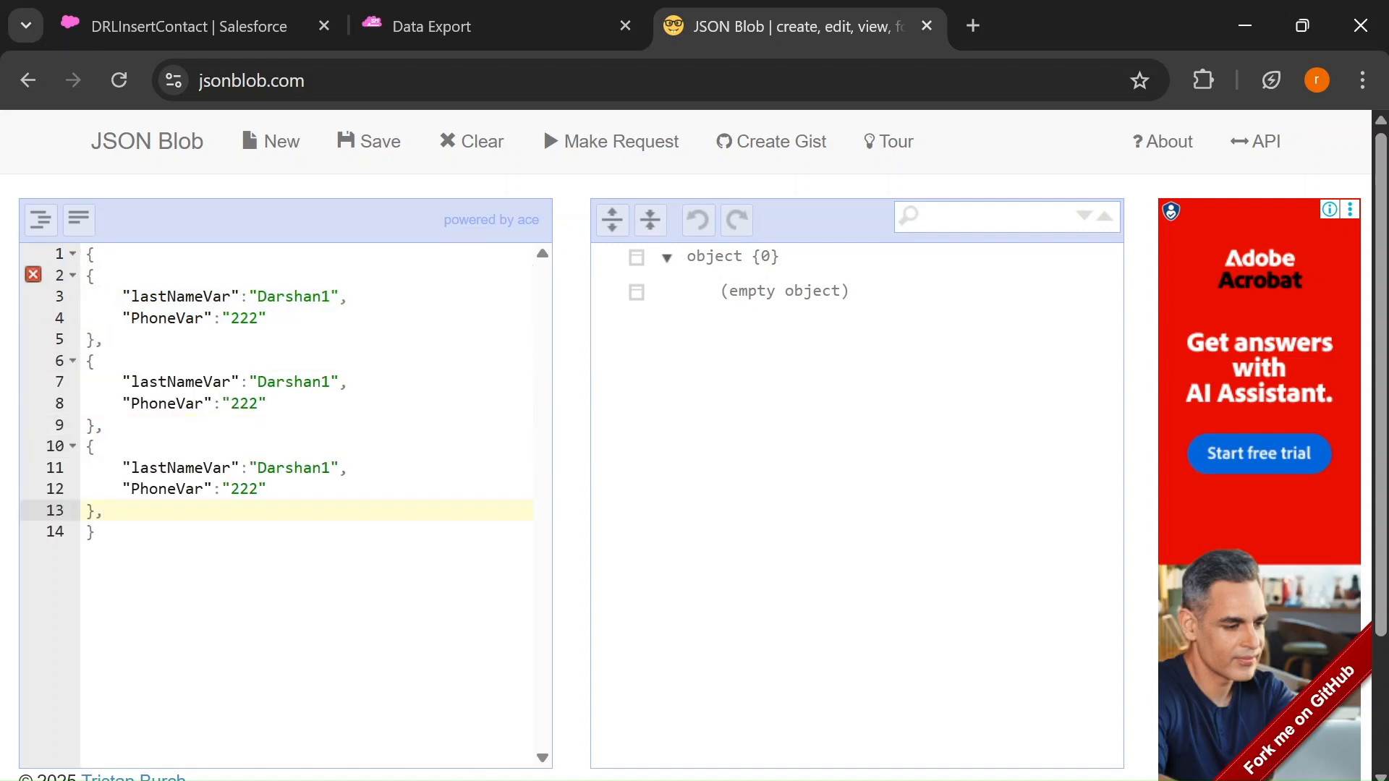
# In the second object, change the last name's ending digit to 2 and replace the PhoneVar value with a different sample phone
pyautogui.click(331, 382)
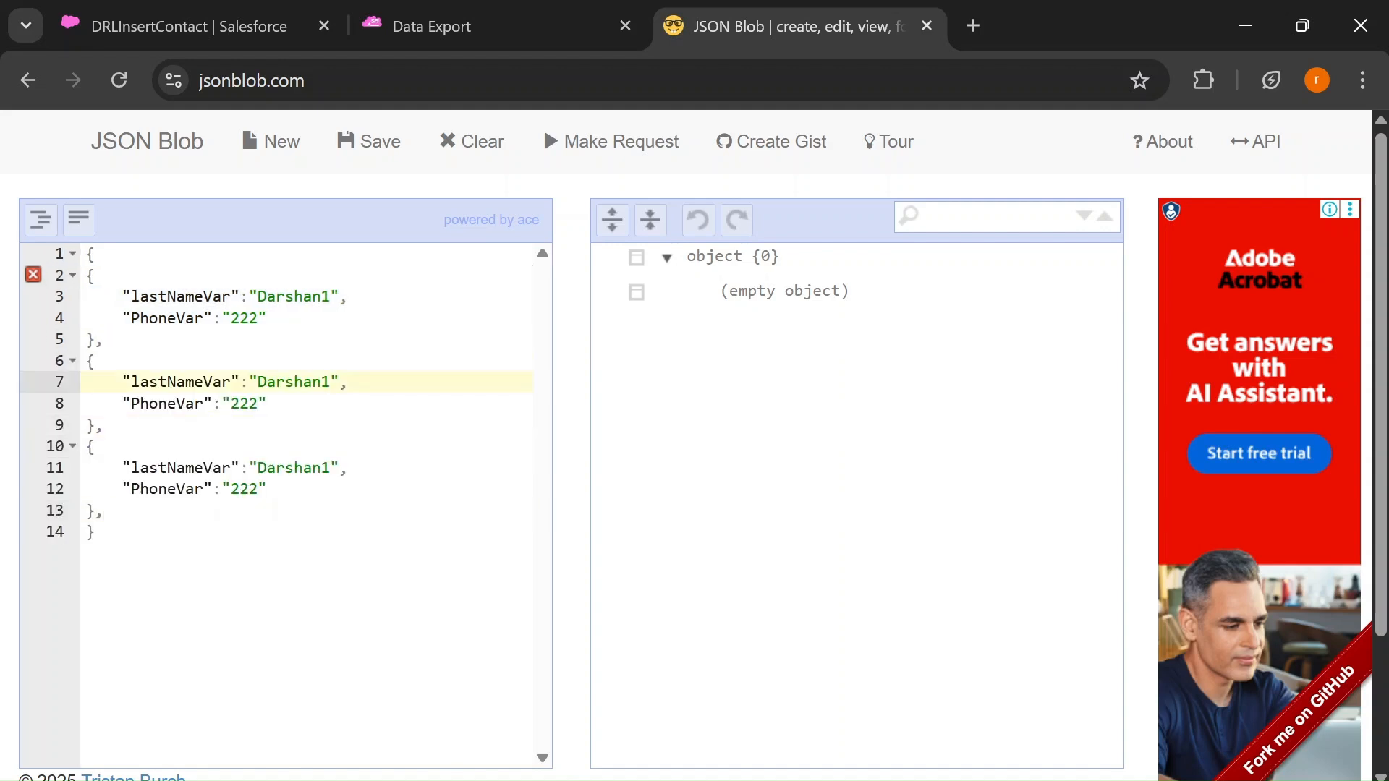
pyautogui.press('BackSpace')
pyautogui.write('2')
pyautogui.doubleClick(249, 404)
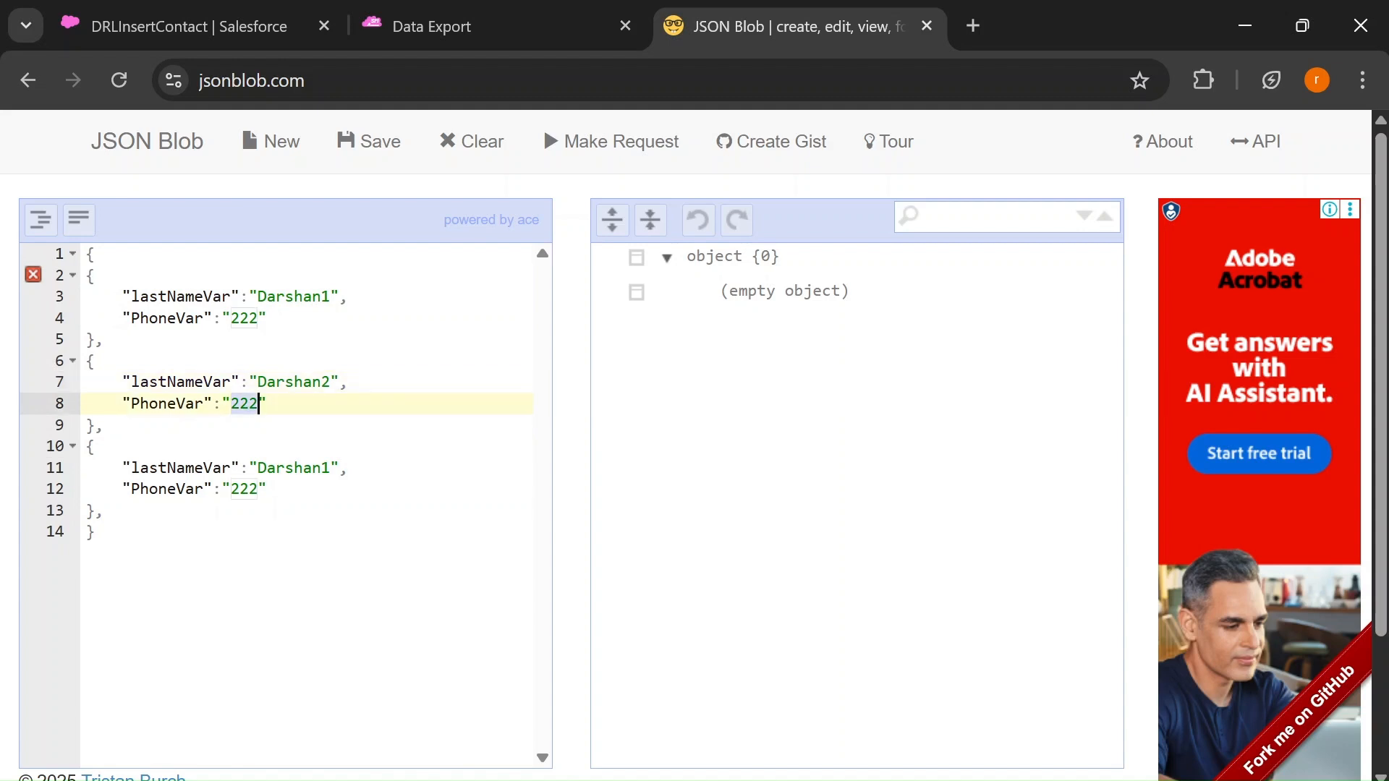
pyautogui.write('333')
# In the third object, change the last name's ending digit to 3 and enter its own sample phone for PhoneVar
pyautogui.click(322, 468)
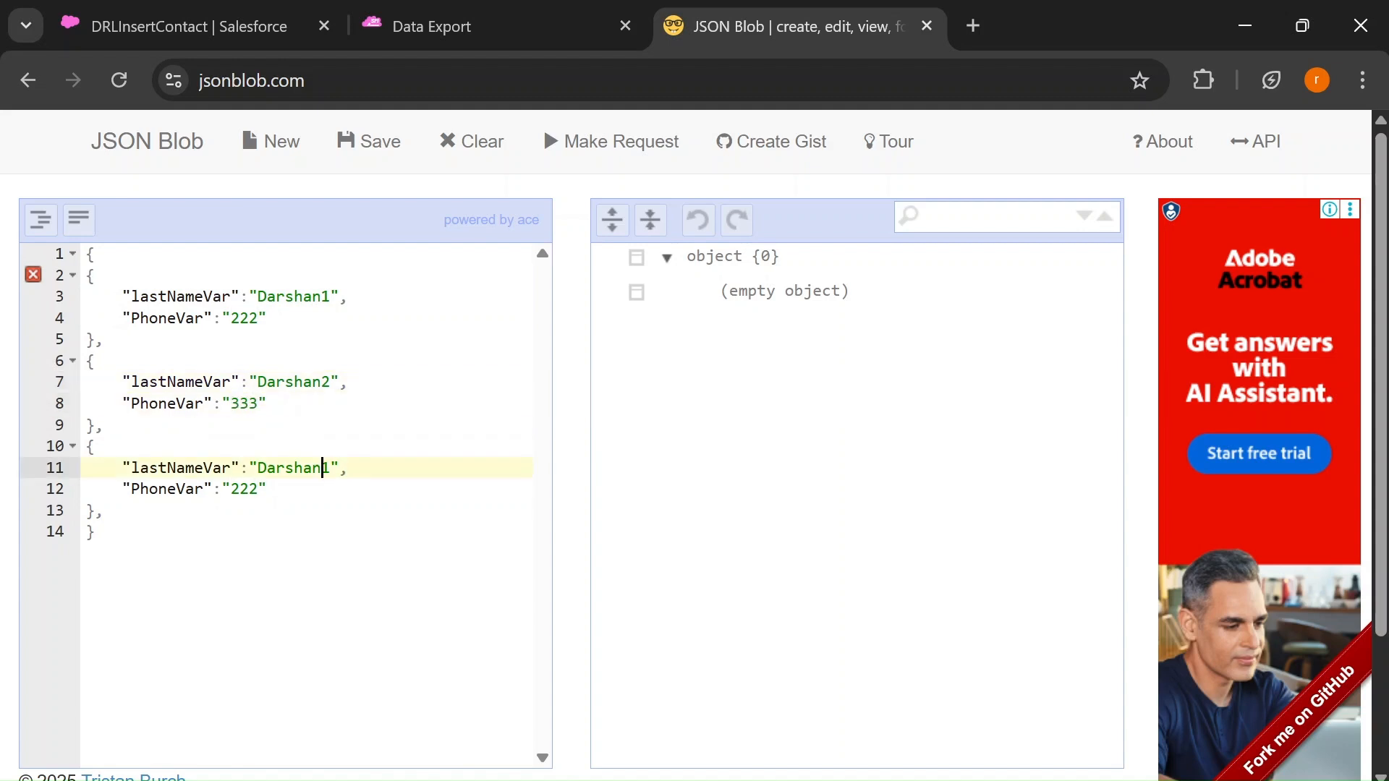
pyautogui.press('Delete')
pyautogui.write('3')
pyautogui.doubleClick(242, 489)
pyautogui.write('333')
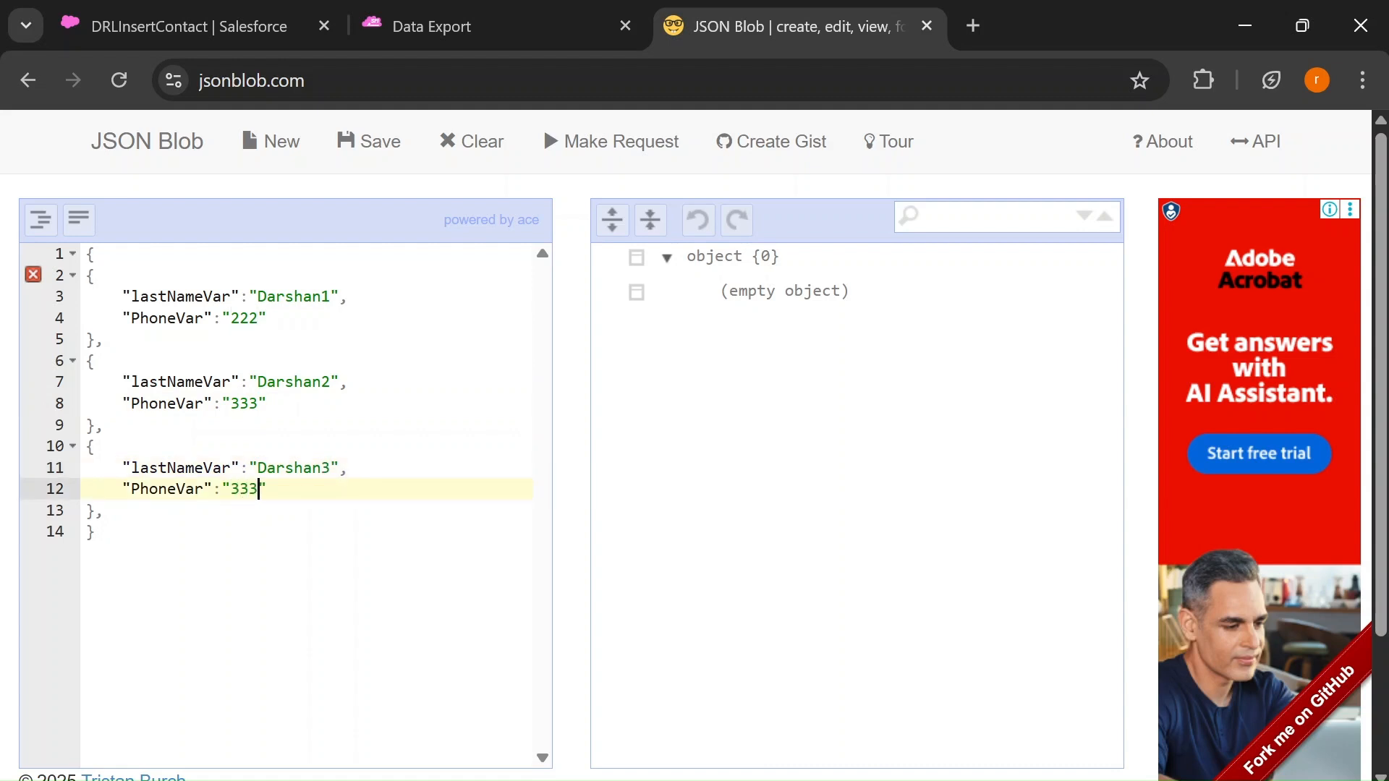
# Replace the PhoneVar values of the first and second objects so that all three objects have different sample phones
pyautogui.doubleClick(241, 318)
pyautogui.write('111')
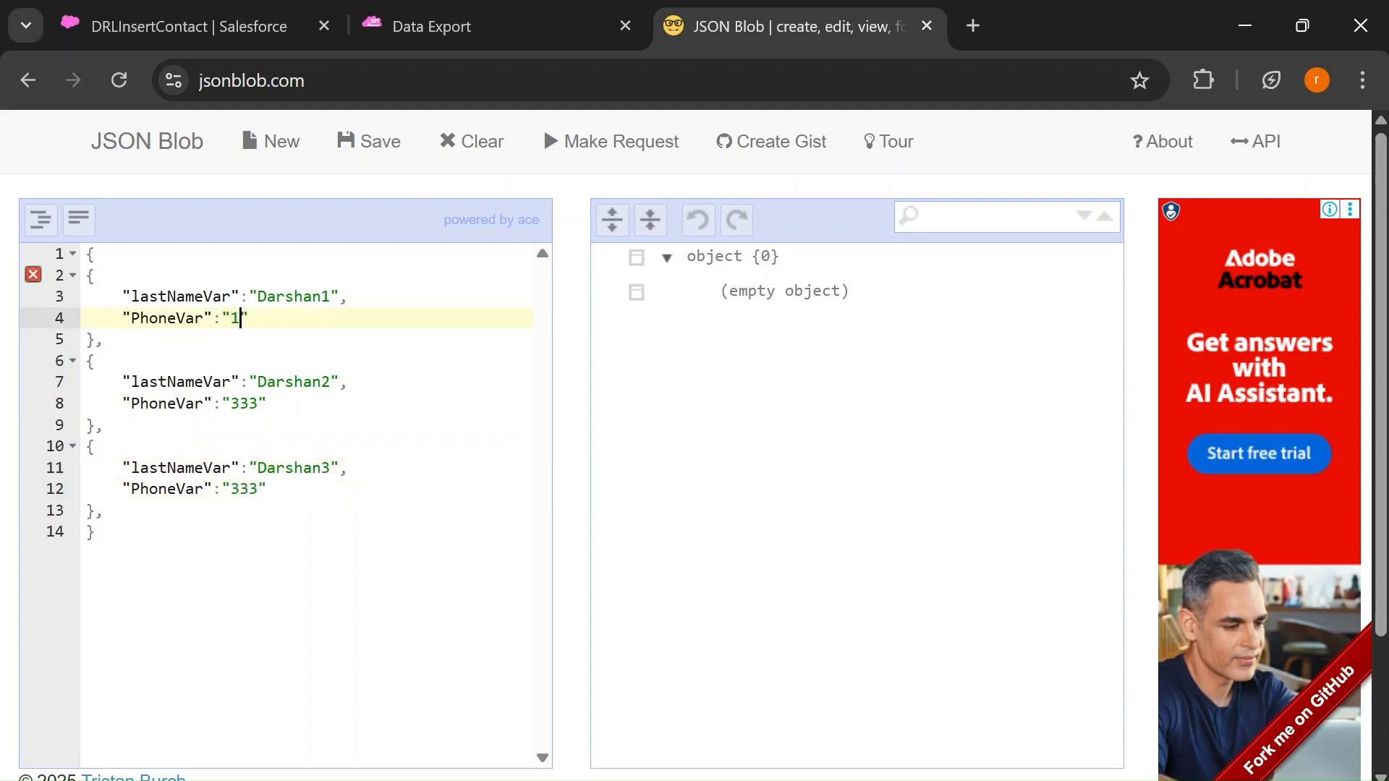
pyautogui.doubleClick(240, 404)
pyautogui.write('1')
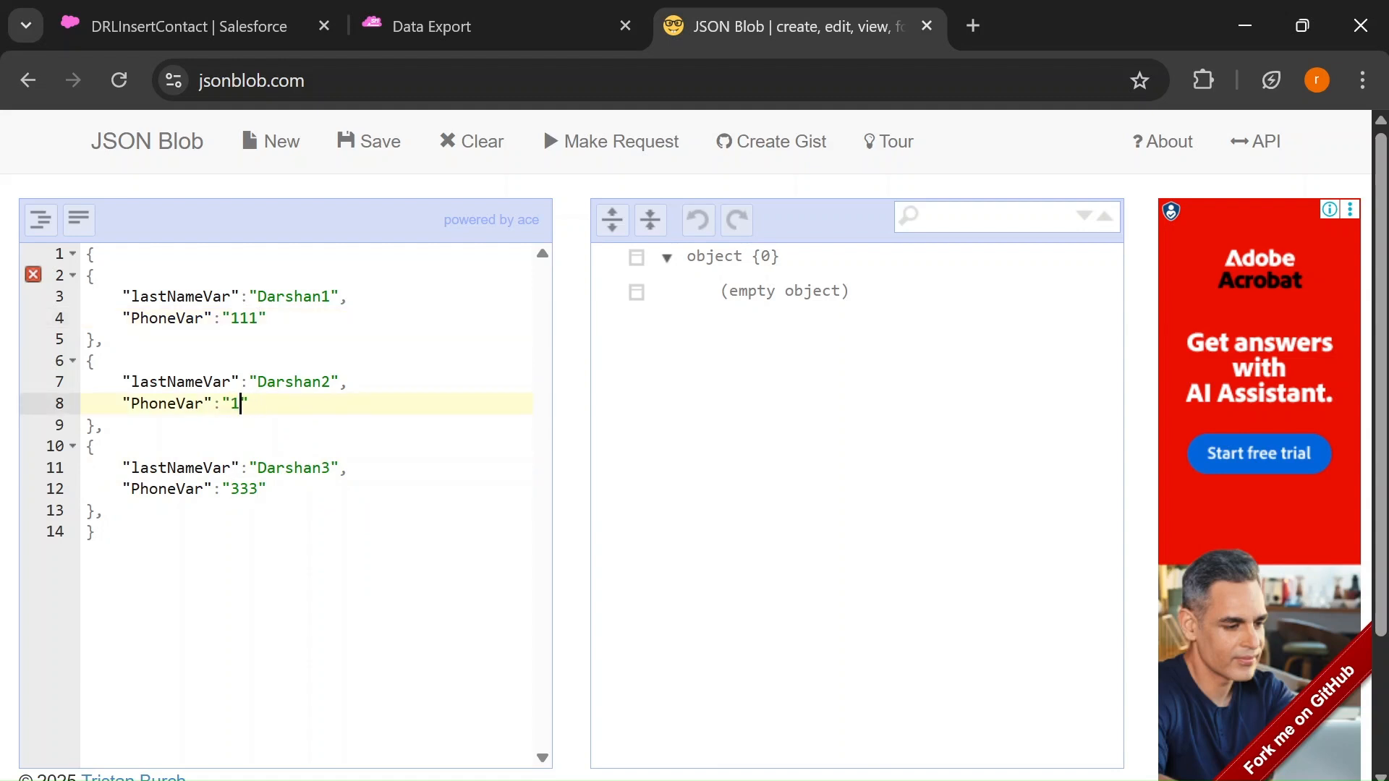
pyautogui.write('222')
# Remove the trailing comma after the third object
pyautogui.moveTo(87, 276); pyautogui.dragTo(106, 511)
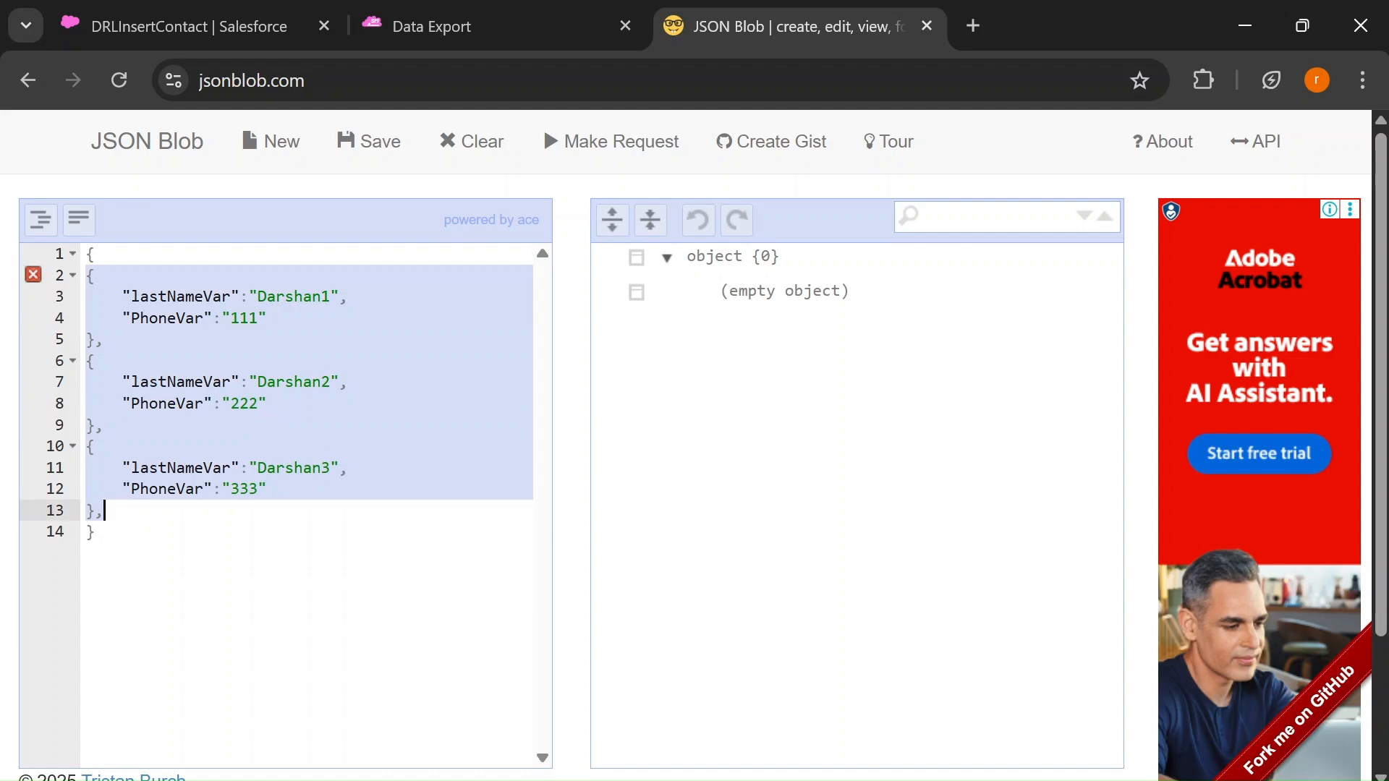
pyautogui.click(106, 511)
pyautogui.press('BackSpace')
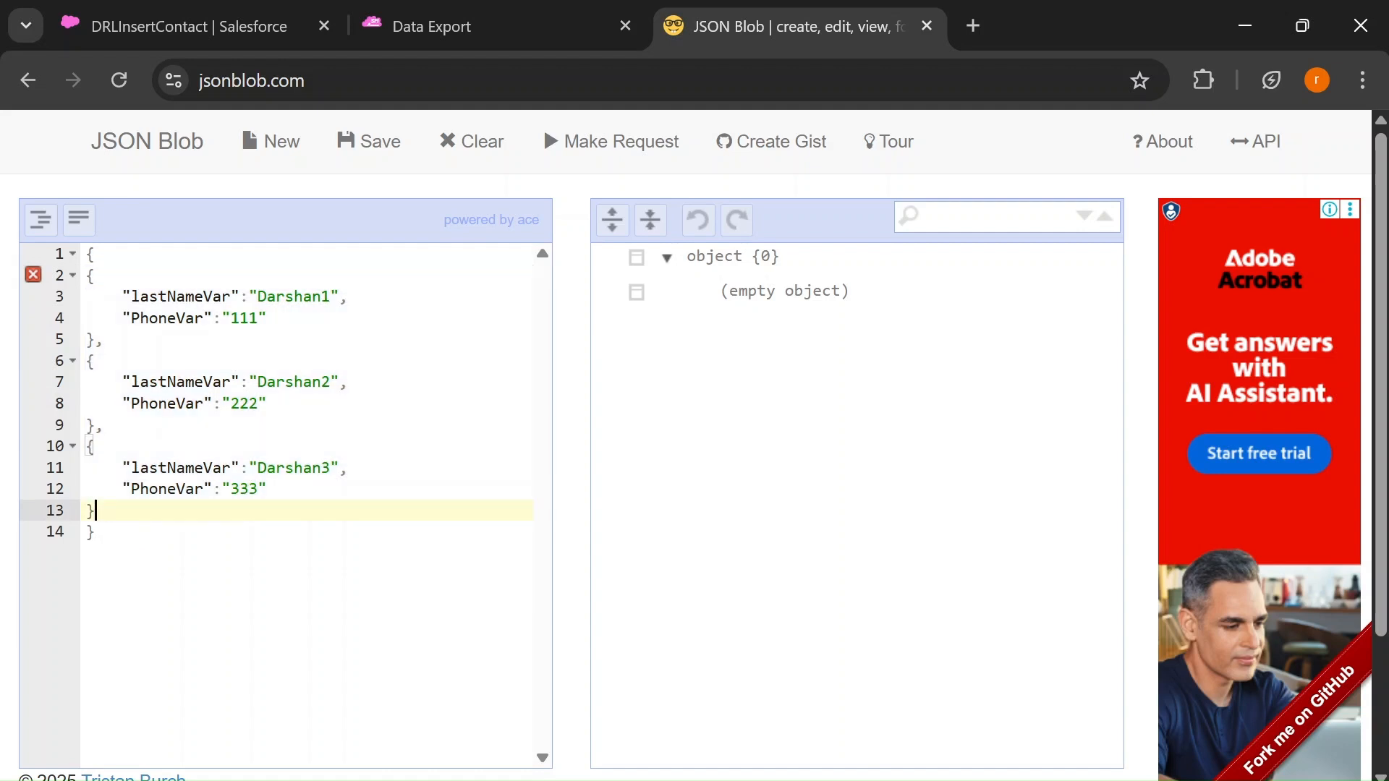
# Enclose the three contact objects in square brackets to form an array
pyautogui.click(96, 255)
pyautogui.press('Return')
pyautogui.write('[')
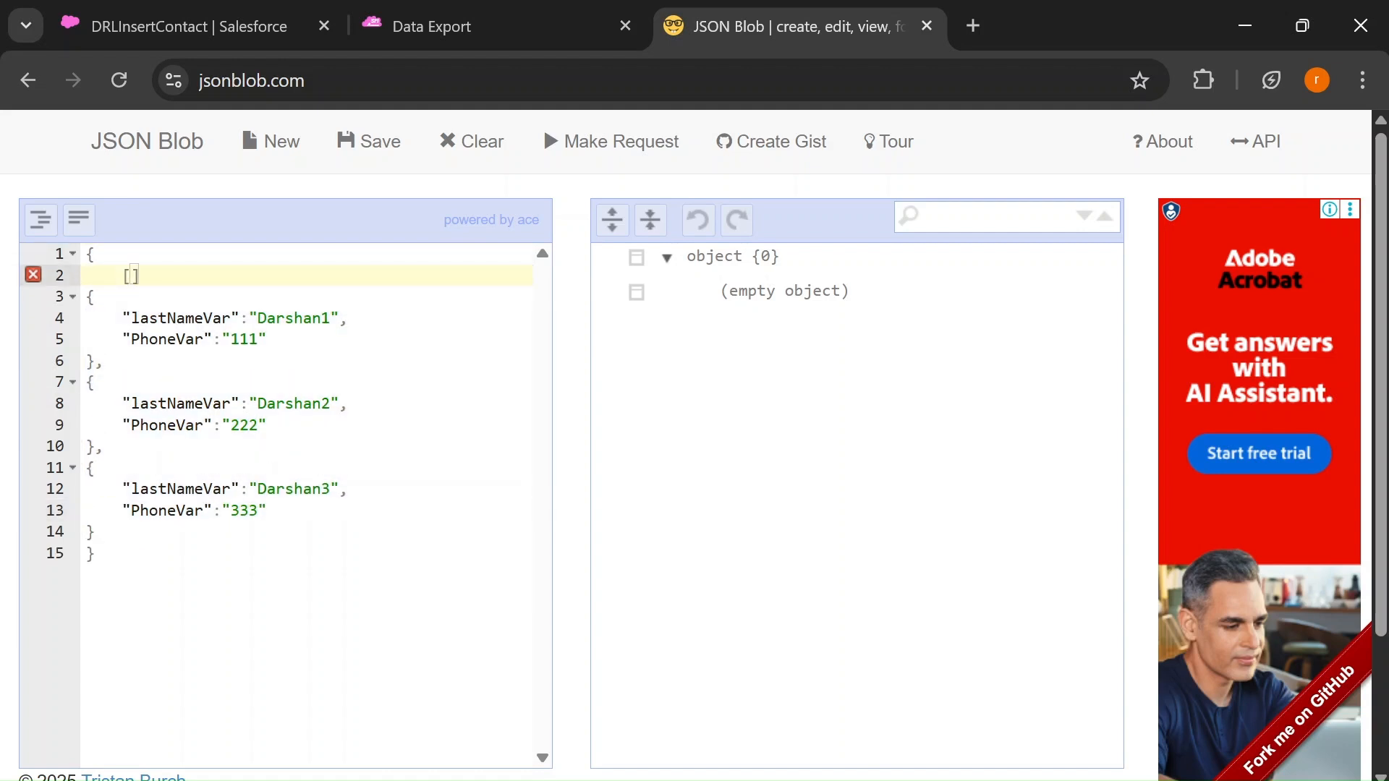
pyautogui.press('Delete')
pyautogui.click(97, 533)
pyautogui.press('Return')
pyautogui.write(']')
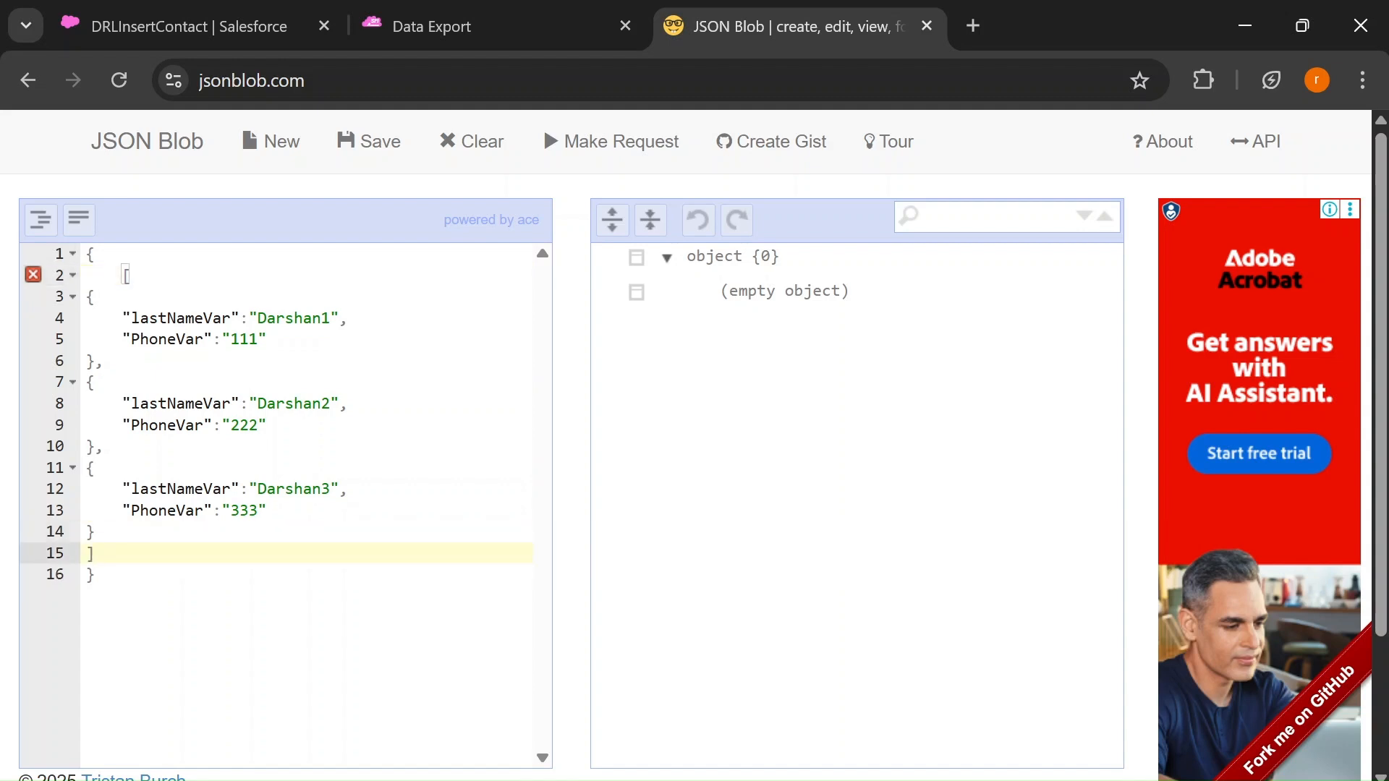
# Name the array with the key "Contacts" inside the root object
pyautogui.moveTo(122, 276); pyautogui.dragTo(96, 555)
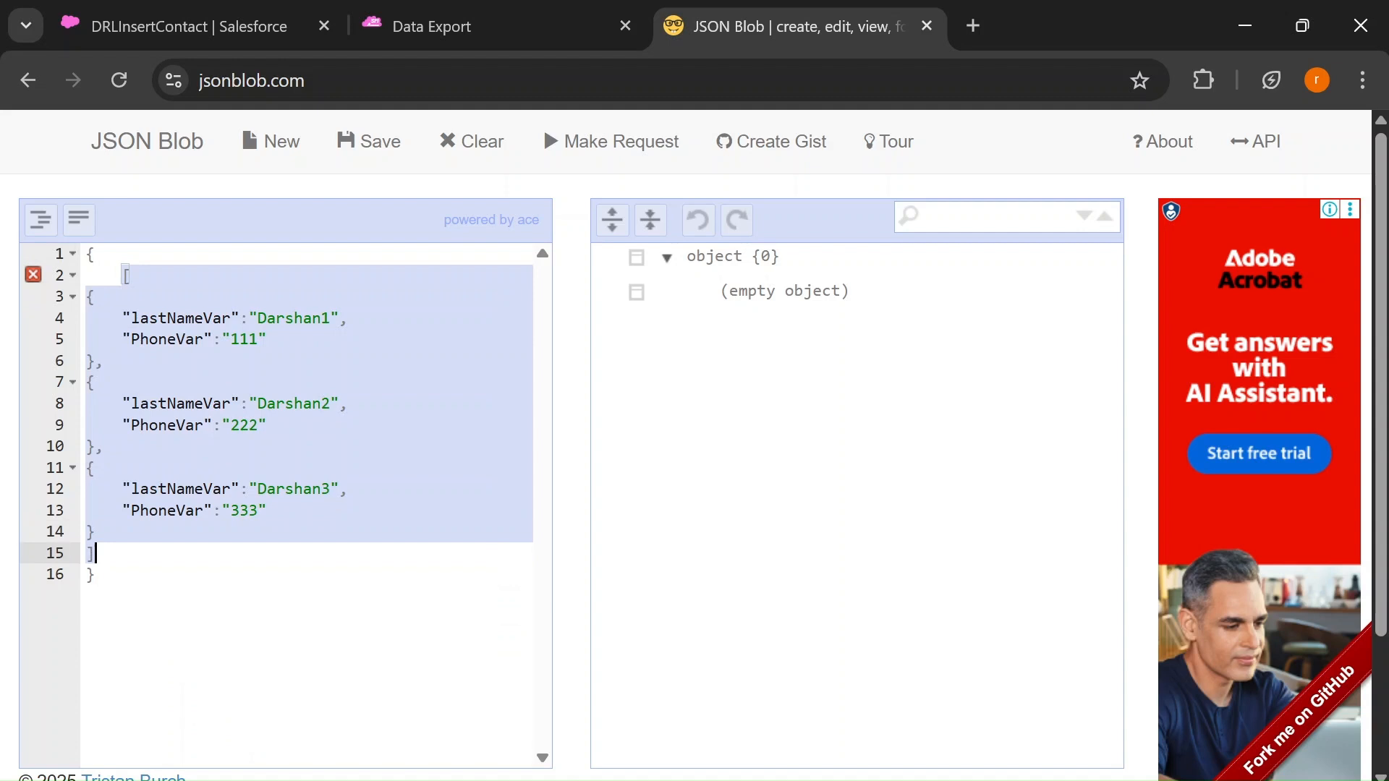
pyautogui.click(97, 533)
pyautogui.click(97, 255)
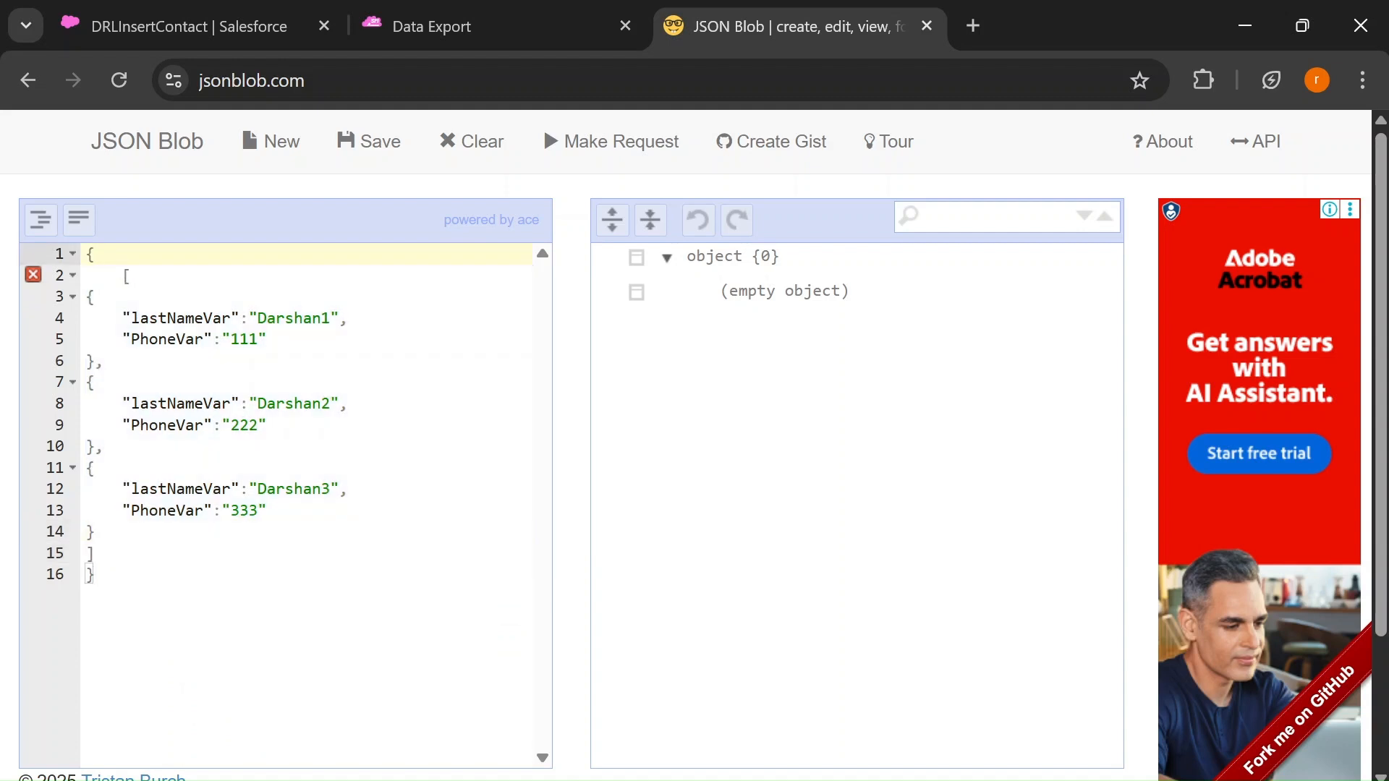
pyautogui.write('"":')
pyautogui.press('Left')
pyautogui.press('Left')
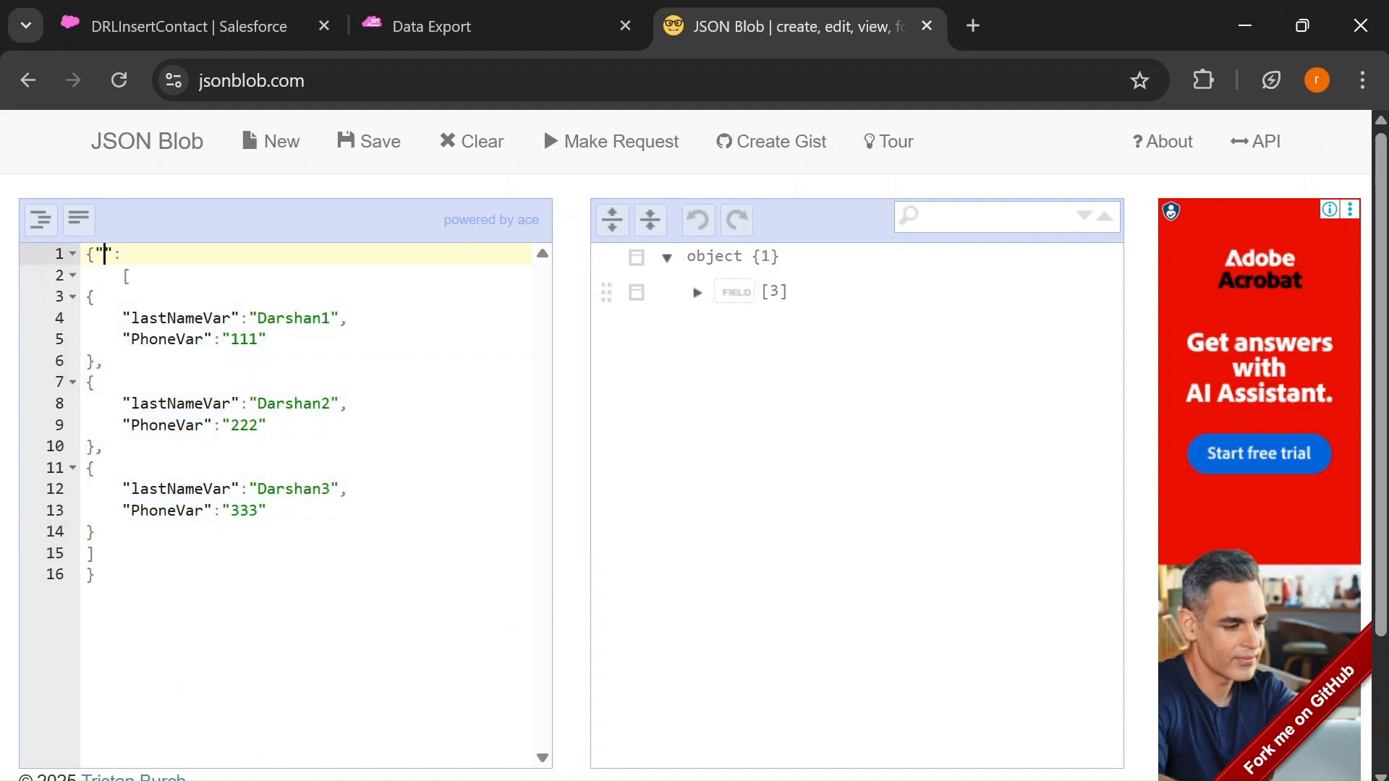
pyautogui.write('Contacts')
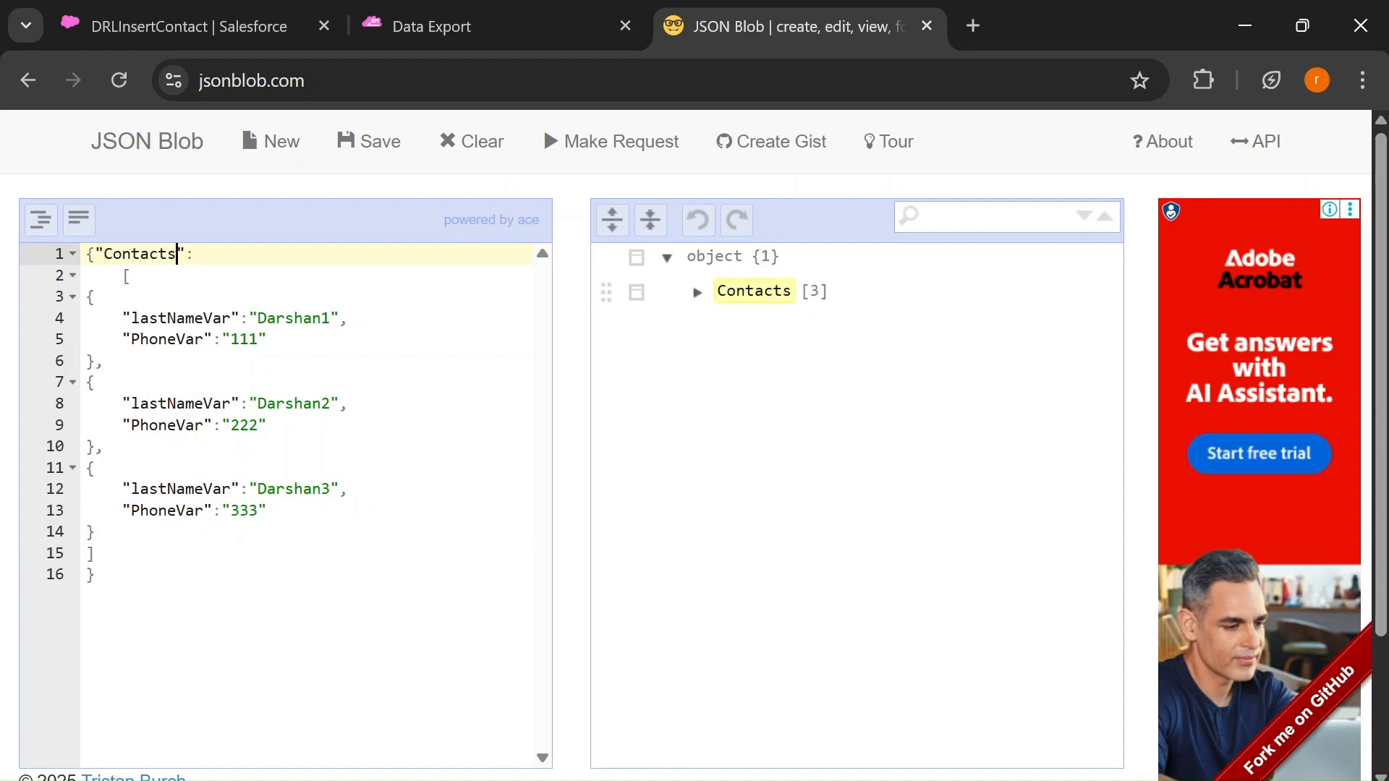
# Expand the Contacts array and each of its entries in the JSON tree to check their lastNameVar and PhoneVar values
pyautogui.click(697, 293)
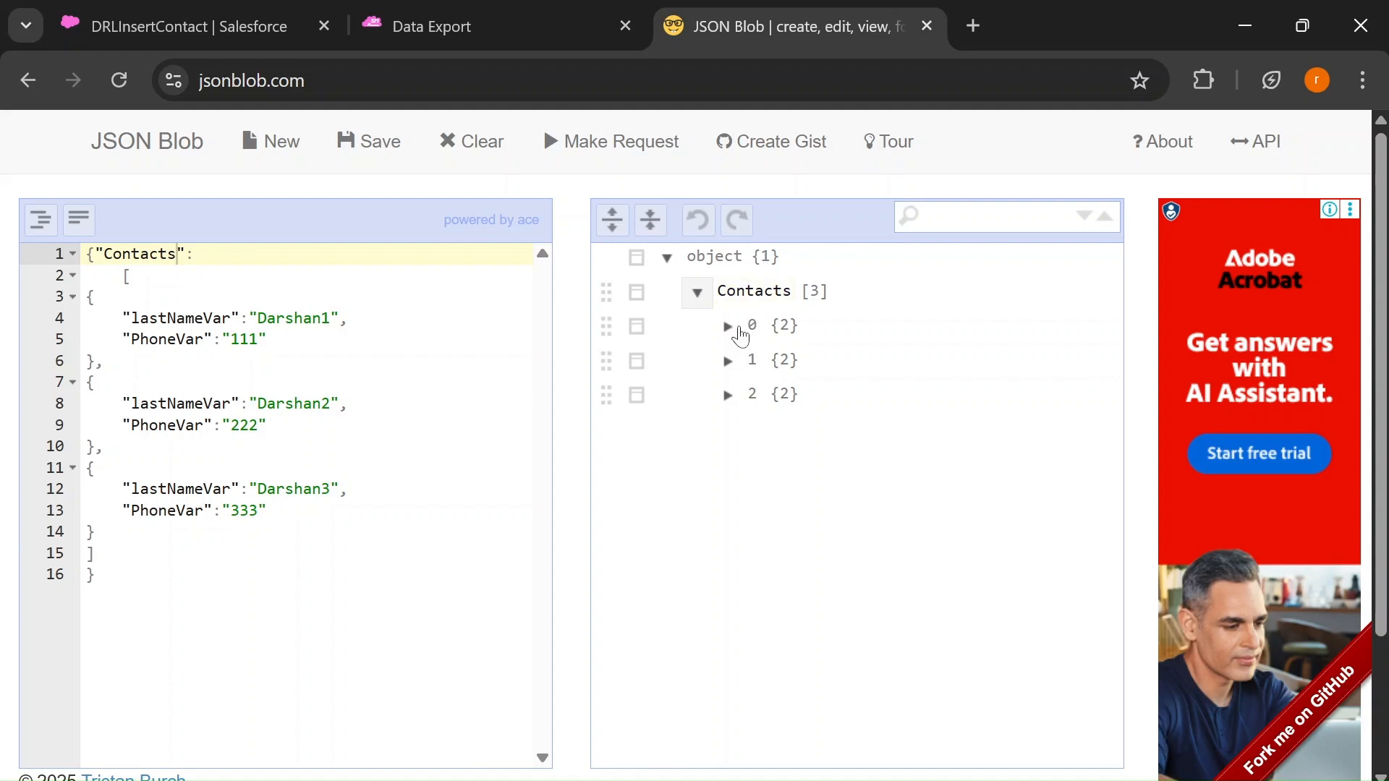
pyautogui.click(728, 326)
pyautogui.click(728, 429)
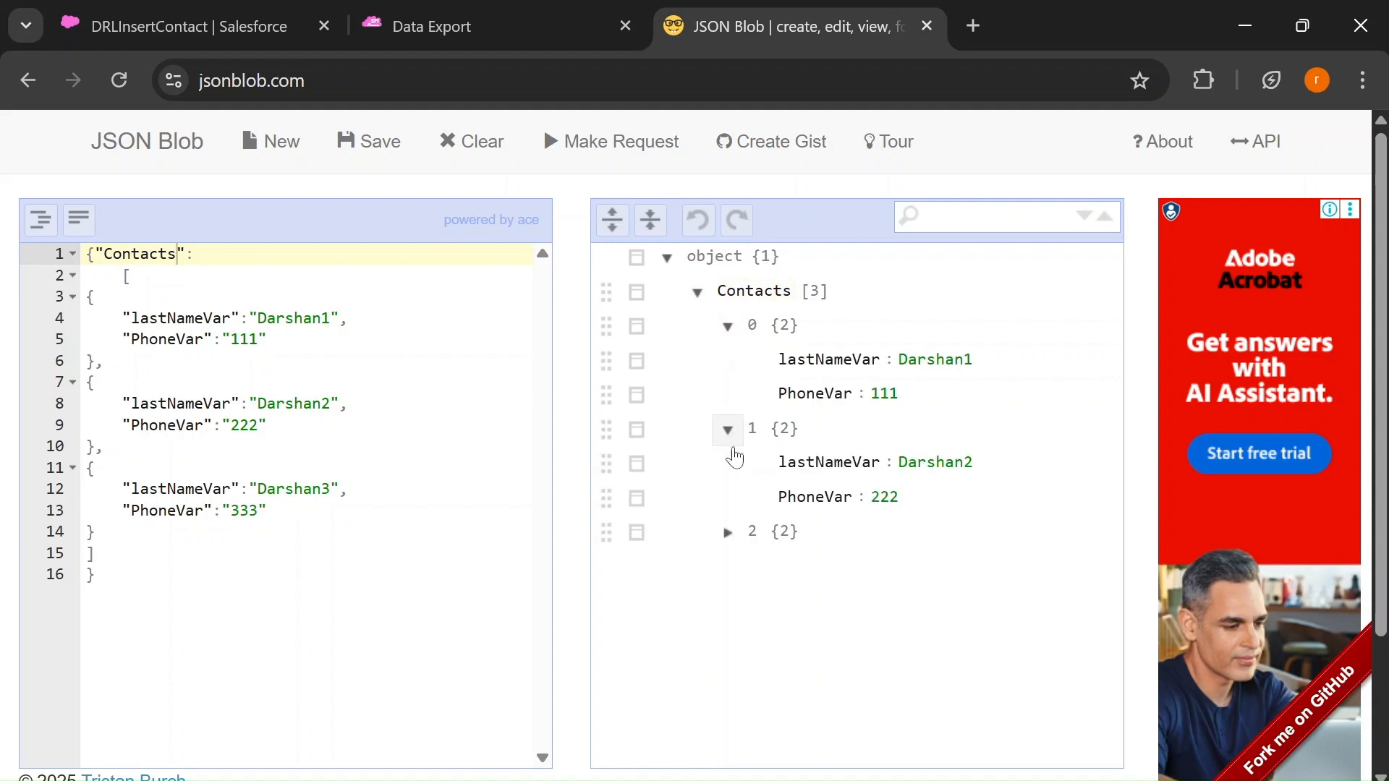
pyautogui.click(728, 533)
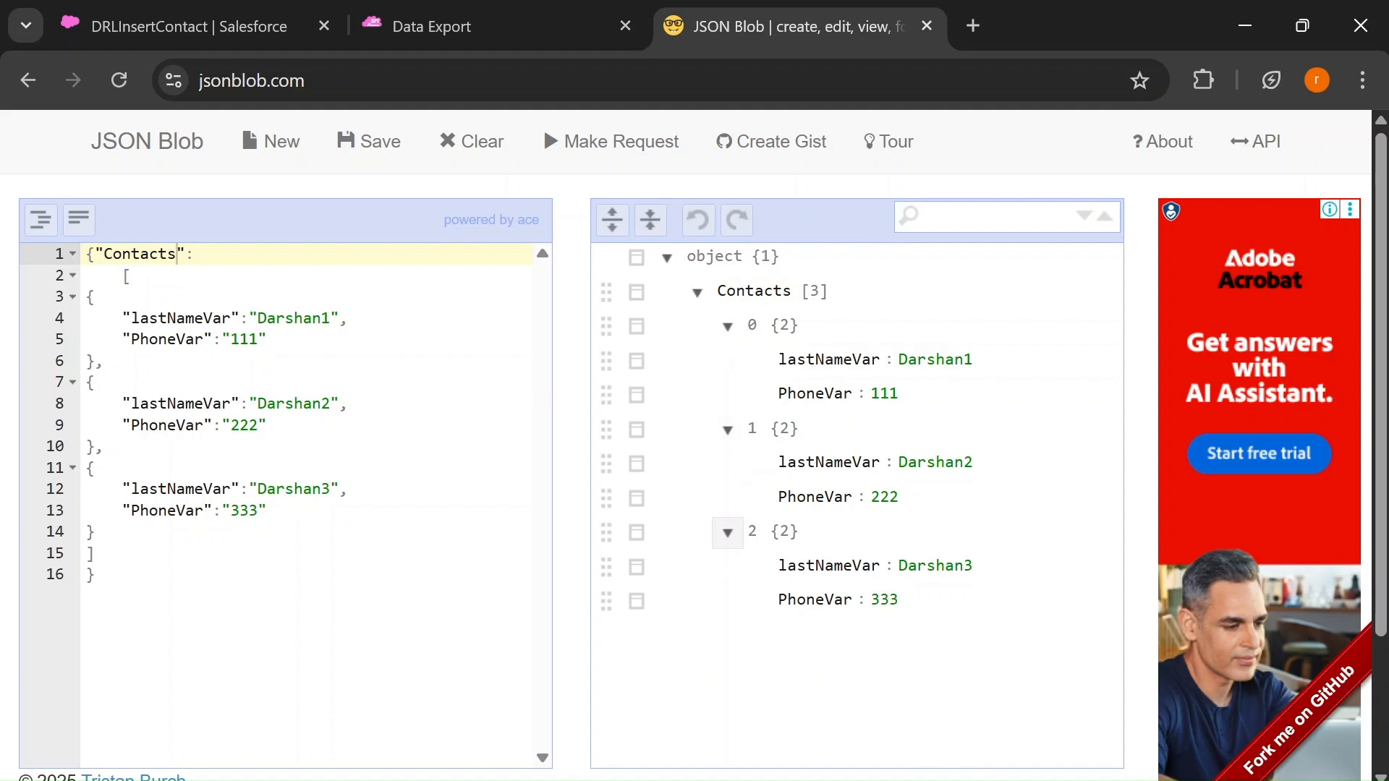
# Copy the whole Contacts JSON and replace the DRLInsertContact preview input with it
pyautogui.click(96, 574)
pyautogui.hotkey('ctrl', 'a')
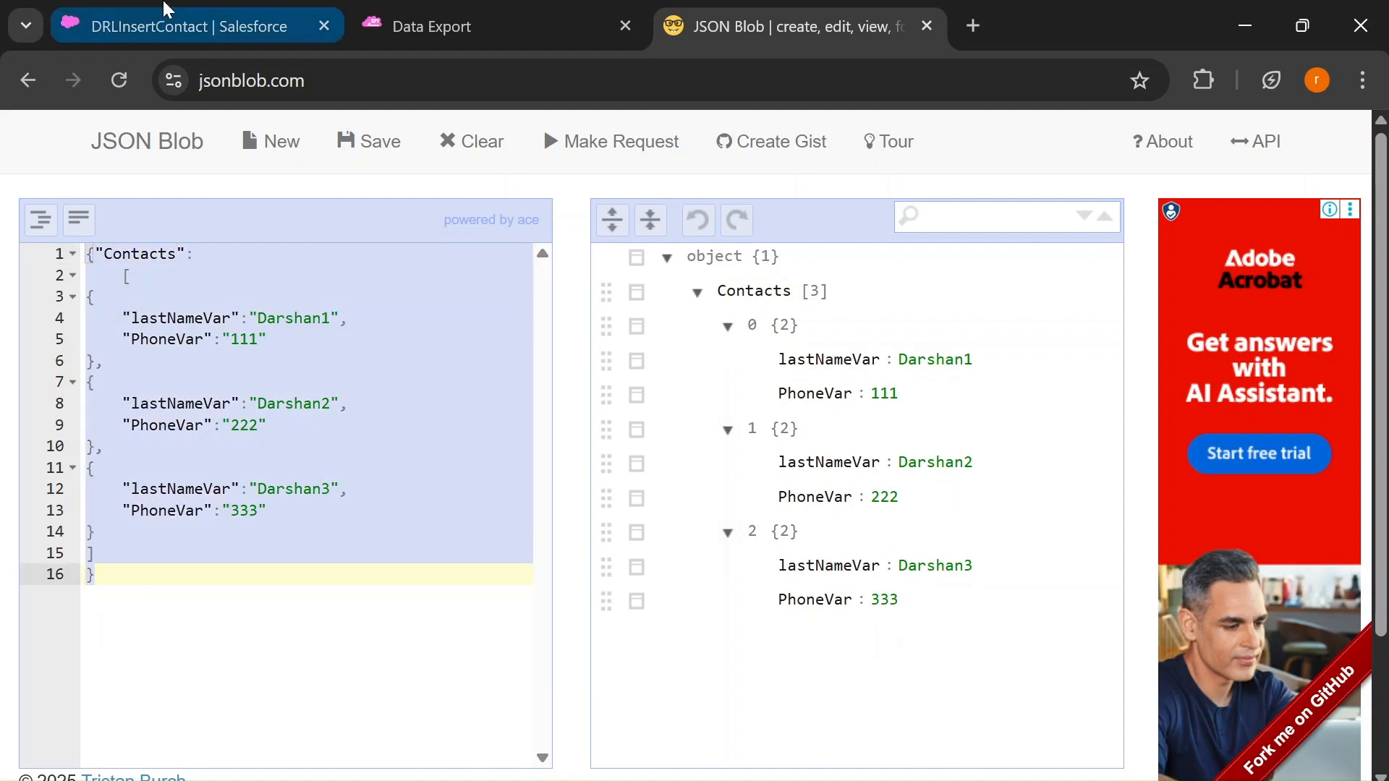
pyautogui.click(170, 22)
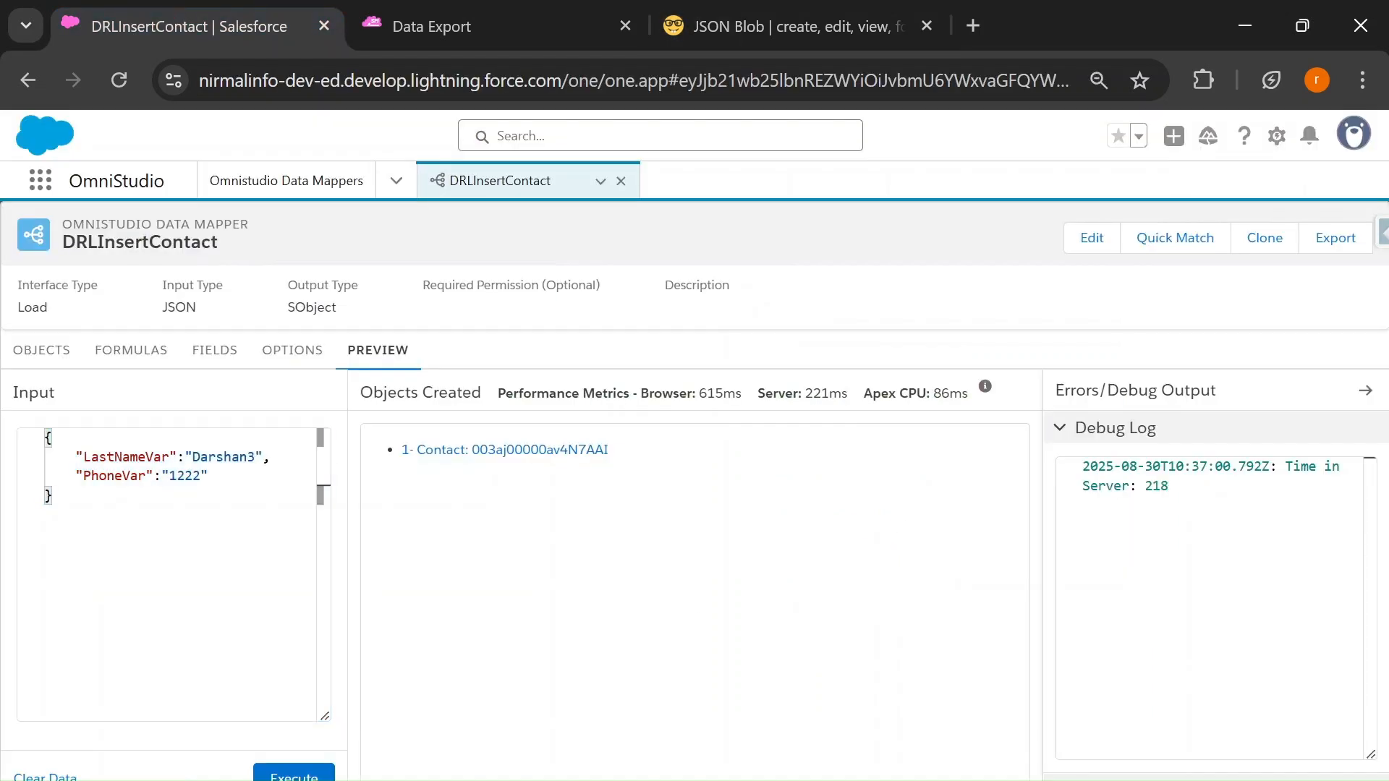
pyautogui.hotkey('ctrl', 'a')
pyautogui.write('{     "Contacts": [         {             "lastNameVar": "Darshan1",             "PhoneVar": "111"         },         {             "lastNameVar": "Darshan2",             "PhoneVar": "222"         },         {             "lastNameVar": "Darshan3",             "PhoneVar": "333"         }     ] }')
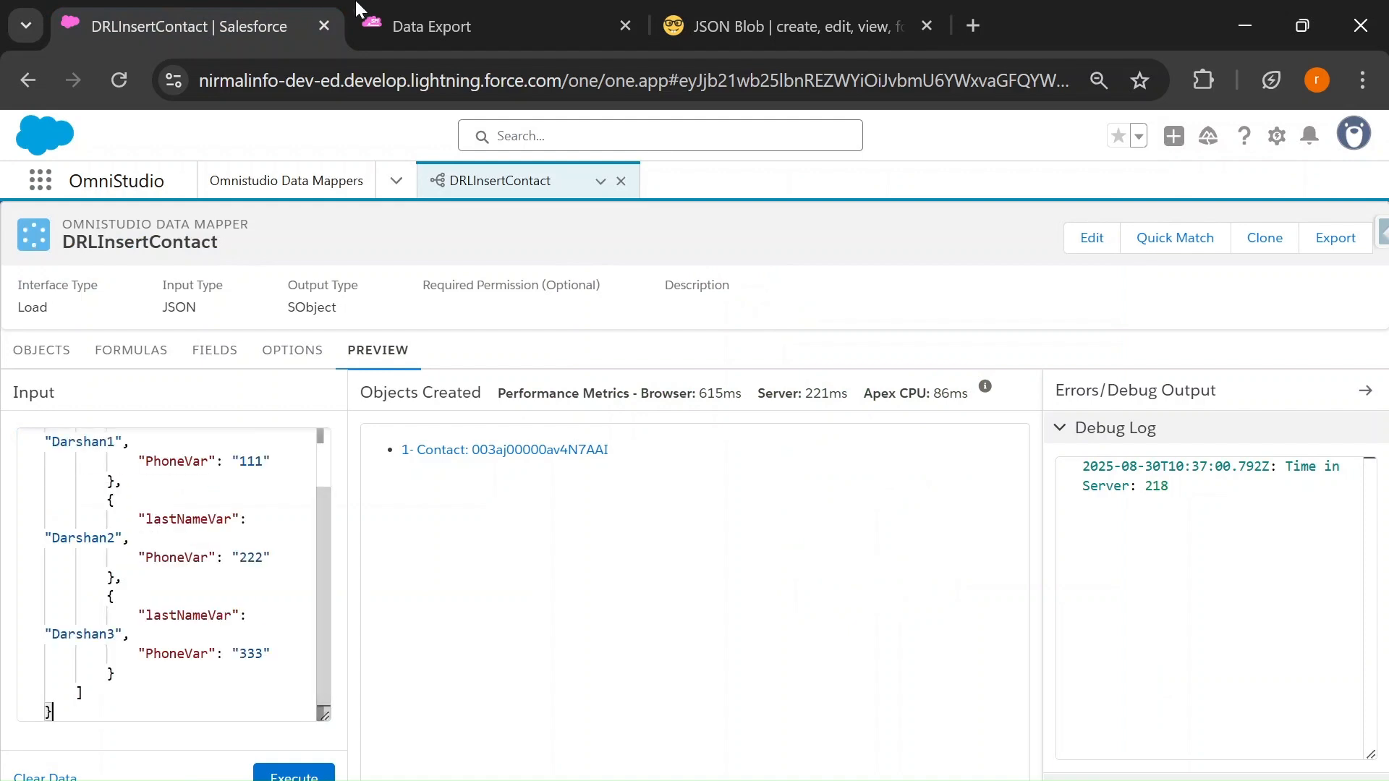
# Switch to Data Export and delete all the Contact records listed in the export result
pyautogui.click(452, 25)
pyautogui.click(610, 348)
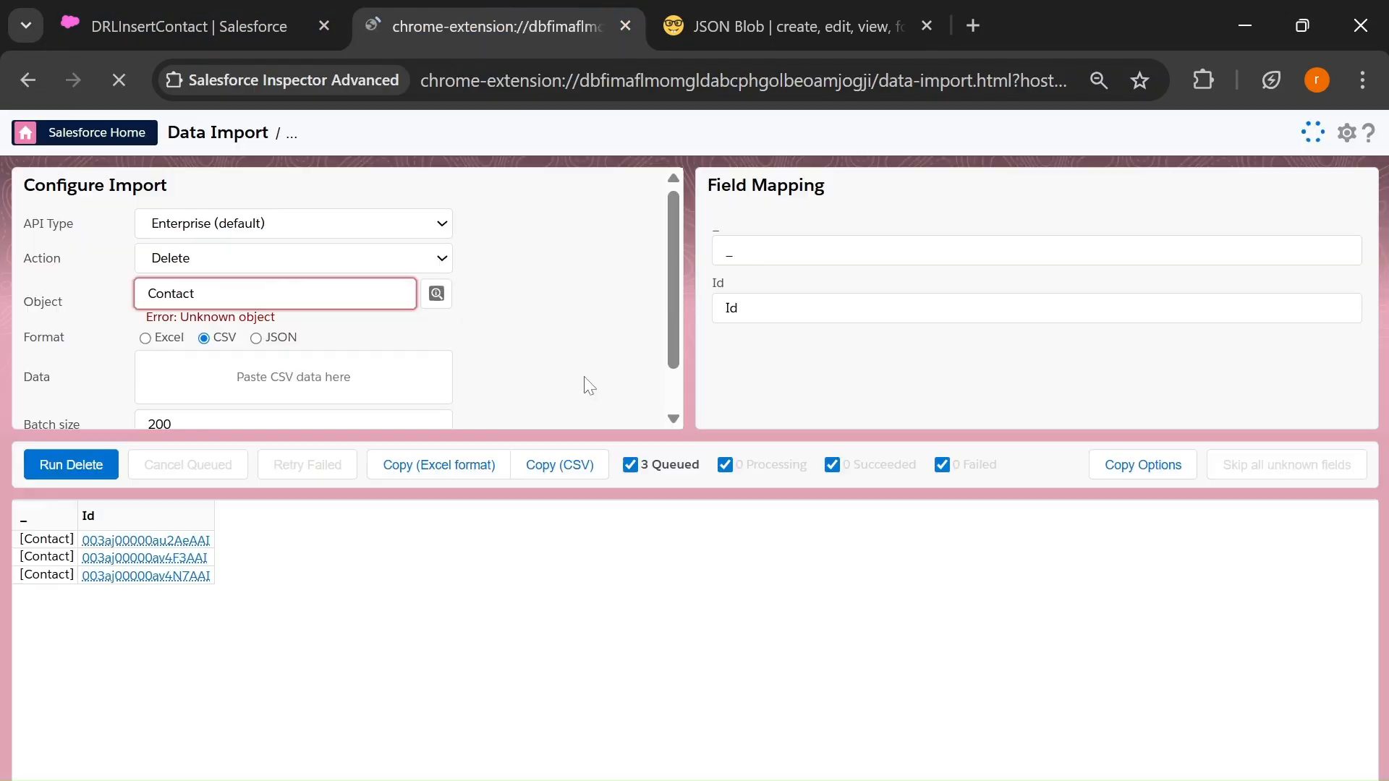
pyautogui.click(76, 466)
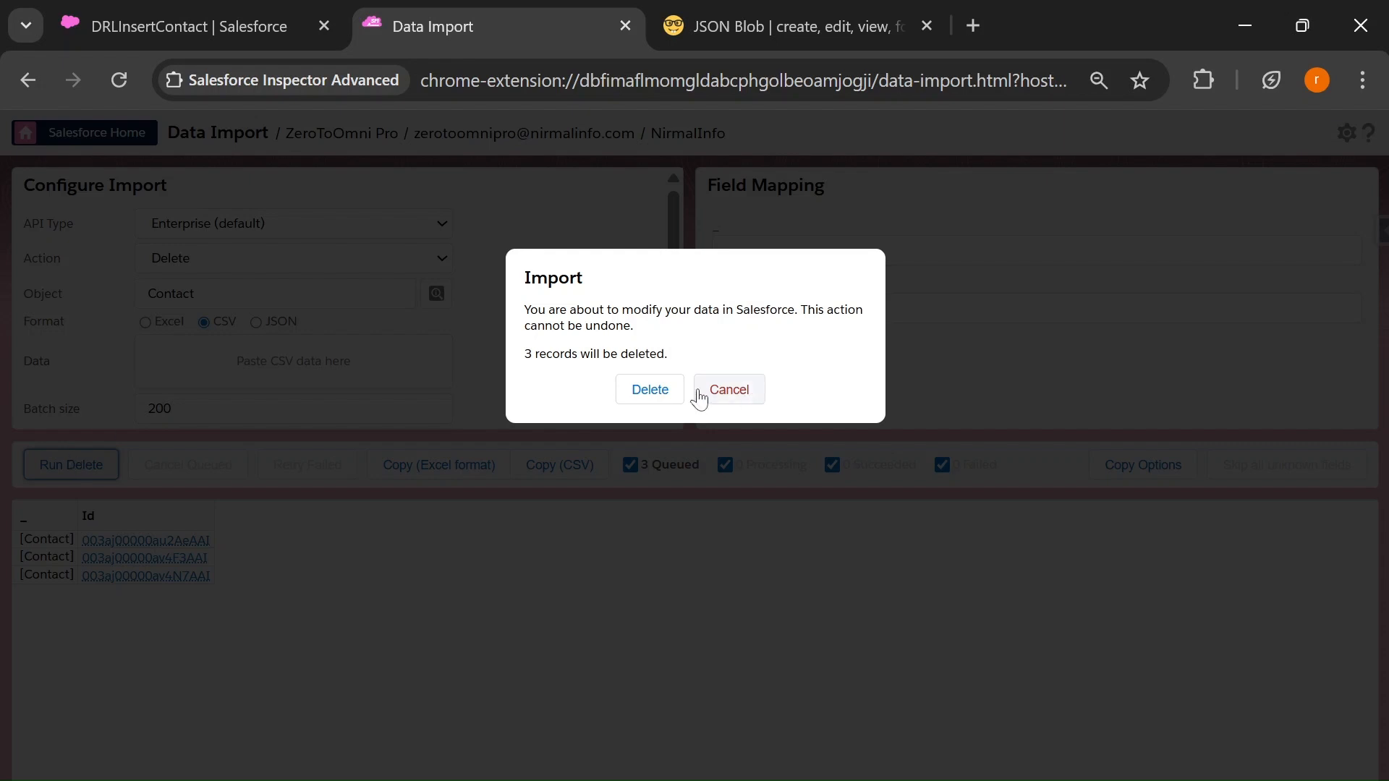
pyautogui.click(648, 390)
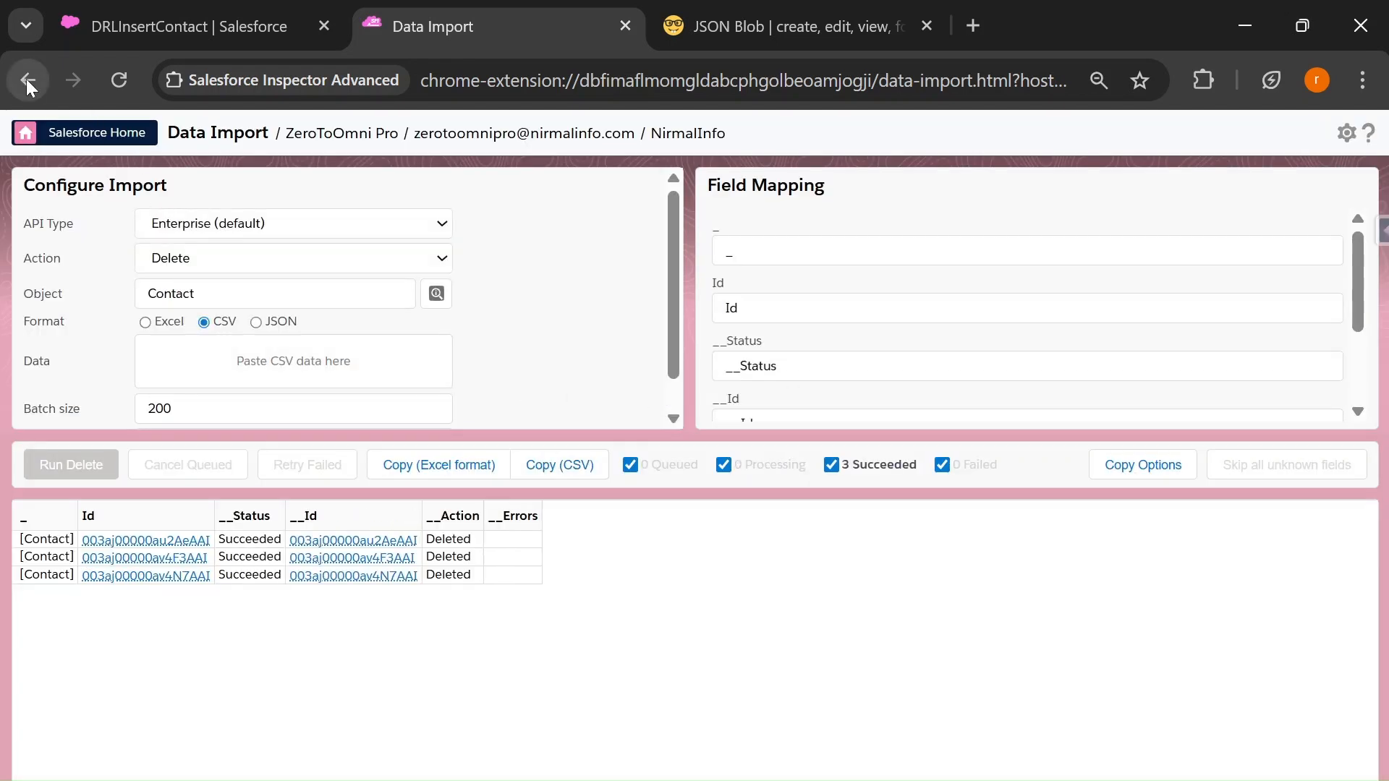
# Return to Data Export, rerun the query for Contacts created today, and go back to the data mapper preview to review its input
pyautogui.click(27, 80)
pyautogui.click(787, 284)
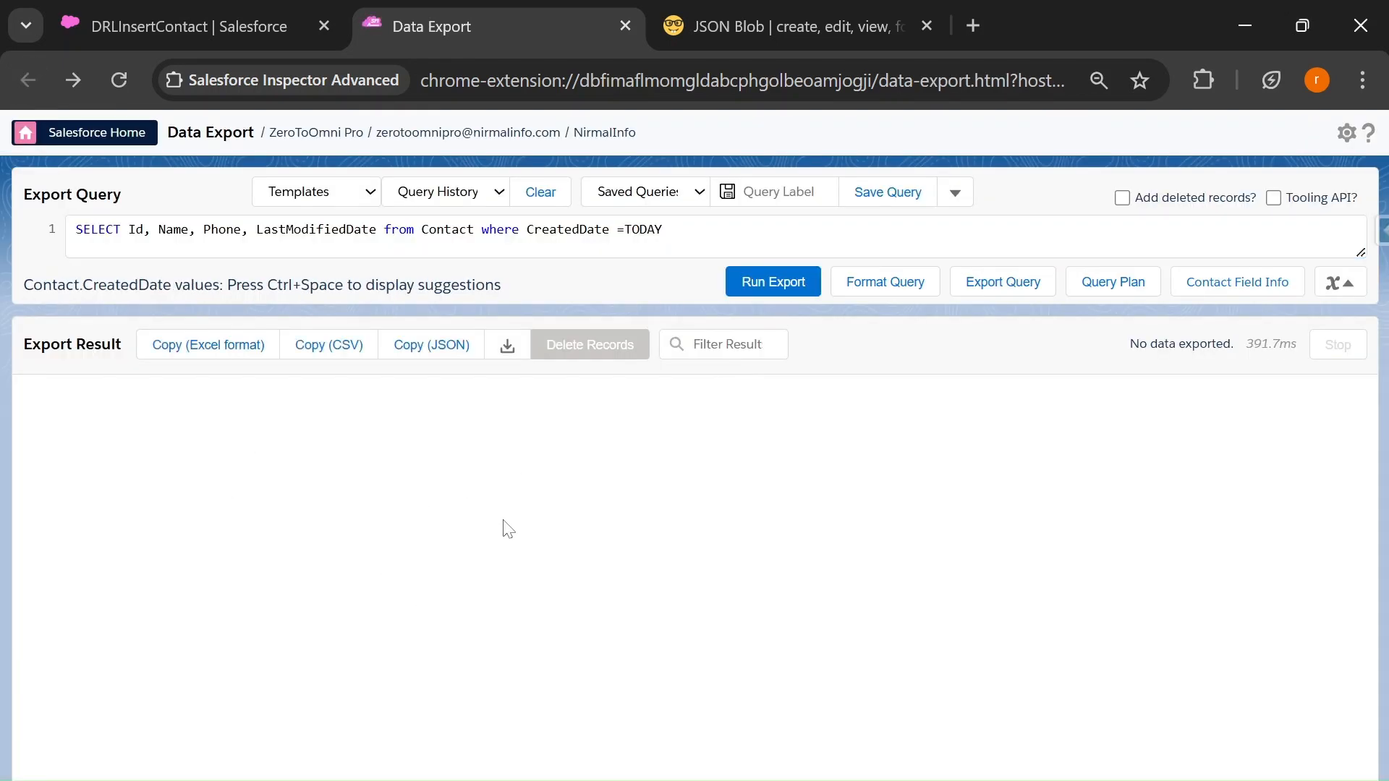
pyautogui.click(200, 13)
pyautogui.scroll(2, 174, 575)
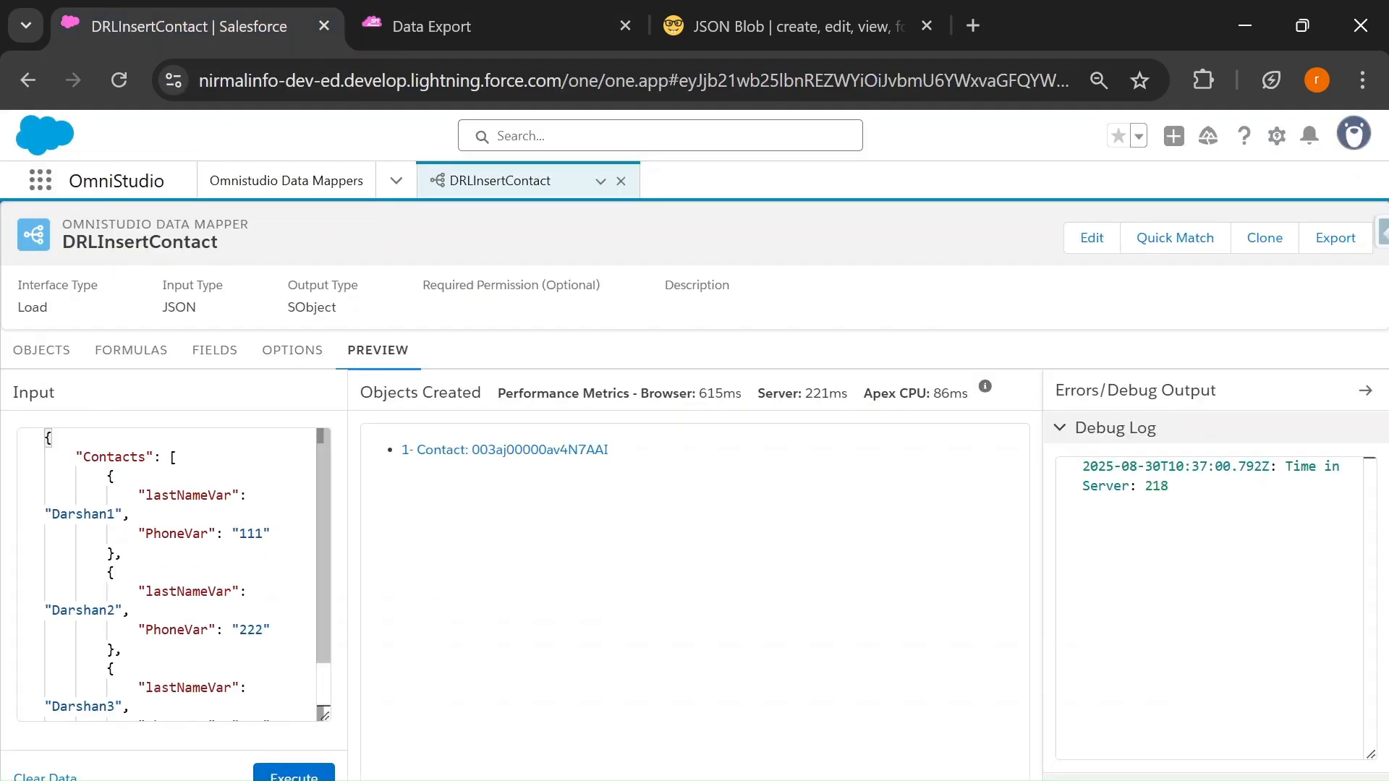
# Execute the preview with the Contacts array and compare its lastNameVar and PhoneVar keys with the existing field mappings
pyautogui.click(294, 775)
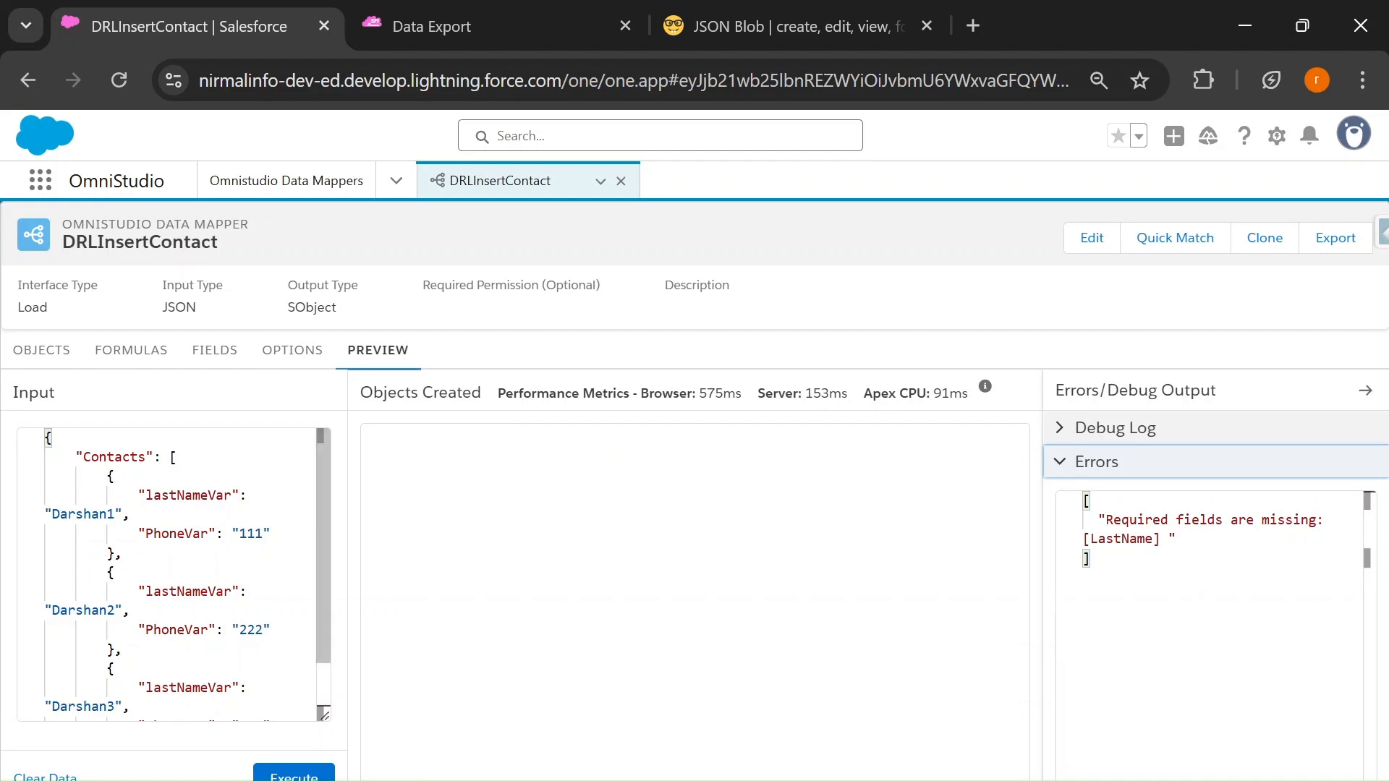
pyautogui.doubleClick(152, 495)
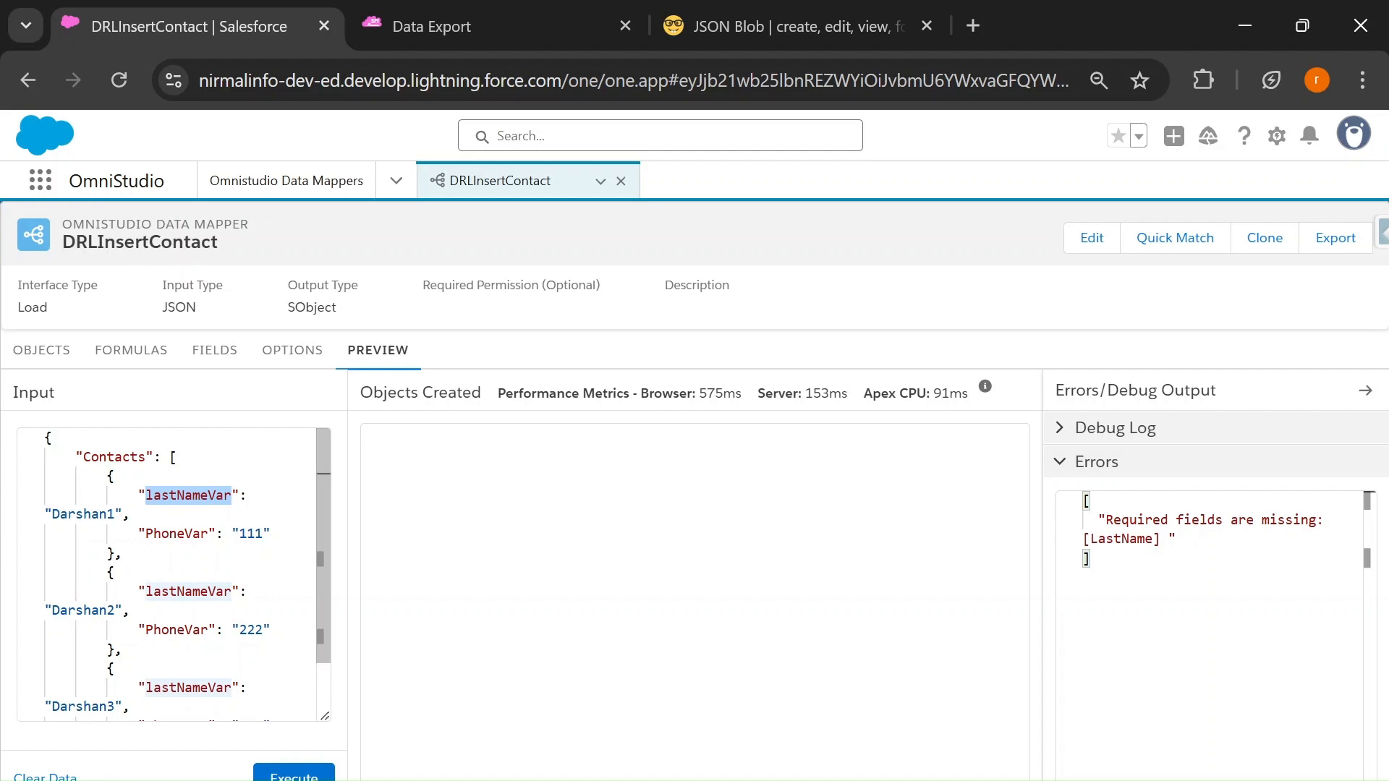
pyautogui.click(213, 372)
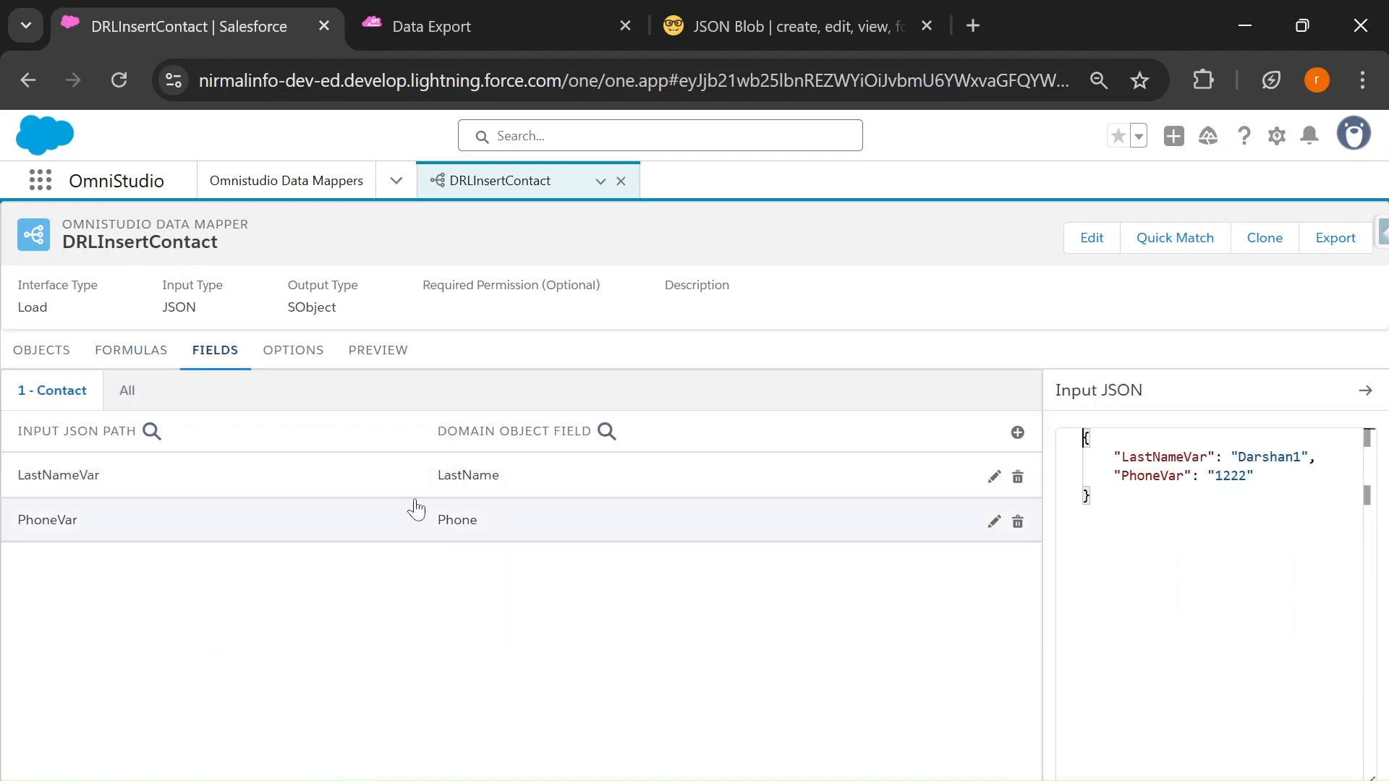
pyautogui.click(378, 350)
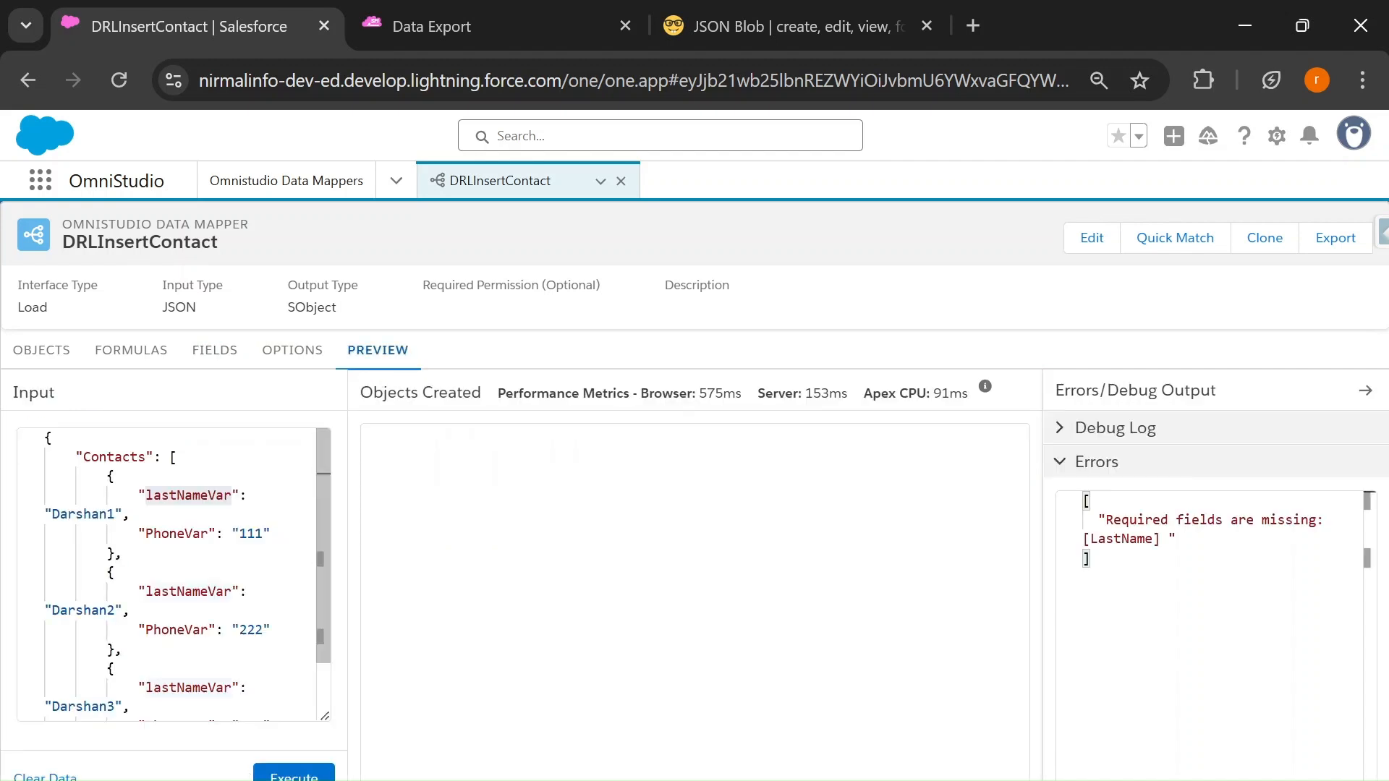
pyautogui.doubleClick(115, 457)
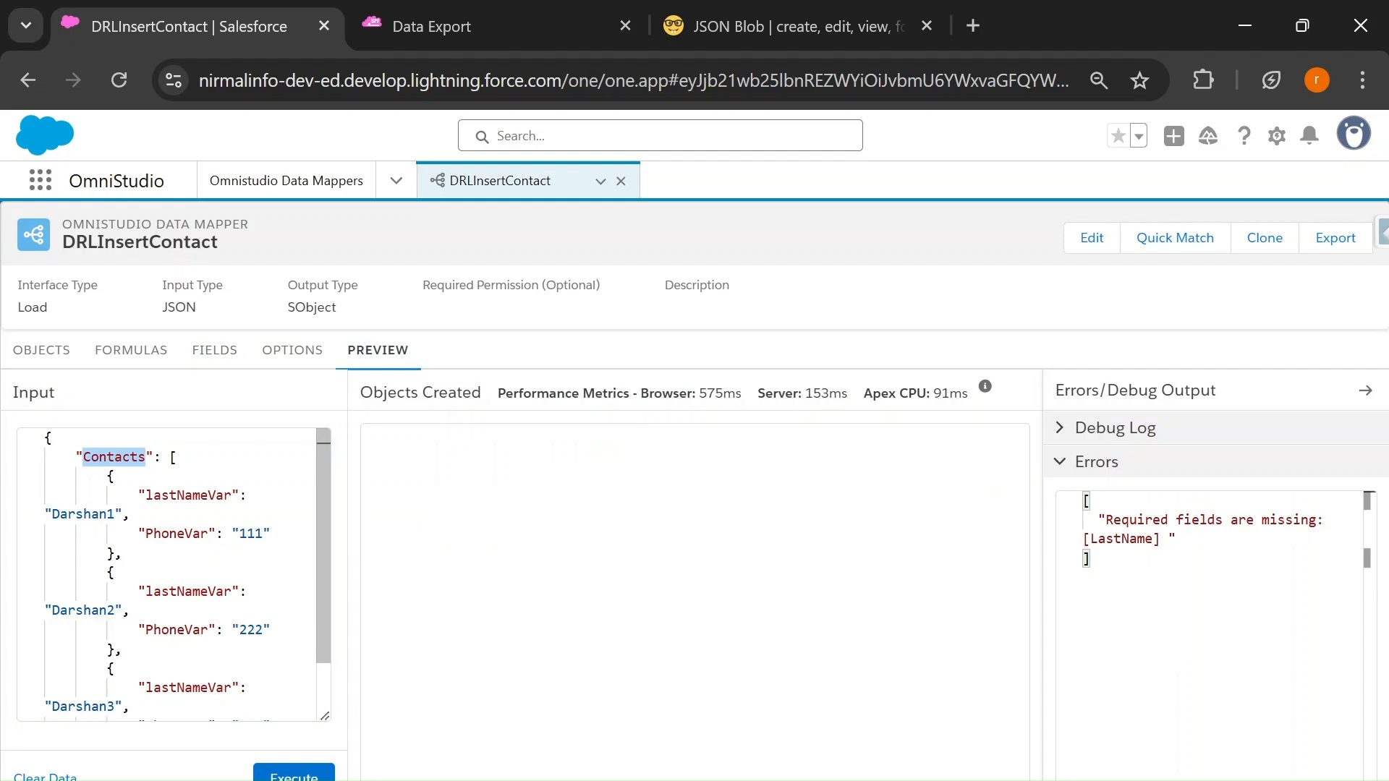
pyautogui.doubleClick(189, 495)
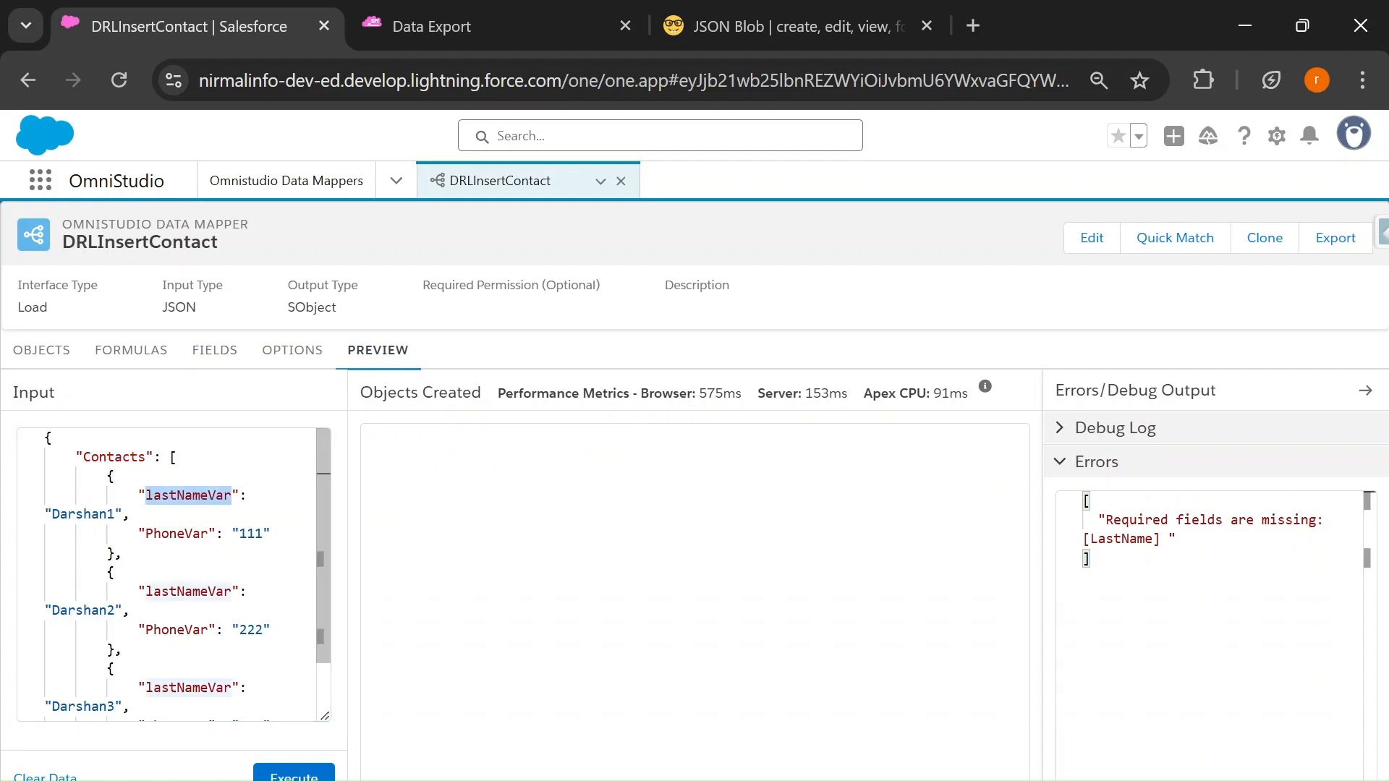
pyautogui.doubleClick(107, 457)
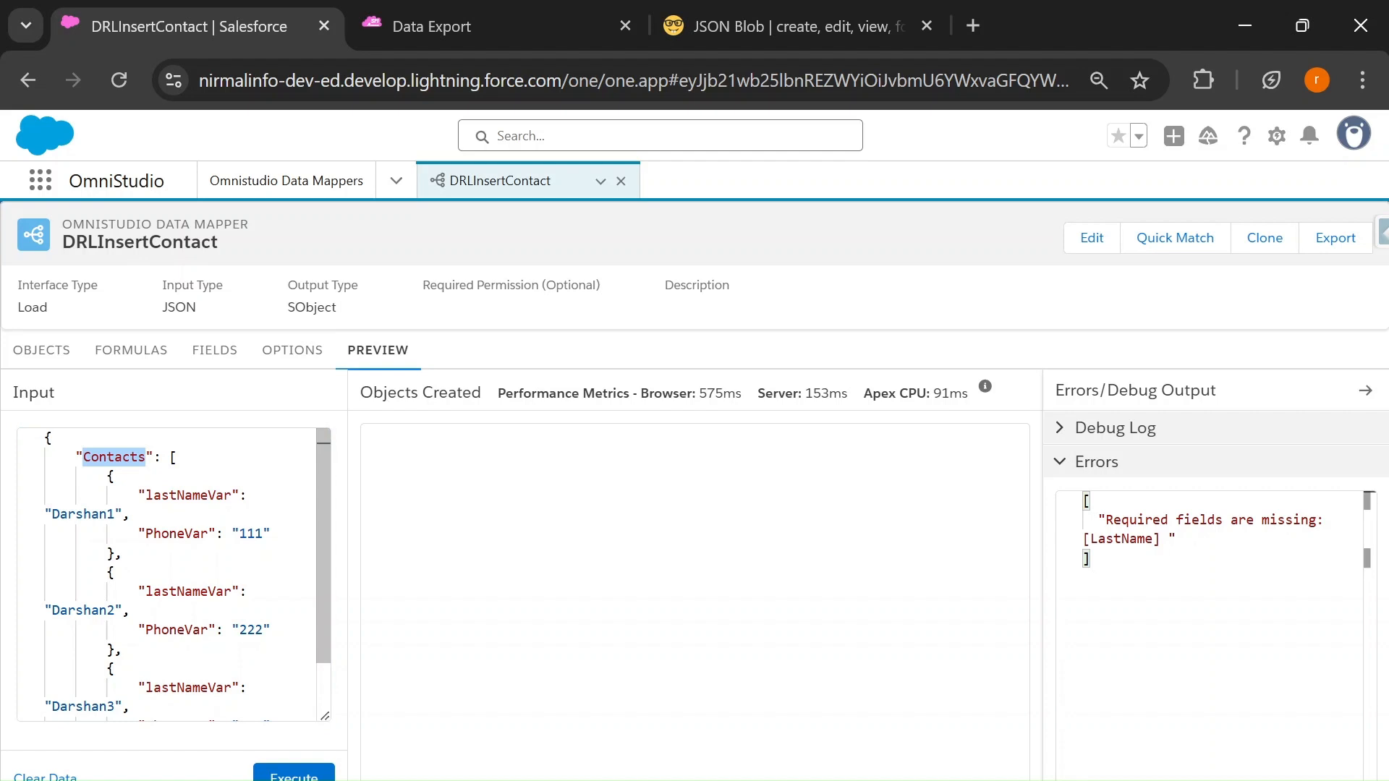
pyautogui.doubleClick(177, 533)
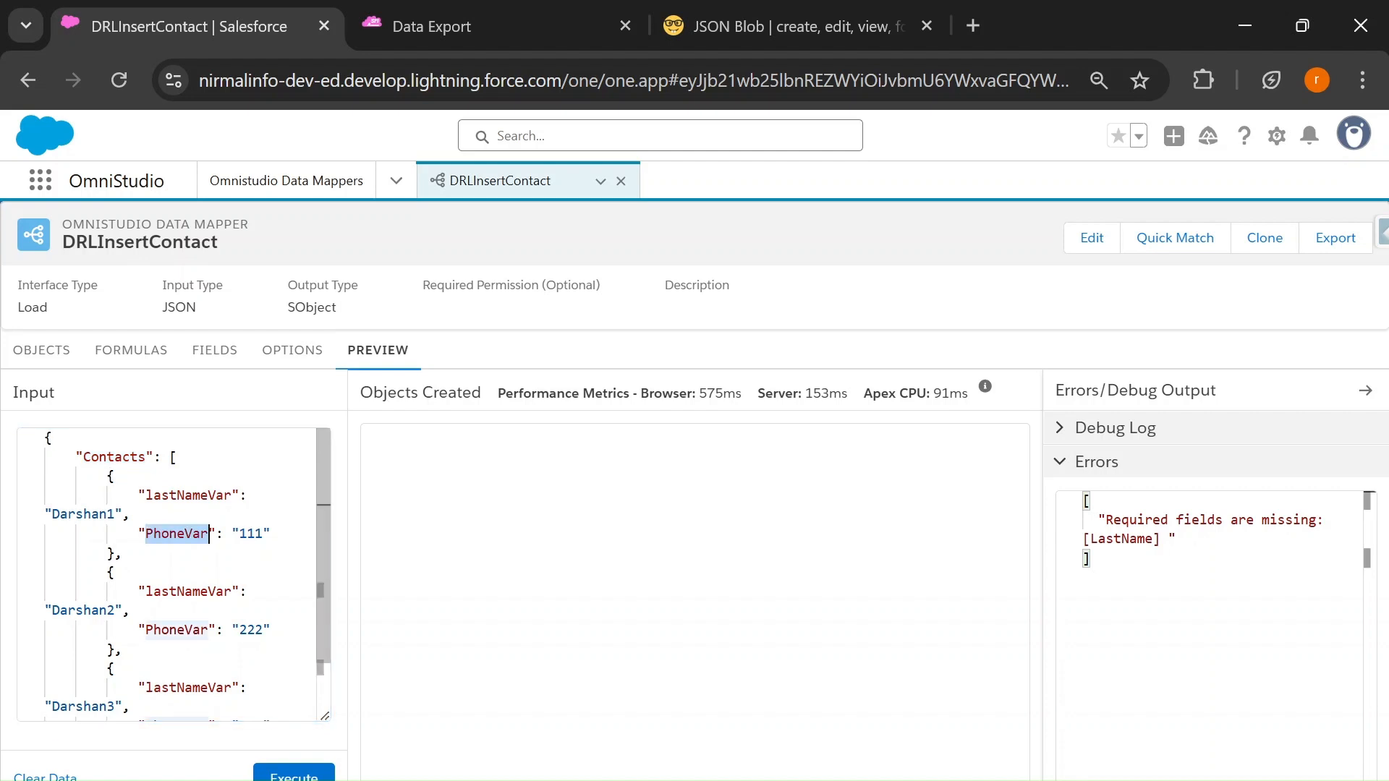
# Copy the whole Contacts JSON from the preview input and replace the Fields input JSON with it
pyautogui.hotkey('ctrl', 'a')
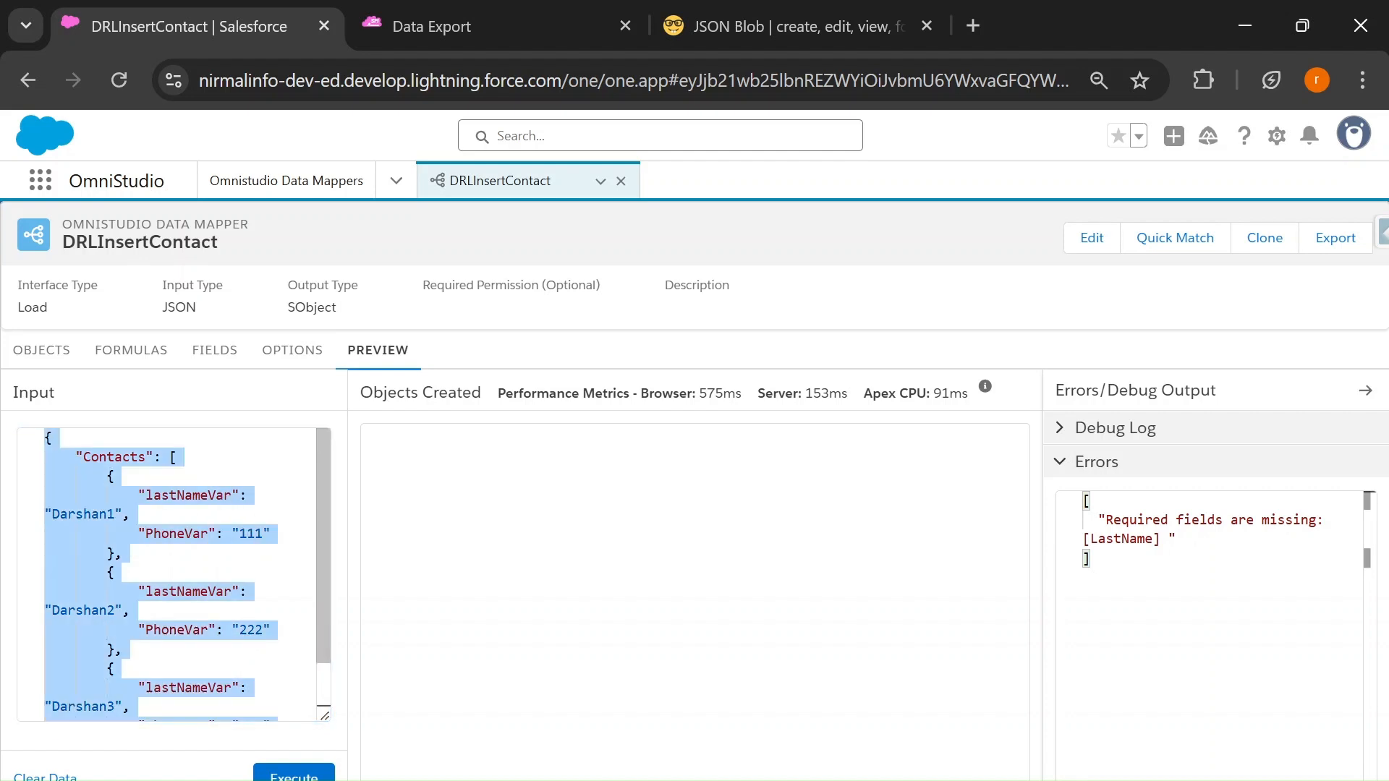
pyautogui.click(215, 350)
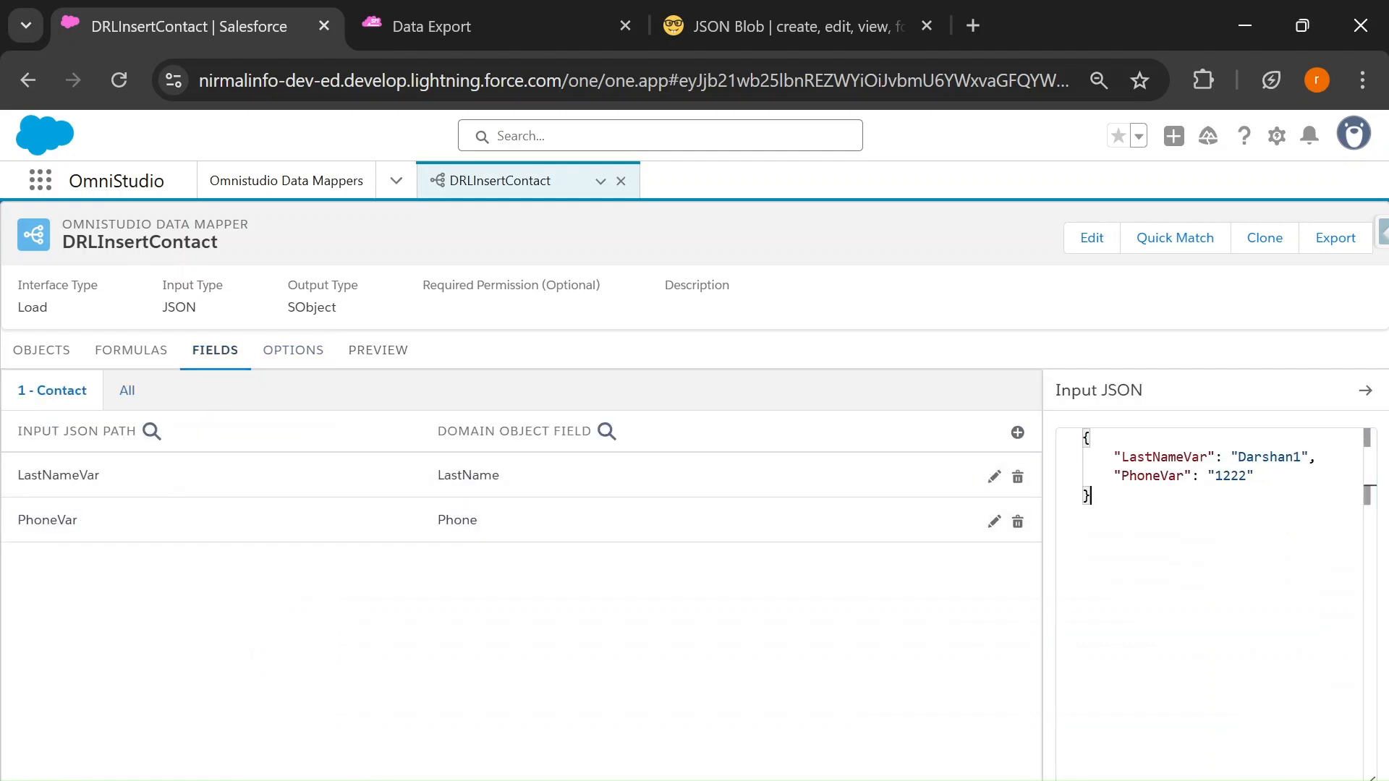
pyautogui.hotkey('ctrl', 'a')
pyautogui.write('{     "Contacts": [         {             "lastNameVar": "Darshan1",             "PhoneVar": "111"         },         {             "lastNameVar": "Darshan2",             "PhoneVar": "222"         },         {             "lastNameVar": "Darshan3",             "PhoneVar": "333"         }     ] }')
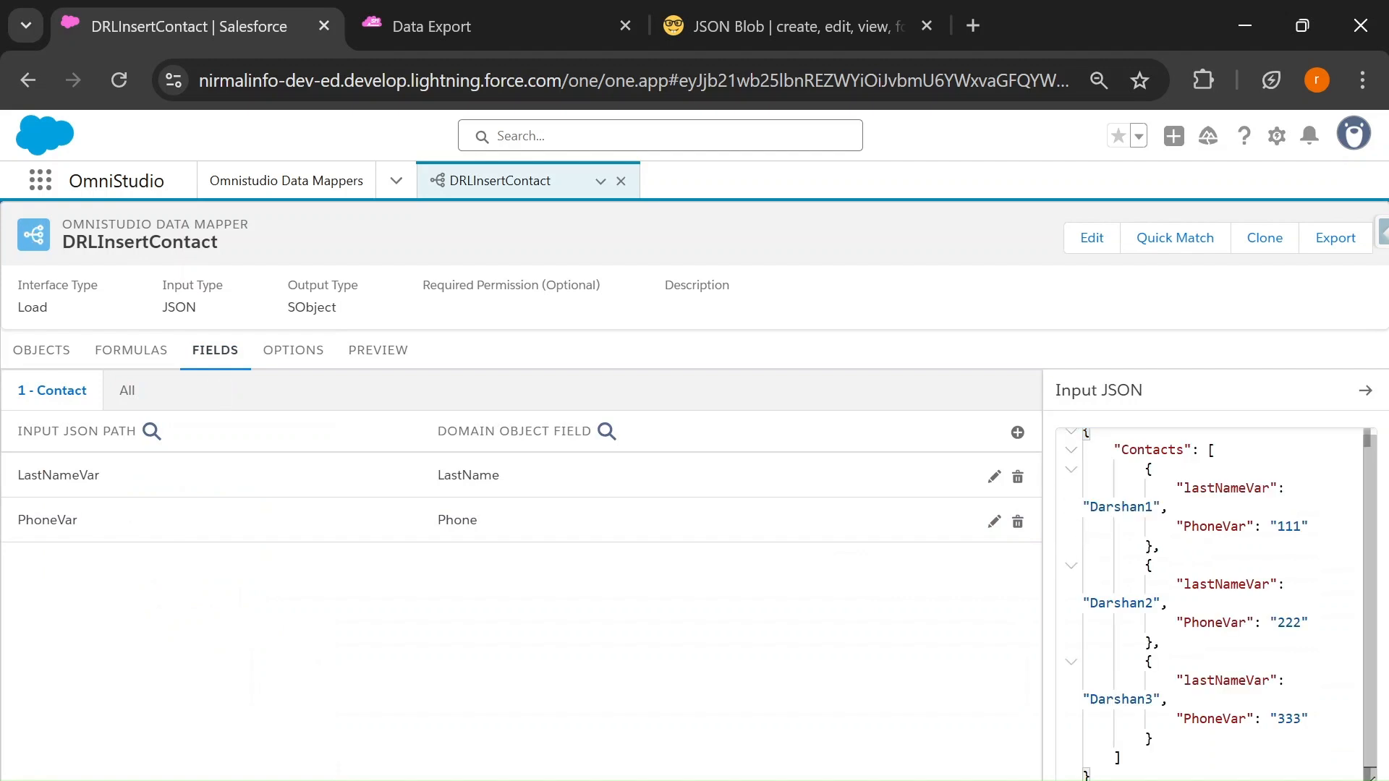
# Delete the existing LastNameVar to LastName and PhoneVar to Phone mappings
pyautogui.click(1017, 476)
pyautogui.click(724, 570)
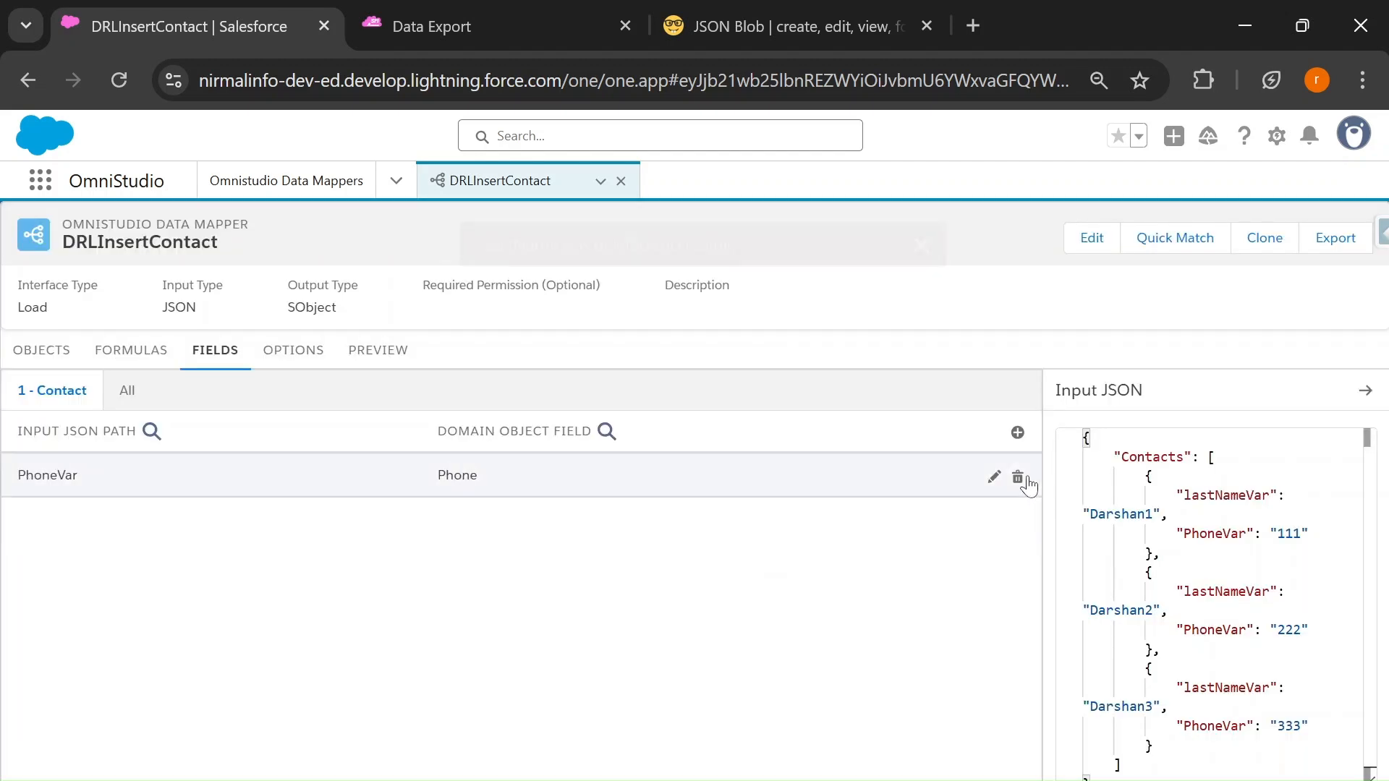
pyautogui.click(1017, 476)
pyautogui.click(726, 570)
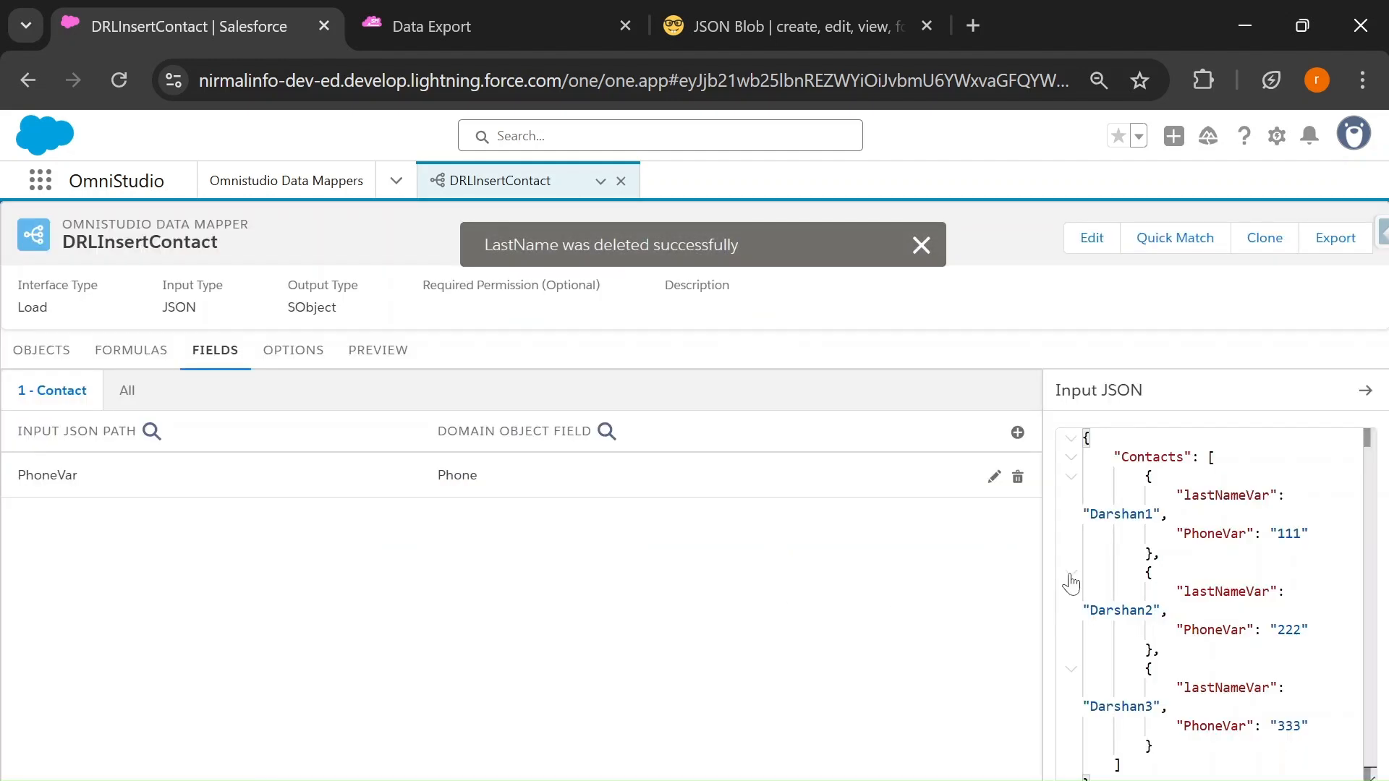
# Add a field mapping from Contacts:lastNameVar to the Contact's LastName field
pyautogui.click(1017, 432)
pyautogui.click(376, 481)
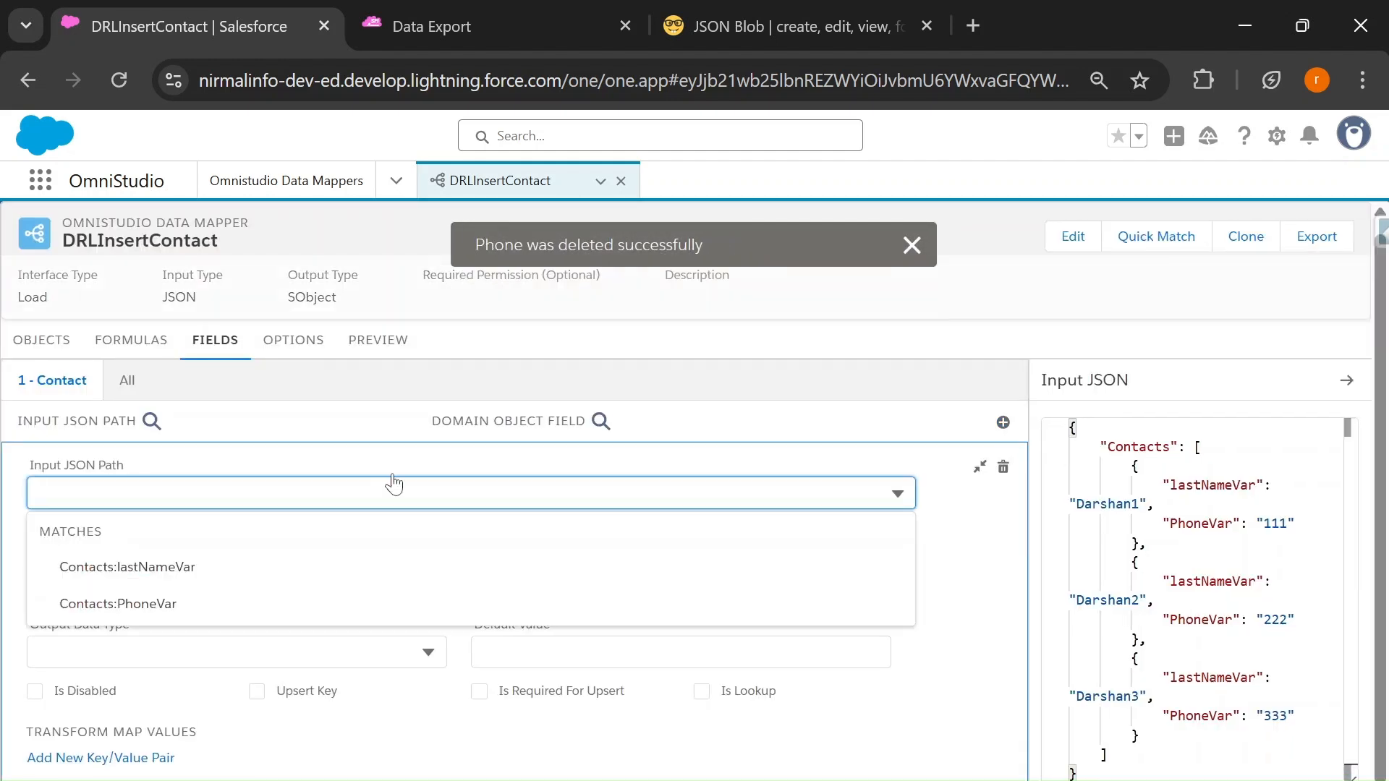
pyautogui.click(142, 573)
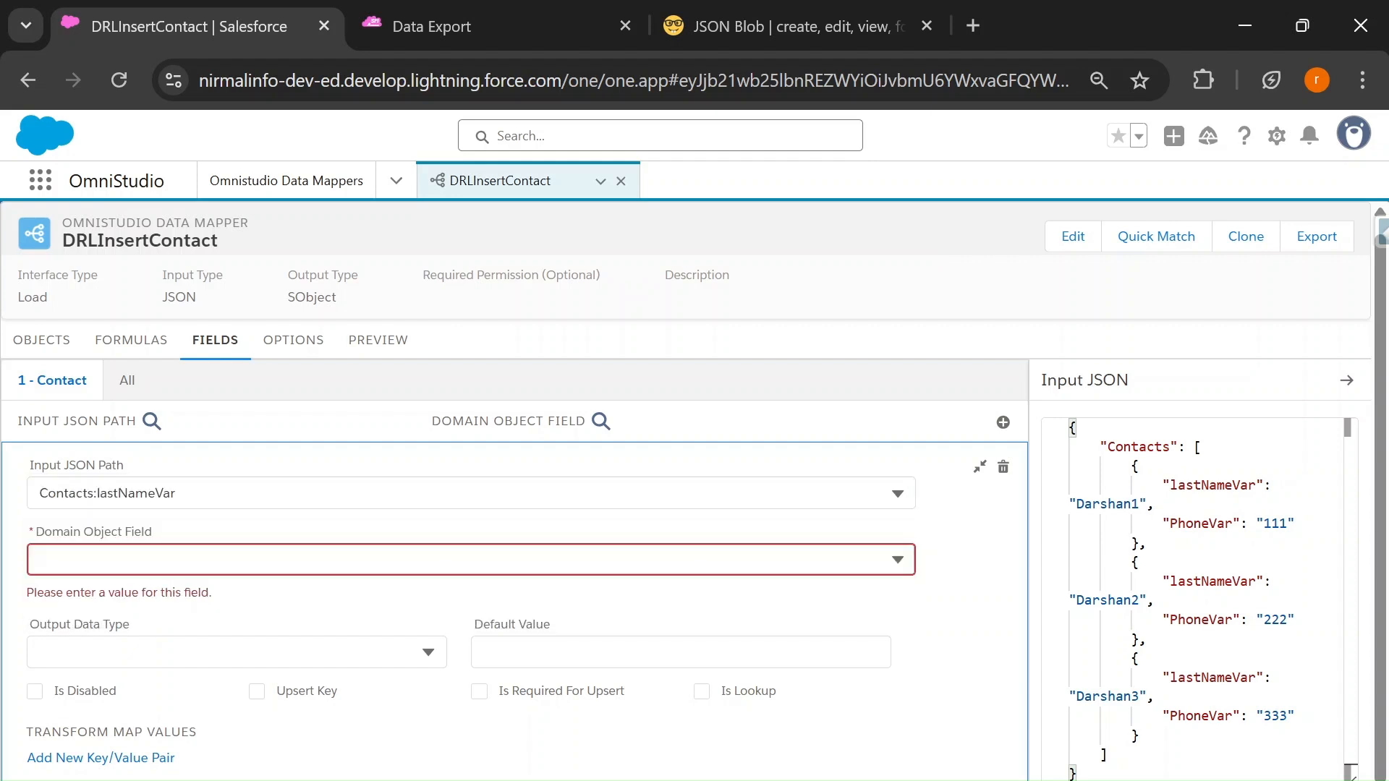
pyautogui.click(141, 575)
pyautogui.write('LastName')
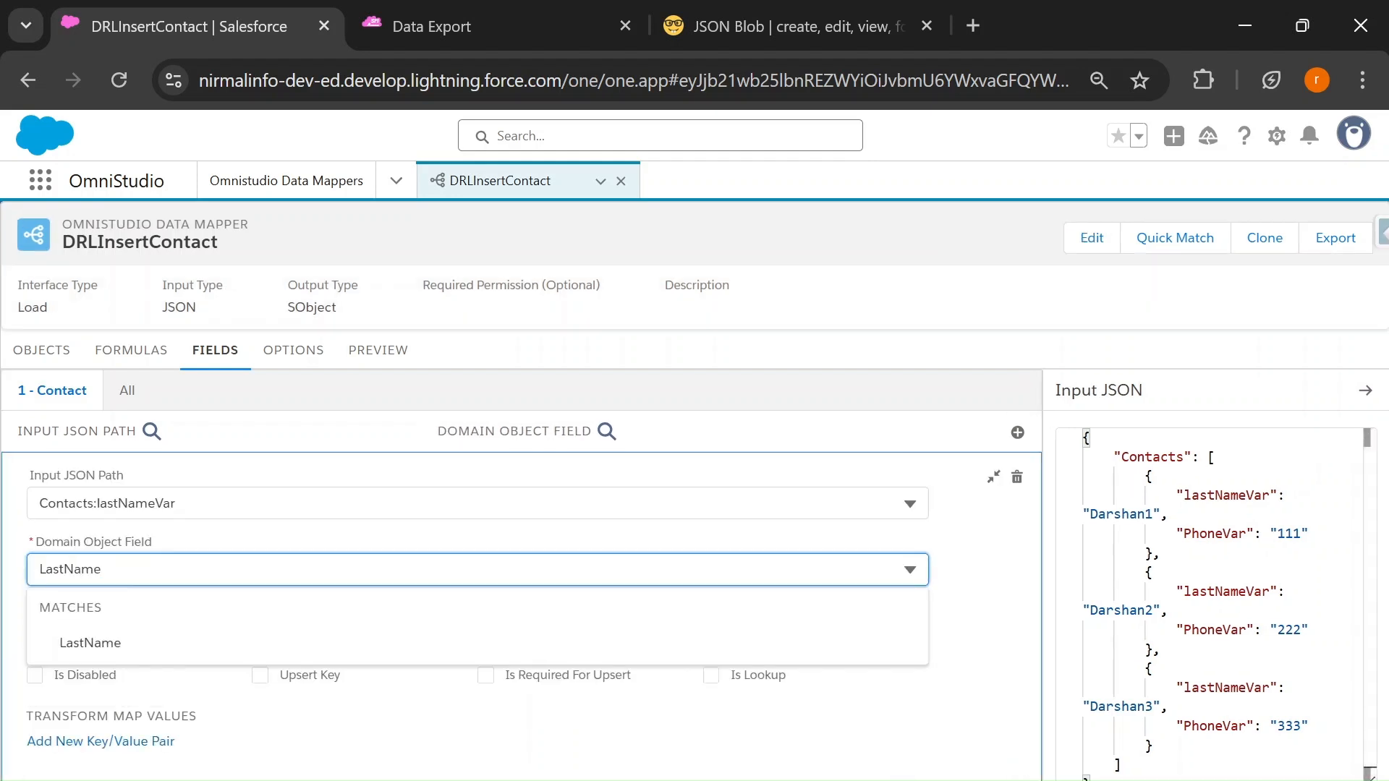
pyautogui.click(124, 646)
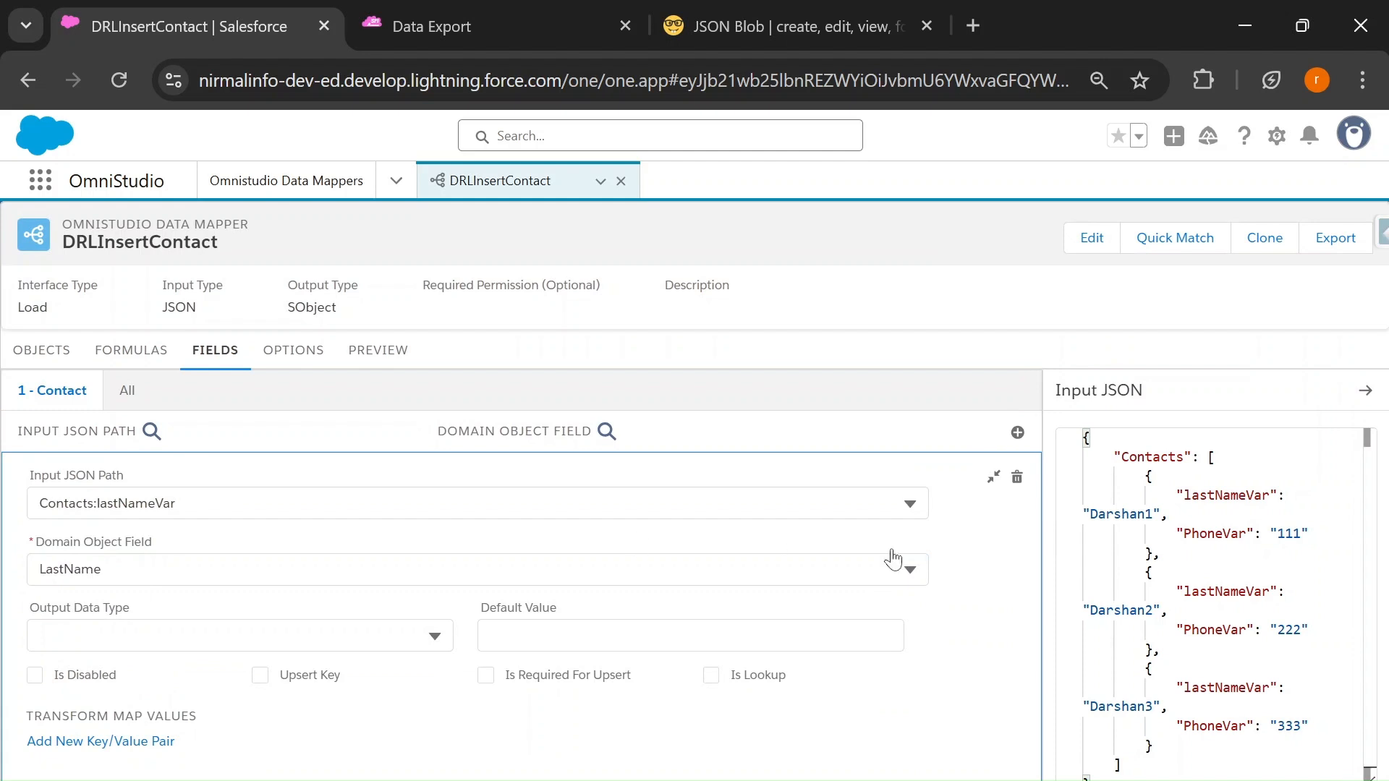
pyautogui.doubleClick(1226, 495)
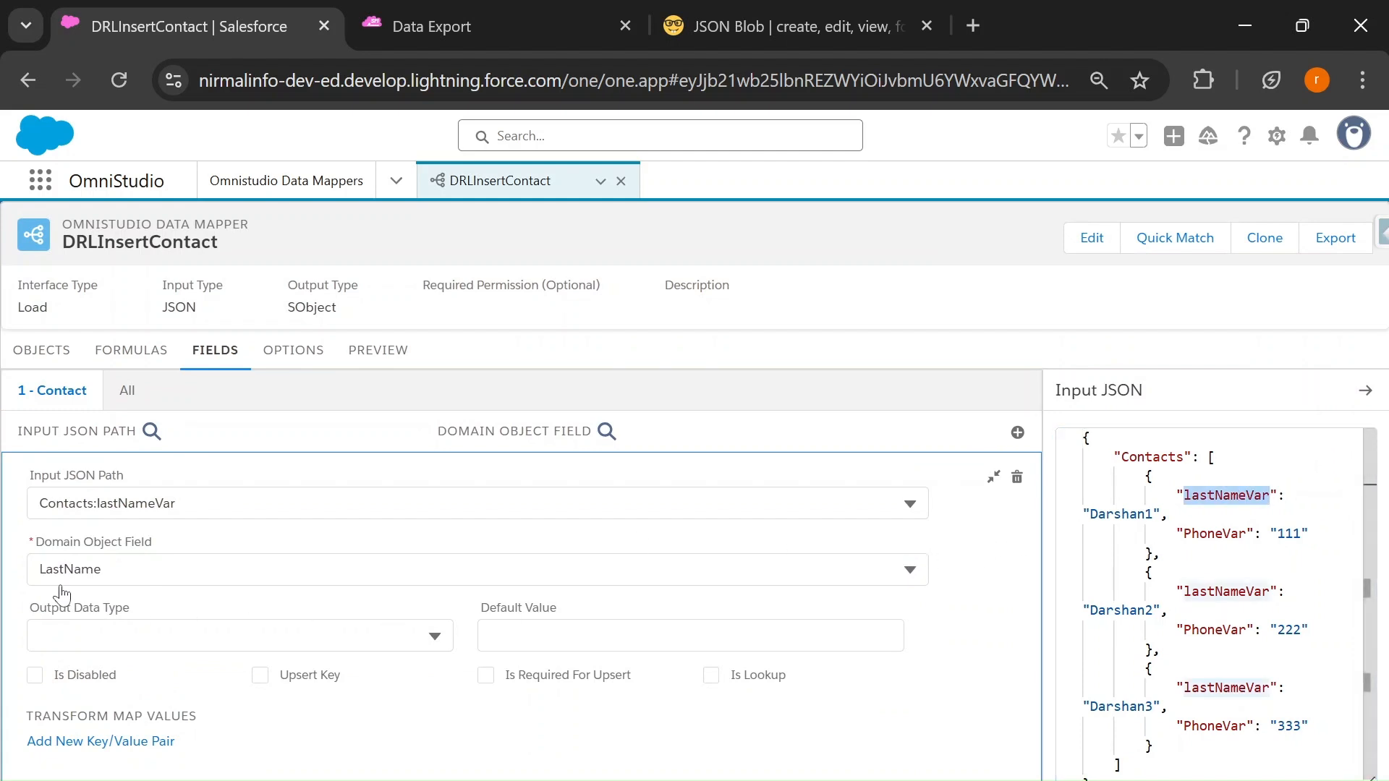
pyautogui.click(994, 478)
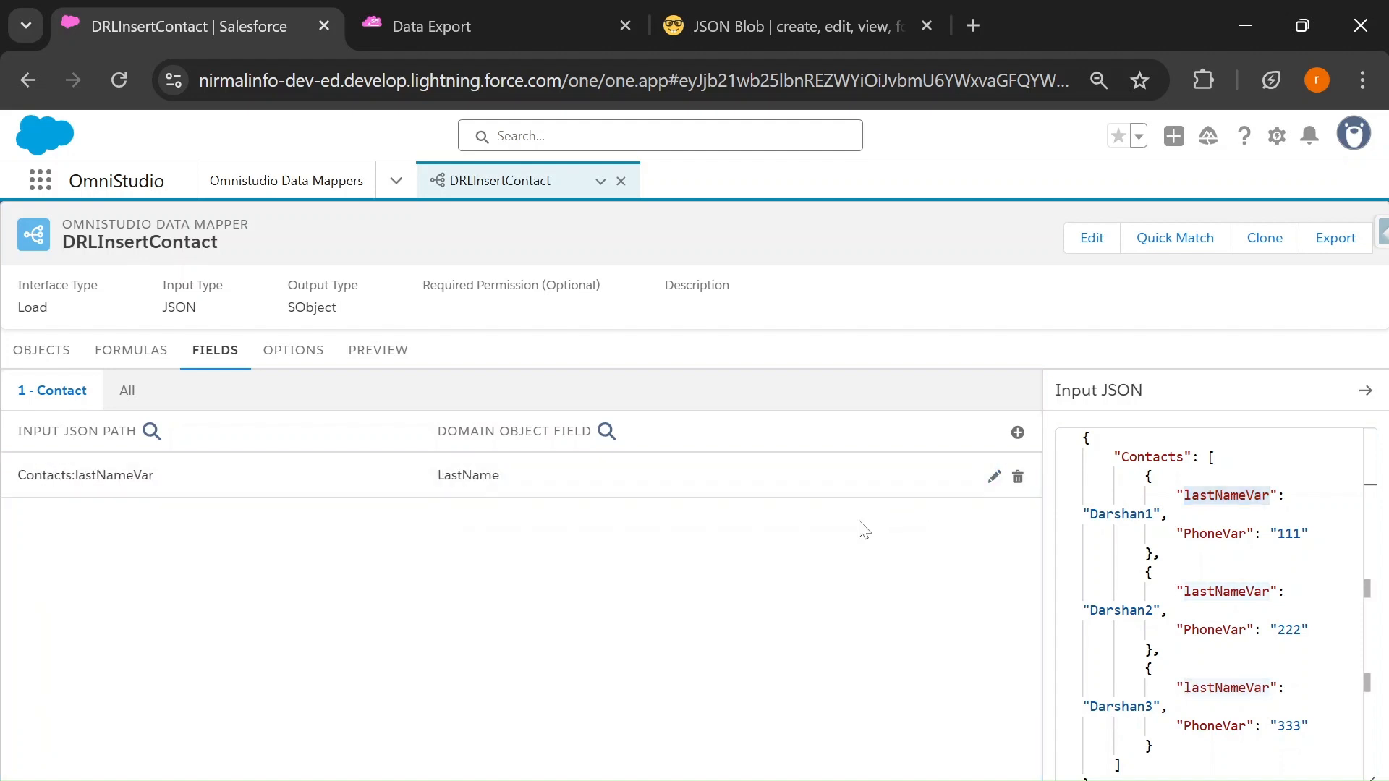
# Add a field mapping from Contacts:PhoneVar to the Contact's Phone field
pyautogui.click(1017, 432)
pyautogui.click(290, 520)
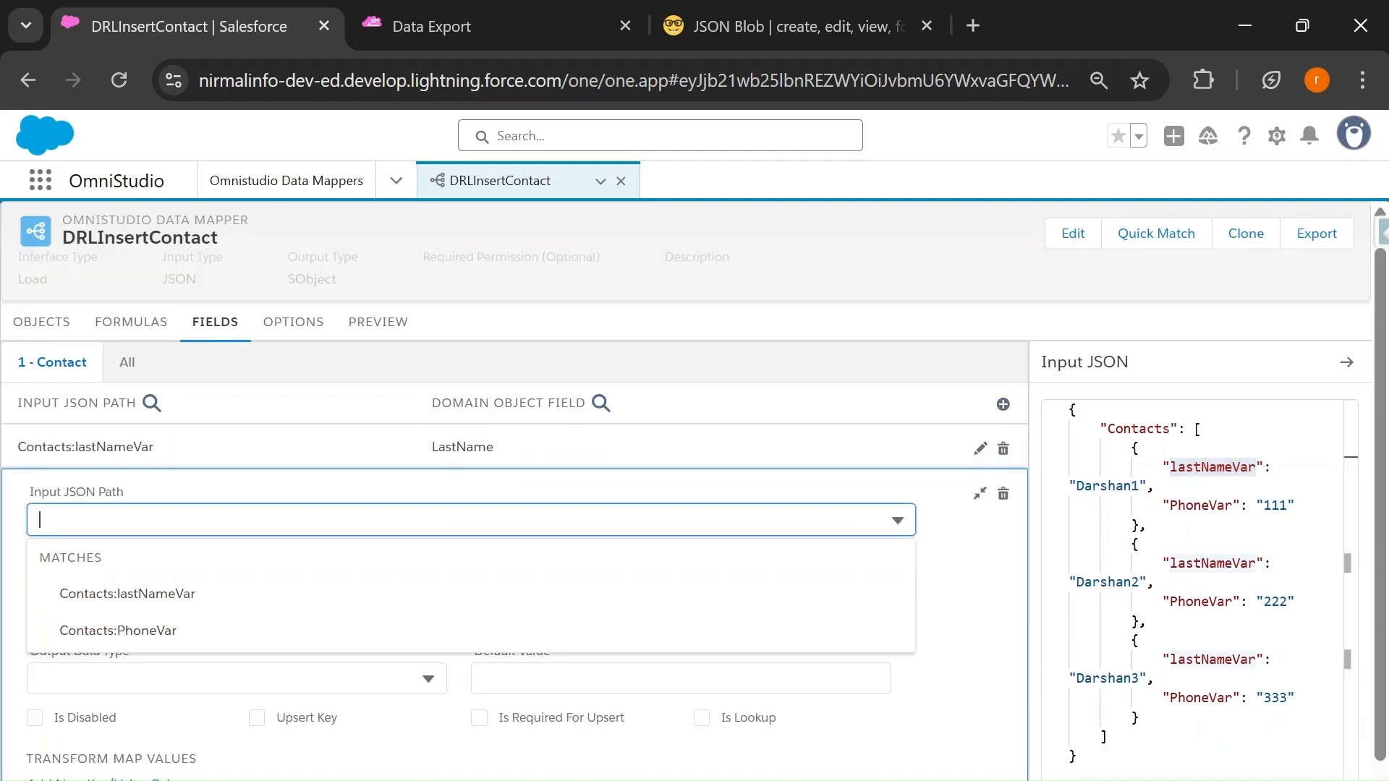
pyautogui.click(167, 641)
pyautogui.click(166, 586)
pyautogui.scroll(-2, 140, 583)
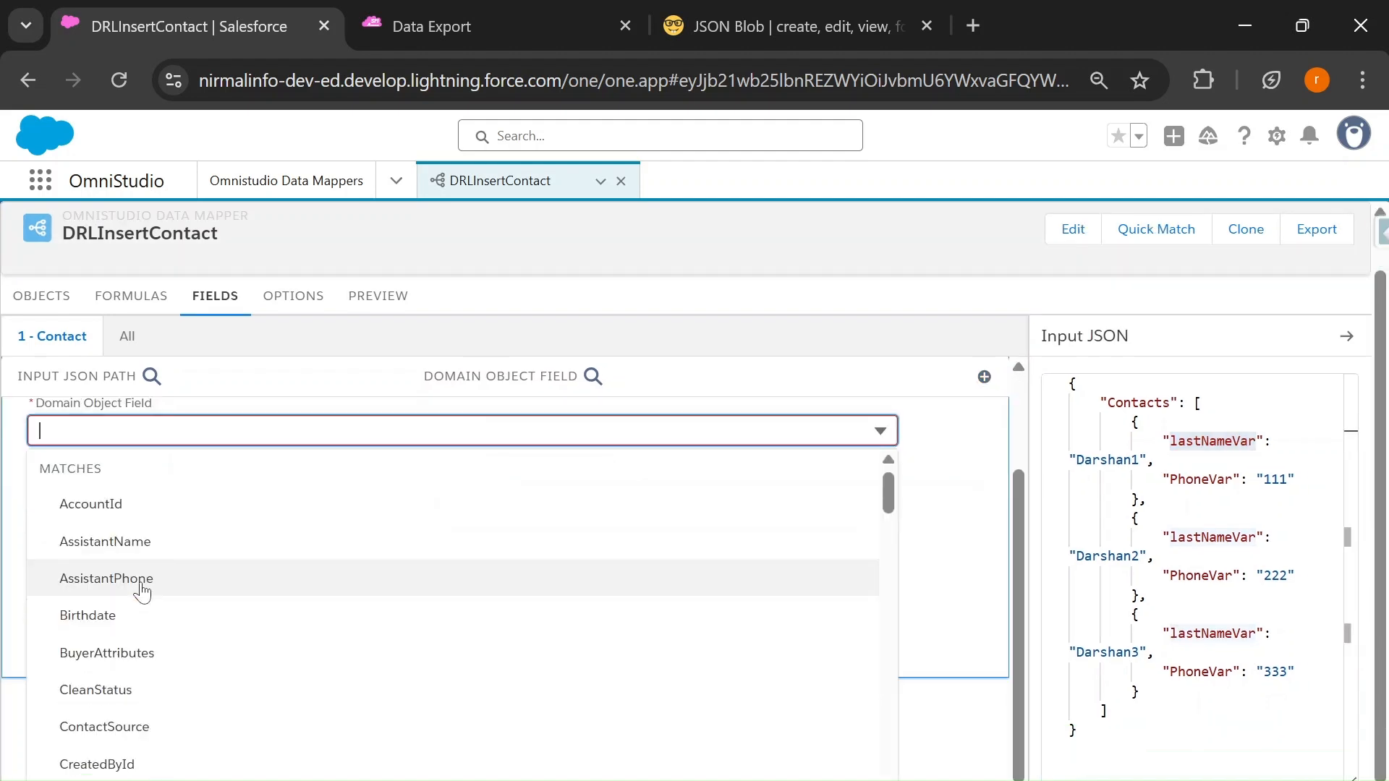
pyautogui.write('Phone')
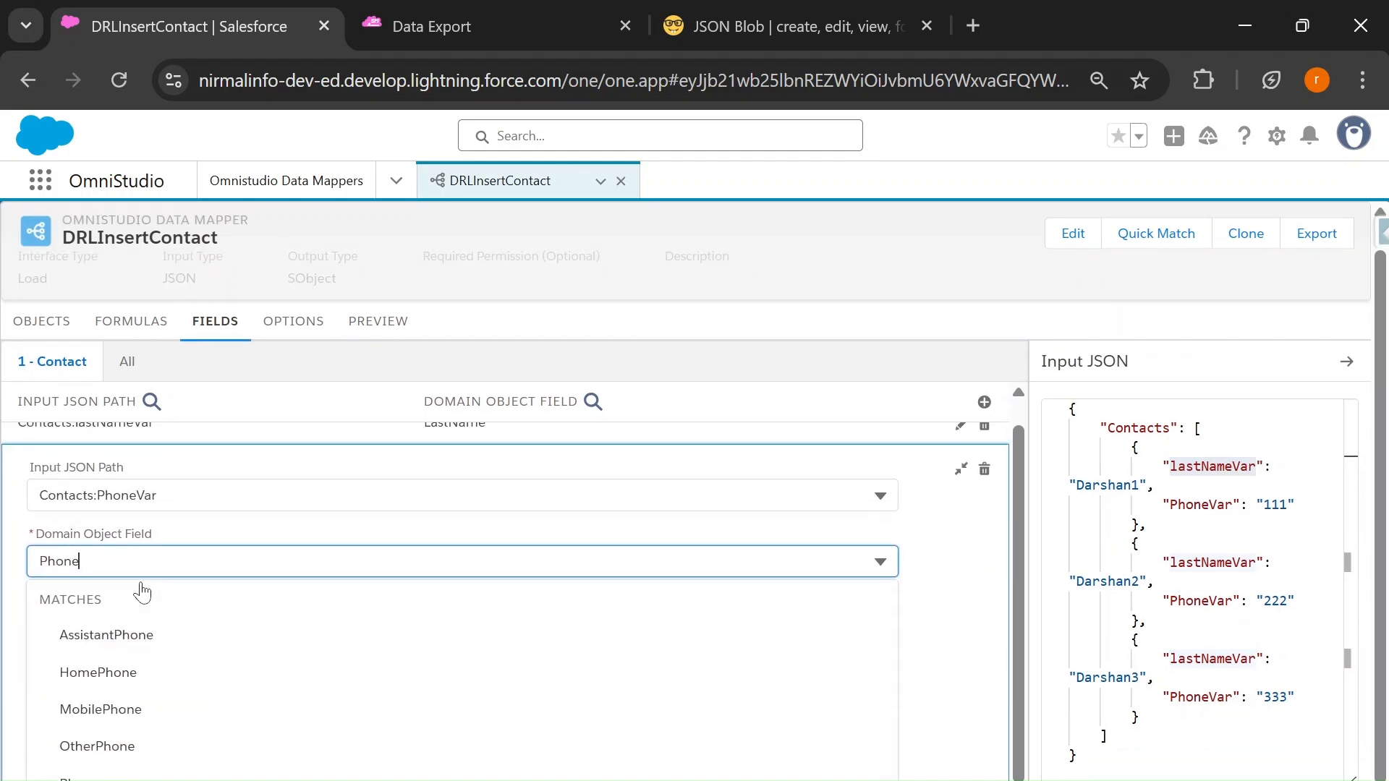
pyautogui.click(82, 776)
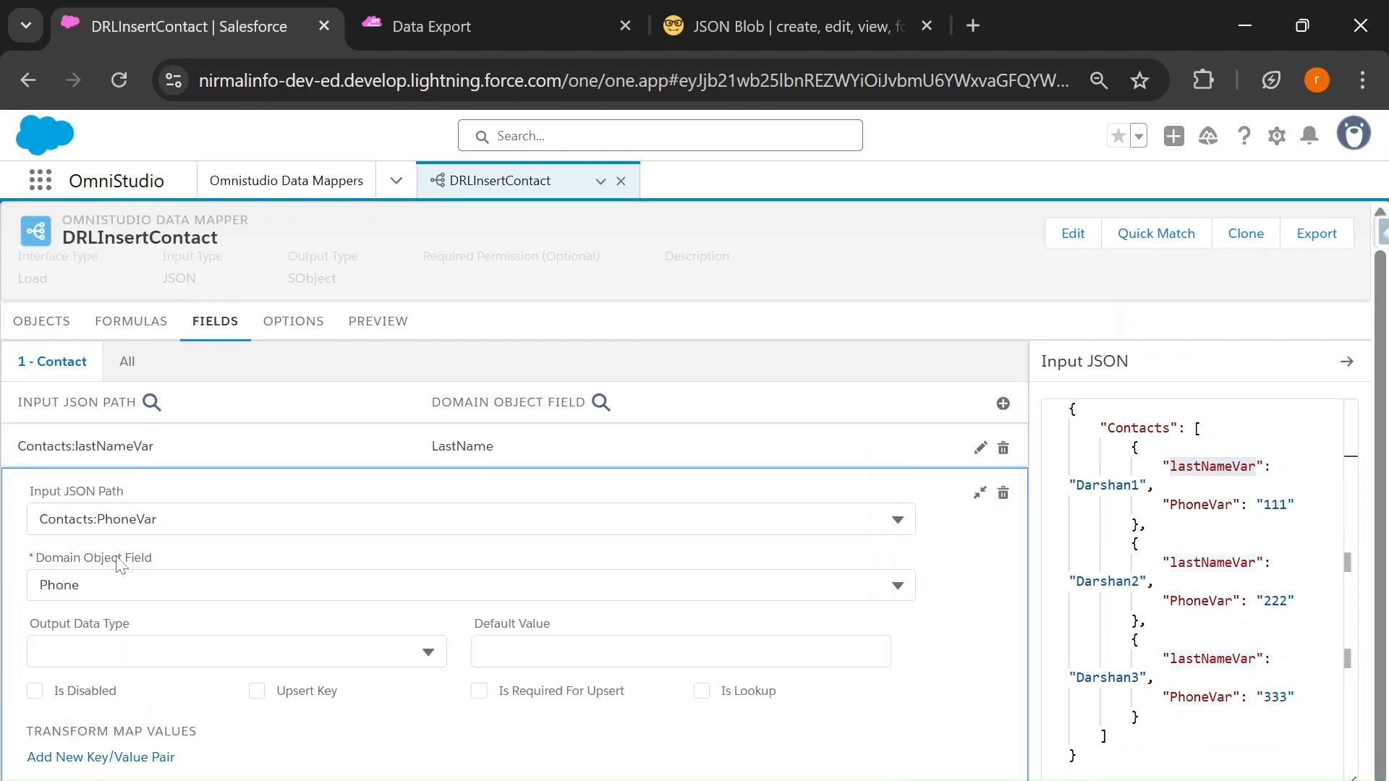
# Execute the preview with the Contacts array, then rerun the Data Export query for Contacts created today
pyautogui.click(388, 323)
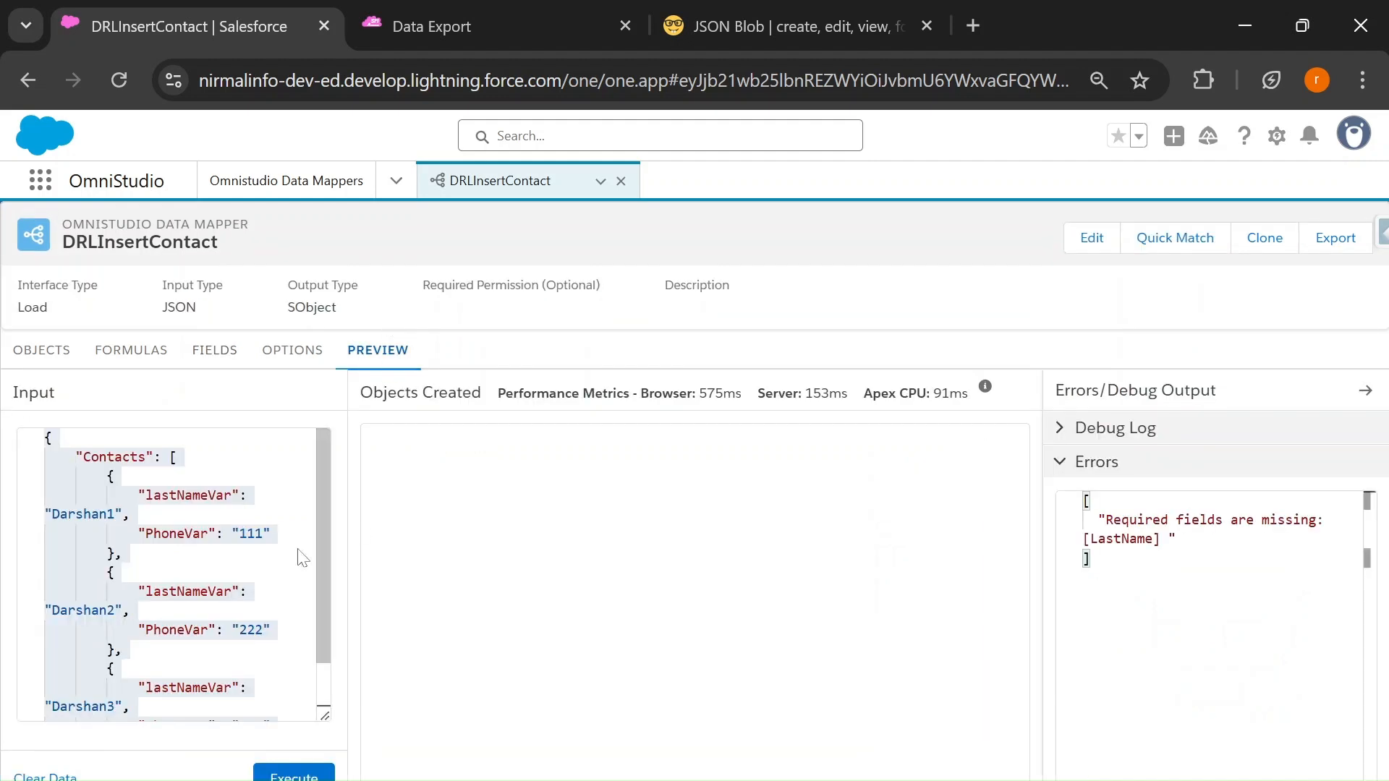
pyautogui.click(277, 776)
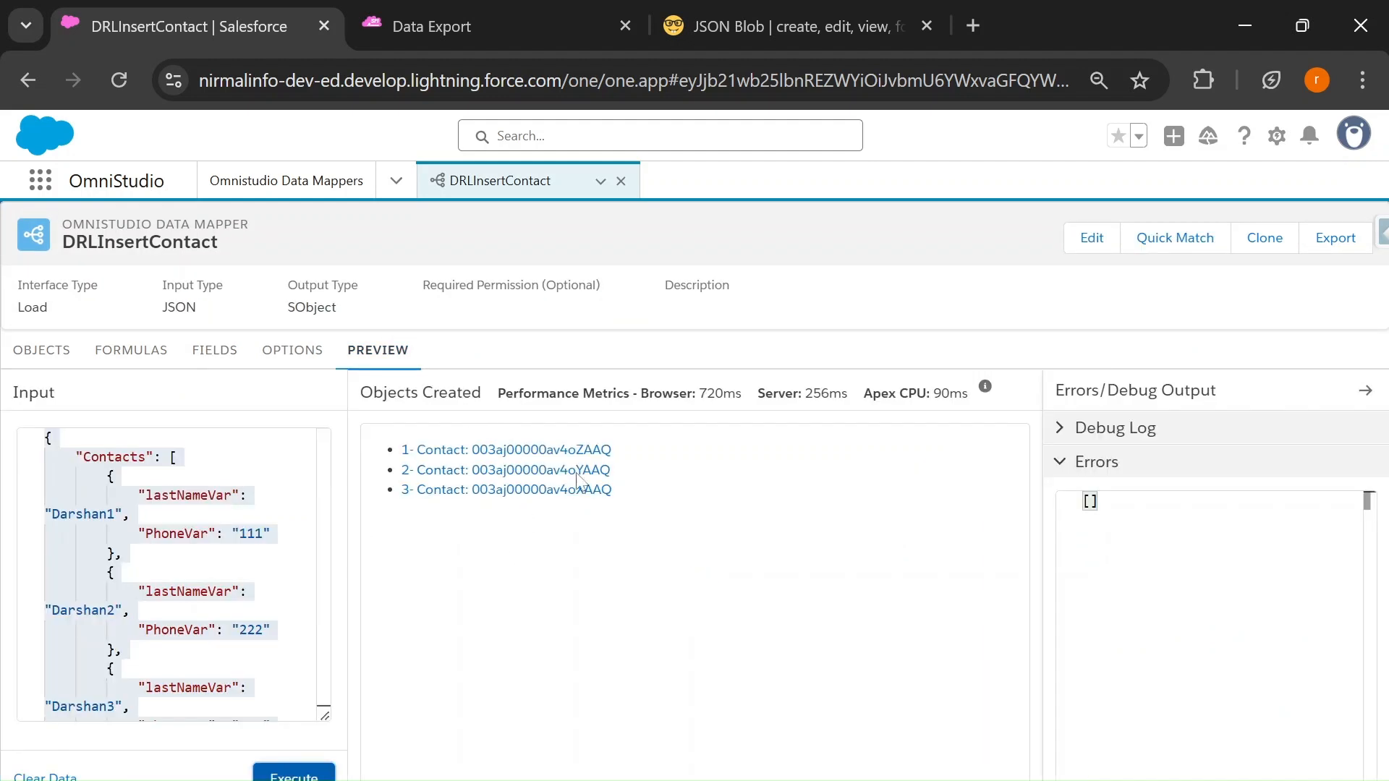
pyautogui.click(486, 9)
pyautogui.click(772, 282)
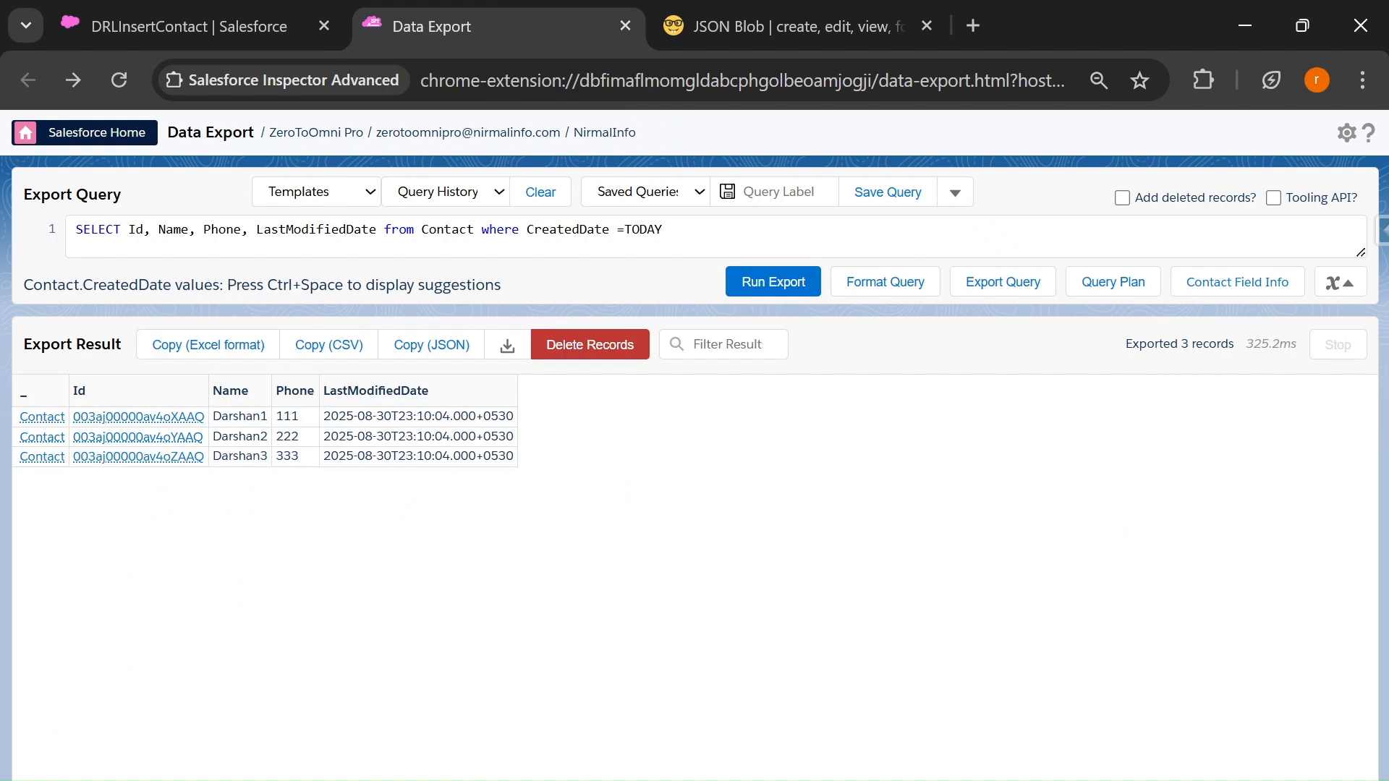
# Return to the data mapper, reduce the preview input to only the first contact's object without the Contacts array, and copy it
pyautogui.click(194, 33)
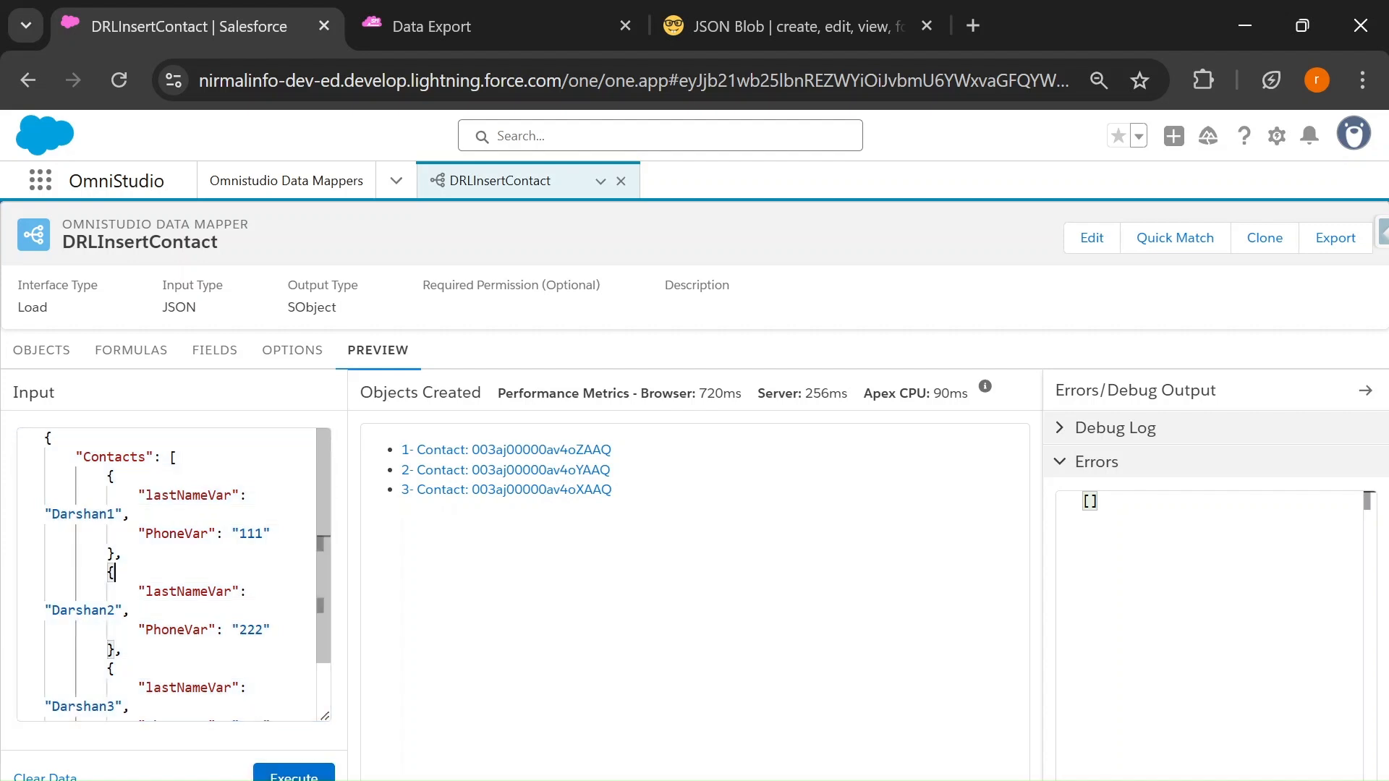
pyautogui.moveTo(107, 475); pyautogui.dragTo(120, 554)
pyautogui.hotkey('ctrl', 'c')
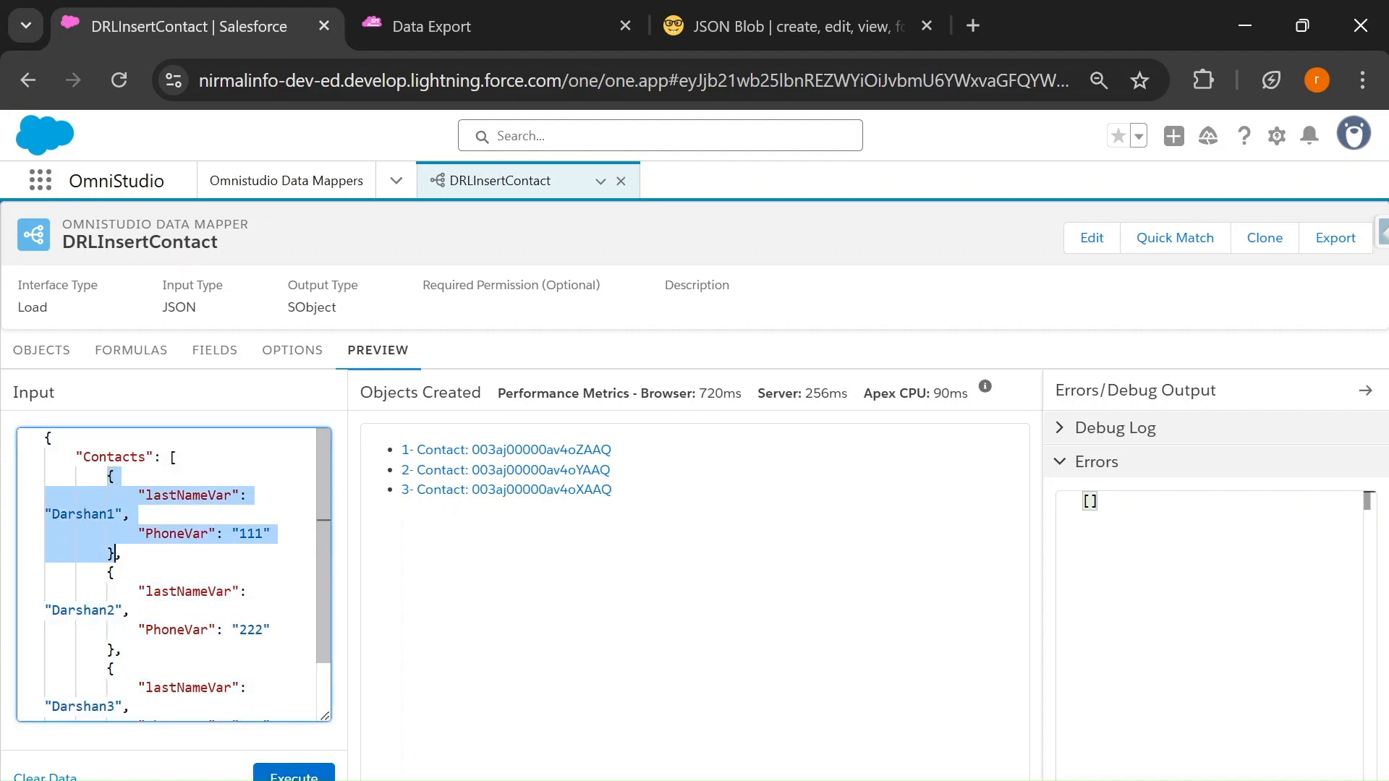
pyautogui.press('BackSpace')
pyautogui.hotkey('ctrl', 'a')
pyautogui.press('BackSpace')
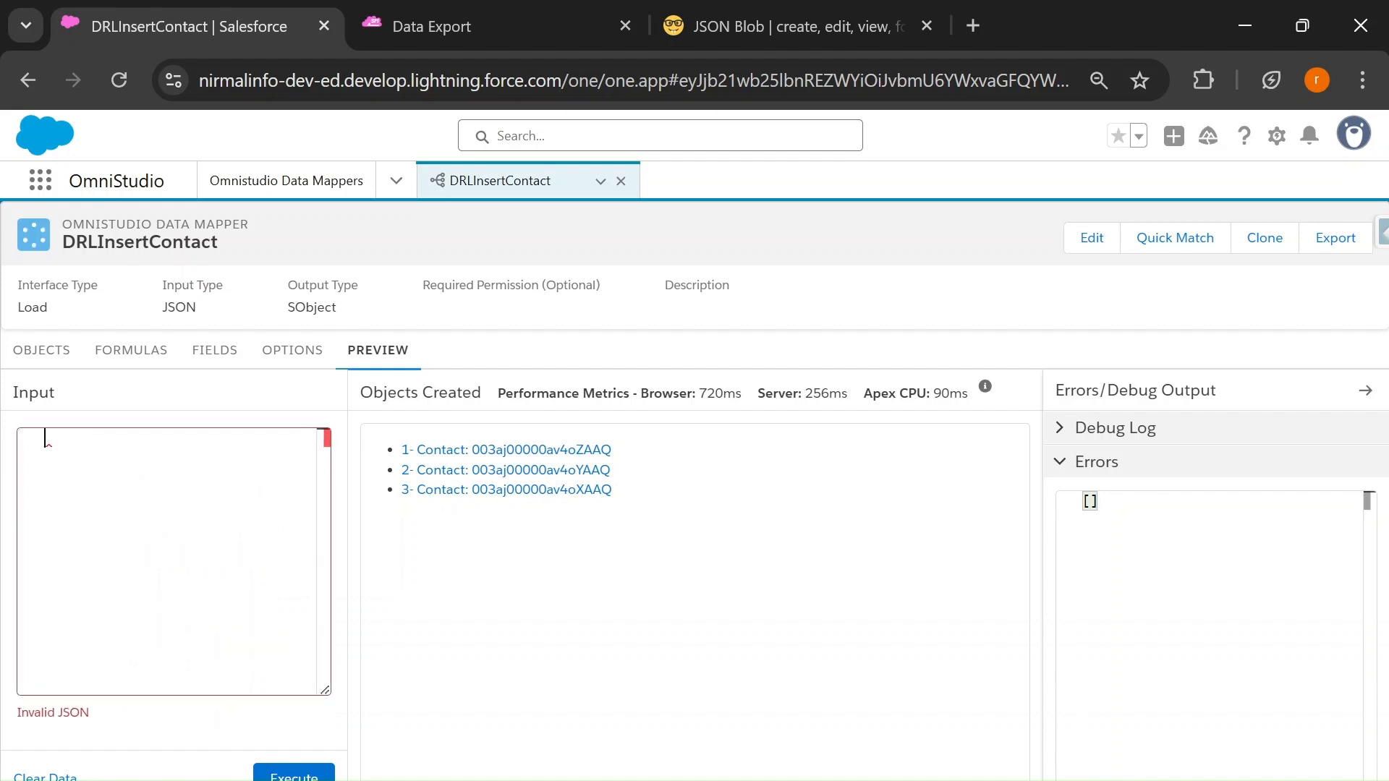
pyautogui.hotkey('ctrl', 'v')
pyautogui.hotkey('ctrl', 'a')
pyautogui.hotkey('ctrl', 'c')
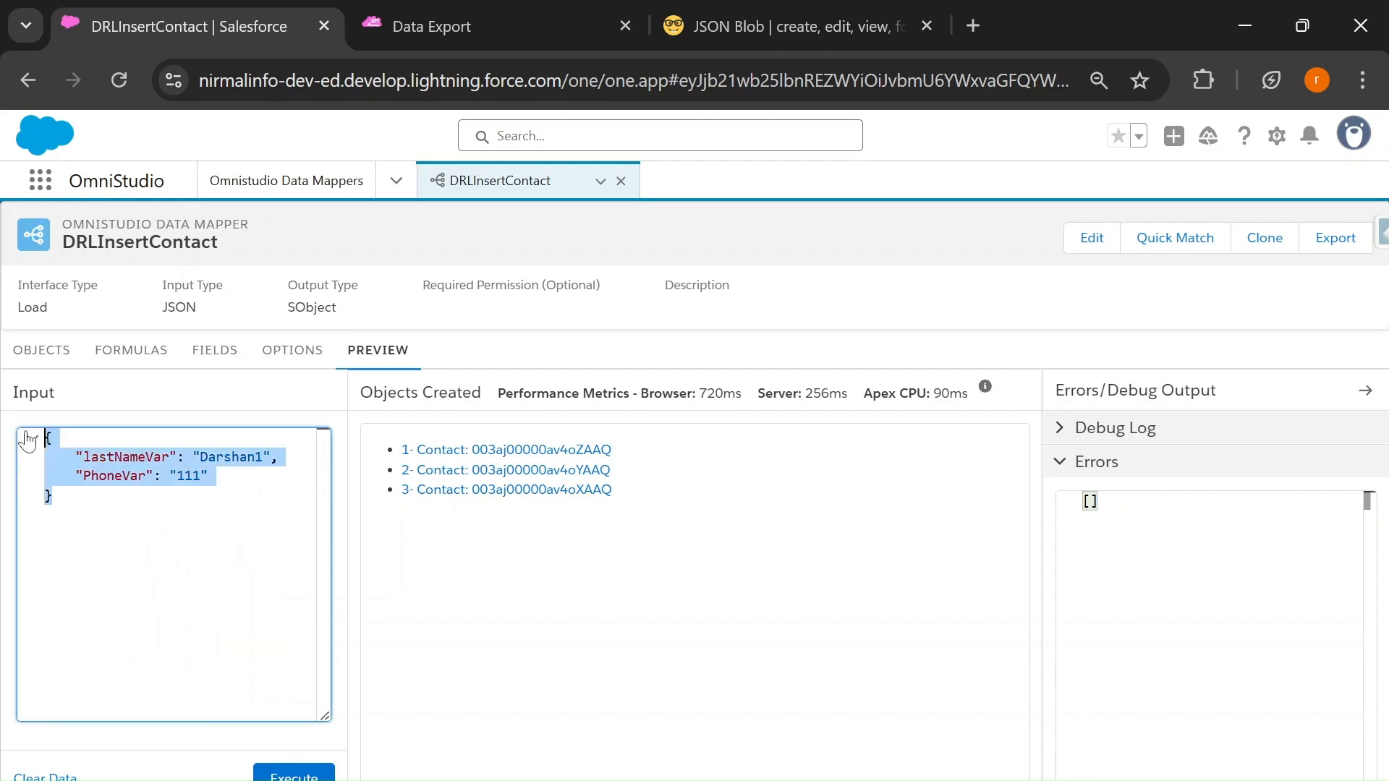
# Replace the Fields input JSON with the copied single-contact object
pyautogui.click(203, 351)
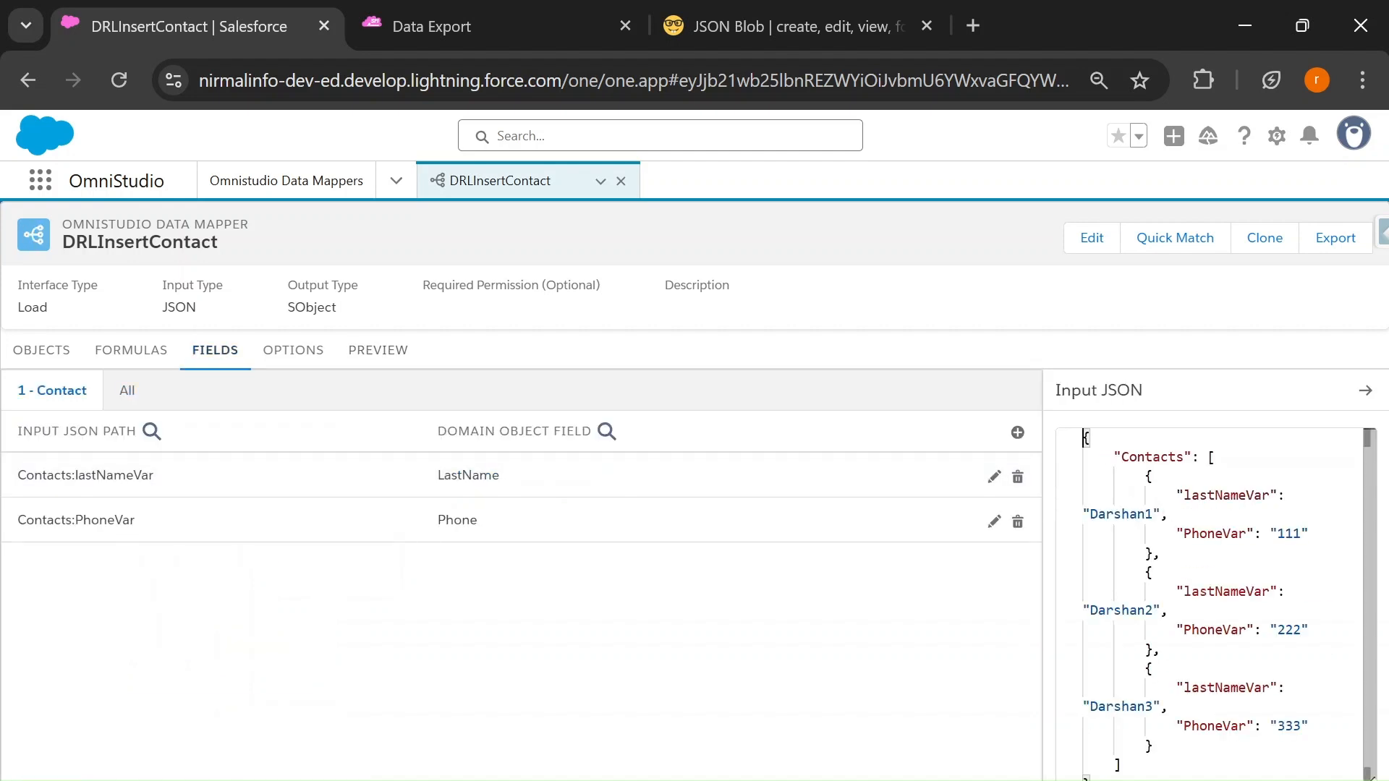
pyautogui.hotkey('ctrl', 'a')
pyautogui.press('BackSpace')
pyautogui.hotkey('ctrl', 'v')
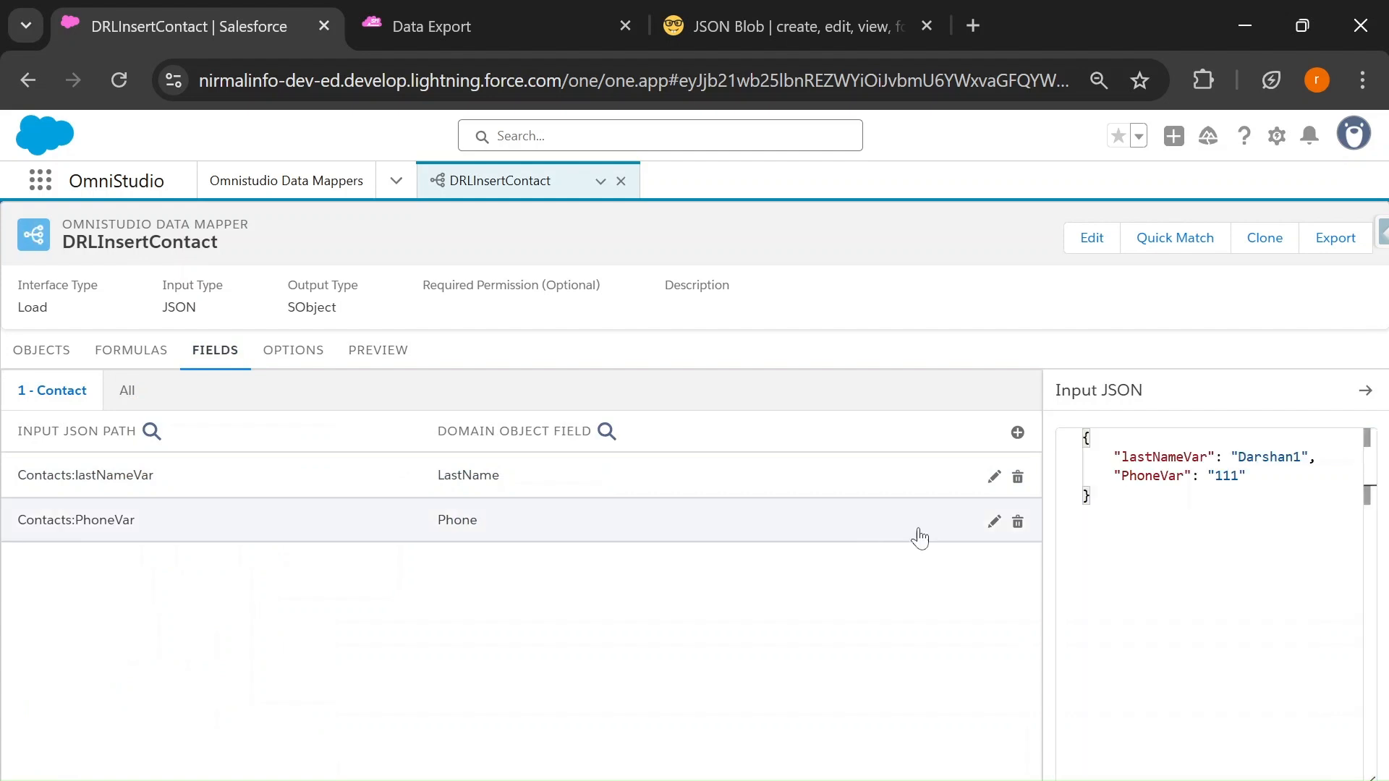
# Remap the Contact's LastName field to the lastNameVar path and its Phone field to the PhoneVar path
pyautogui.click(688, 483)
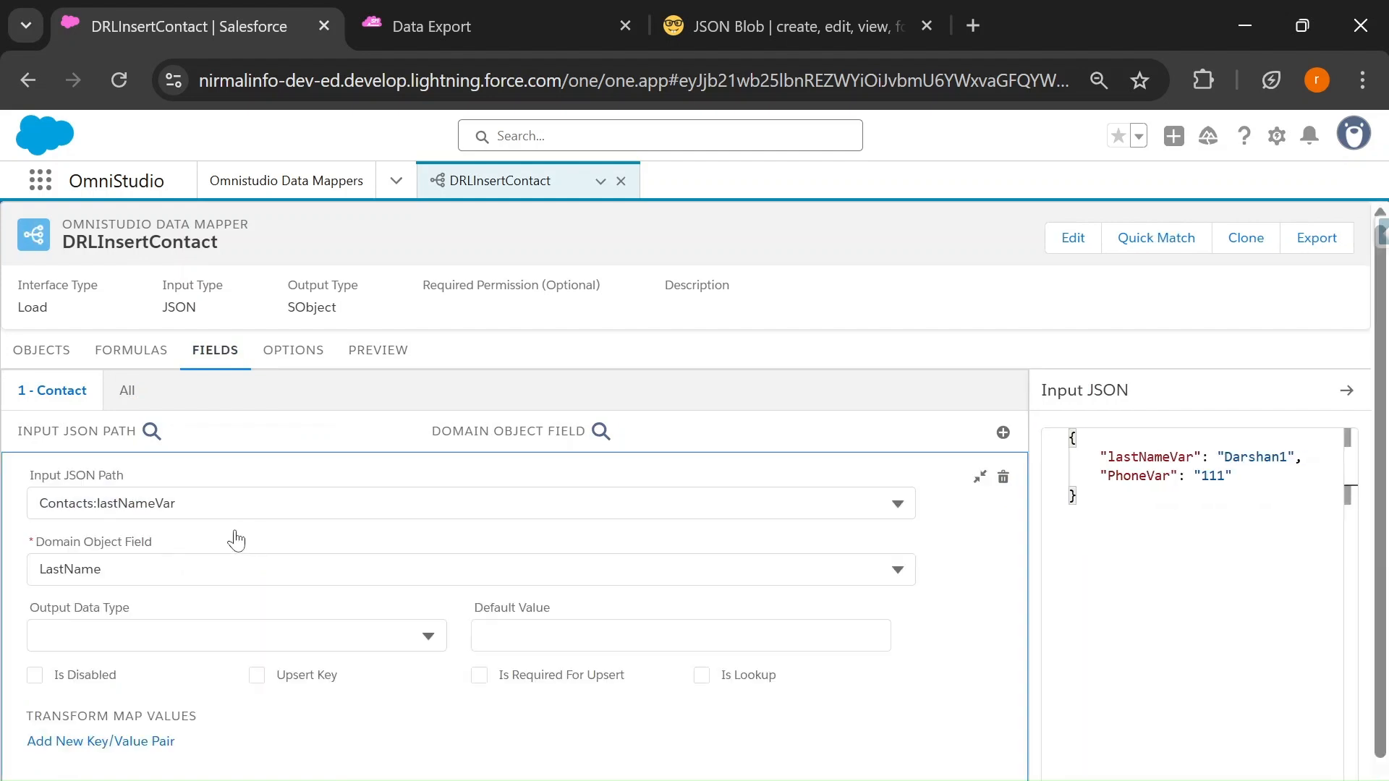
pyautogui.click(217, 504)
pyautogui.click(167, 622)
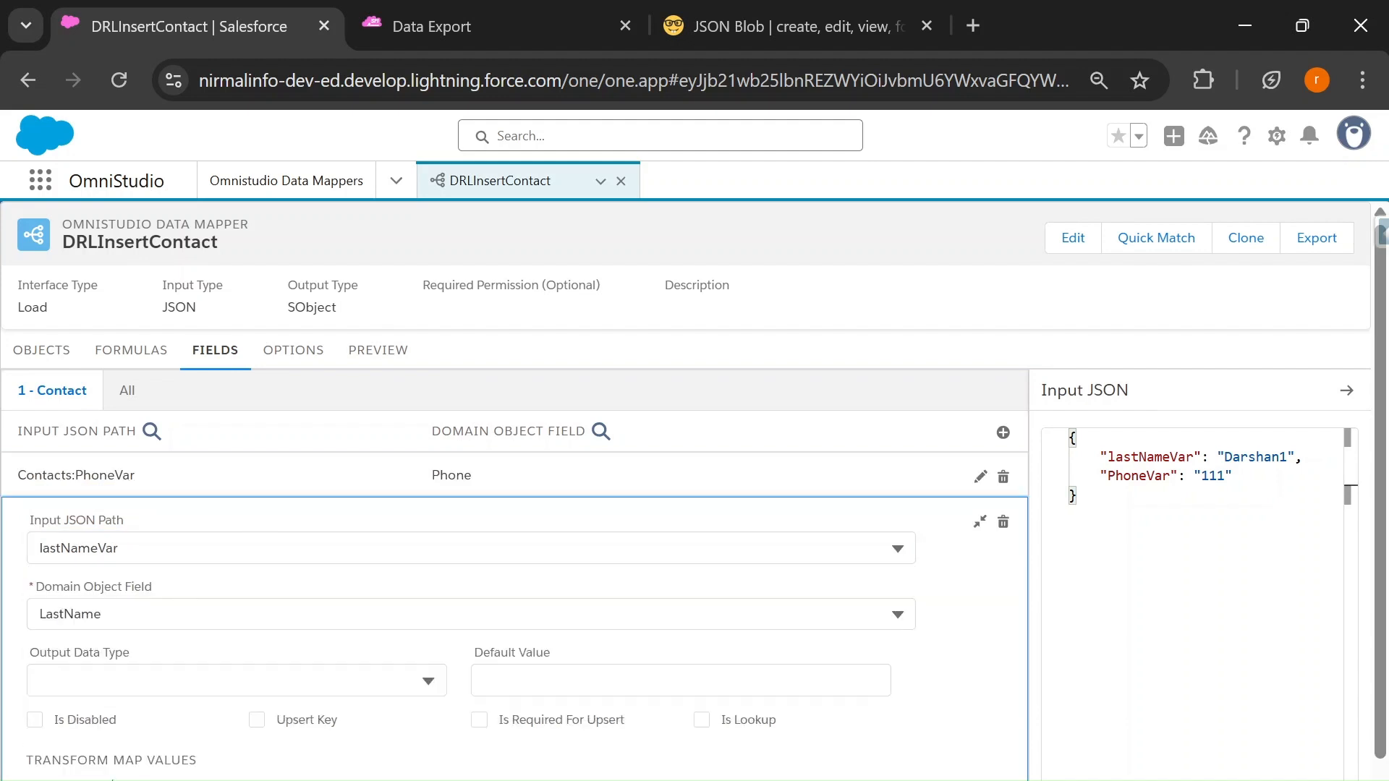
pyautogui.click(597, 471)
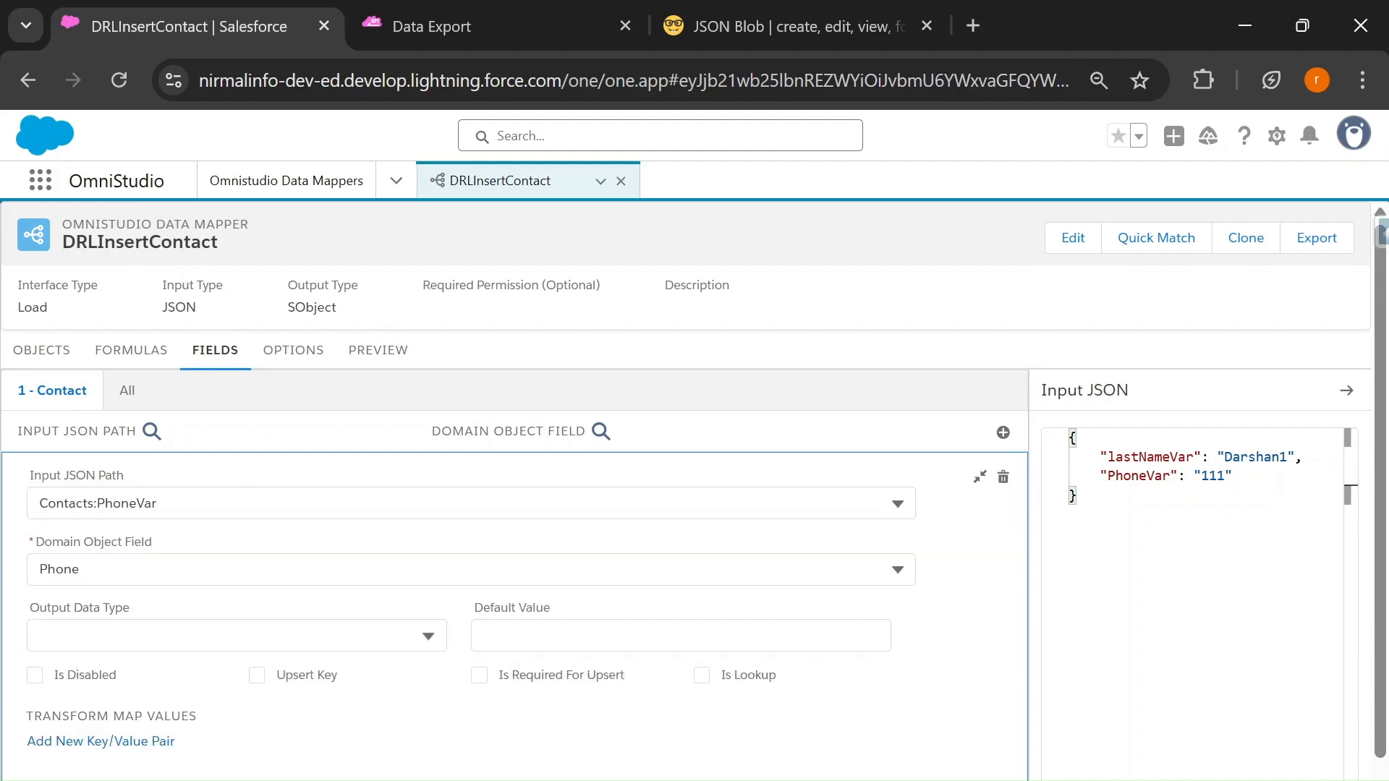
pyautogui.click(137, 503)
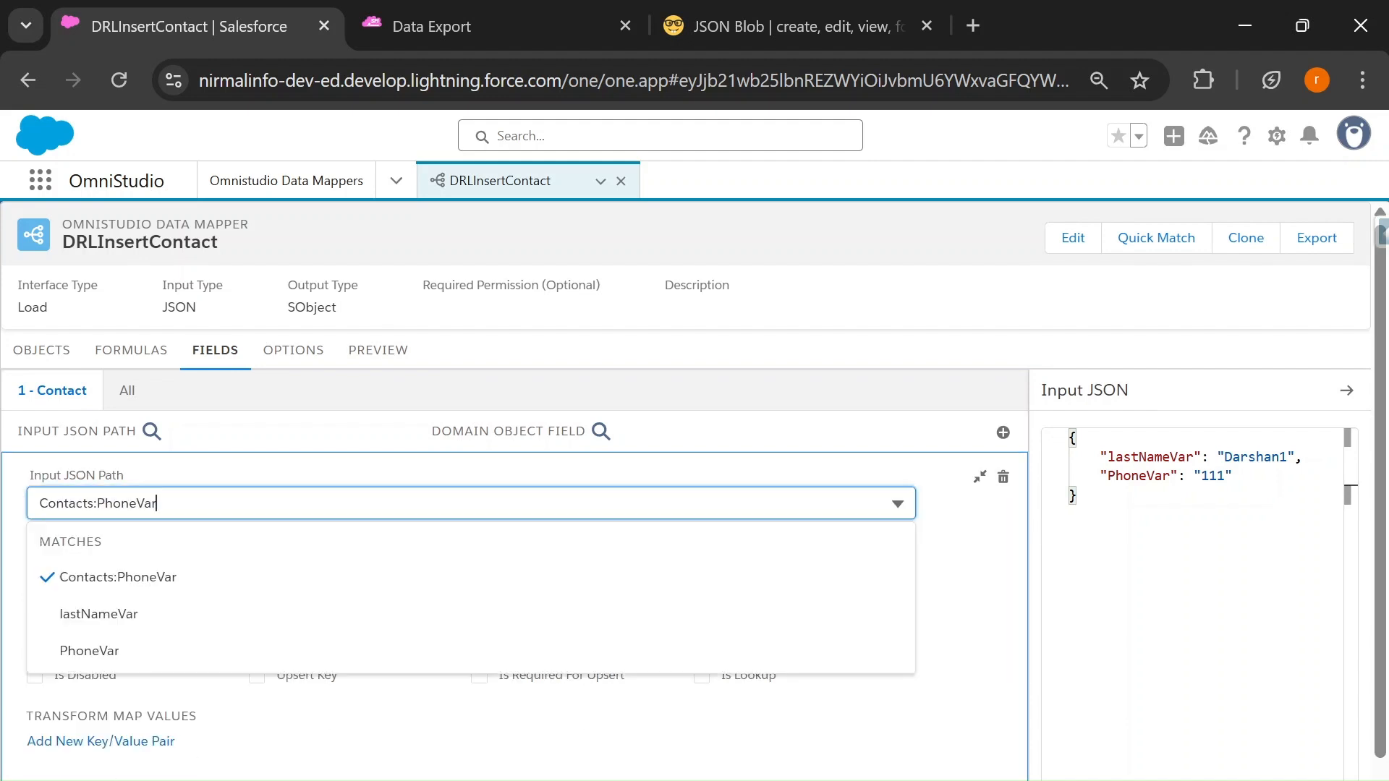
pyautogui.click(91, 651)
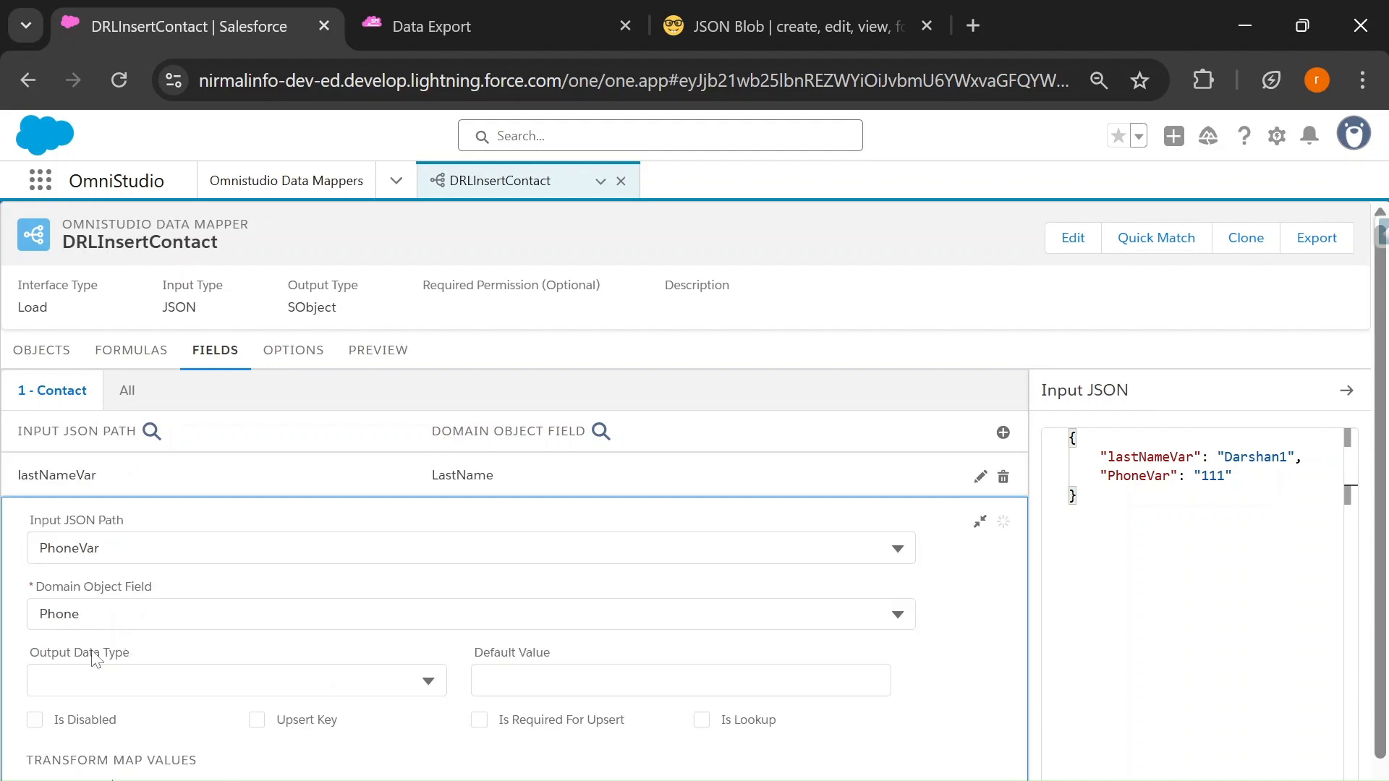
pyautogui.click(980, 521)
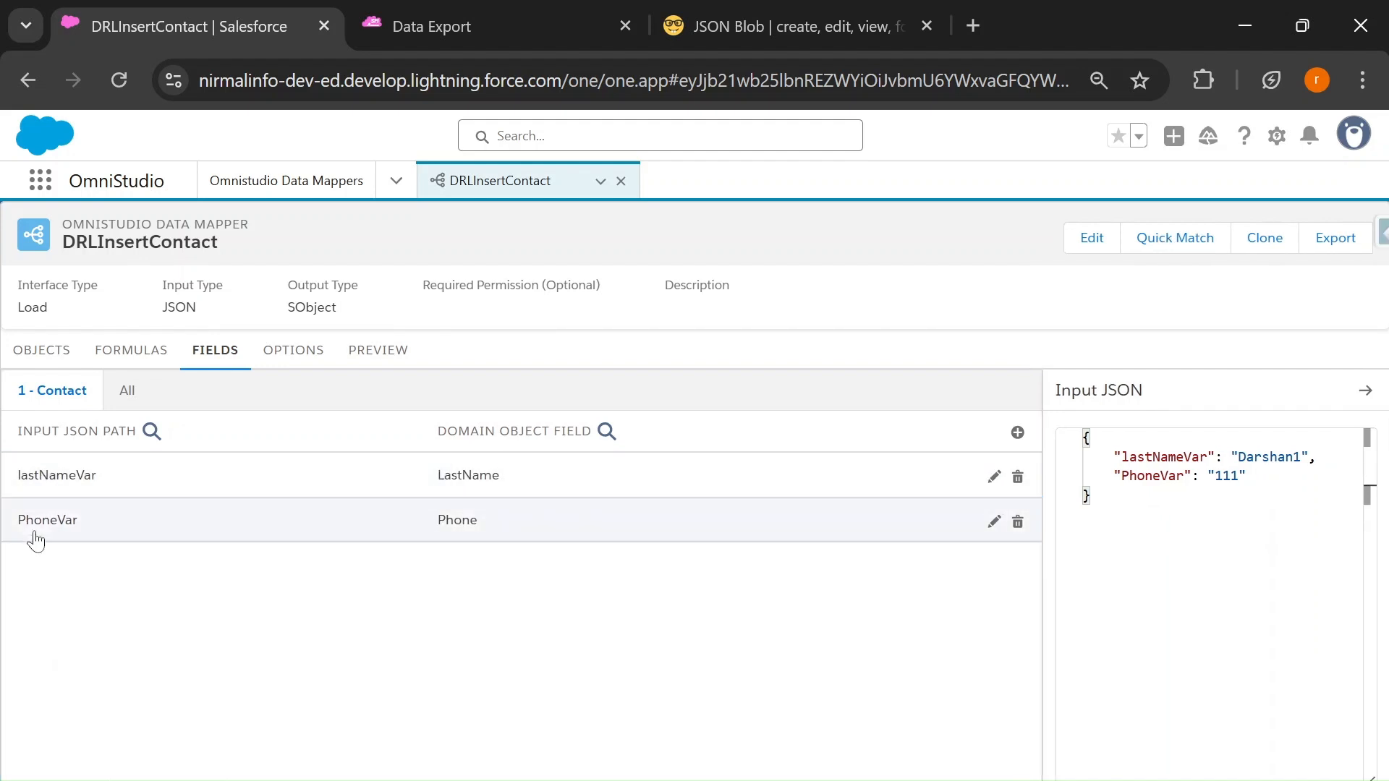
# In the preview input, change the number ending lastNameVar to 5 with a space before it, replace the phone value, and execute
pyautogui.click(378, 350)
pyautogui.click(264, 457)
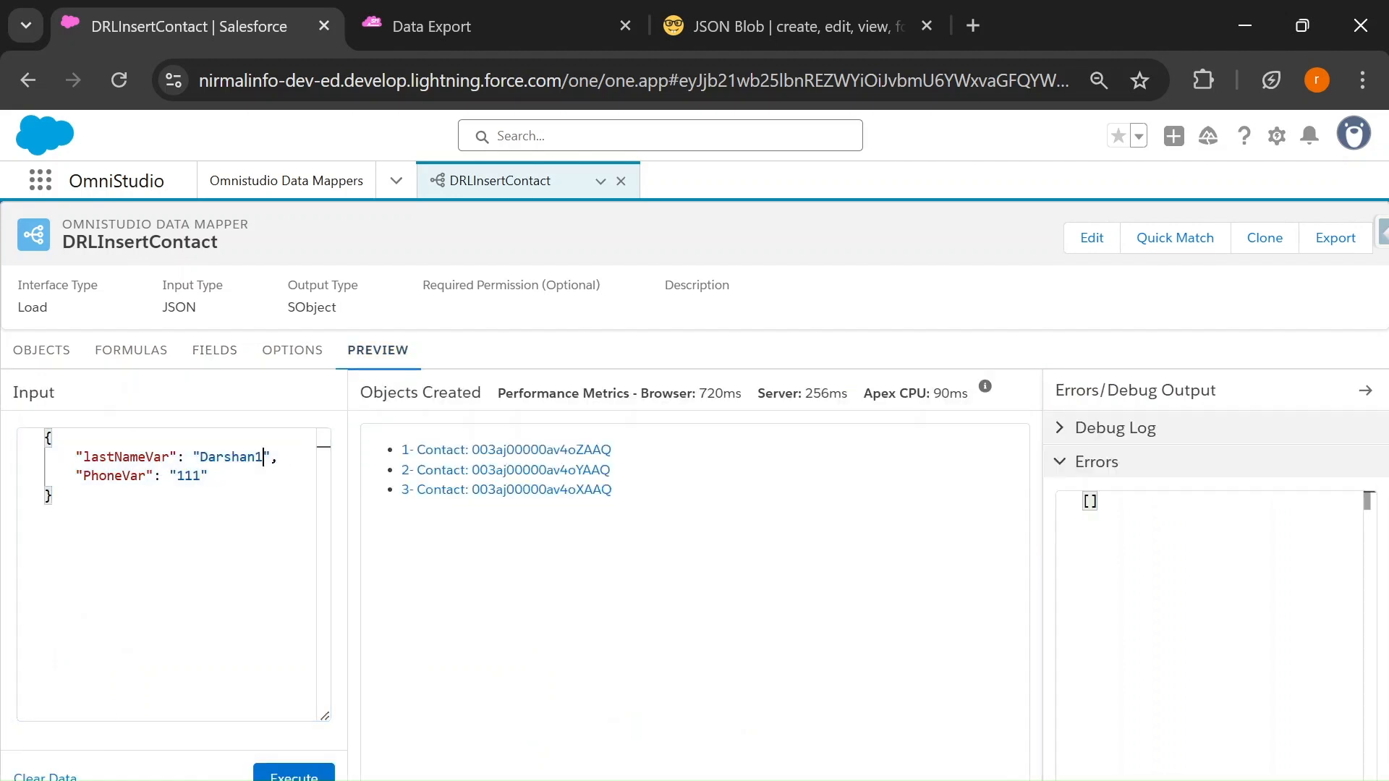
pyautogui.press('BackSpace')
pyautogui.write('5')
pyautogui.doubleClick(189, 476)
pyautogui.write('5555')
pyautogui.click(300, 772)
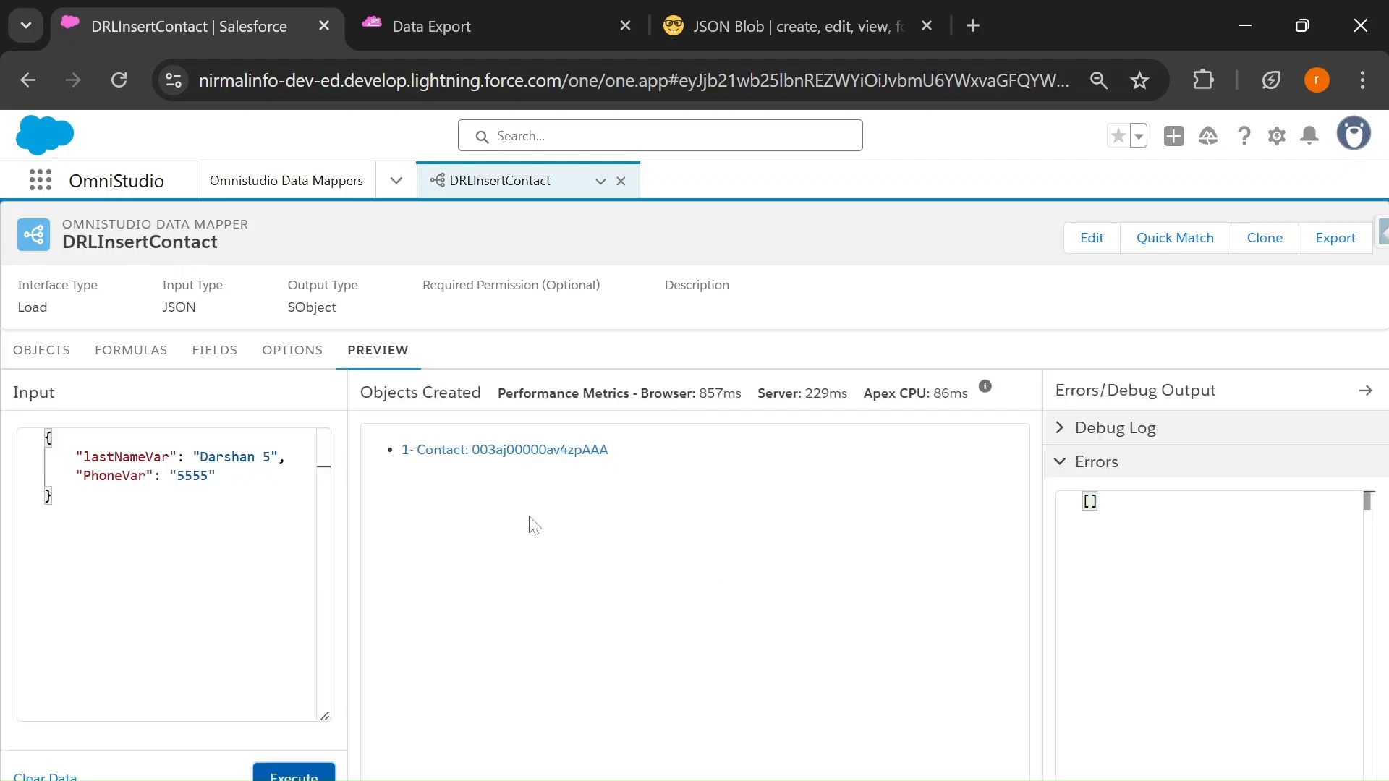
# Rerun the Data Export query for Contacts created today, and return to the data mapper's field mappings
pyautogui.click(477, 8)
pyautogui.click(774, 278)
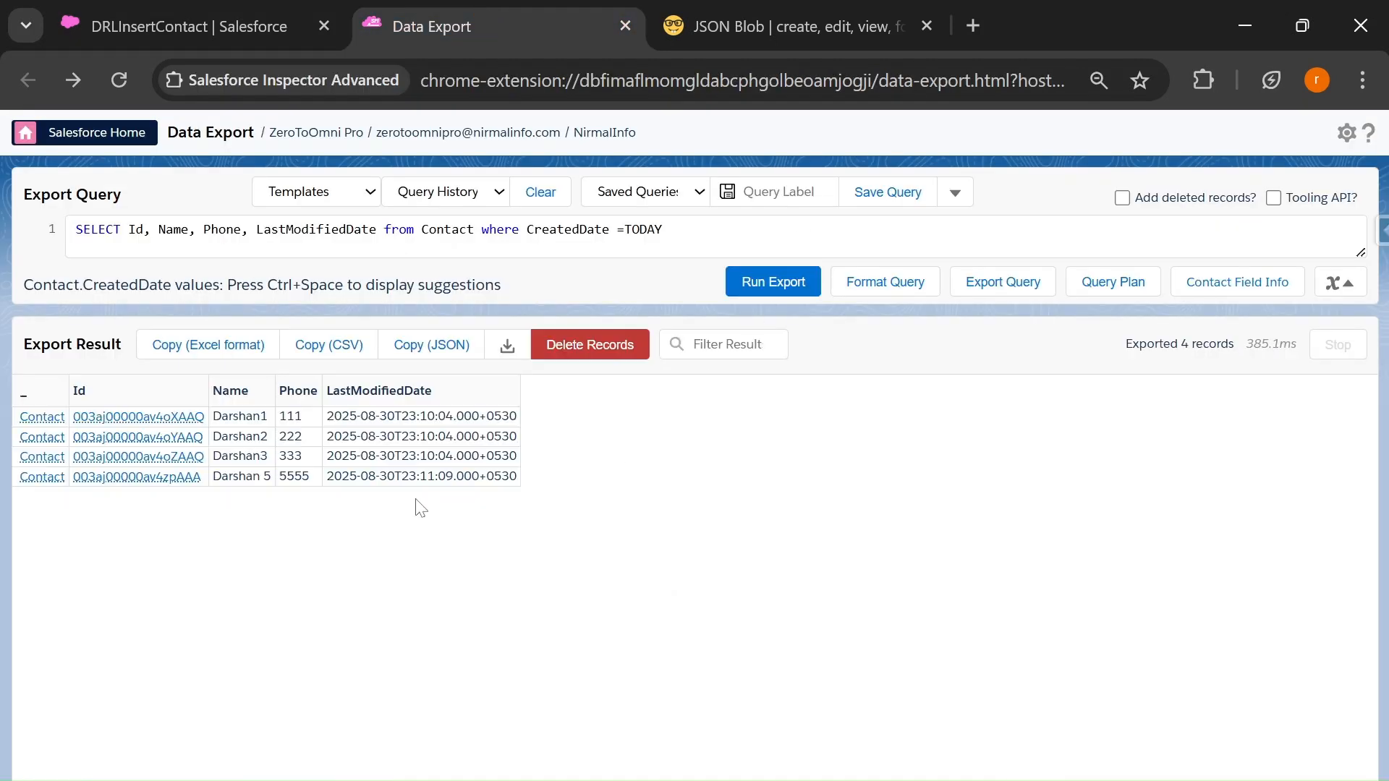
pyautogui.click(175, 10)
pyautogui.click(216, 359)
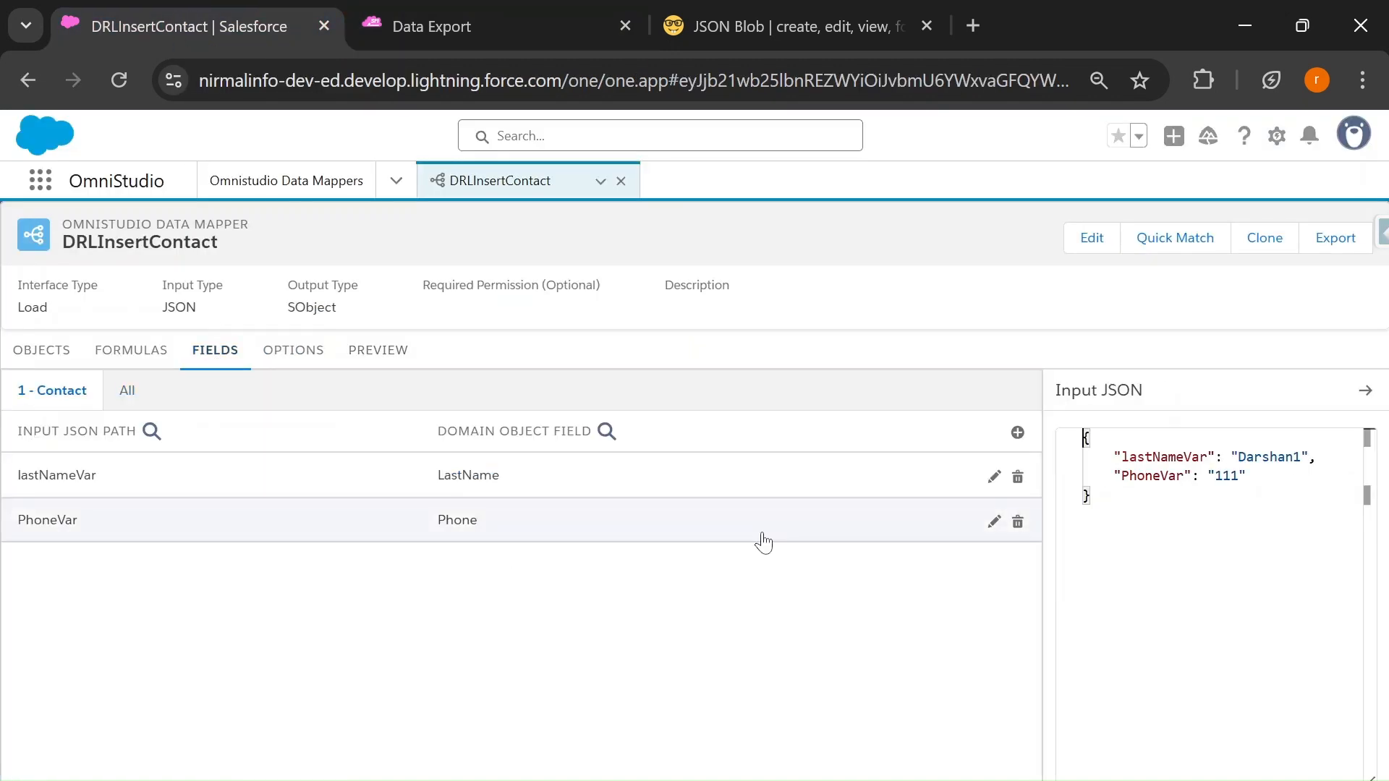
# Replace the PhoneVar value in the preview input with a different phone number, keeping the same lastNameVar value
pyautogui.click(378, 350)
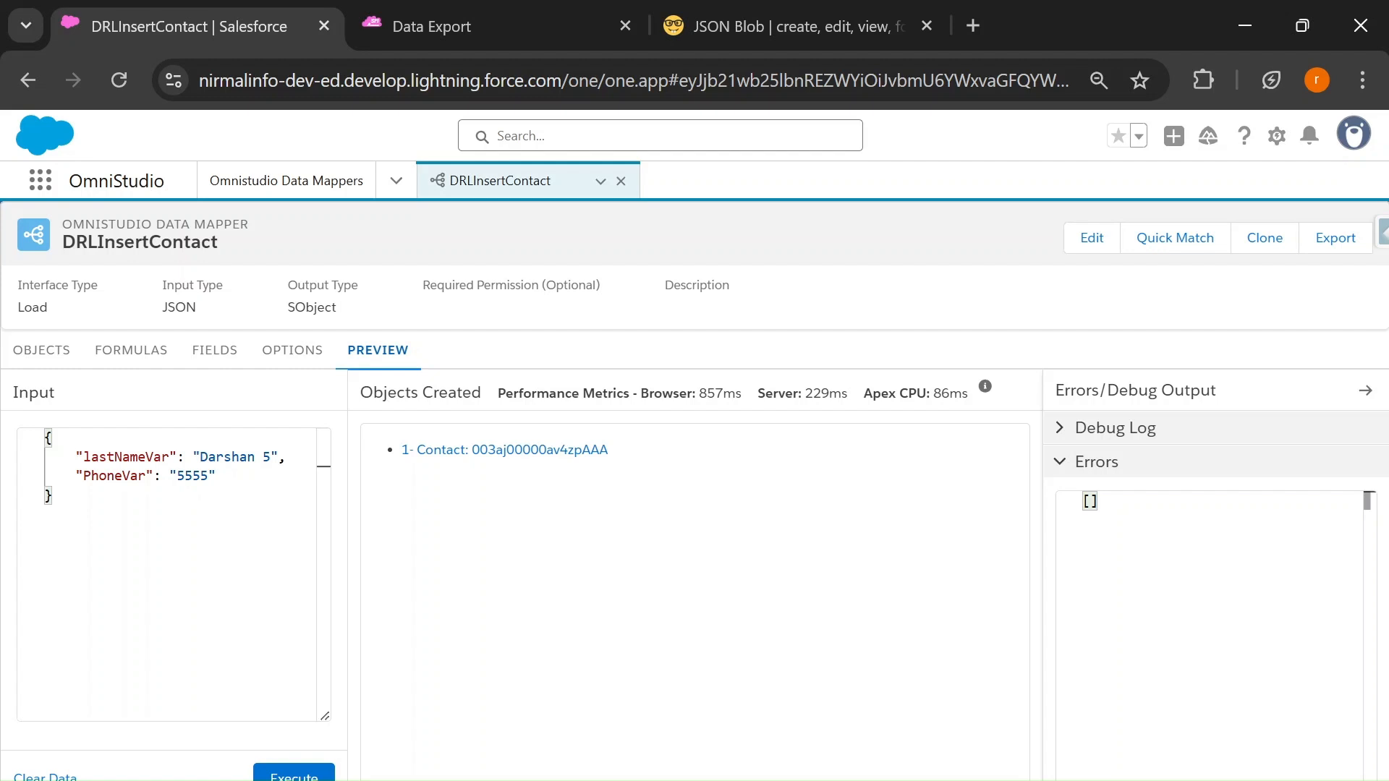
pyautogui.doubleClick(126, 458)
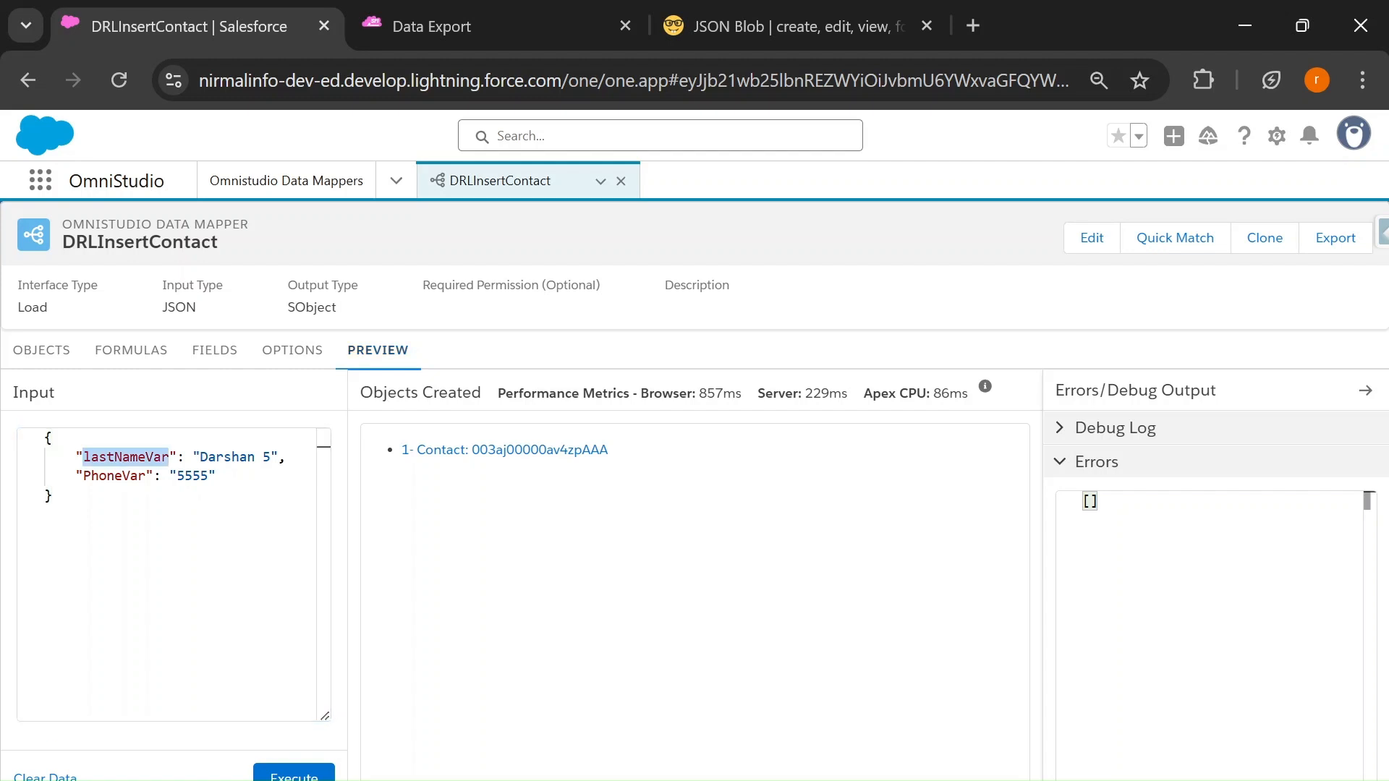
pyautogui.moveTo(200, 457); pyautogui.dragTo(271, 457)
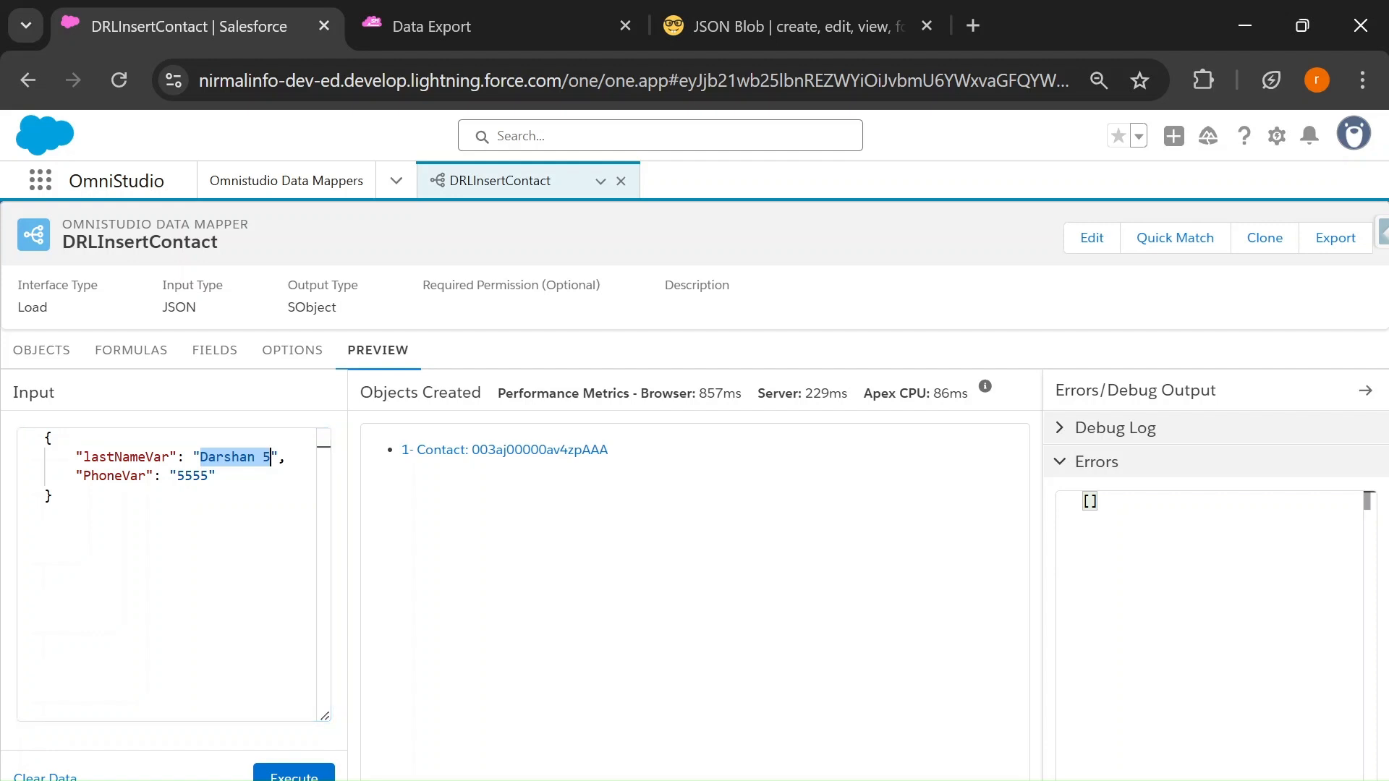
pyautogui.doubleClick(193, 476)
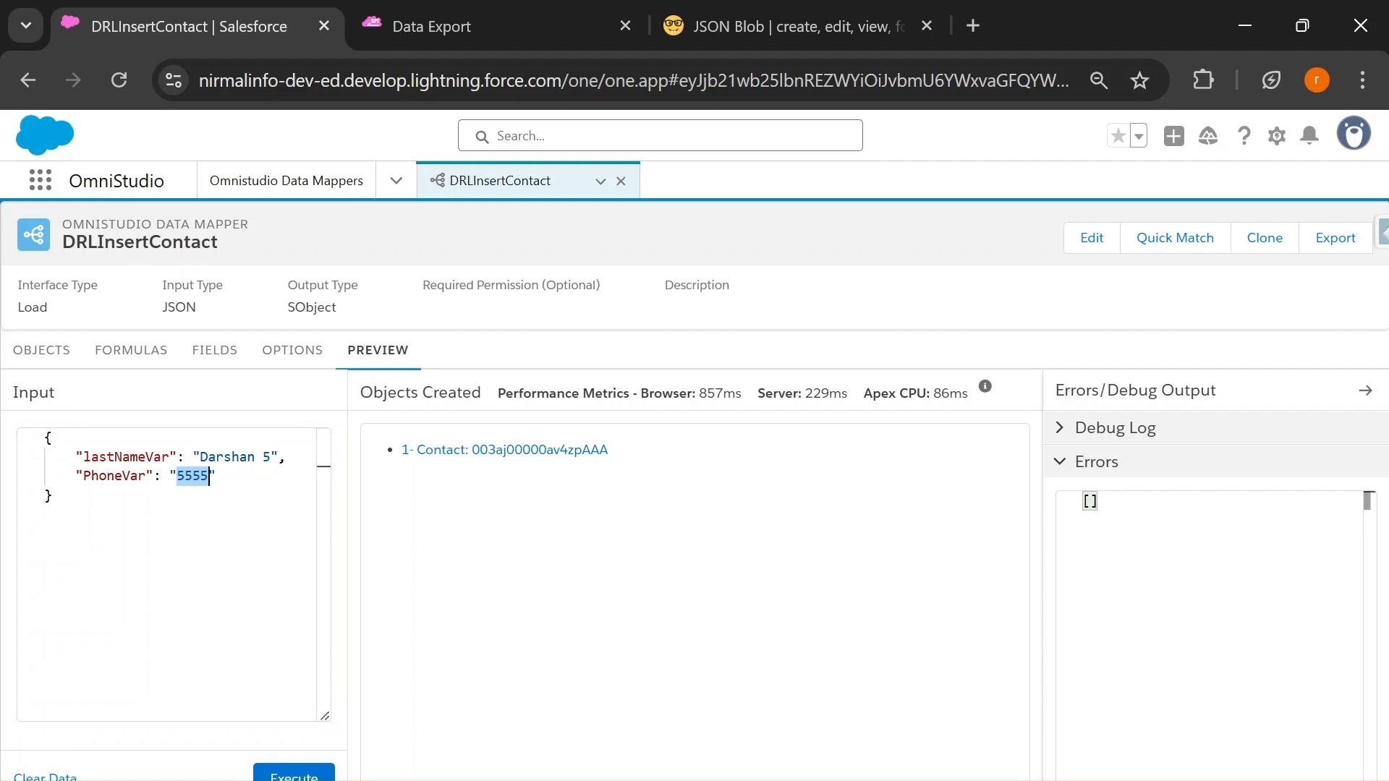
pyautogui.write('666')
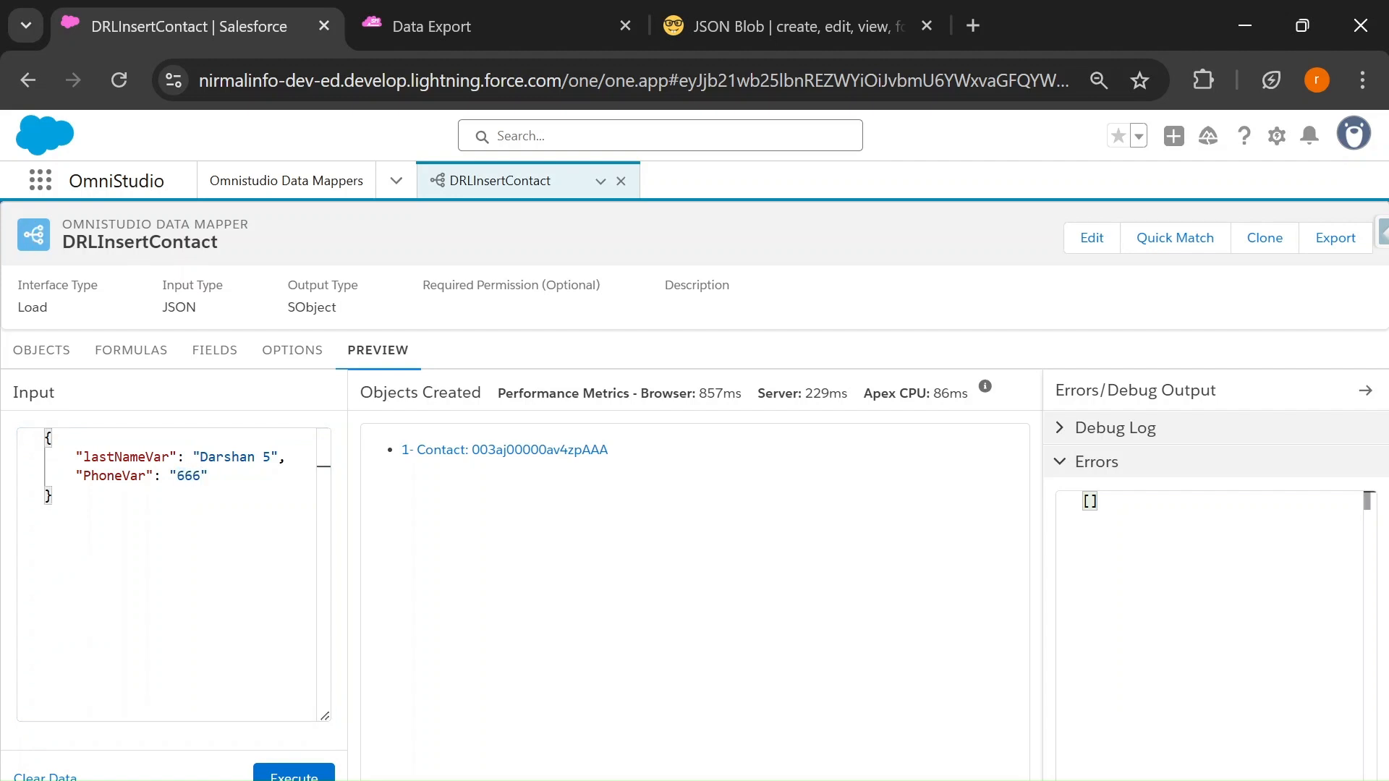
# Mark the lastNameVar to LastName field mapping as an Upsert Key
pyautogui.click(215, 350)
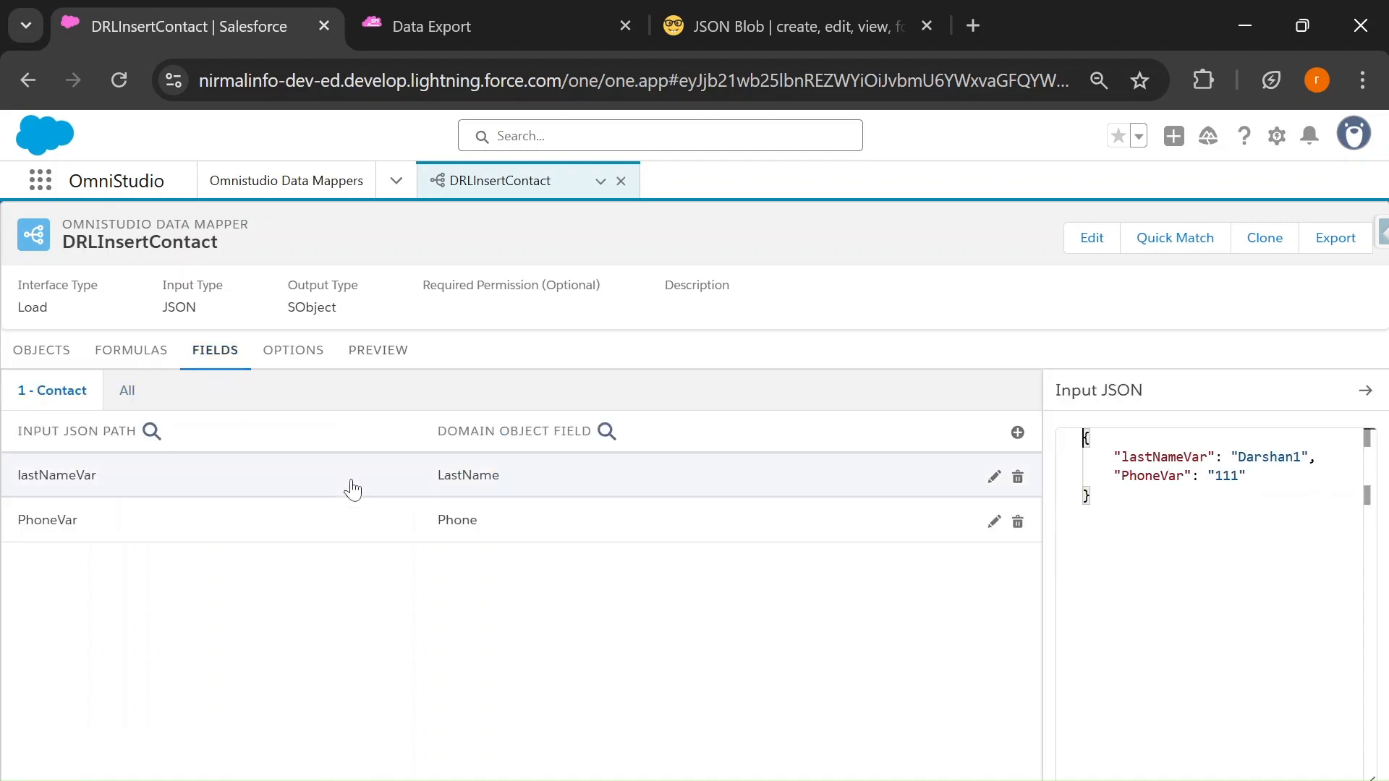
pyautogui.click(505, 474)
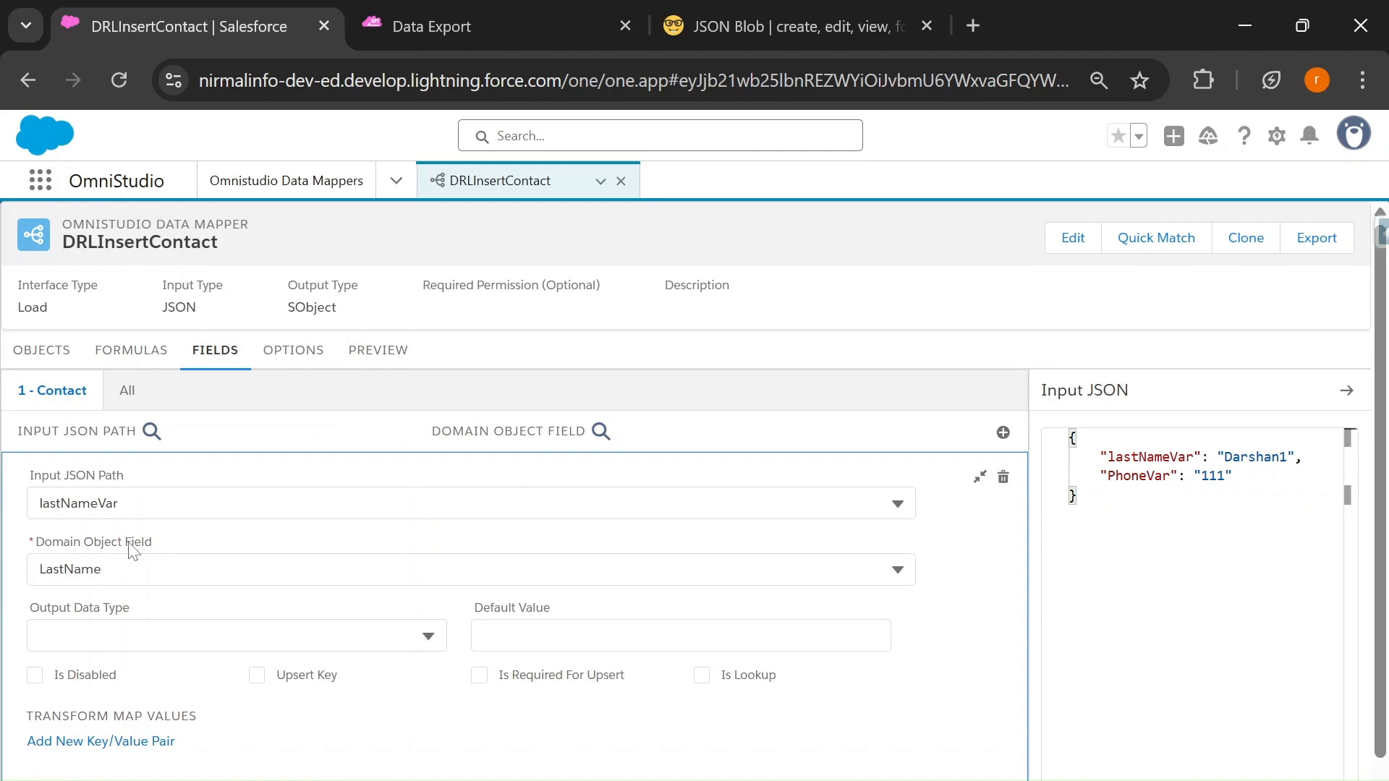
pyautogui.click(257, 675)
# Review the preview input's last name and phone values, then rerun the Data Export query to check the Contacts before executing
pyautogui.click(378, 350)
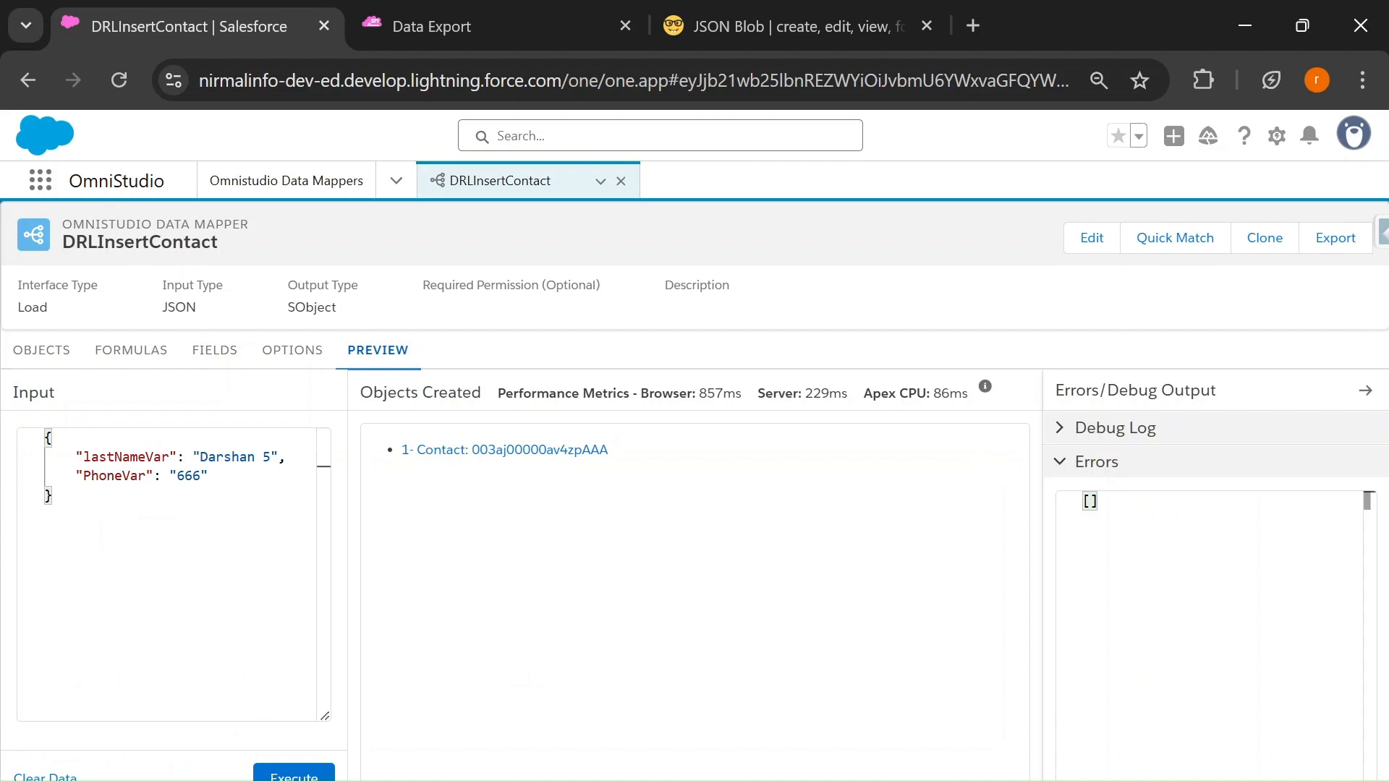
pyautogui.doubleClick(246, 457)
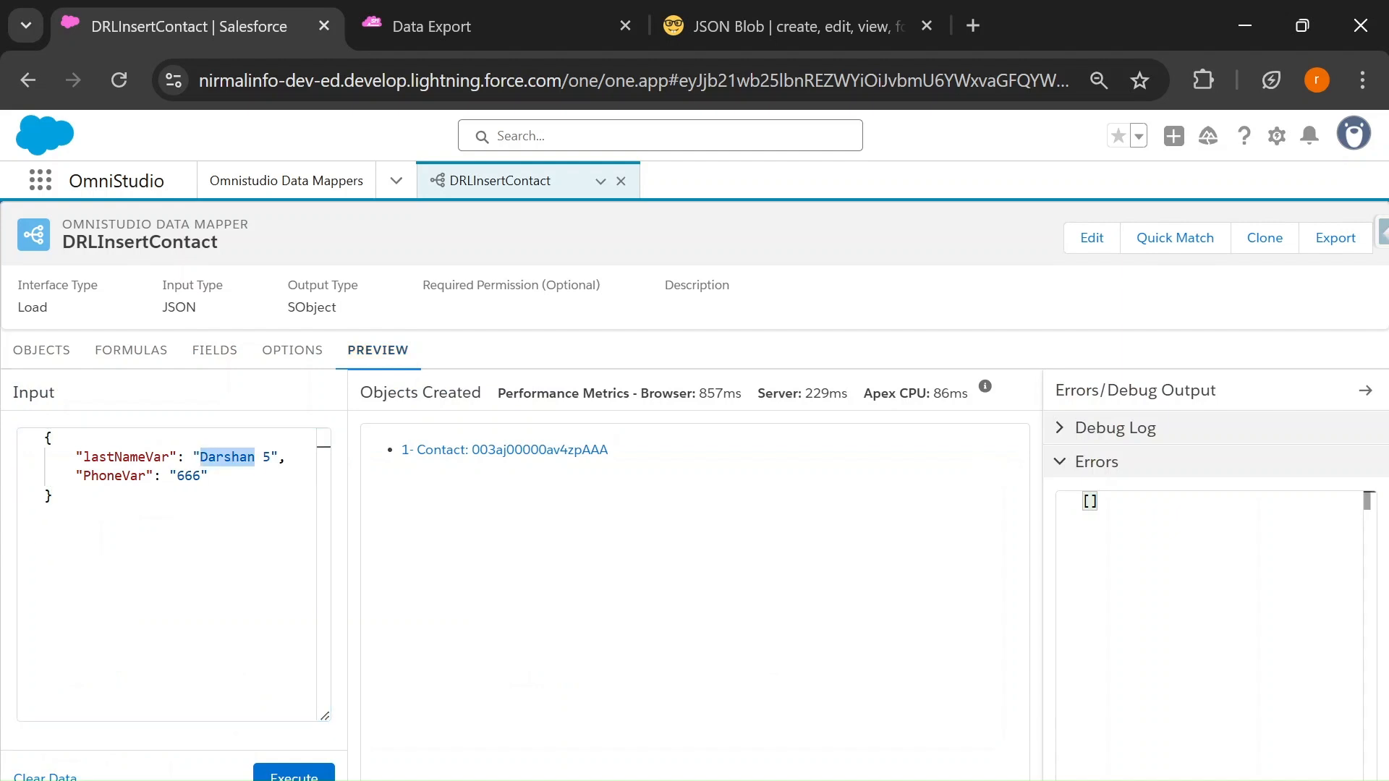
pyautogui.doubleClick(188, 475)
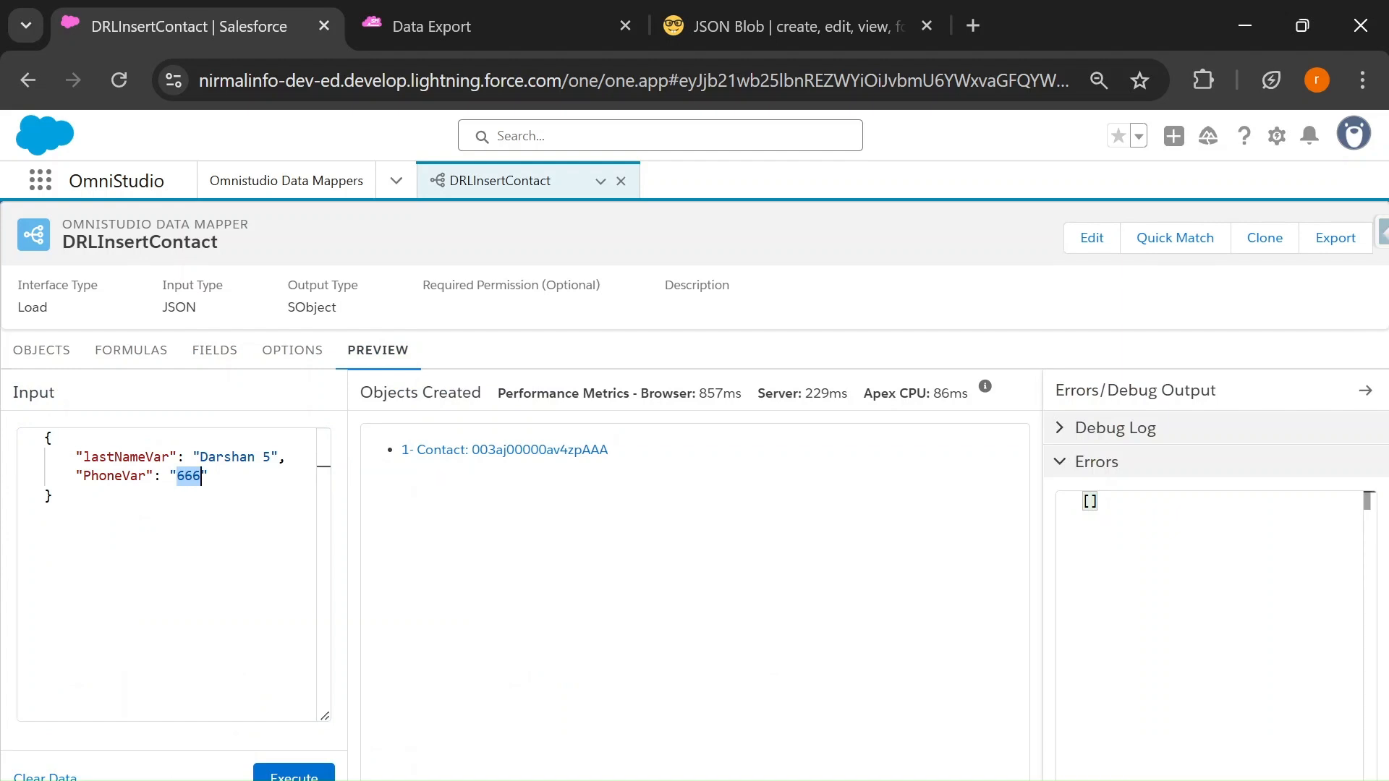
pyautogui.click(432, 26)
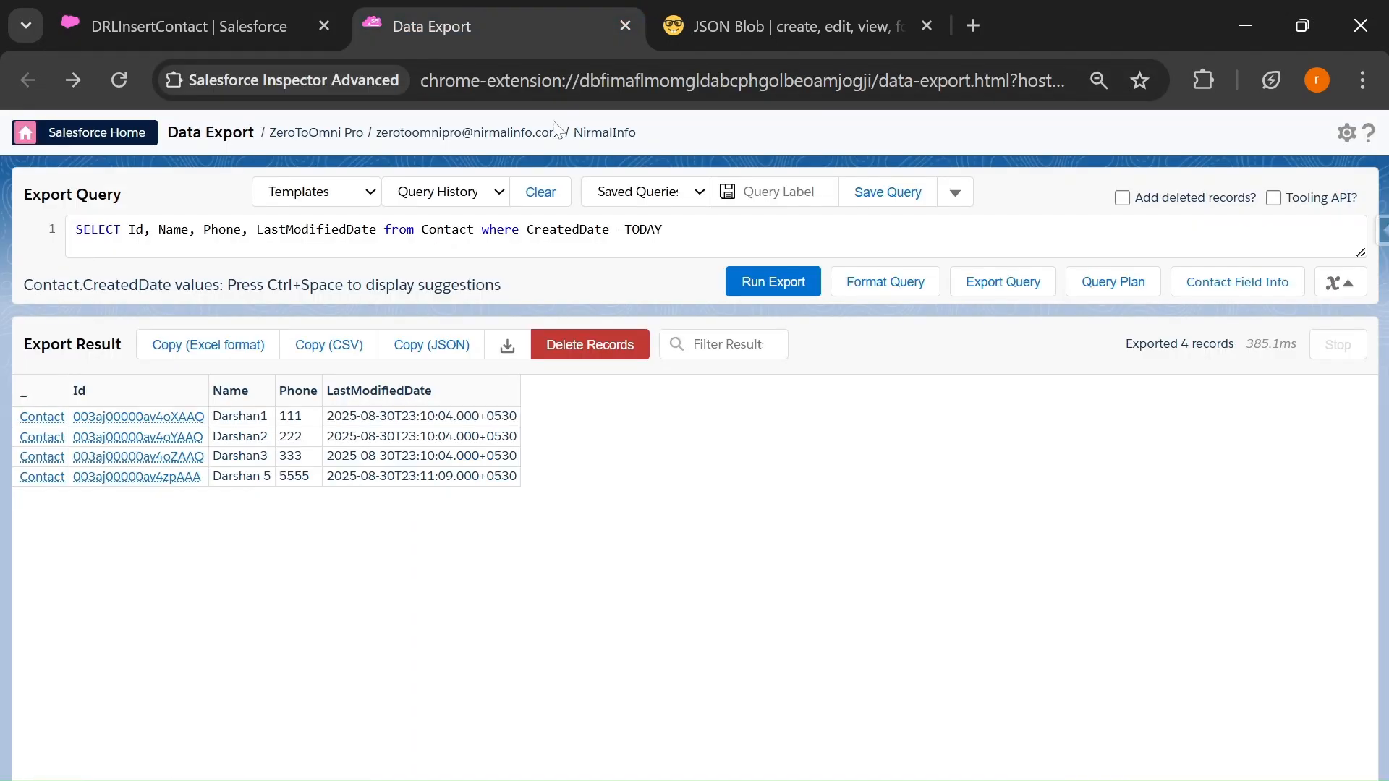
pyautogui.click(782, 280)
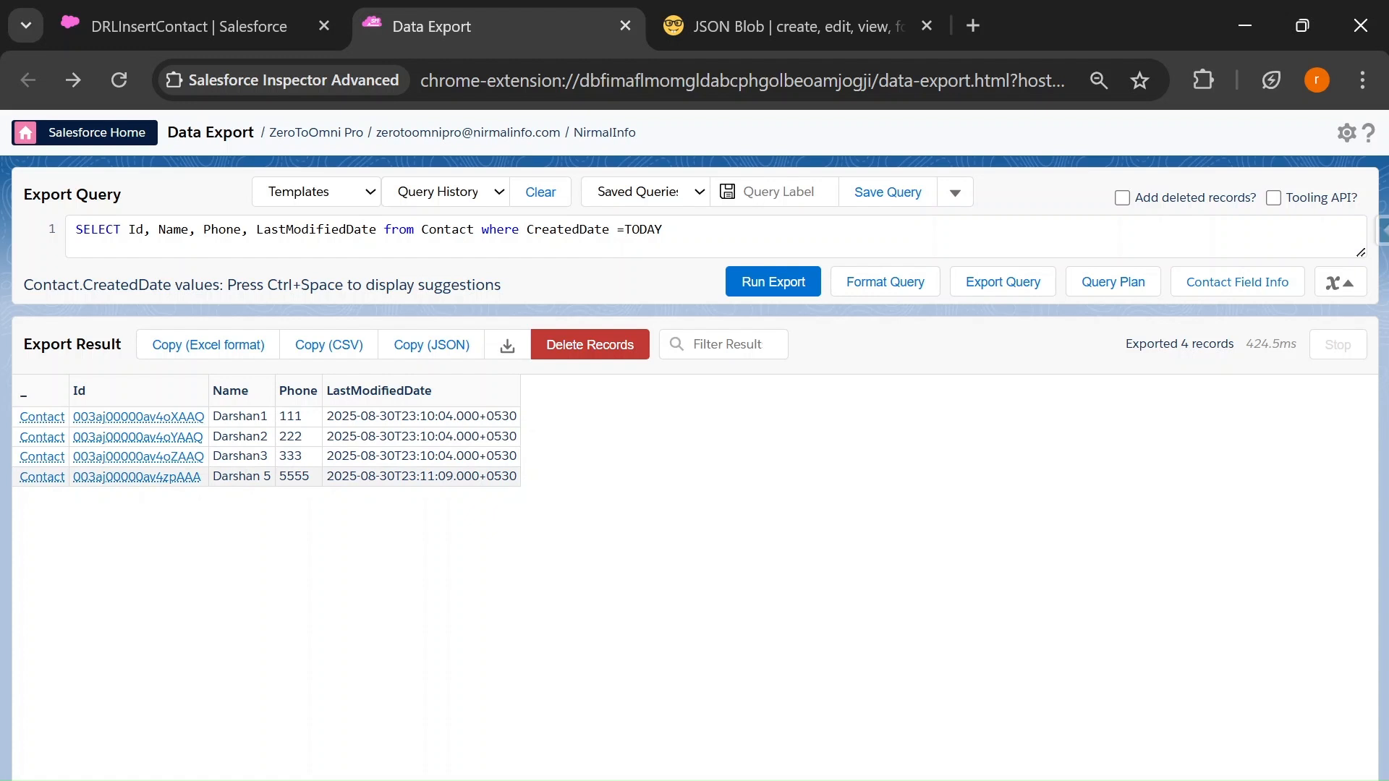
# Return to the data mapper, append a 6 to the preview input's PhoneVar value, and execute the preview
pyautogui.click(190, 19)
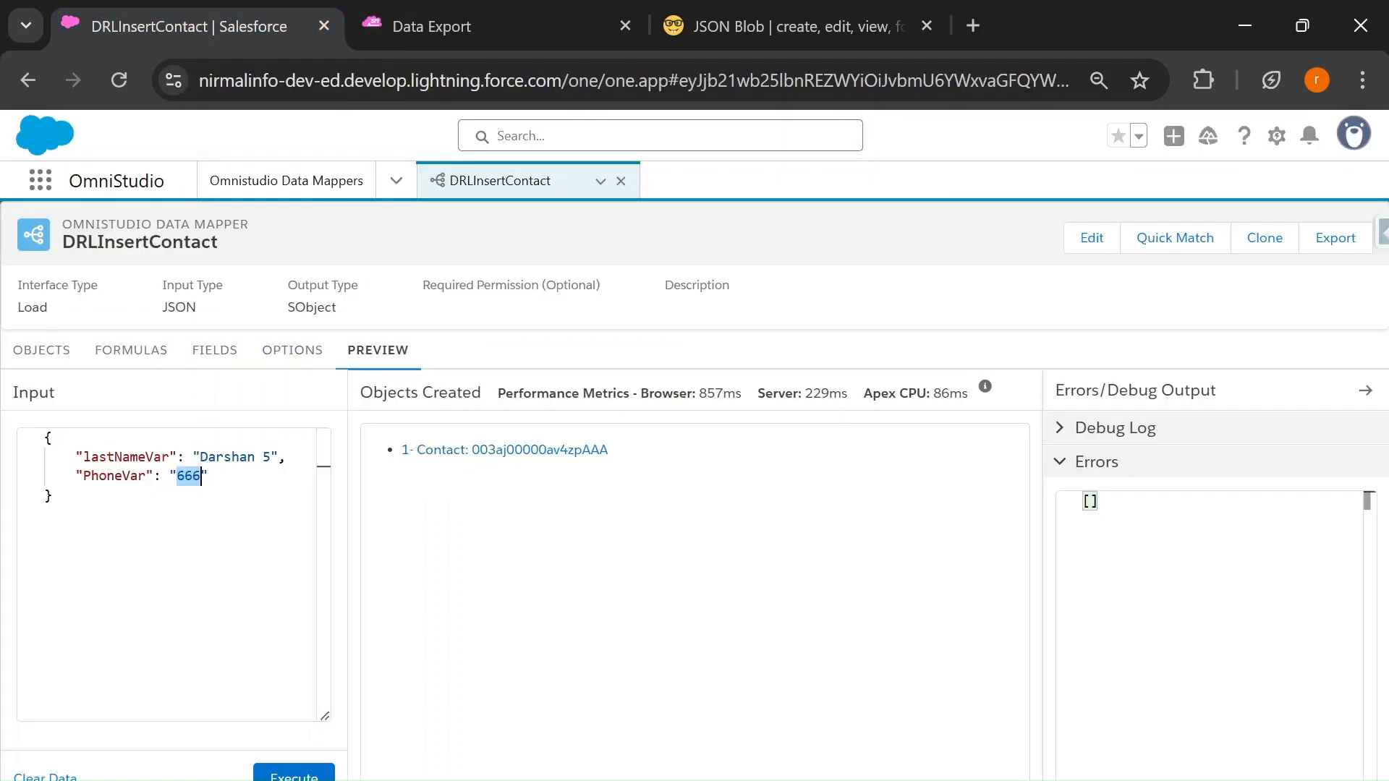
pyautogui.click(201, 476)
pyautogui.write('6')
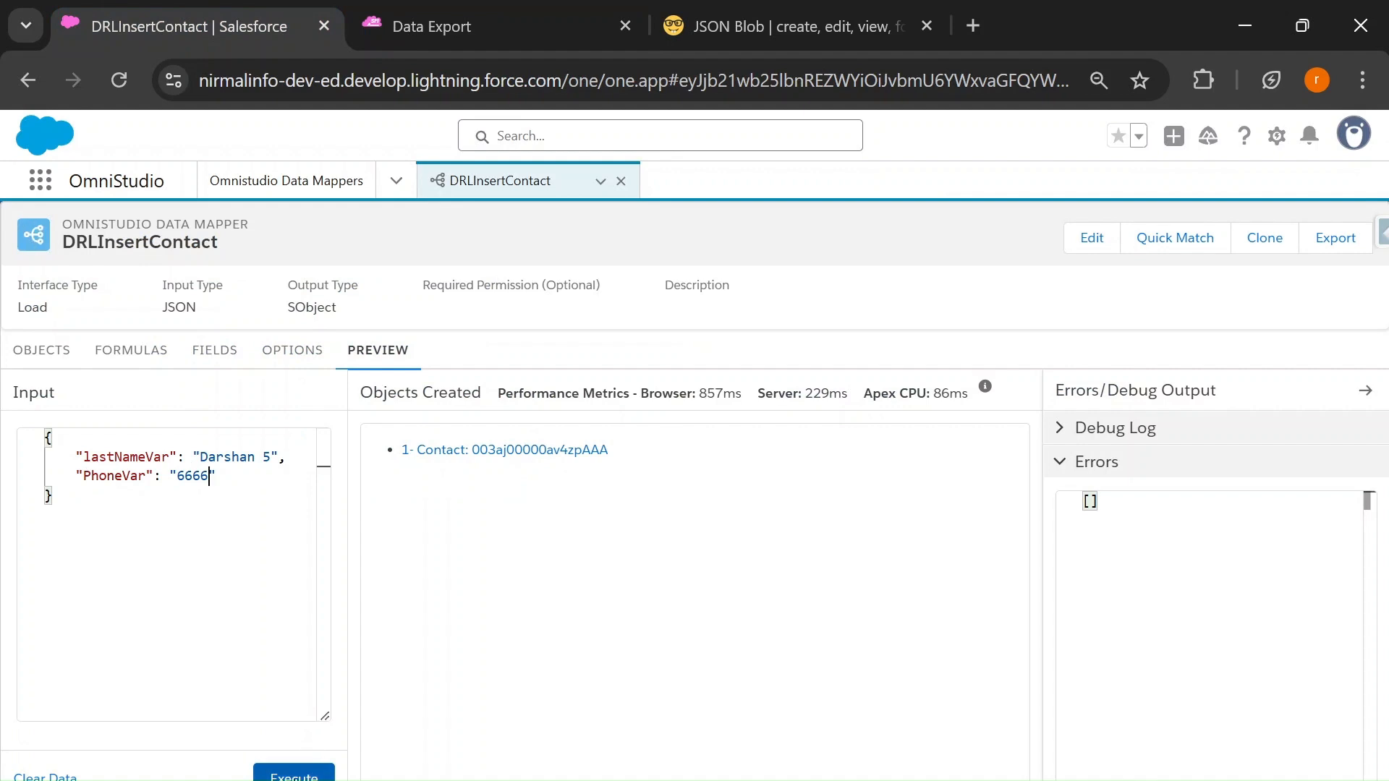
pyautogui.click(293, 774)
# Expand the Debug Log and examine its LastName lookup query and the number of matching records against the preview input
pyautogui.click(1051, 438)
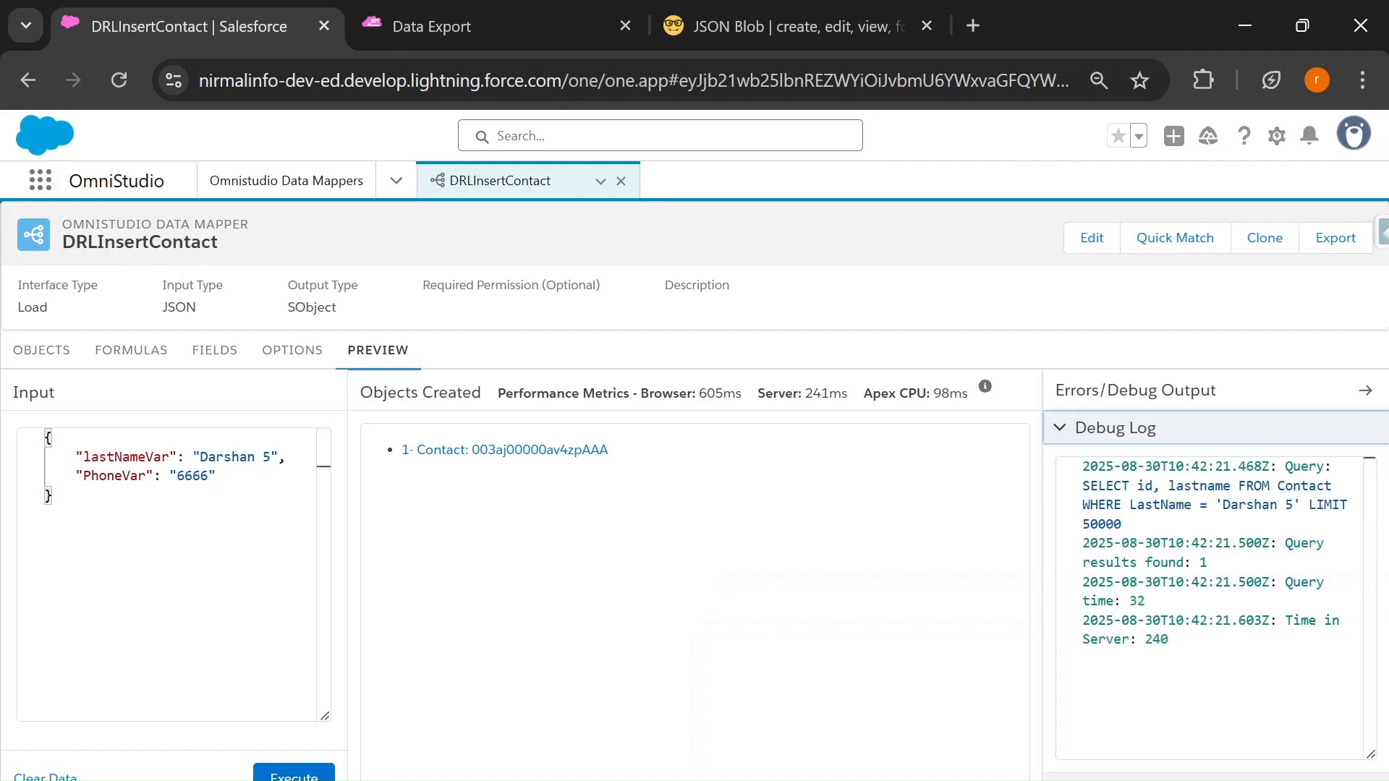
pyautogui.click(1088, 492)
pyautogui.moveTo(1293, 504); pyautogui.dragTo(1224, 504)
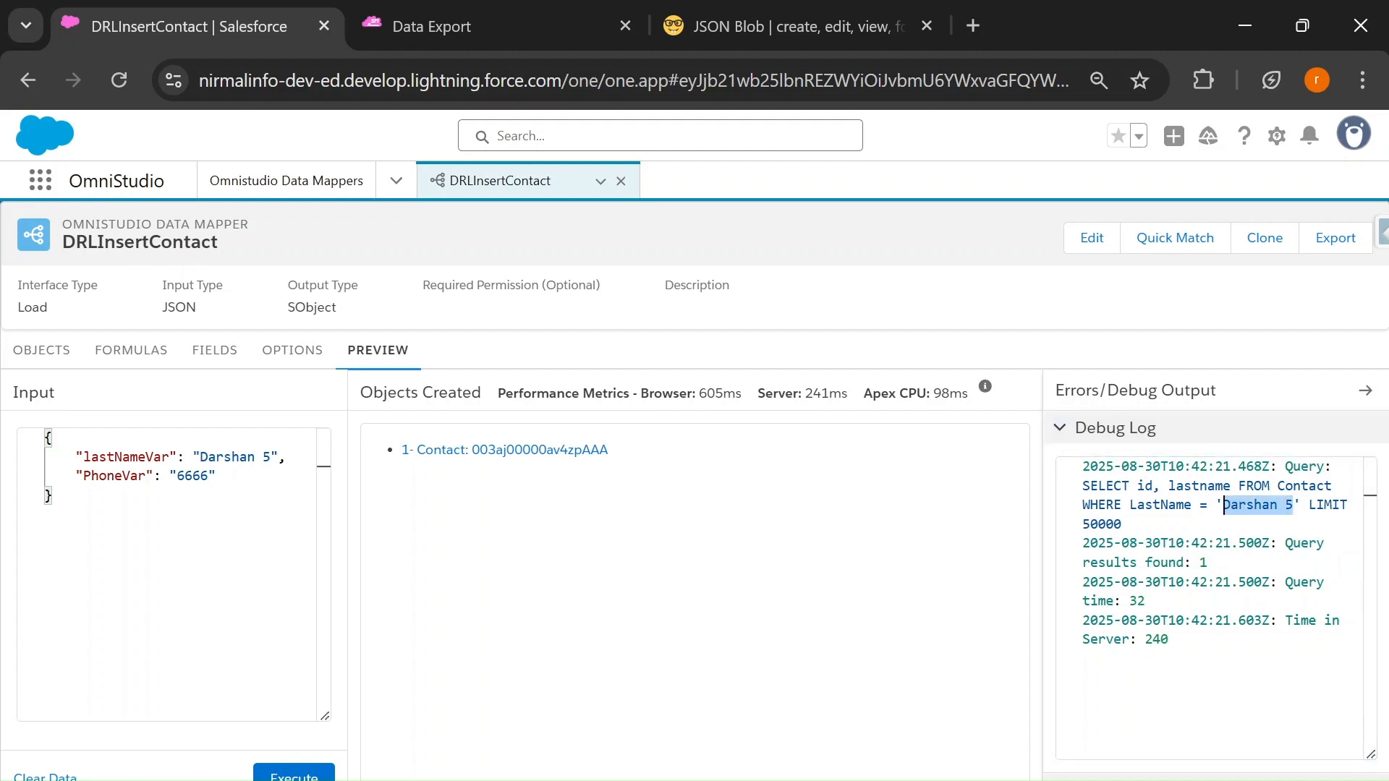
pyautogui.doubleClick(1202, 562)
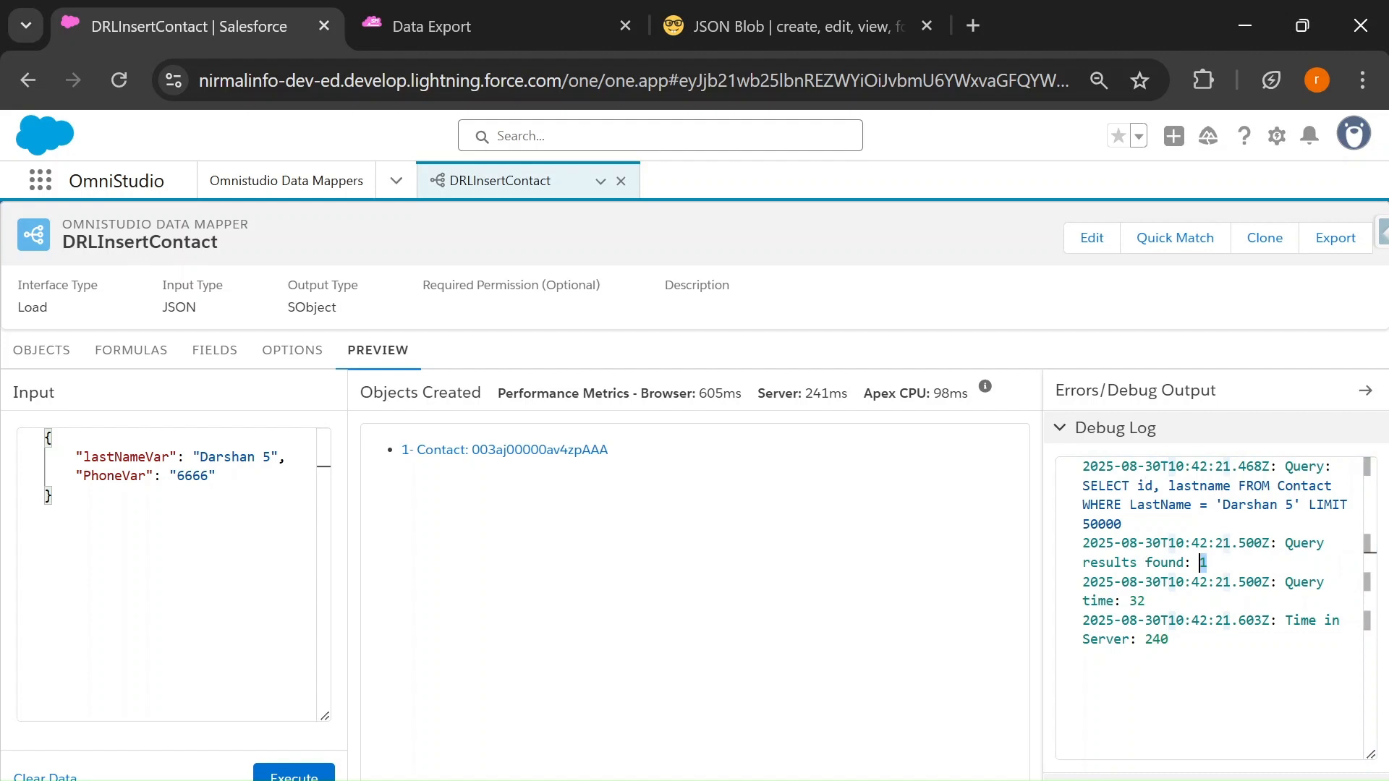
pyautogui.doubleClick(208, 475)
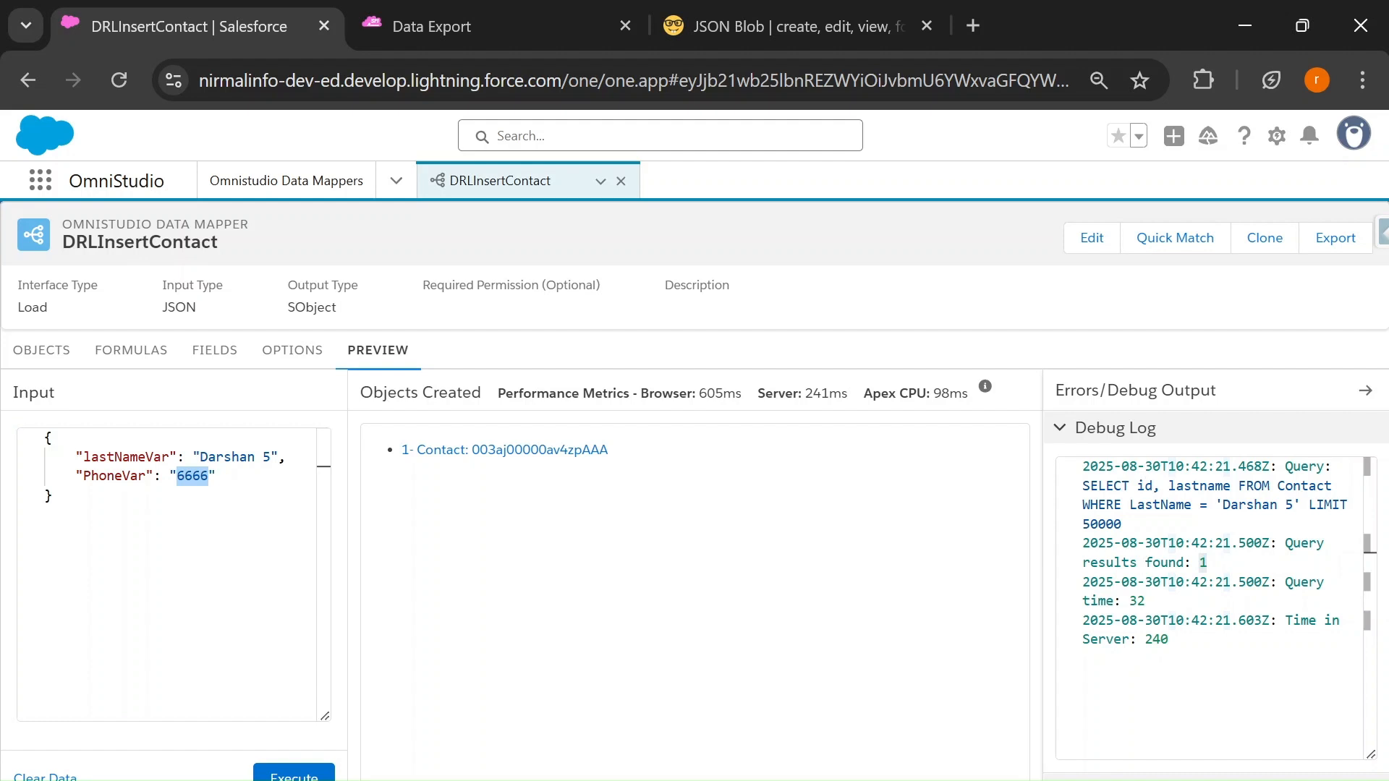
# Rerun the Data Export query and check the Phone value of the upserted Contact
pyautogui.click(481, 15)
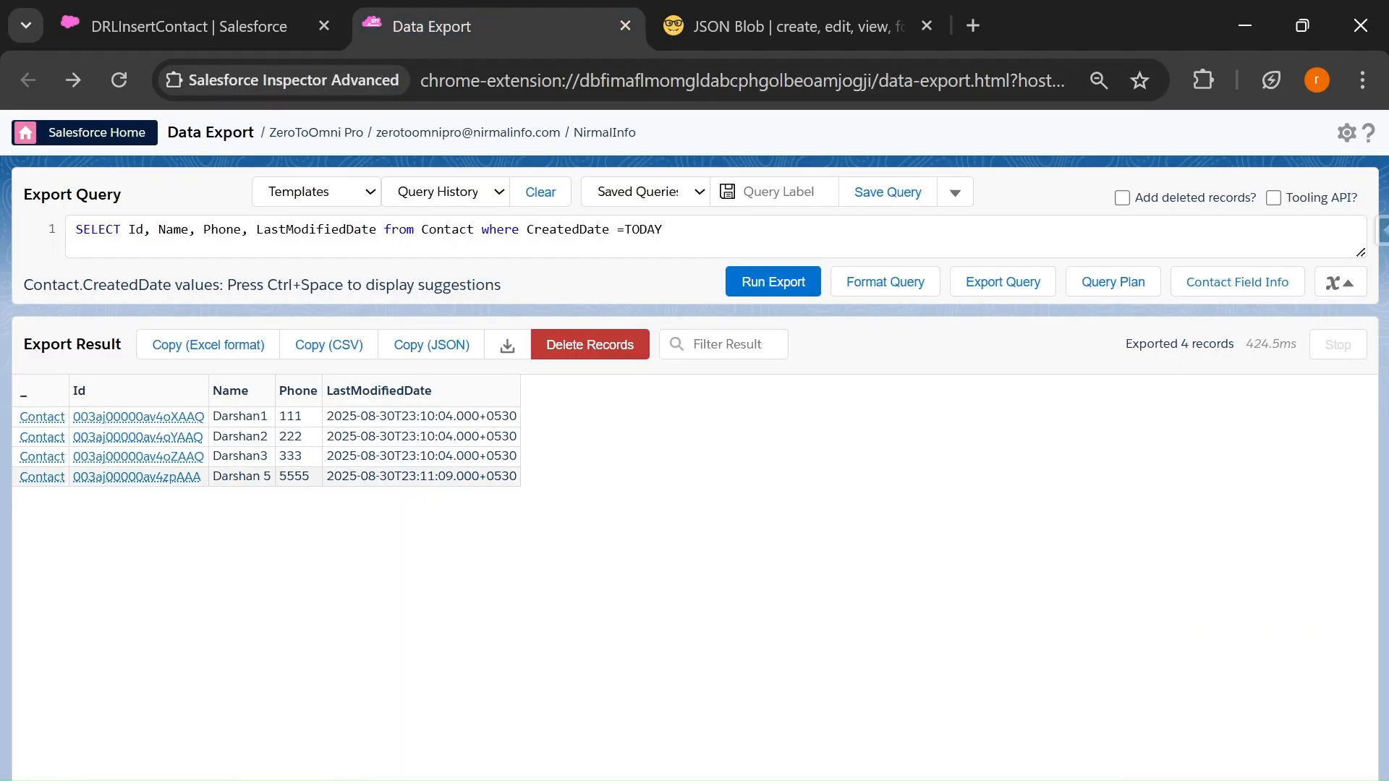
pyautogui.click(772, 290)
pyautogui.moveTo(279, 476); pyautogui.dragTo(310, 476)
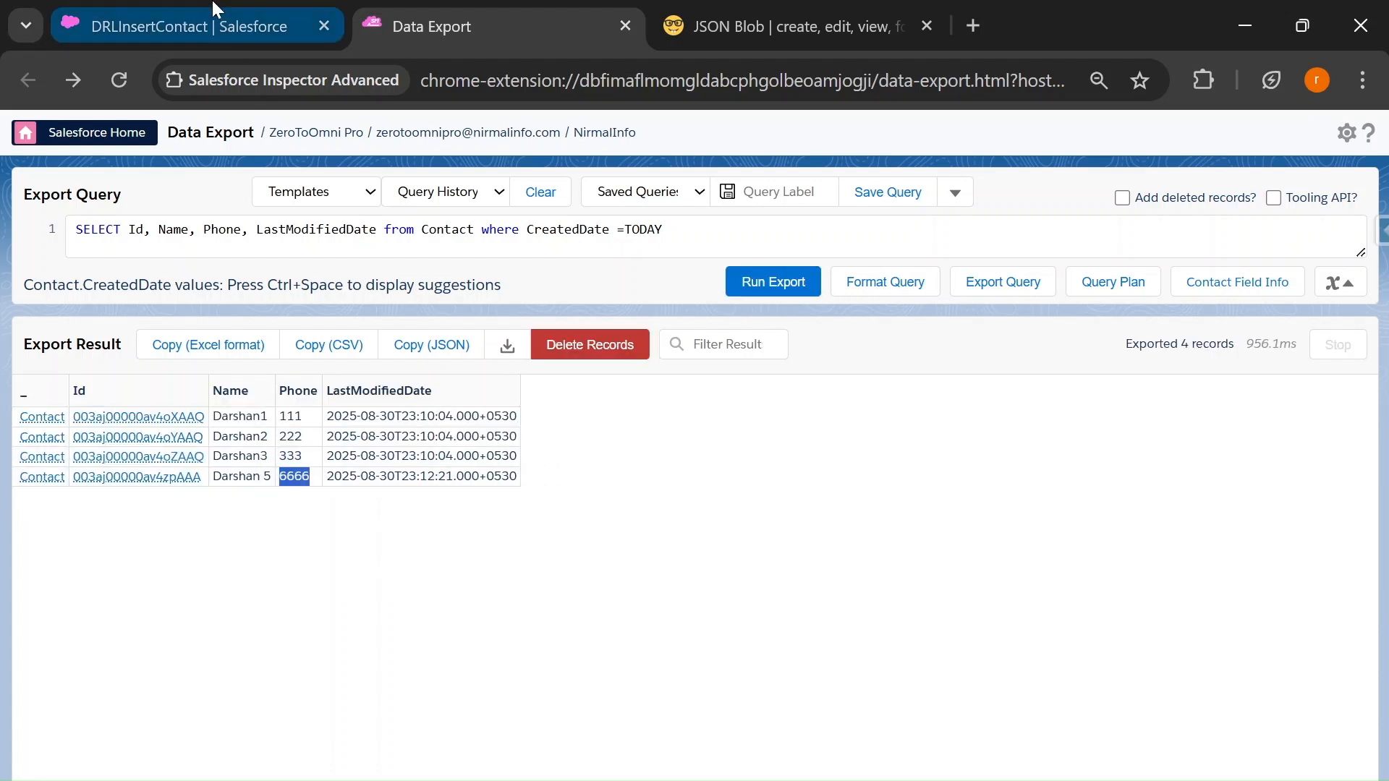
# Return to the data mapper, change the number ending lastNameVar to 6 in the preview input, and execute the preview
pyautogui.click(181, 26)
pyautogui.click(270, 457)
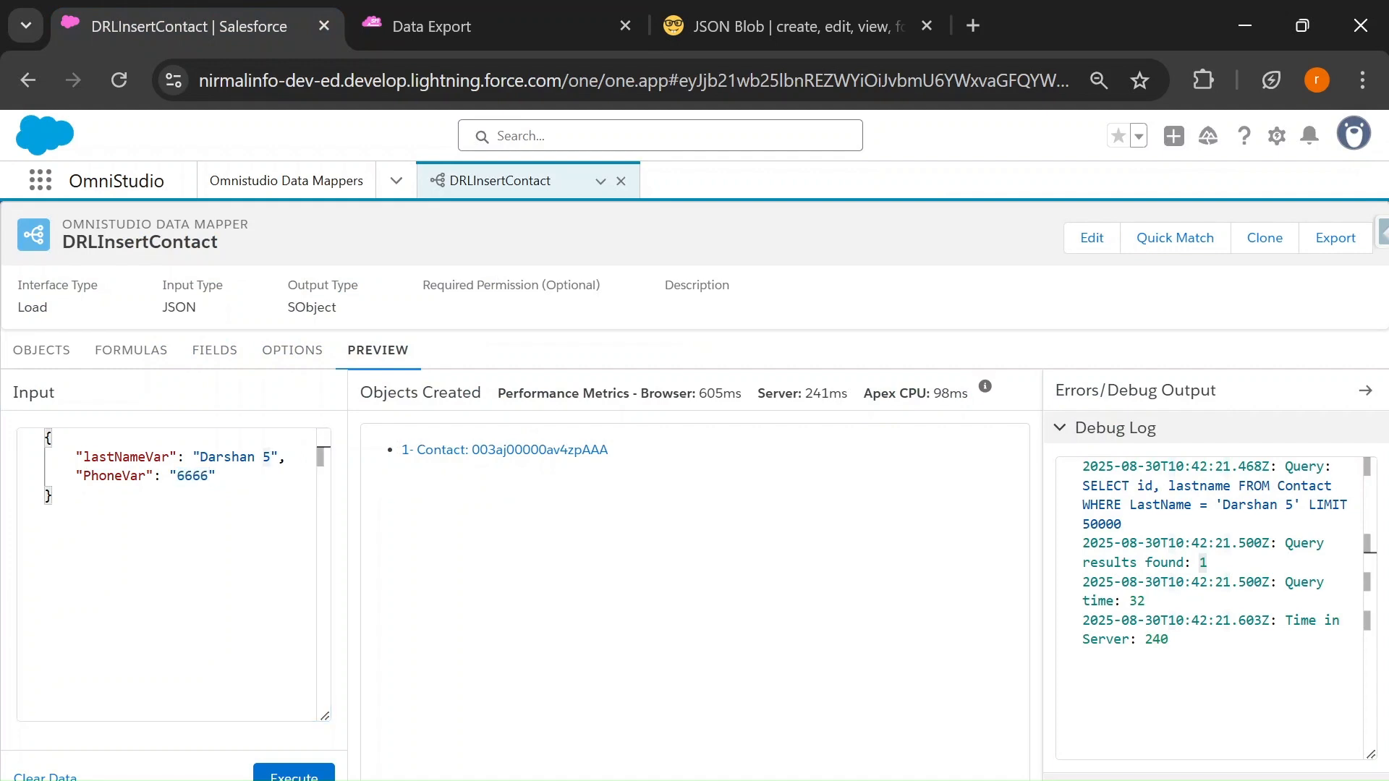
pyautogui.press('BackSpace')
pyautogui.write('6')
pyautogui.moveTo(1207, 563); pyautogui.dragTo(1083, 543)
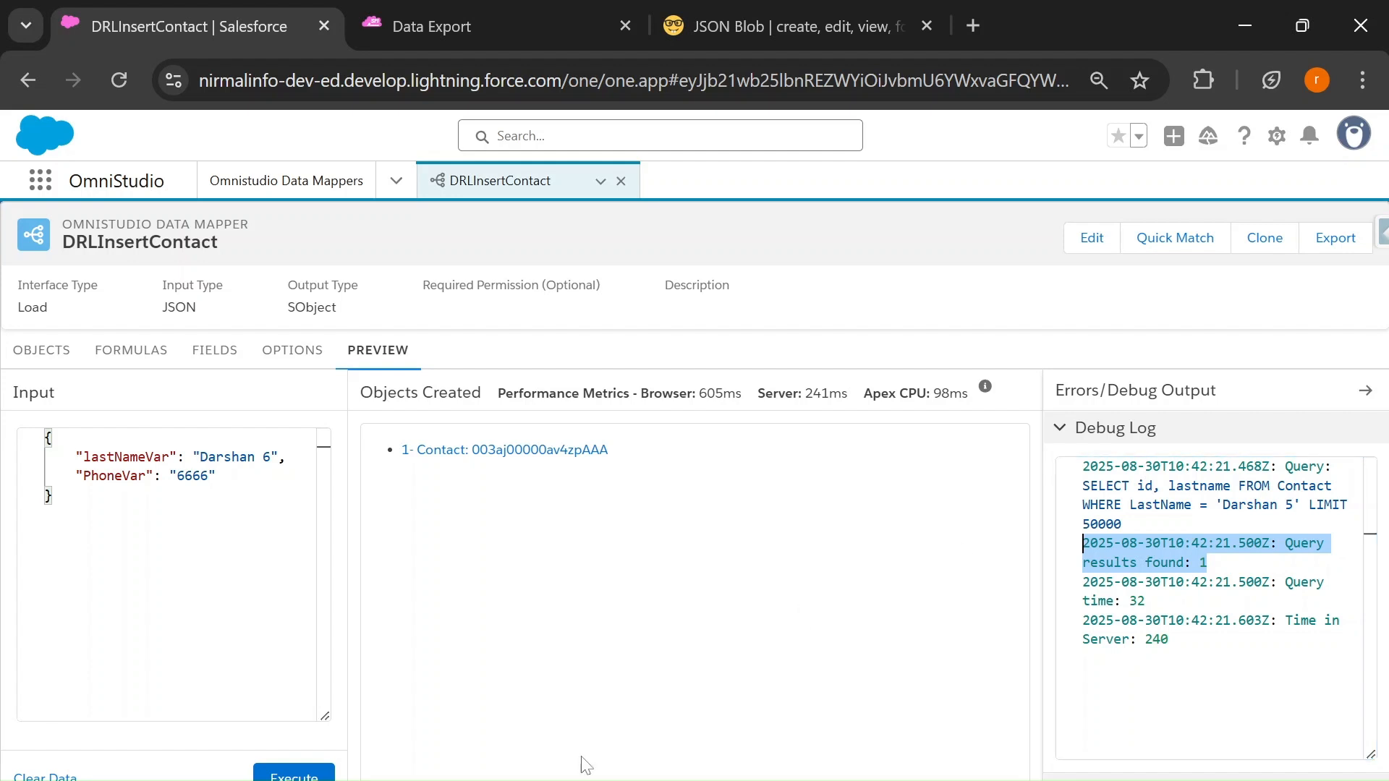
pyautogui.click(293, 774)
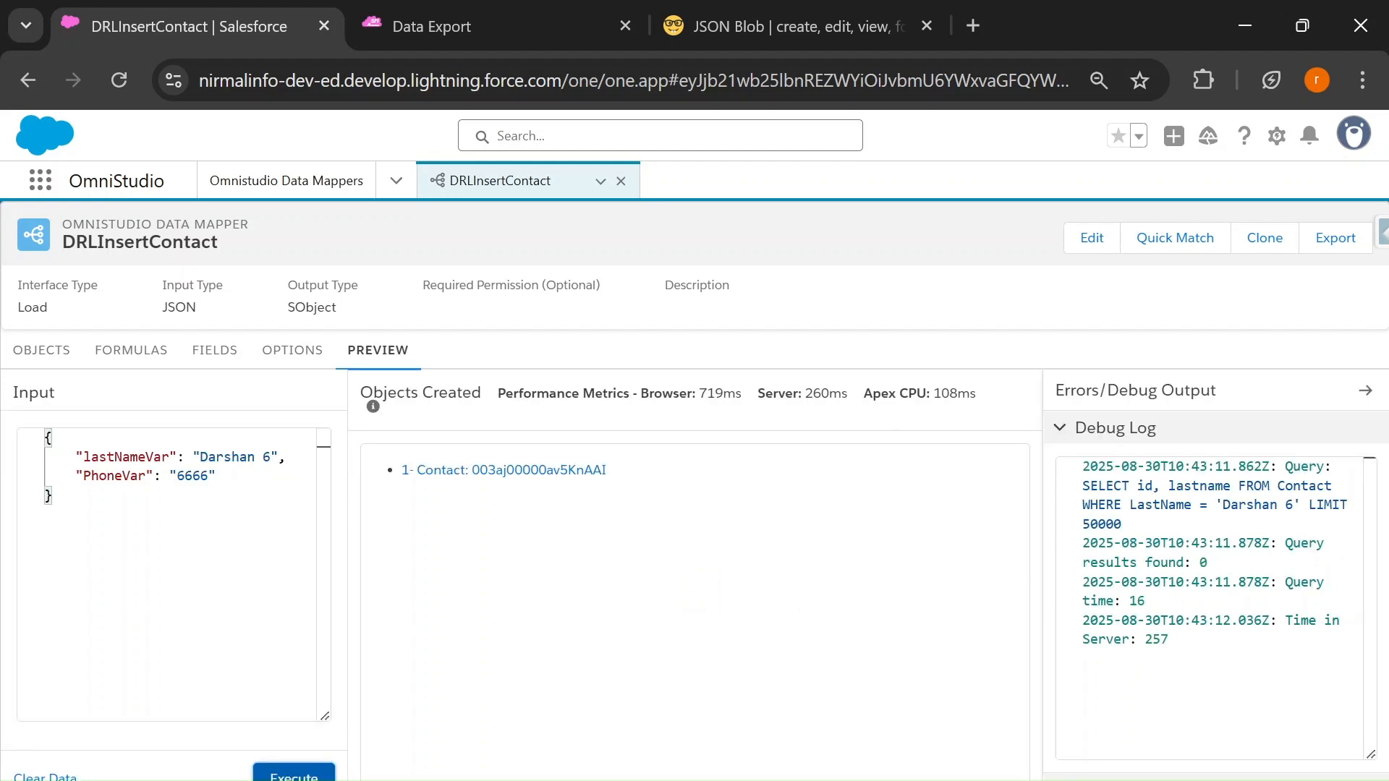
# Examine the new Debug Log's LastName filter value and the number of query results found
pyautogui.click(1084, 490)
pyautogui.doubleClick(1277, 504)
pyautogui.moveTo(1278, 504); pyautogui.dragTo(1293, 504)
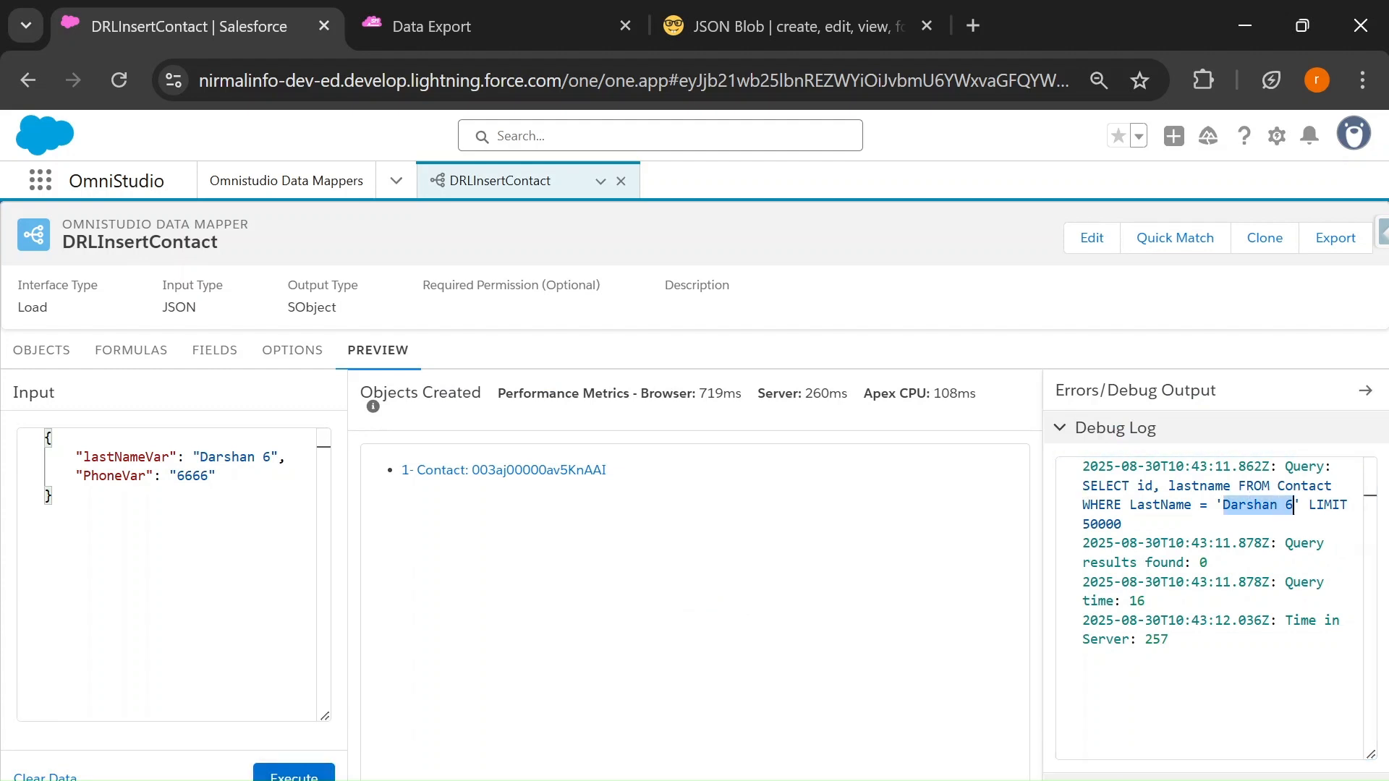
pyautogui.doubleClick(1203, 562)
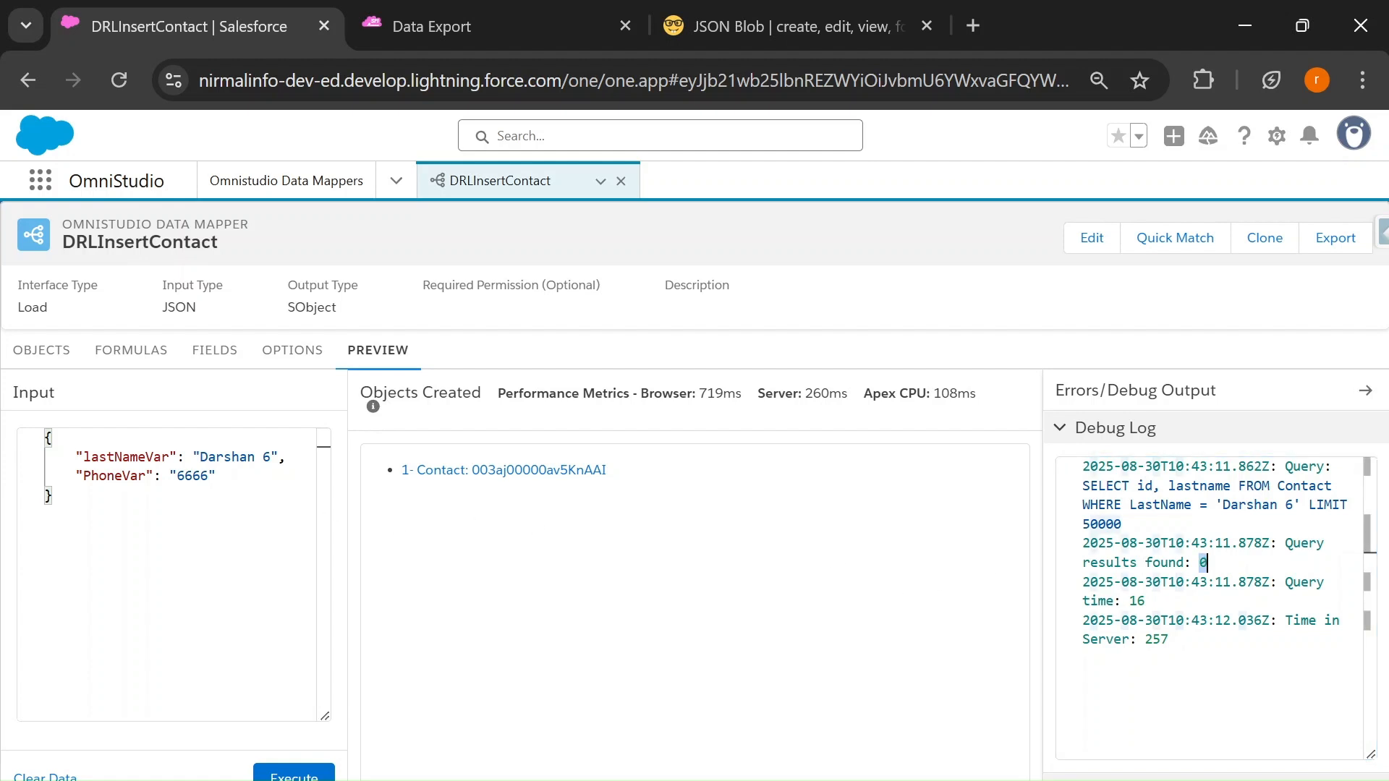
# Switch to Data Export, rerun the Contact query, and check the number of exported records
pyautogui.click(427, 22)
pyautogui.doubleClick(1185, 345)
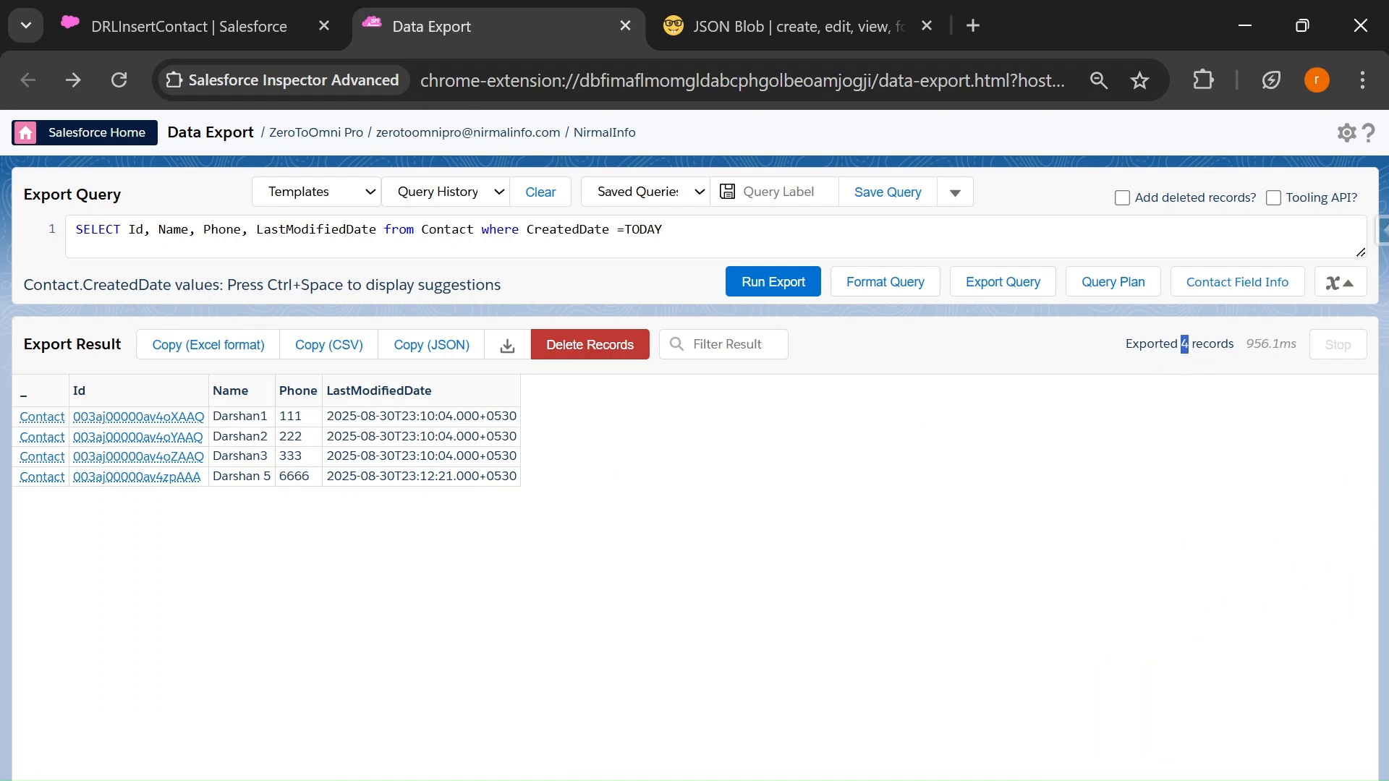
pyautogui.click(794, 281)
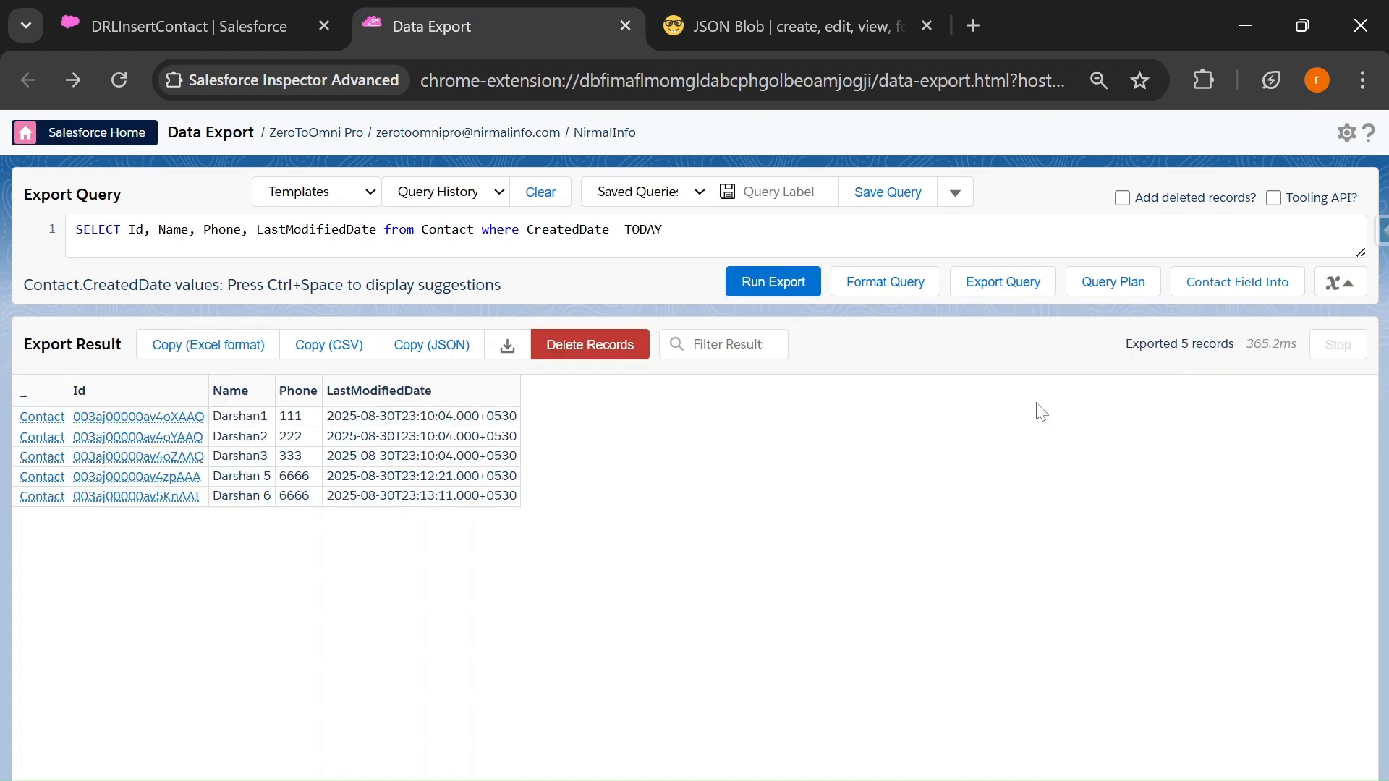
pyautogui.moveTo(1188, 344); pyautogui.dragTo(1204, 344)
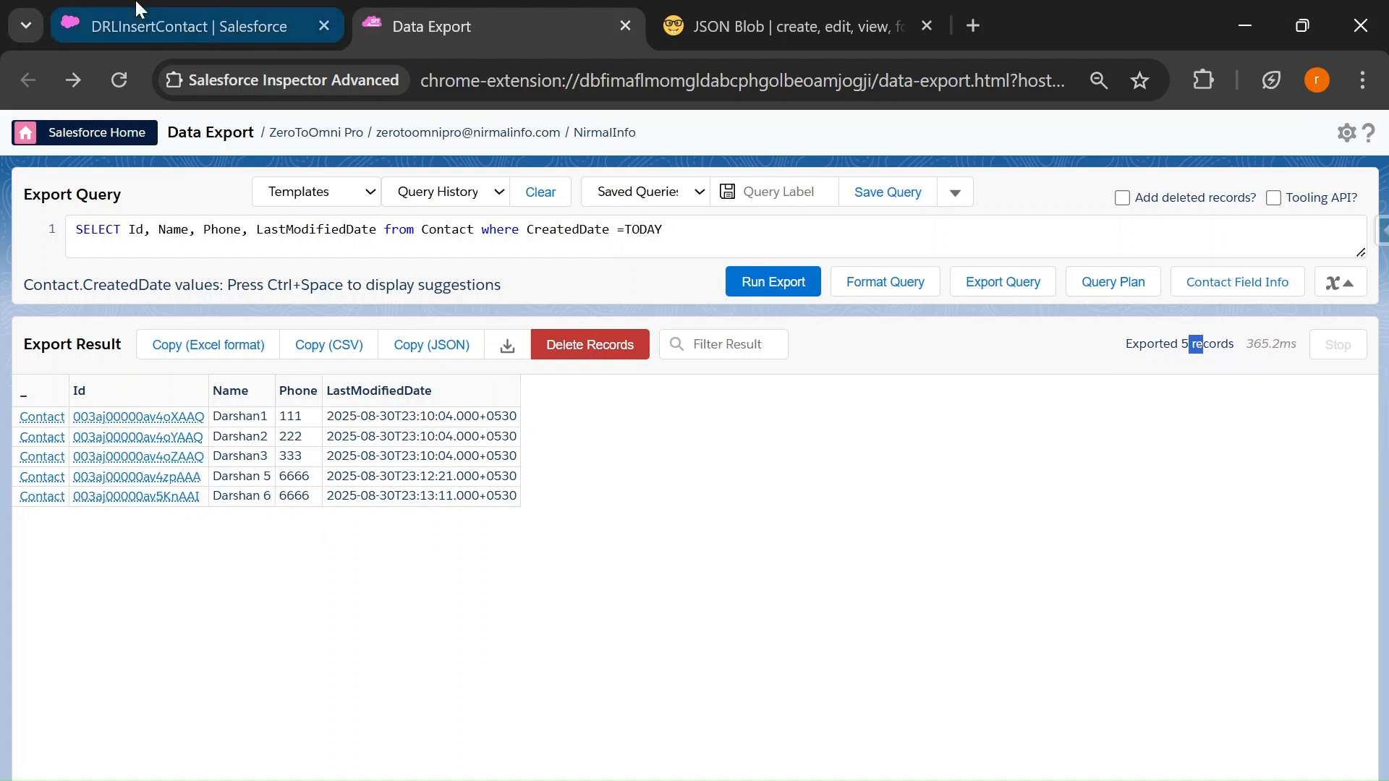
# Replace the data mapper's preview input with the three-entry Contacts array JSON from JSON Blob
pyautogui.click(141, 22)
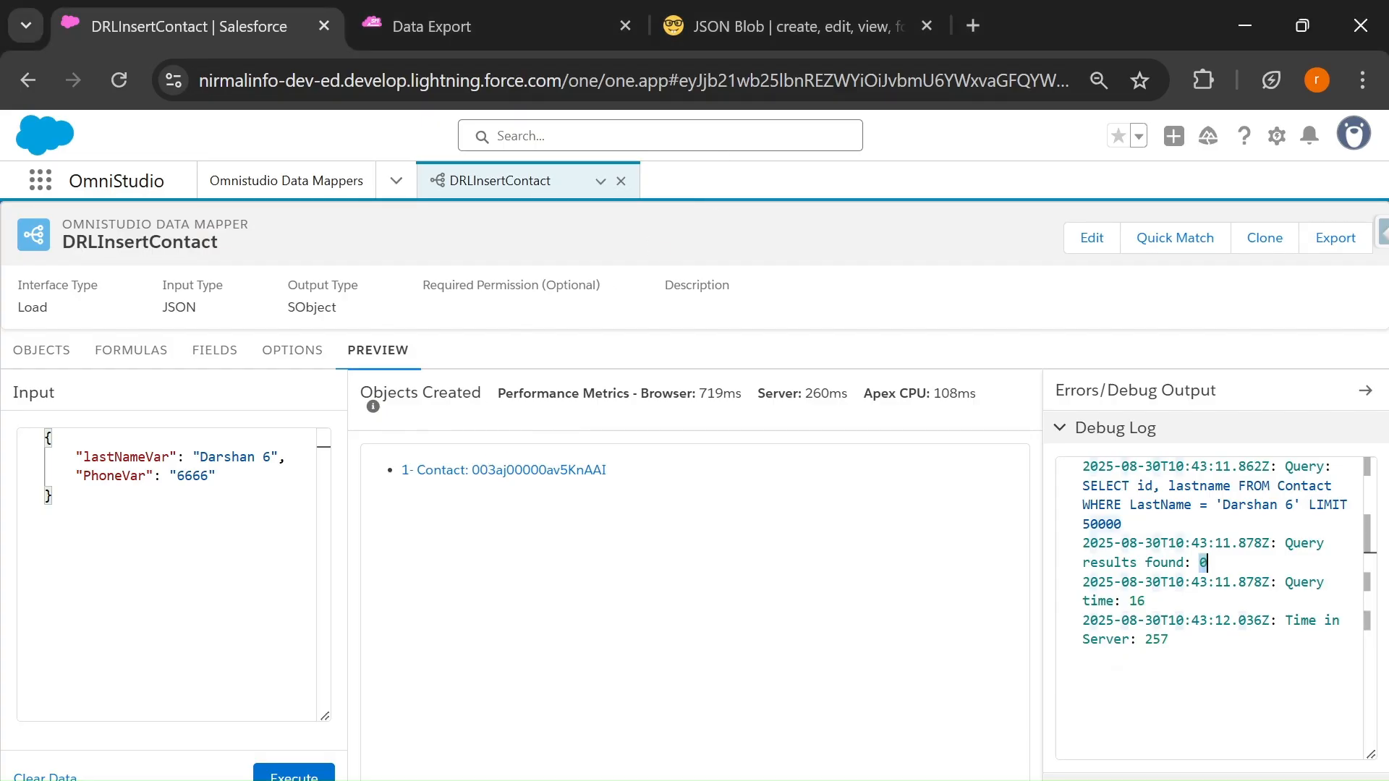
pyautogui.click(839, 14)
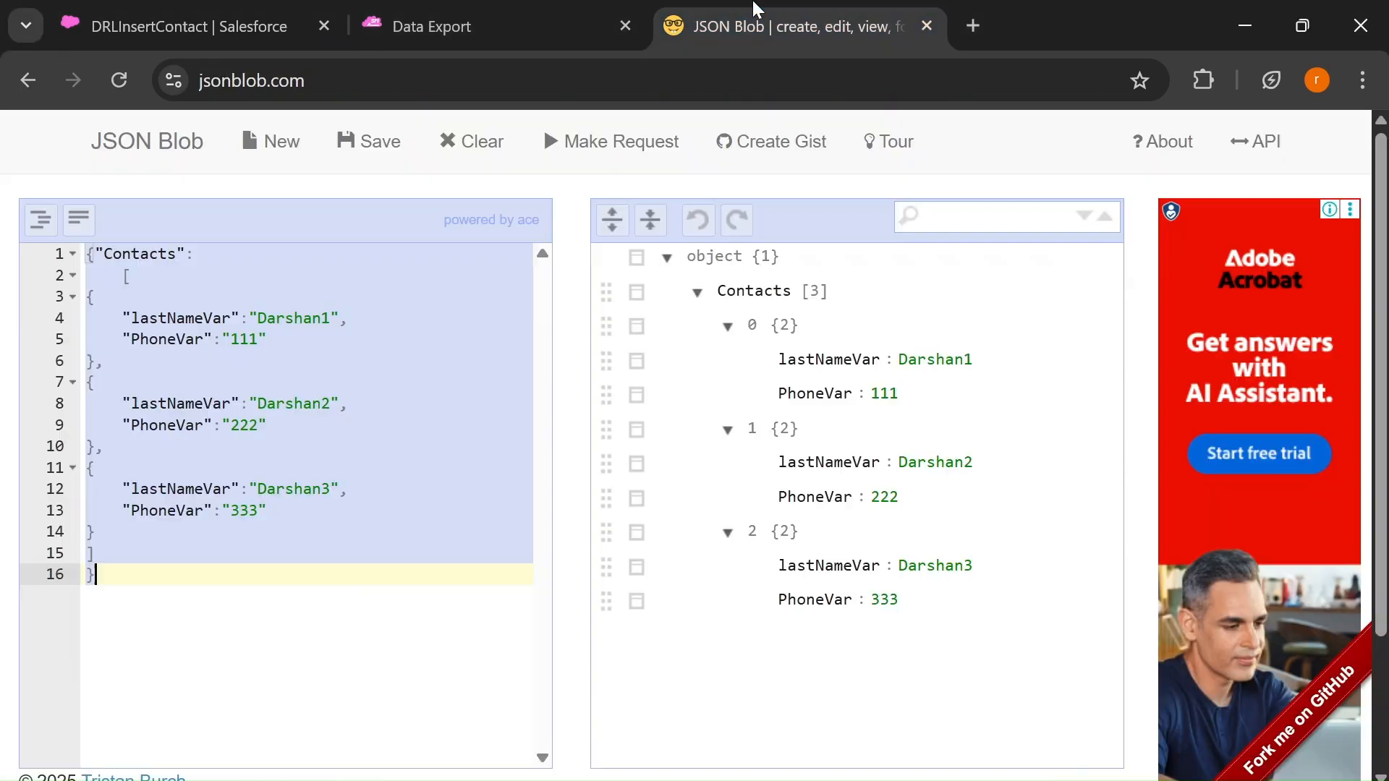
pyautogui.hotkey('ctrl', 'a')
pyautogui.click(206, 25)
pyautogui.moveTo(212, 587); pyautogui.dragTo(26, 418)
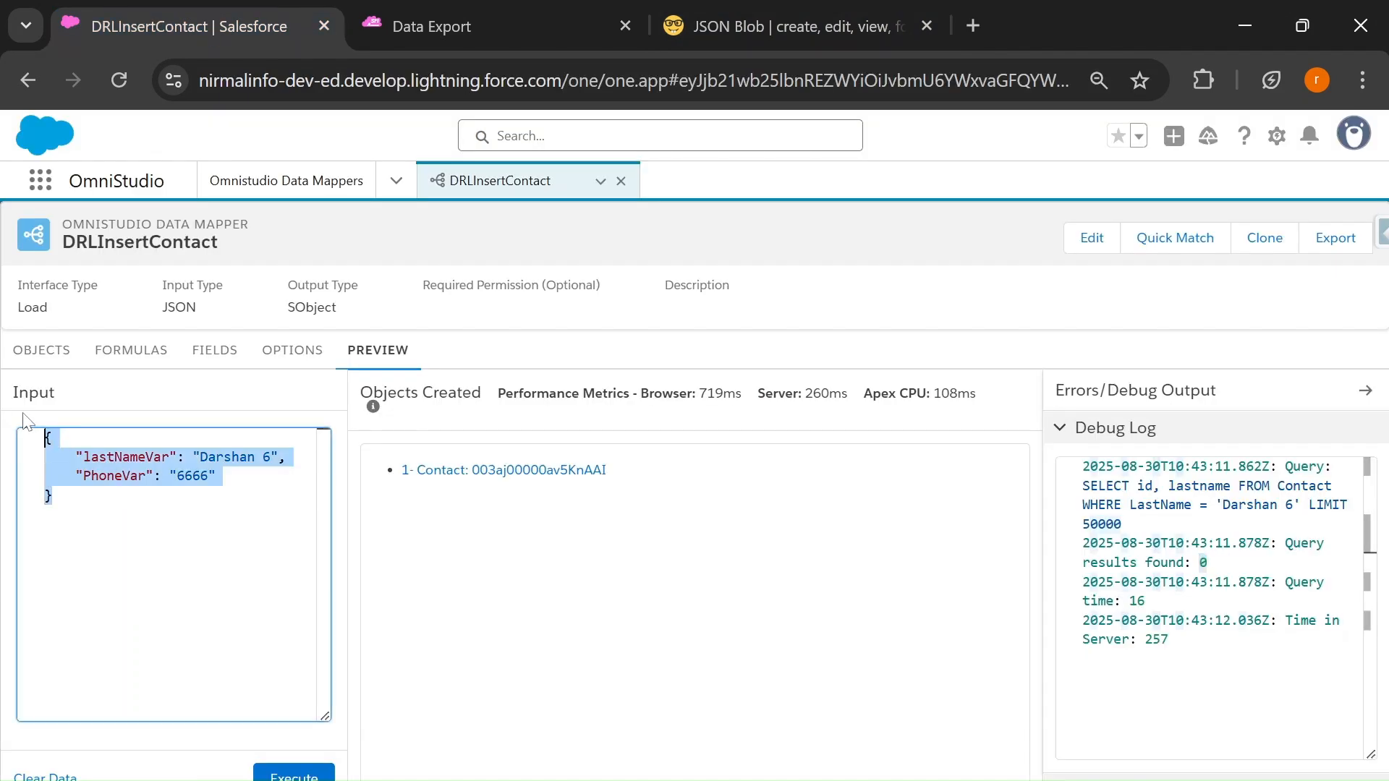
pyautogui.press('BackSpace')
pyautogui.hotkey('ctrl', 'v')
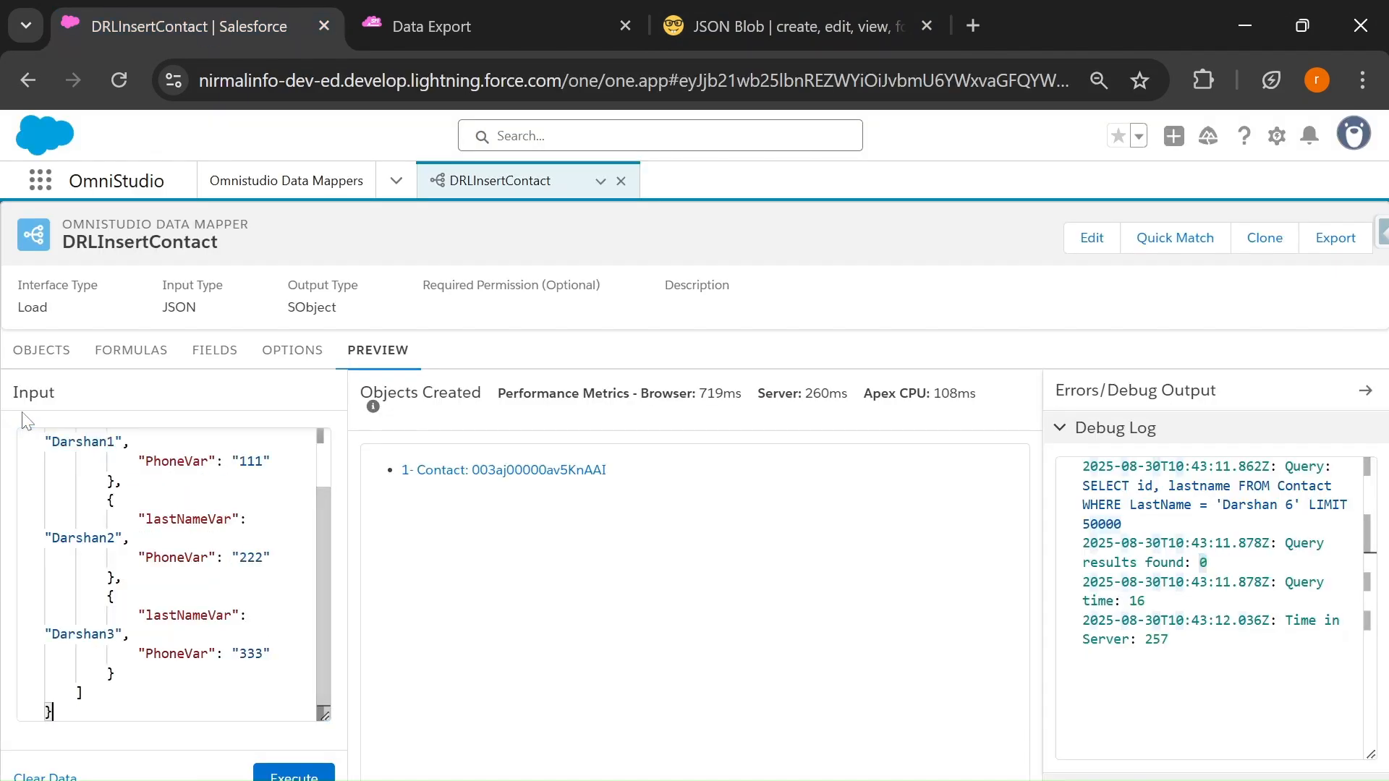
pyautogui.scroll(2, 213, 564)
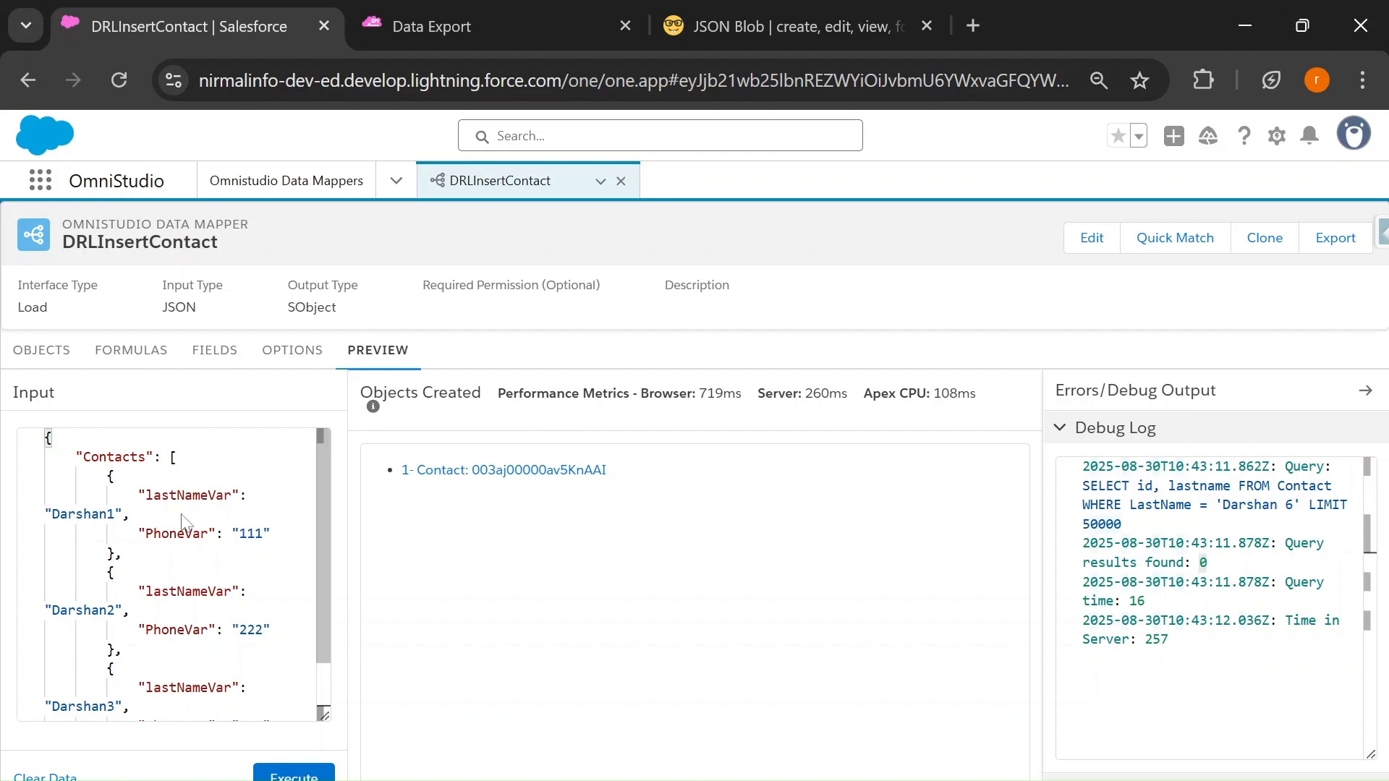
# Replace the Input JSON of the field mappings with the same three-entry Contacts array
pyautogui.click(214, 350)
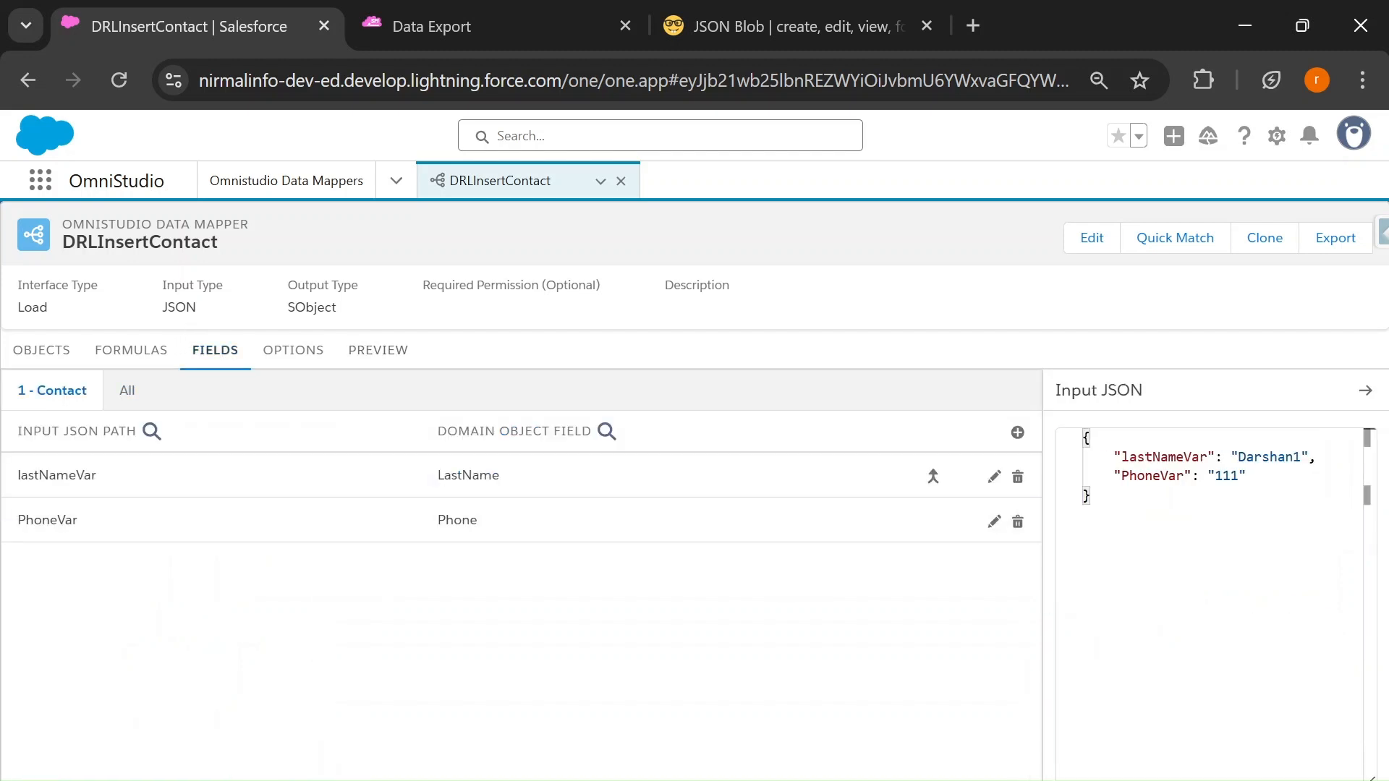
pyautogui.moveTo(1107, 499); pyautogui.dragTo(1071, 438)
pyautogui.write('{     "Contacts": [         {             "lastNameVar": "Darshan1",             "PhoneVar": "111"         },         {             "lastNameVar": "Darshan2",             "PhoneVar": "222"         },         {             "lastNameVar": "Darshan3",             "PhoneVar": "333"         }     ] }')
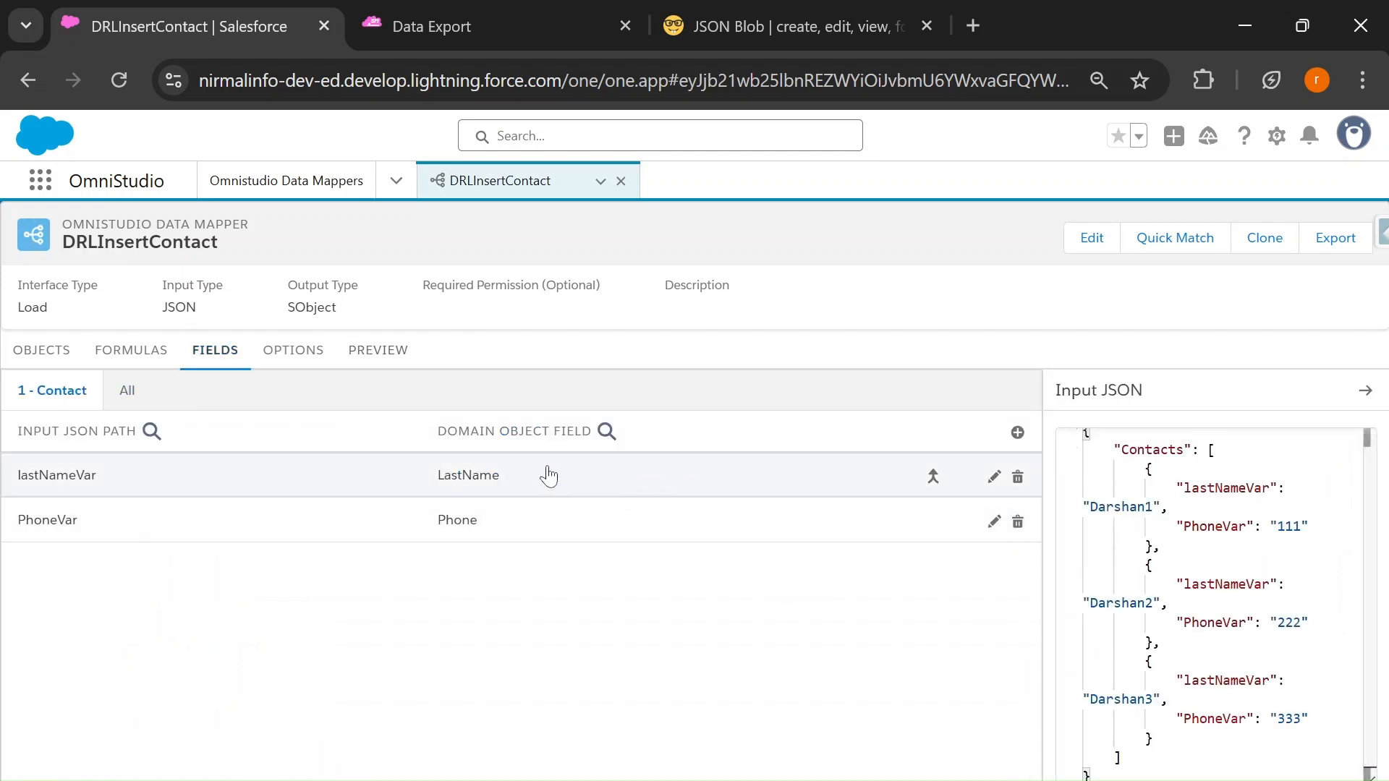
# Set the LastName mapping's input JSON path to Contacts:lastNameVar and collapse the mapping
pyautogui.click(550, 476)
pyautogui.click(173, 504)
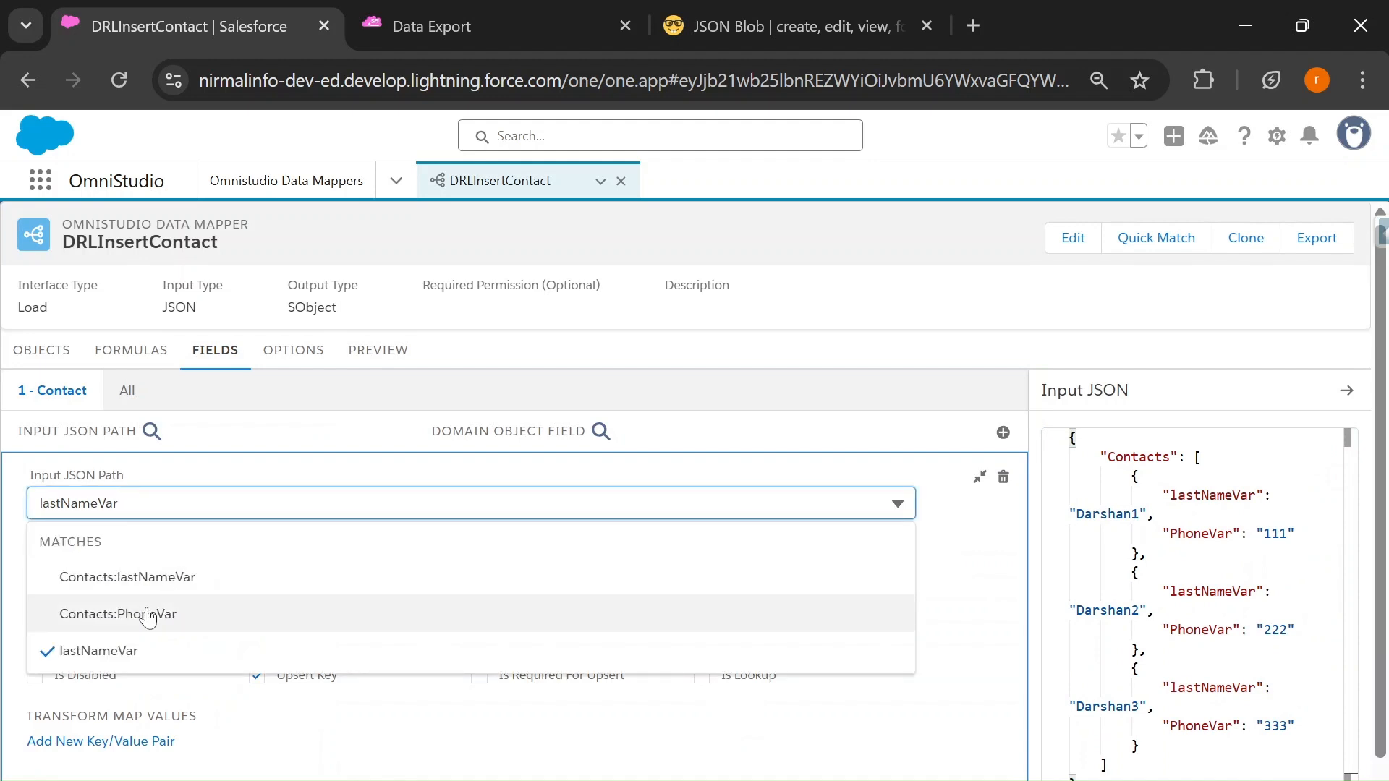
pyautogui.click(105, 582)
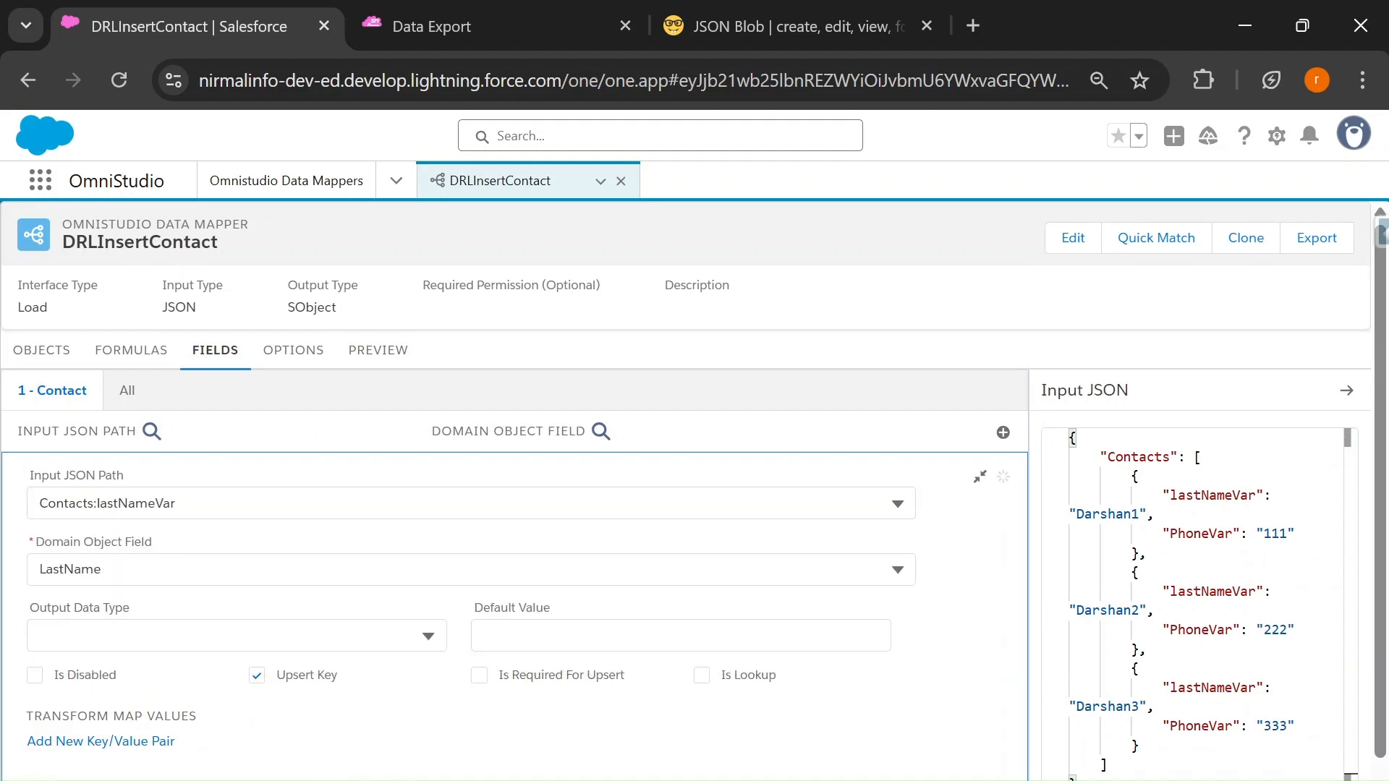
pyautogui.click(980, 477)
# Set the Phone mapping's input JSON path to Contacts:PhoneVar and collapse the mapping
pyautogui.click(504, 530)
pyautogui.click(282, 548)
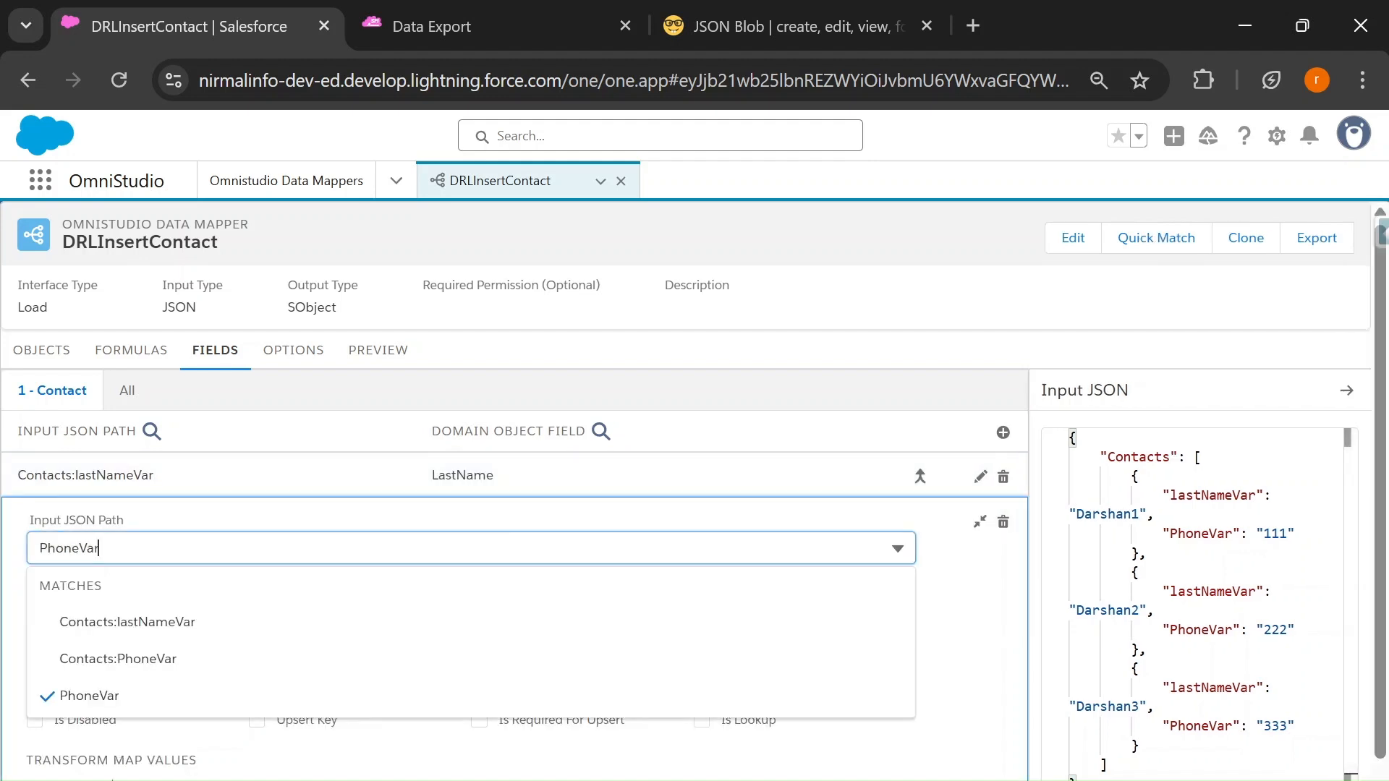
pyautogui.click(234, 664)
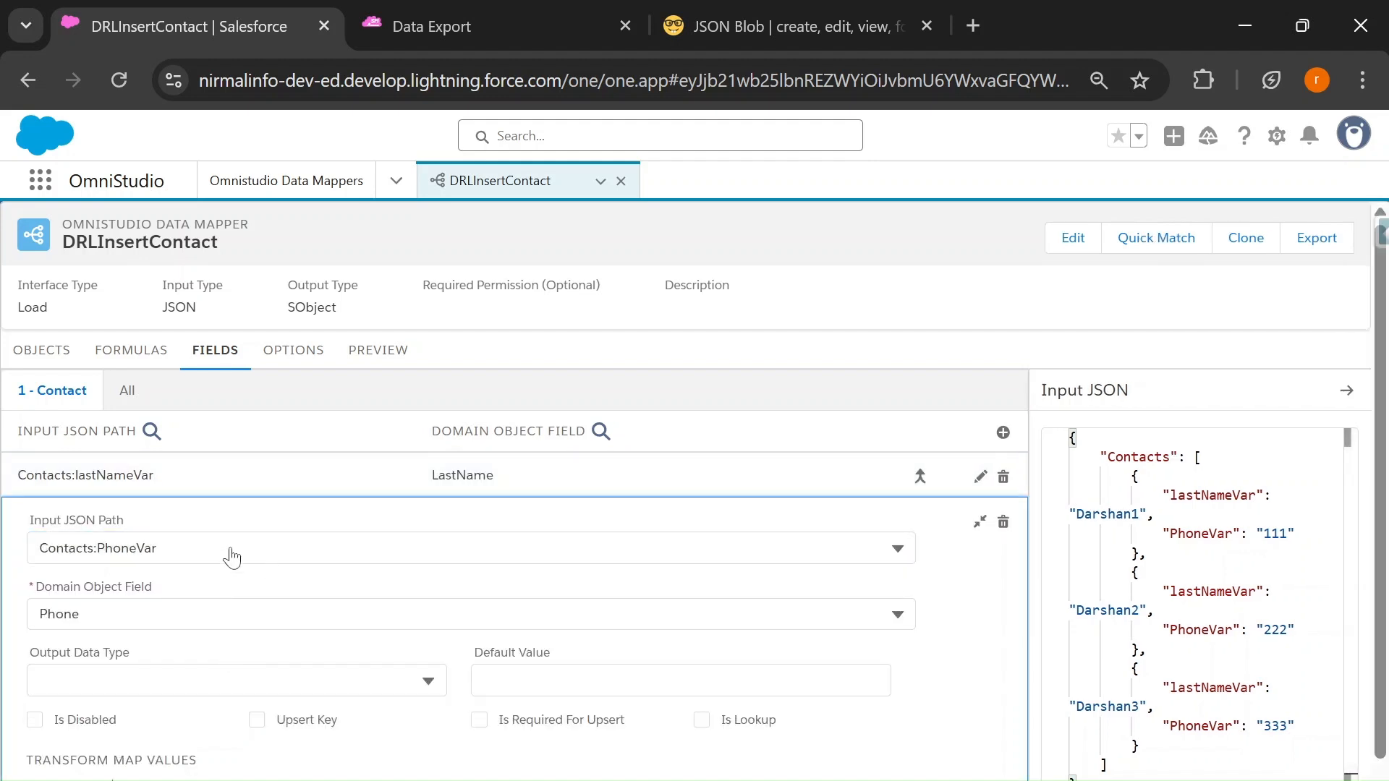
pyautogui.click(979, 522)
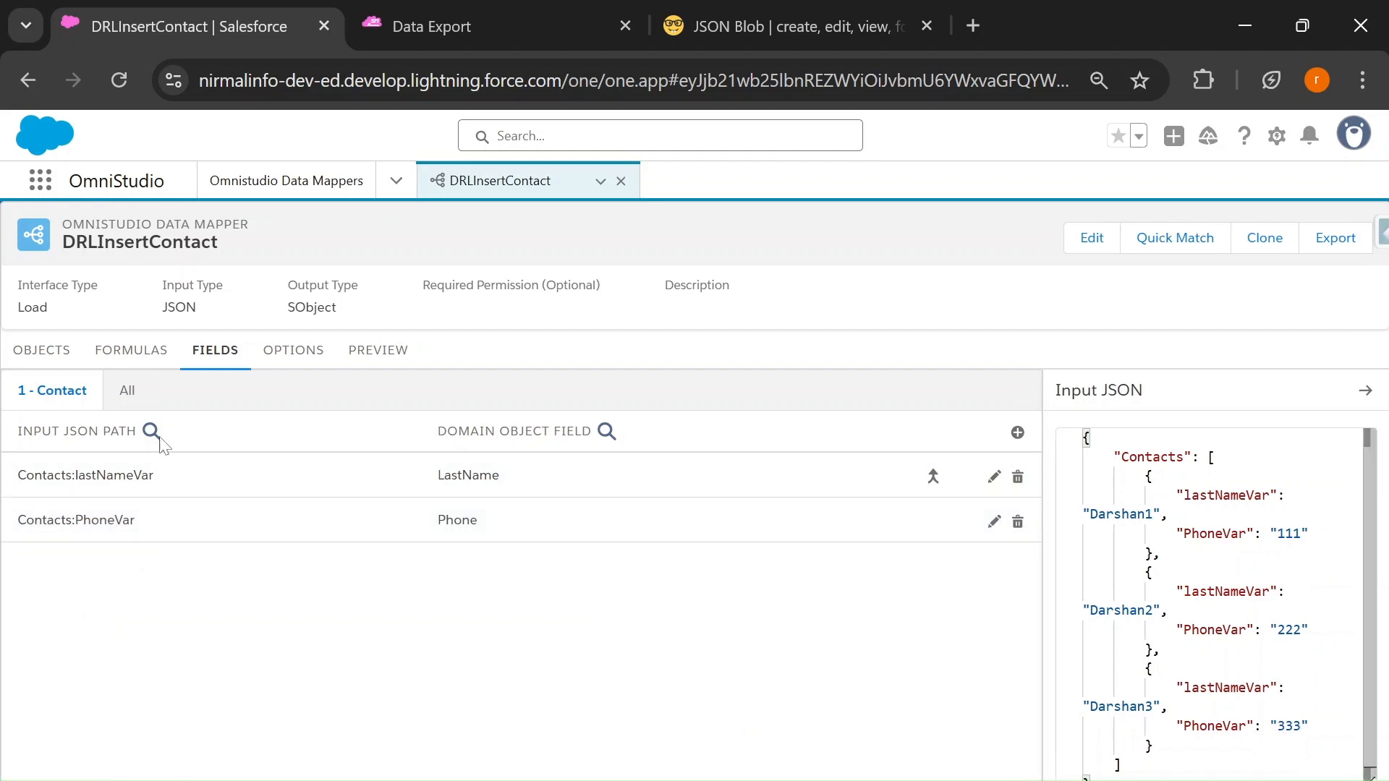
# Delete all Contact records in the Data Export result, staying on the import page until the deletion has run
pyautogui.click(375, 350)
pyautogui.click(437, 6)
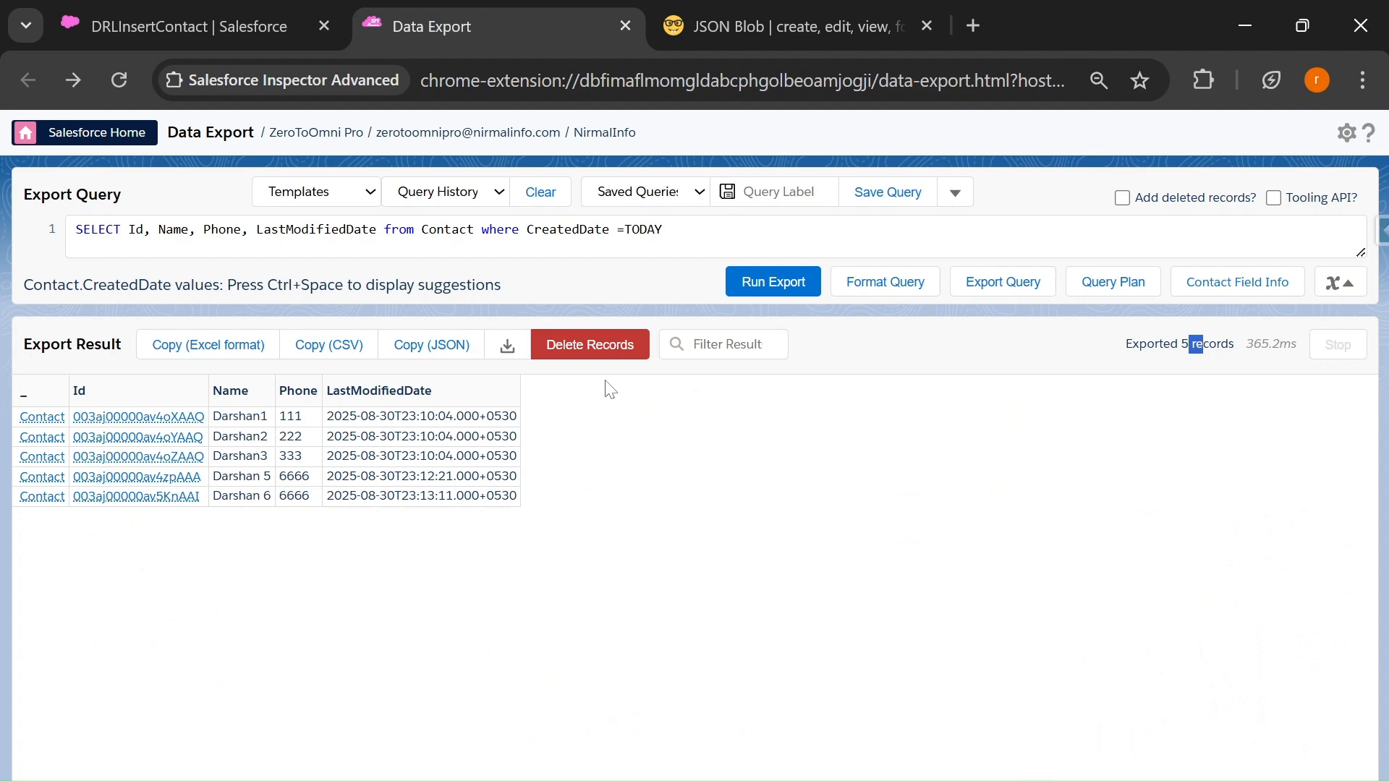
pyautogui.click(607, 347)
pyautogui.click(71, 465)
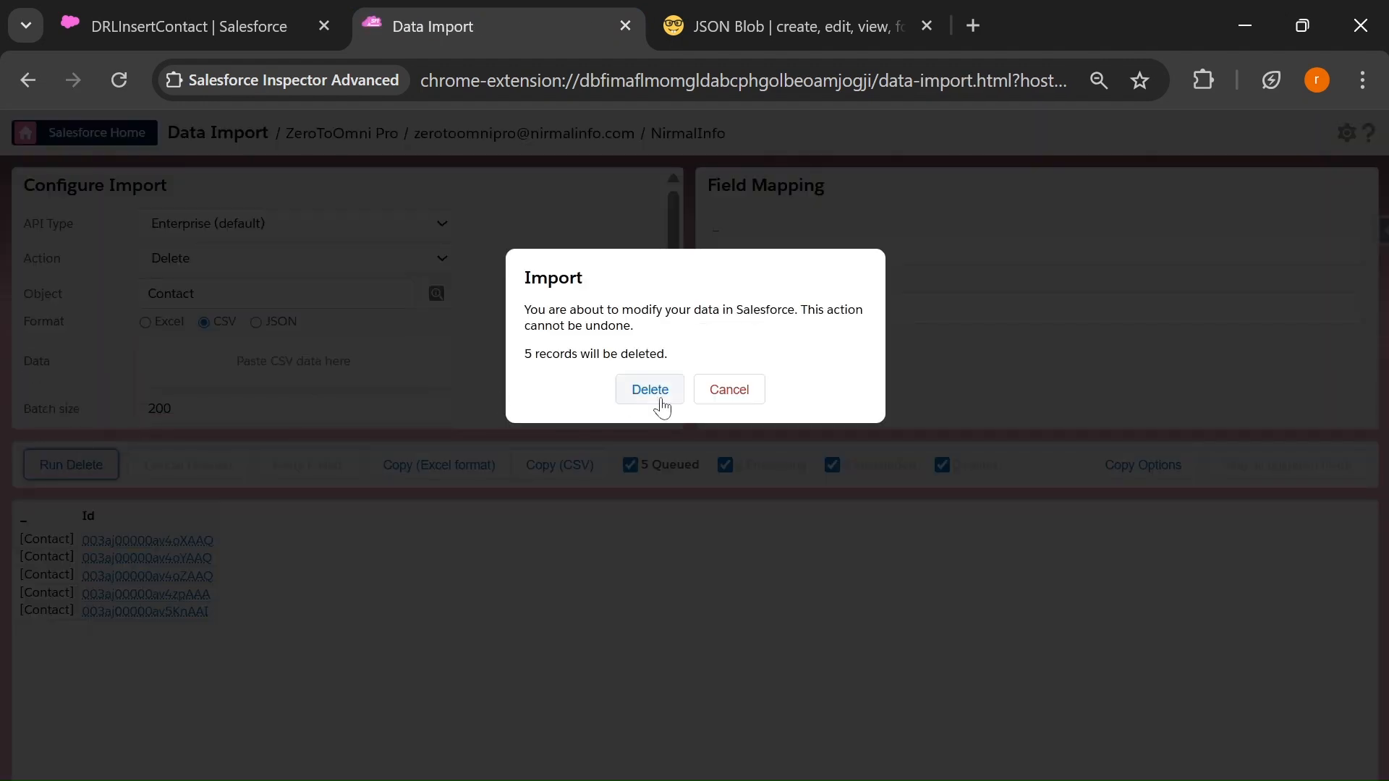
pyautogui.click(662, 408)
pyautogui.click(26, 81)
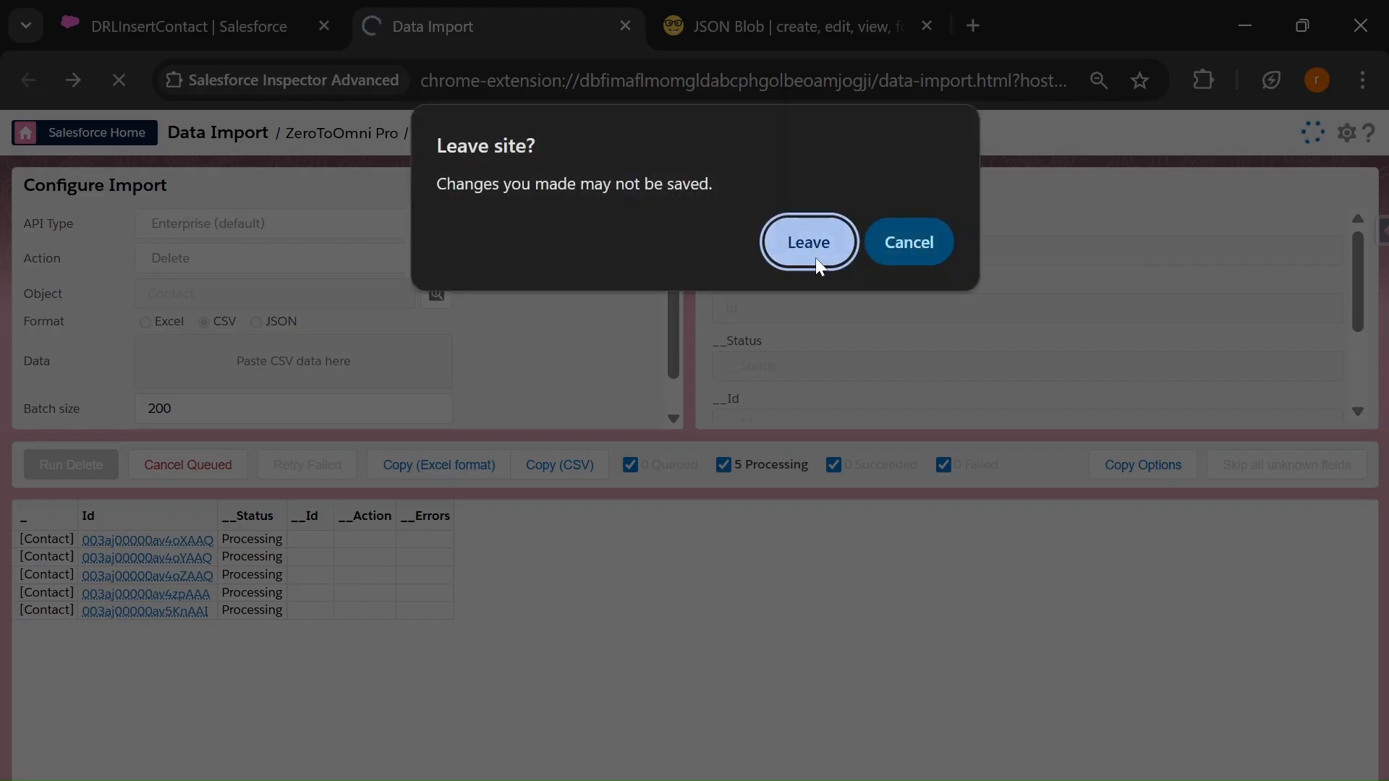
pyautogui.click(910, 237)
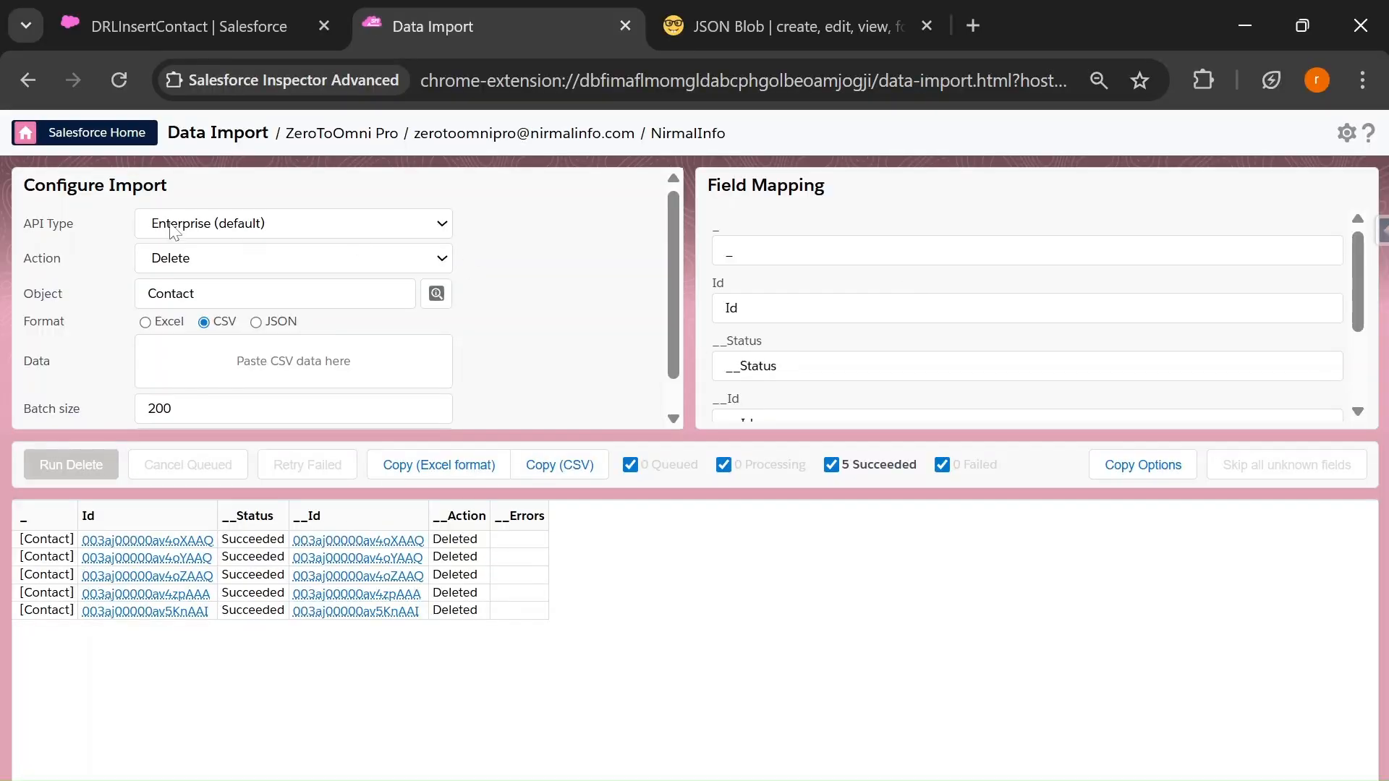
# Rerun the Data Export query to check for remaining Contacts, and review the Contacts array in the preview input
pyautogui.click(33, 81)
pyautogui.click(745, 288)
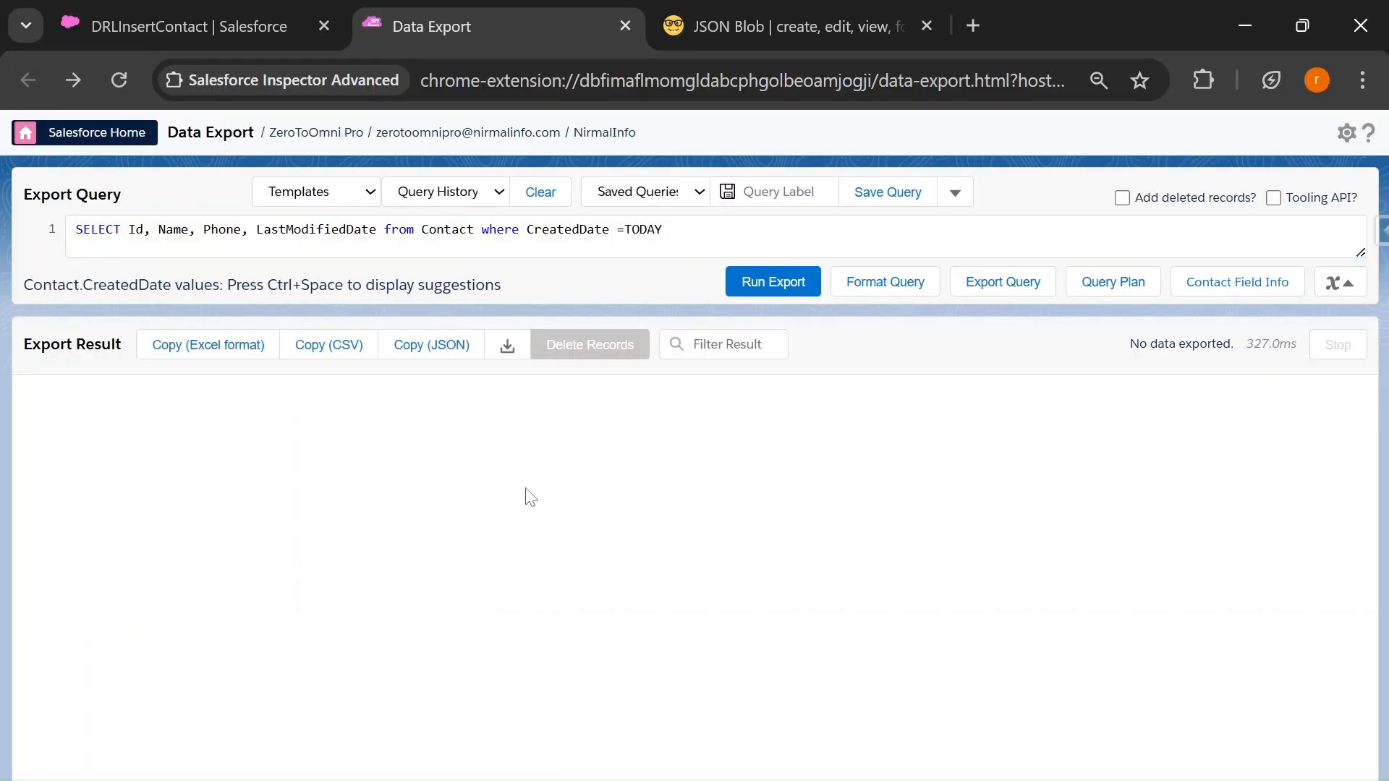
pyautogui.click(209, 21)
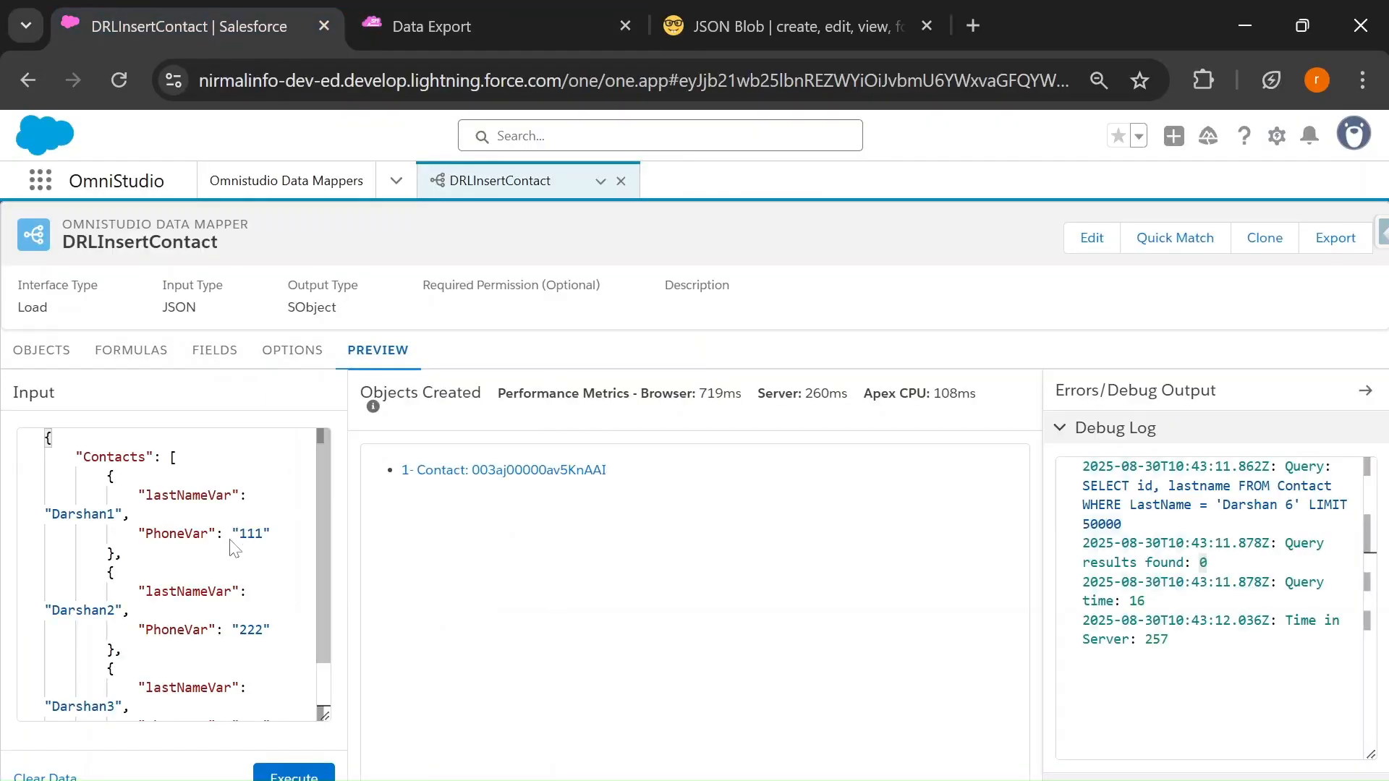
pyautogui.scroll(-3, 230, 548)
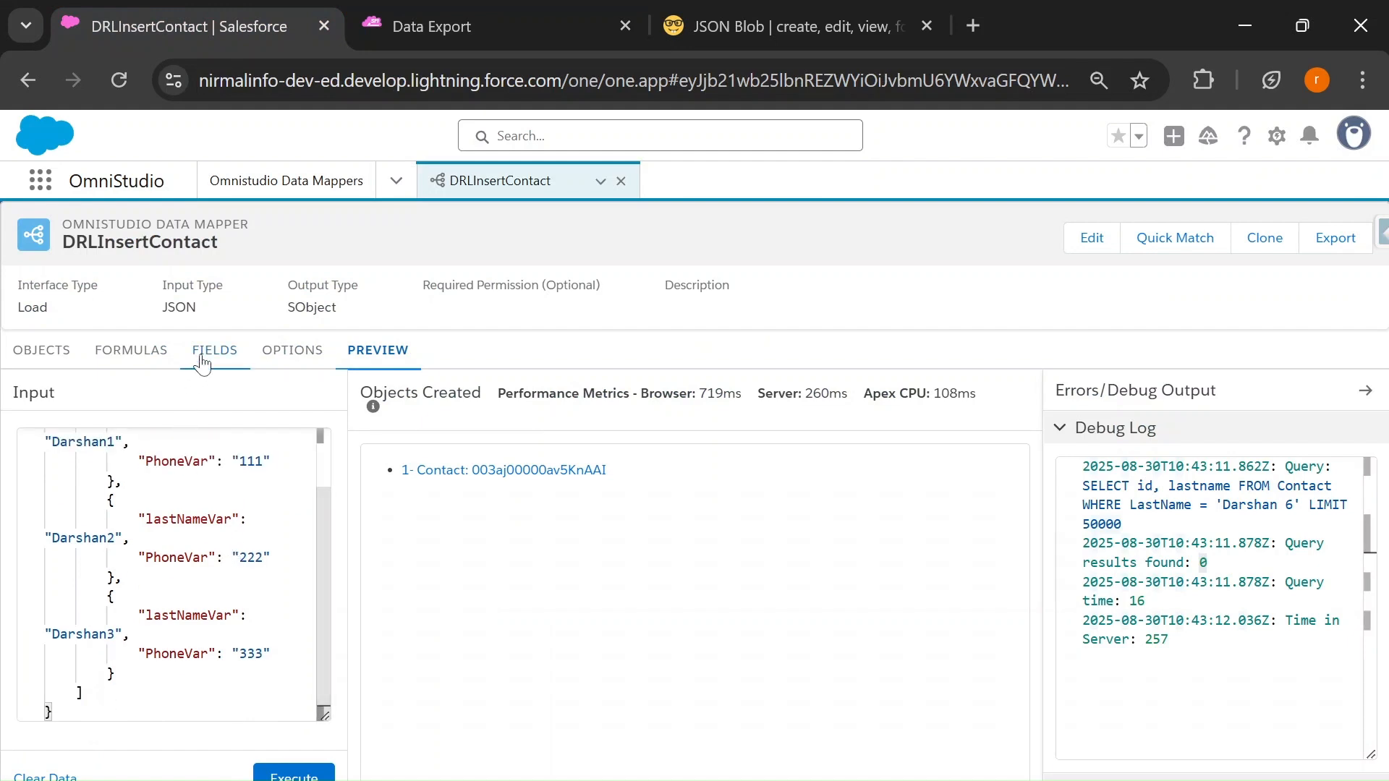
pyautogui.click(470, 22)
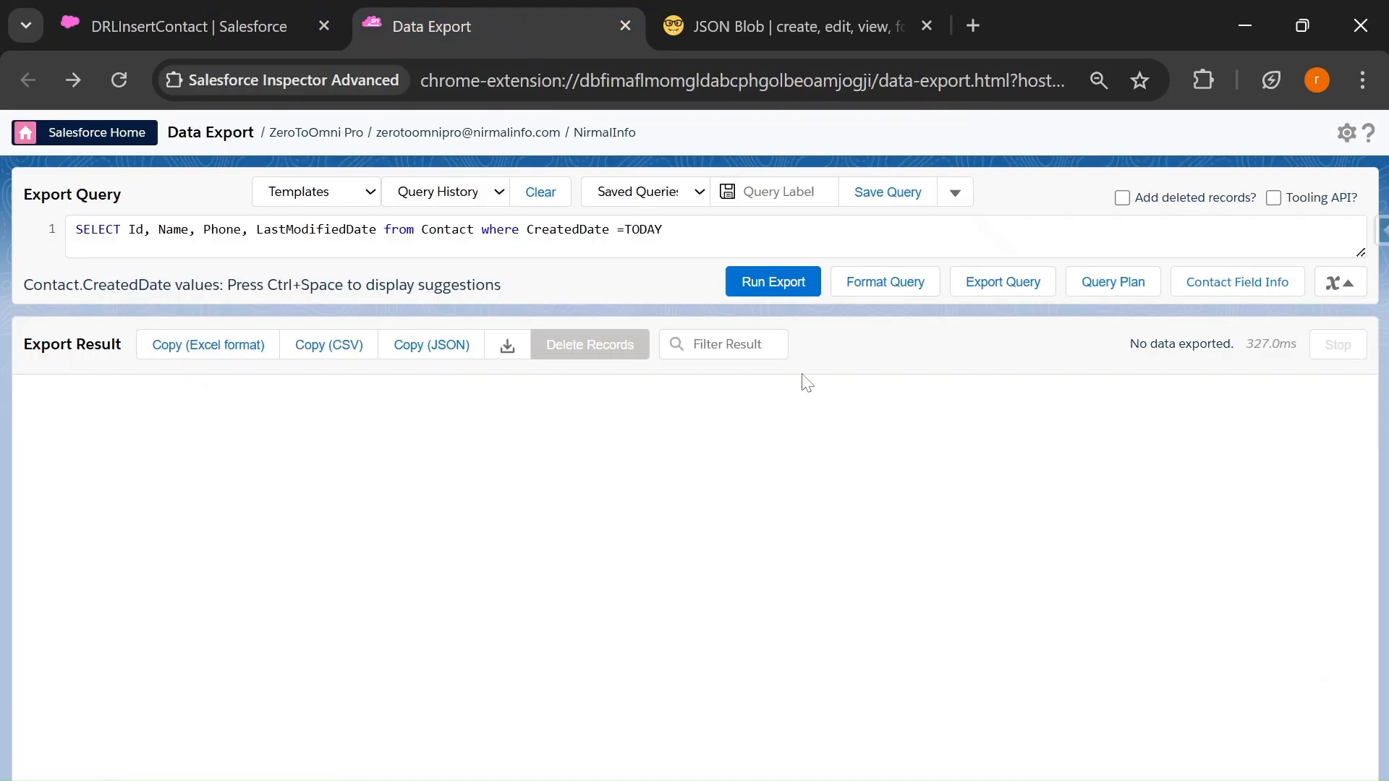
pyautogui.click(772, 281)
# Return to the data mapper and execute the preview with the three-entry Contacts array
pyautogui.click(141, 14)
pyautogui.scroll(10, 239, 606)
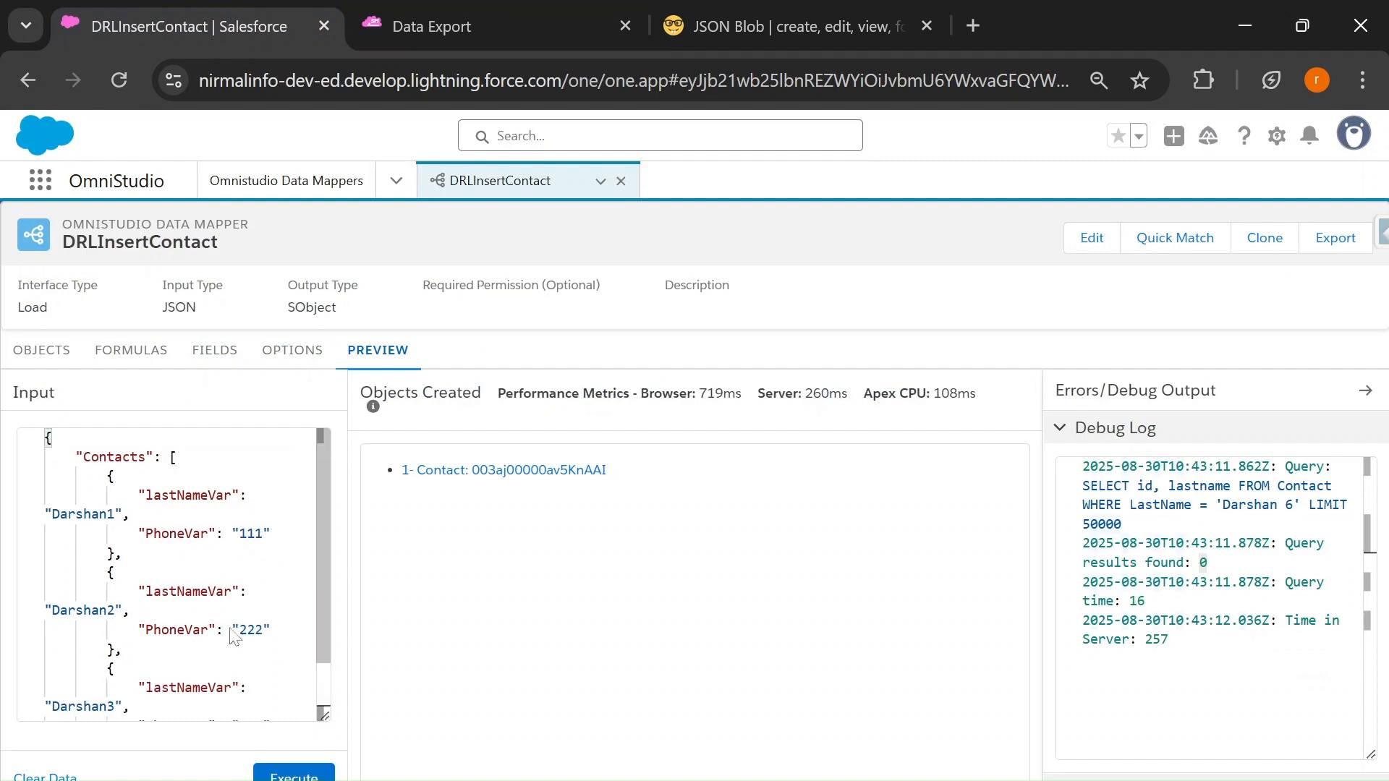
pyautogui.click(269, 772)
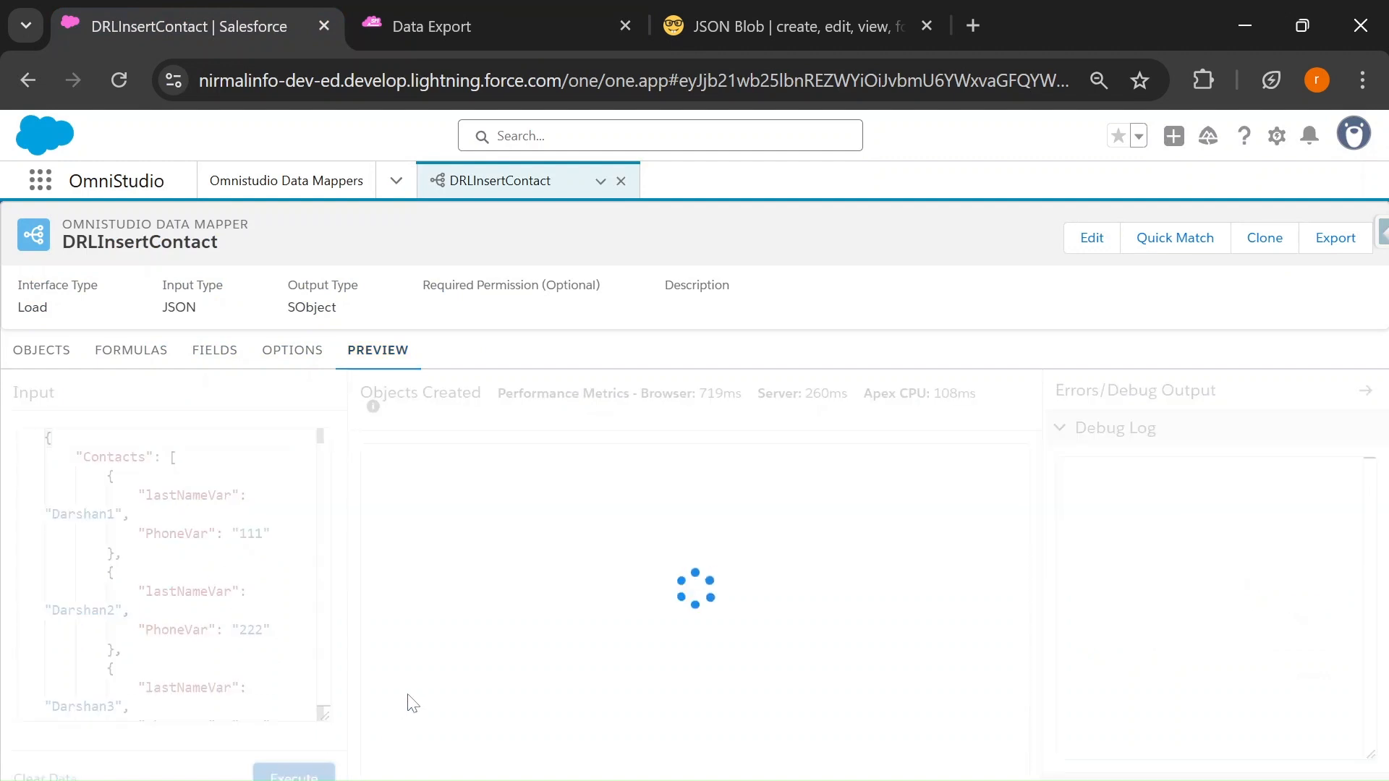
# Check the Upsert Key setting of the LastName mapping and return to the preview results
pyautogui.click(199, 358)
pyautogui.click(443, 472)
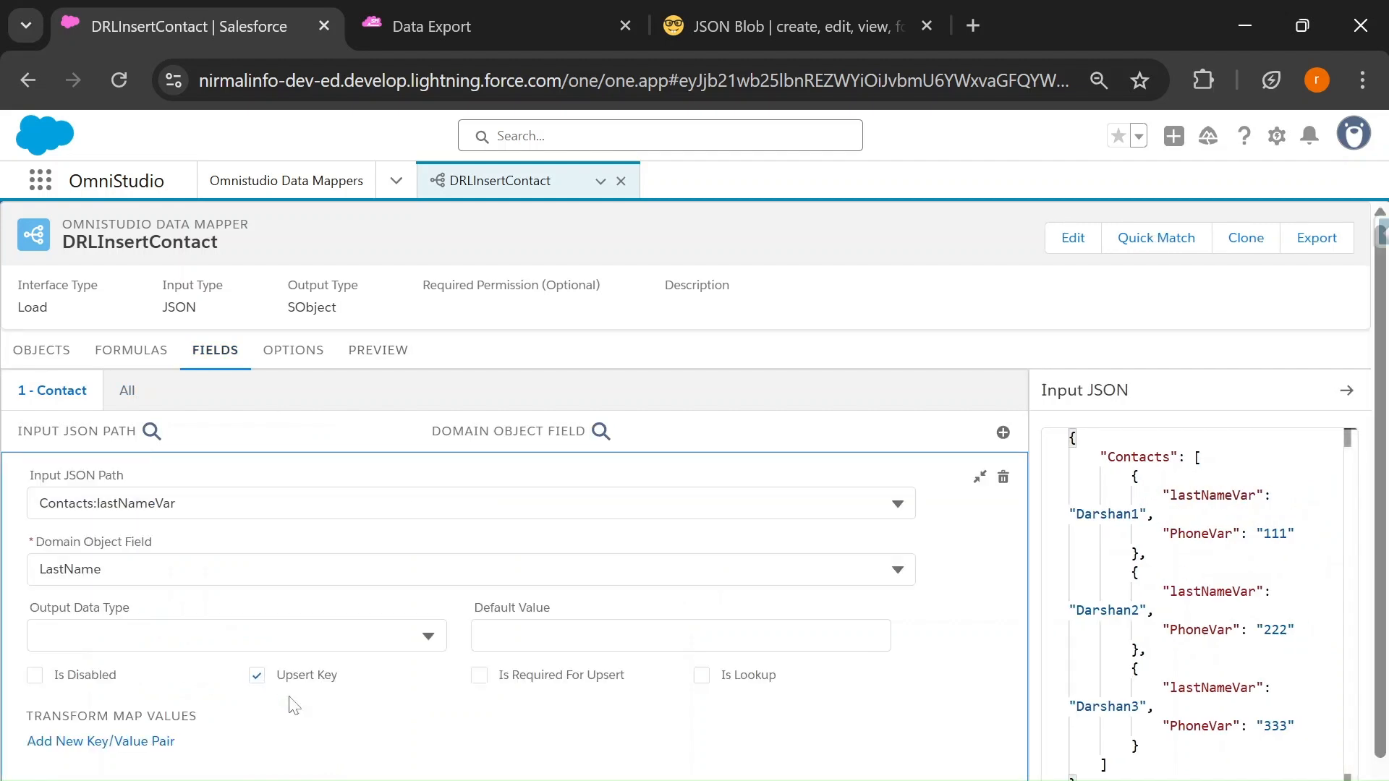
pyautogui.click(369, 356)
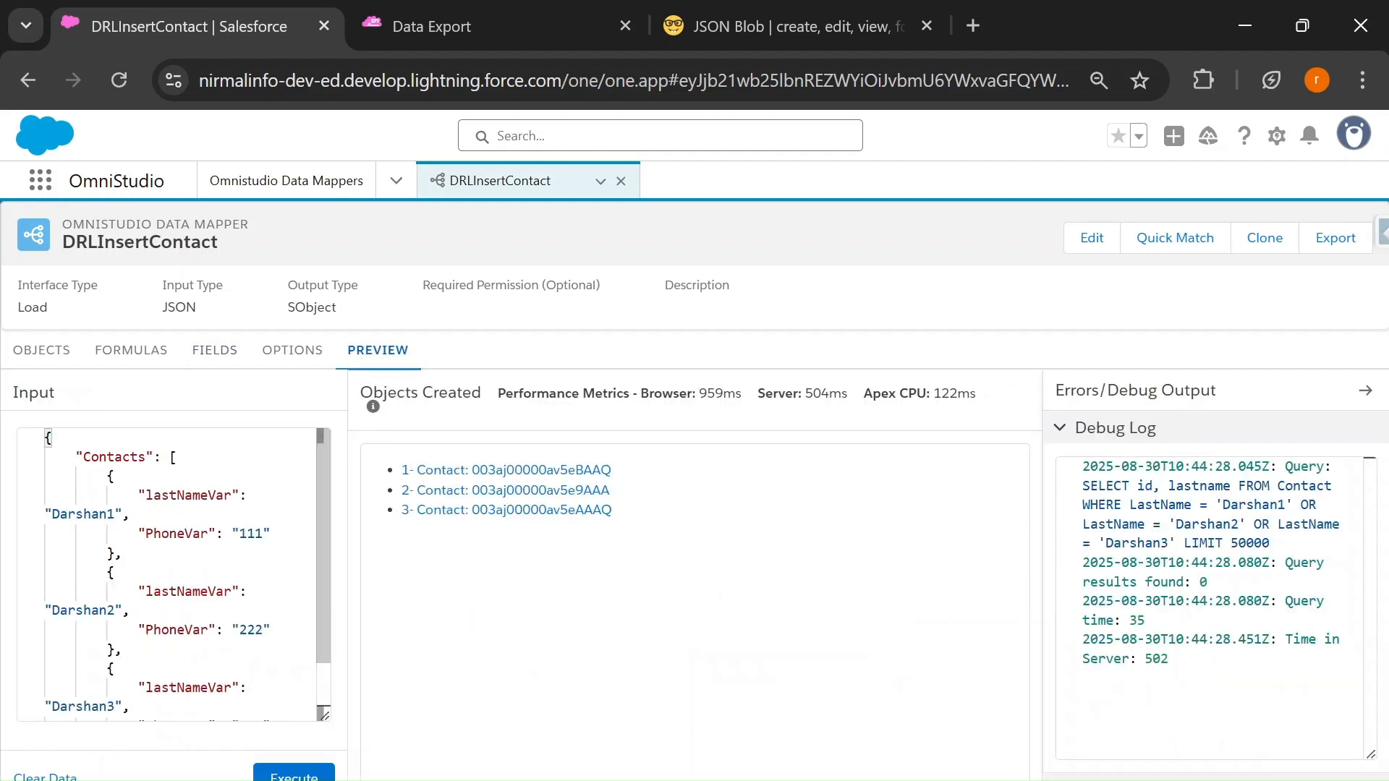
# Examine the Debug Log's LastName lookup and result count, and rerun the Data Export query to check the inserted Contacts
pyautogui.moveTo(1083, 486); pyautogui.dragTo(1193, 583)
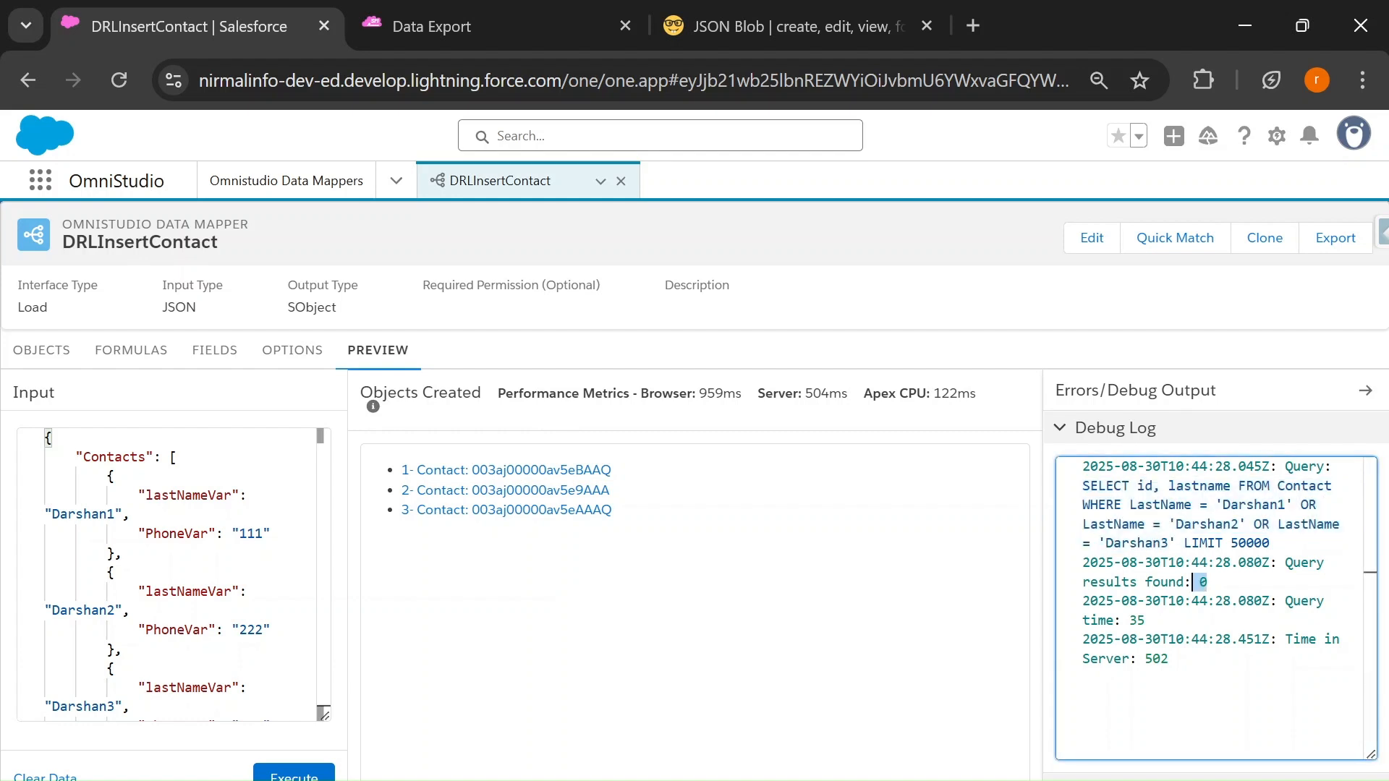
pyautogui.click(437, 10)
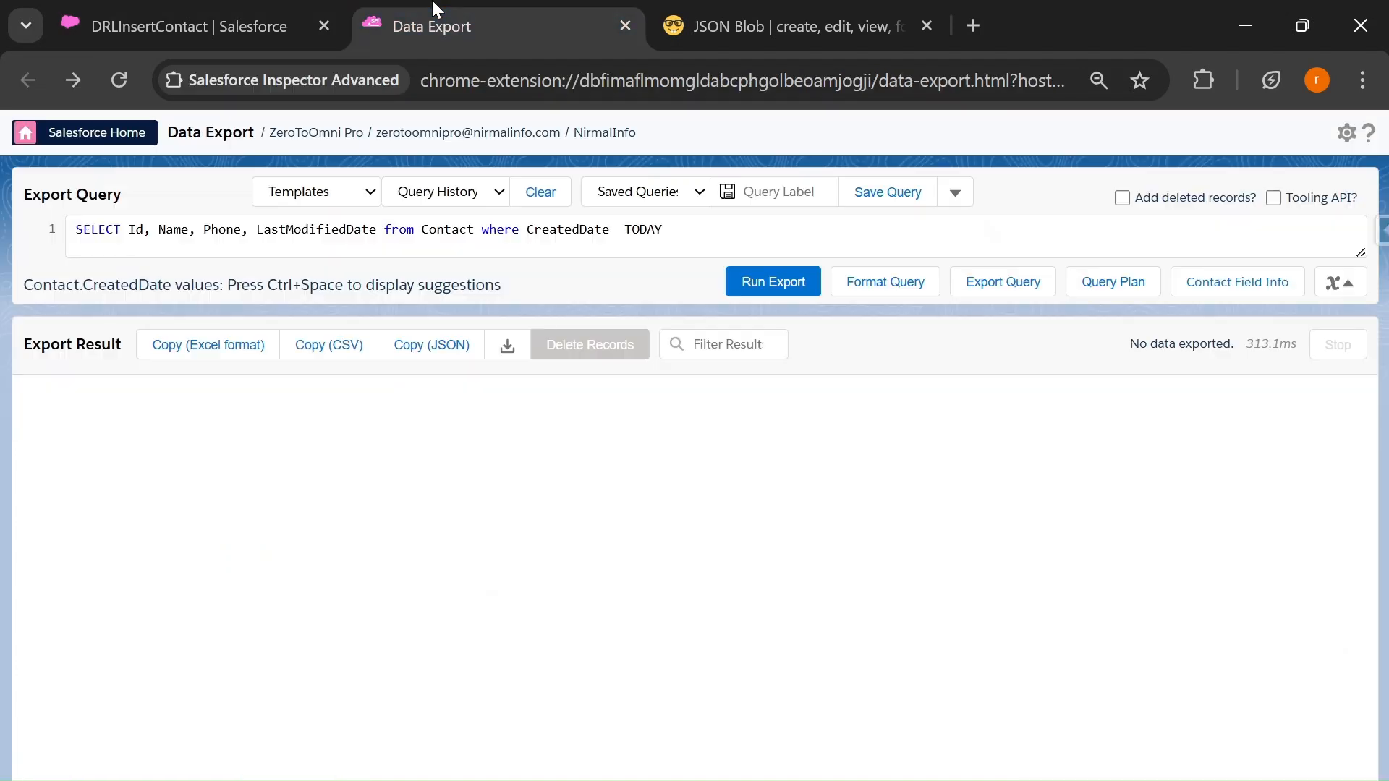
pyautogui.click(779, 278)
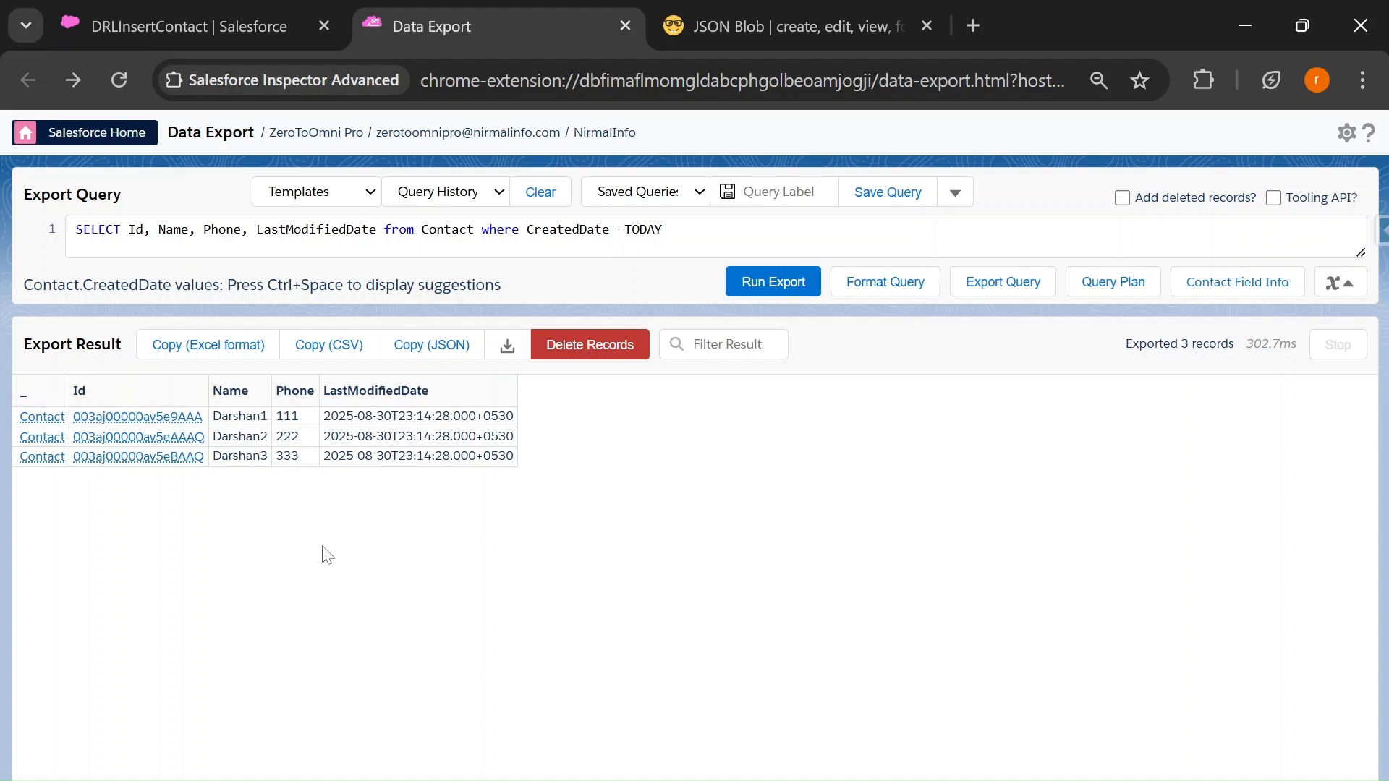
# In the preview input, give the first contact a four-digit PhoneVar, change the second lastNameVar's ending number to 4, and compare with the exported Contacts
pyautogui.click(191, 9)
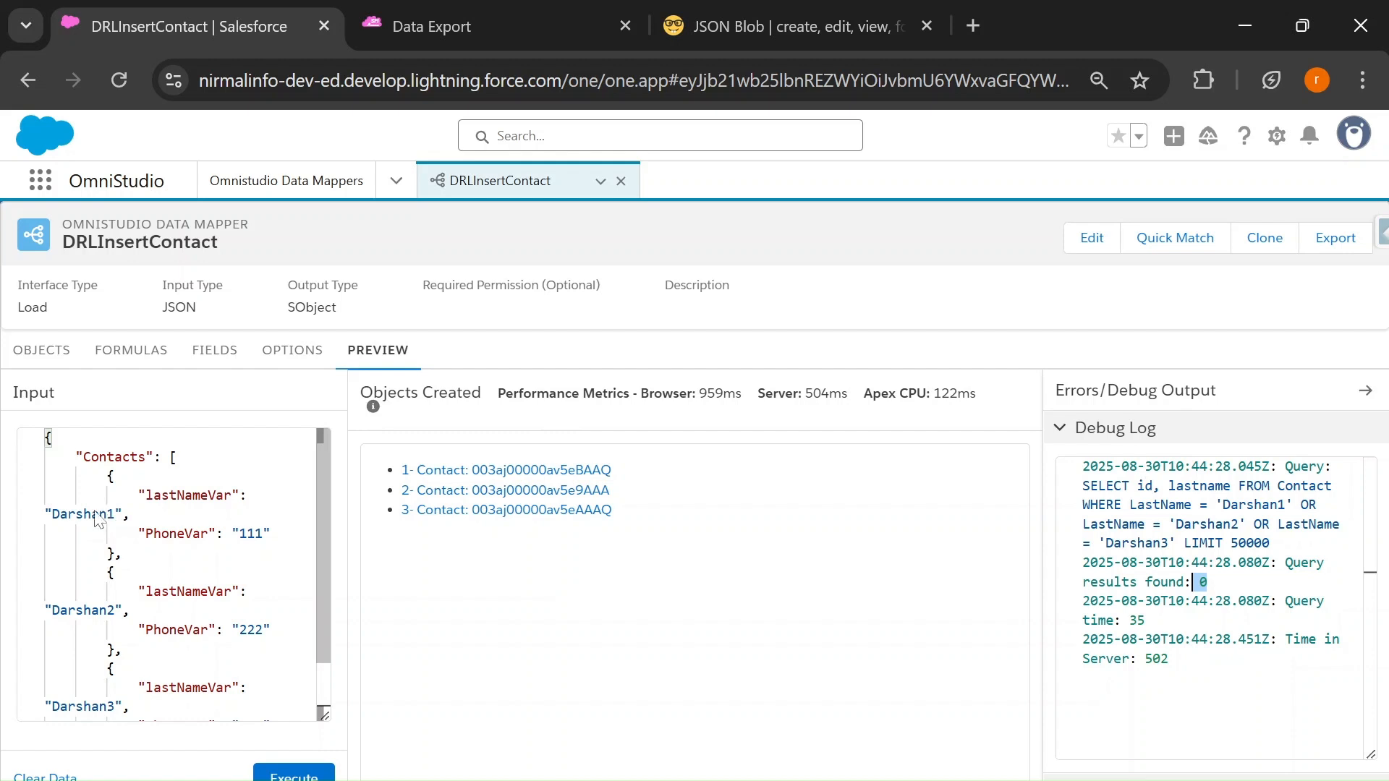
pyautogui.doubleClick(251, 535)
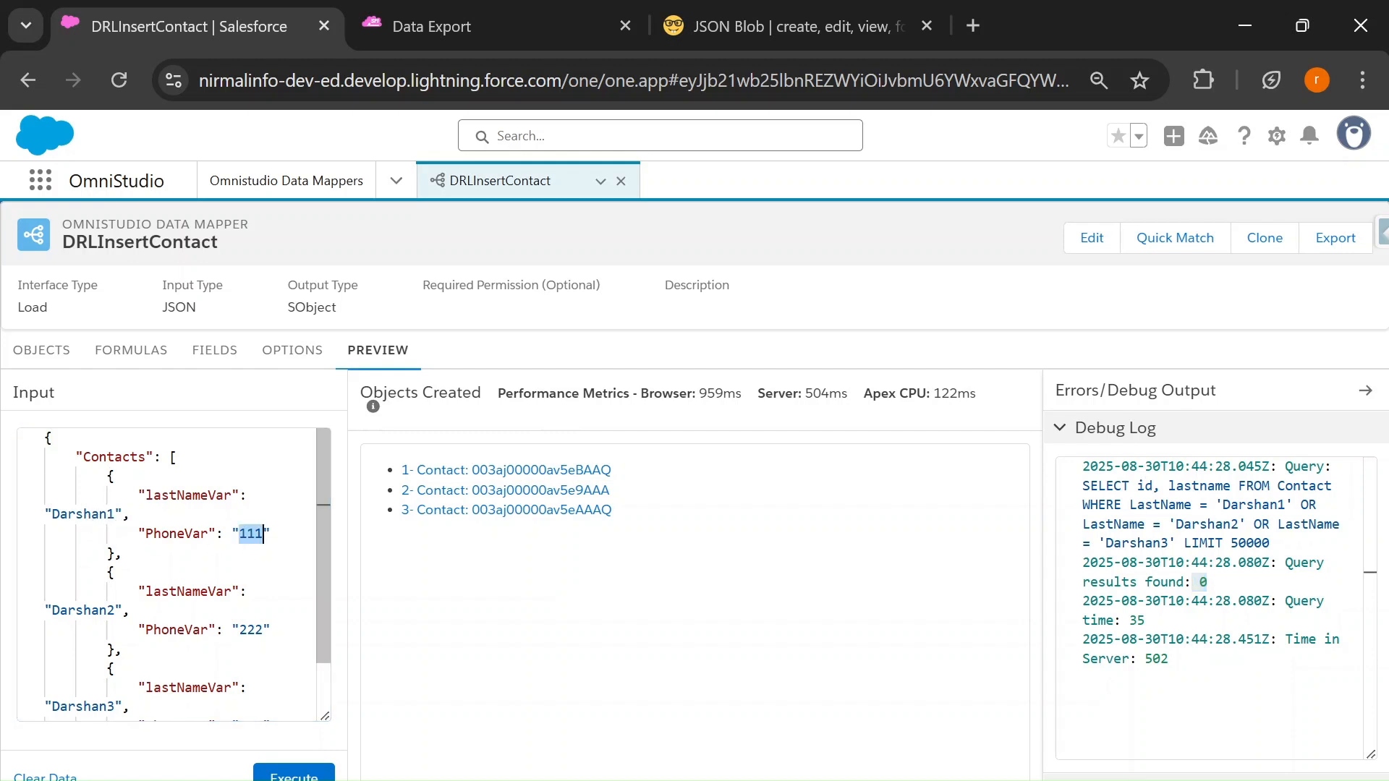
pyautogui.write('12')
pyautogui.doubleClick(81, 610)
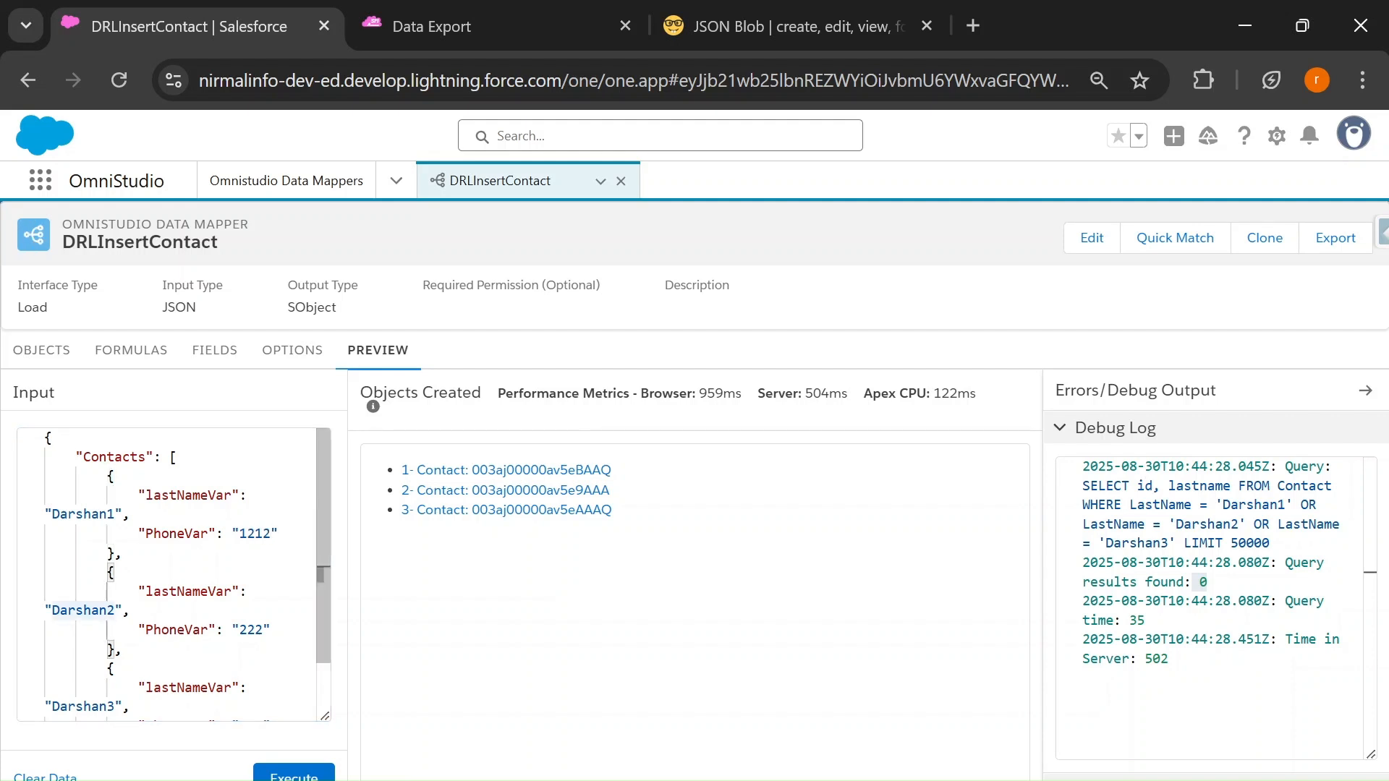
pyautogui.write('2')
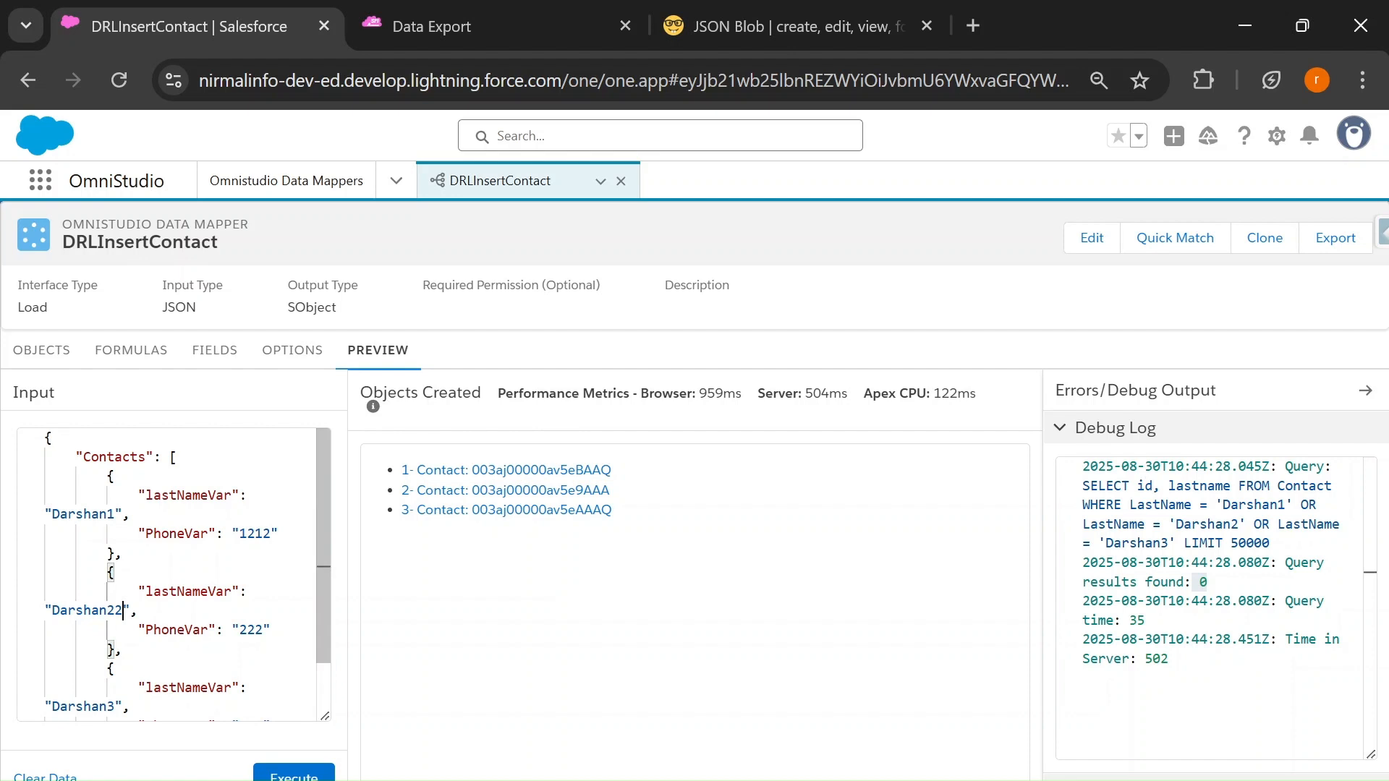
pyautogui.hotkey('shift', 'Left')
pyautogui.hotkey('shift', 'Left')
pyautogui.write('4')
pyautogui.click(492, 16)
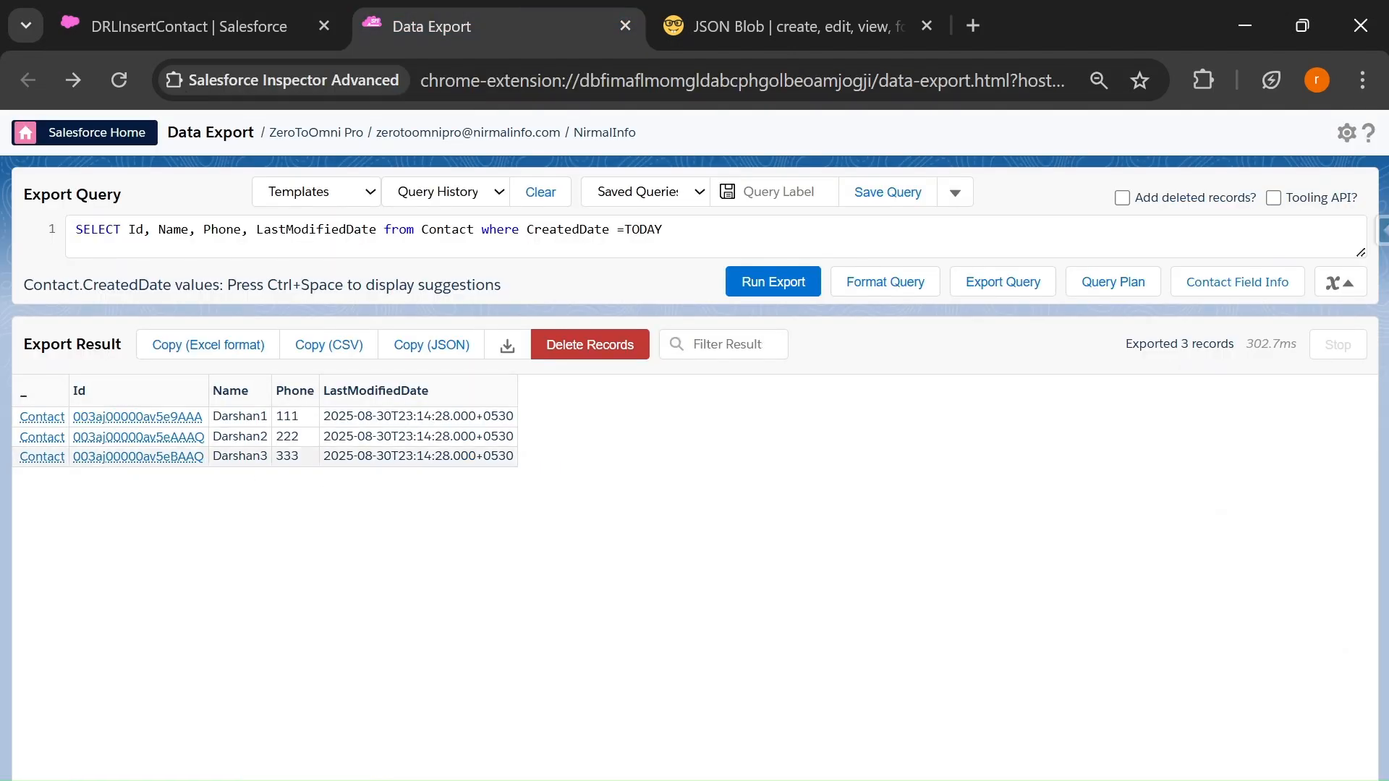
# In the data mapper's preview input, change the third lastNameVar's ending number to 5 and give the second and third contacts new three-digit PhoneVars
pyautogui.click(266, 8)
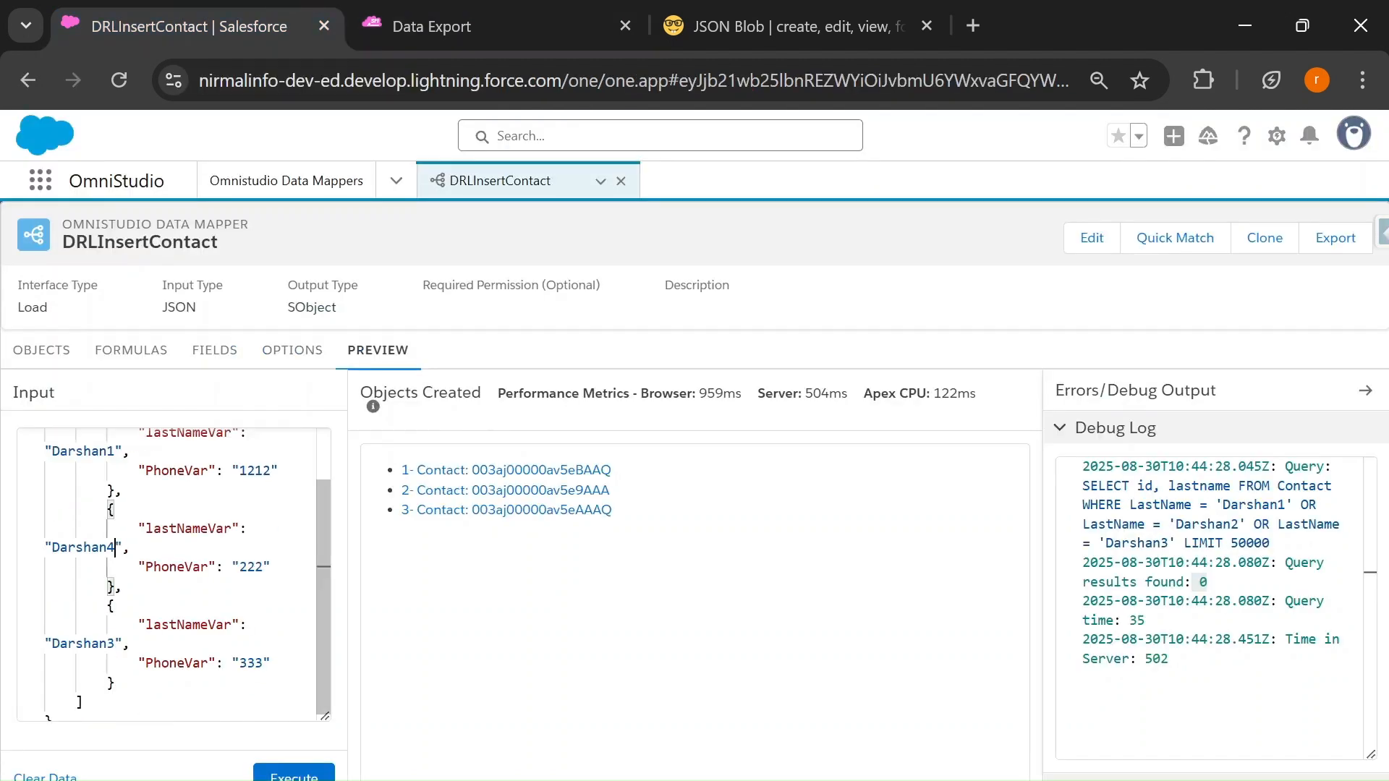
pyautogui.moveTo(115, 587); pyautogui.dragTo(108, 510)
pyautogui.click(115, 644)
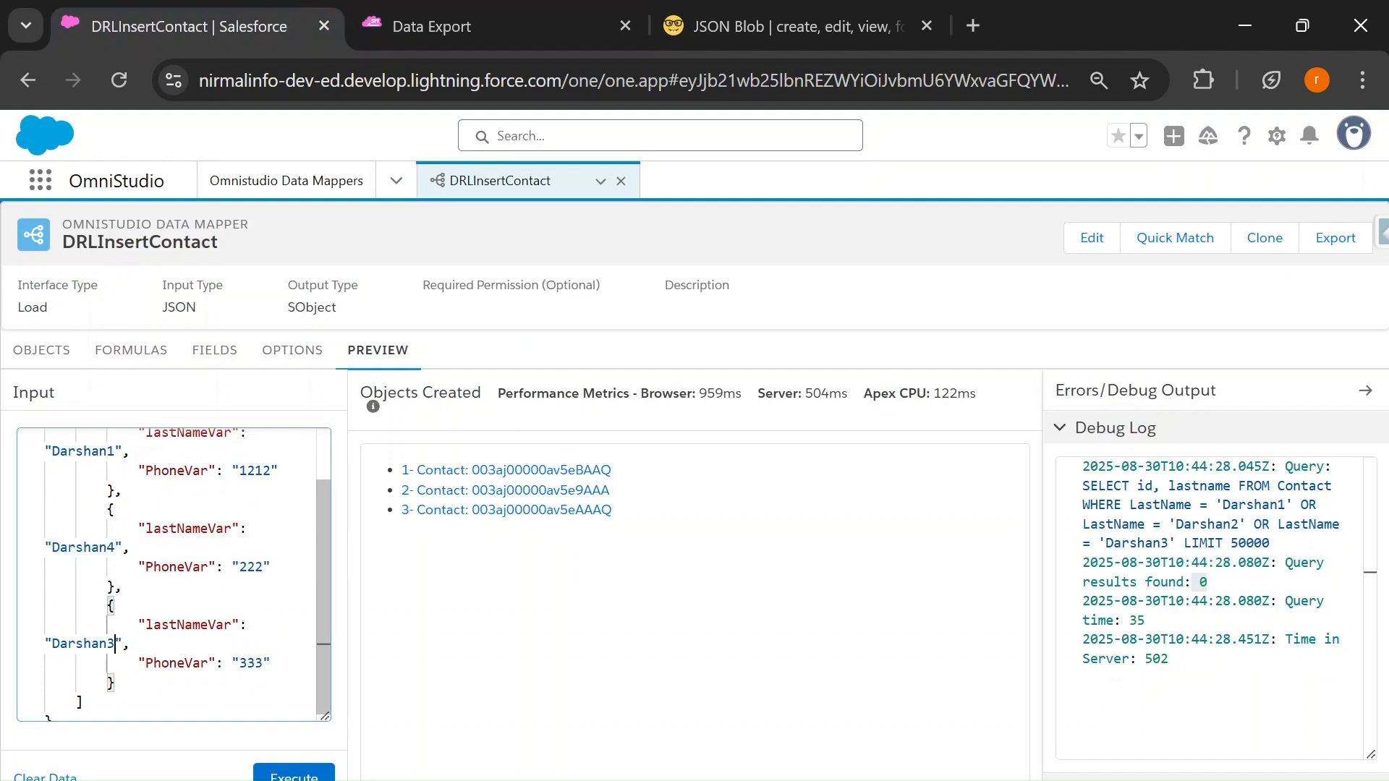
pyautogui.press('BackSpace')
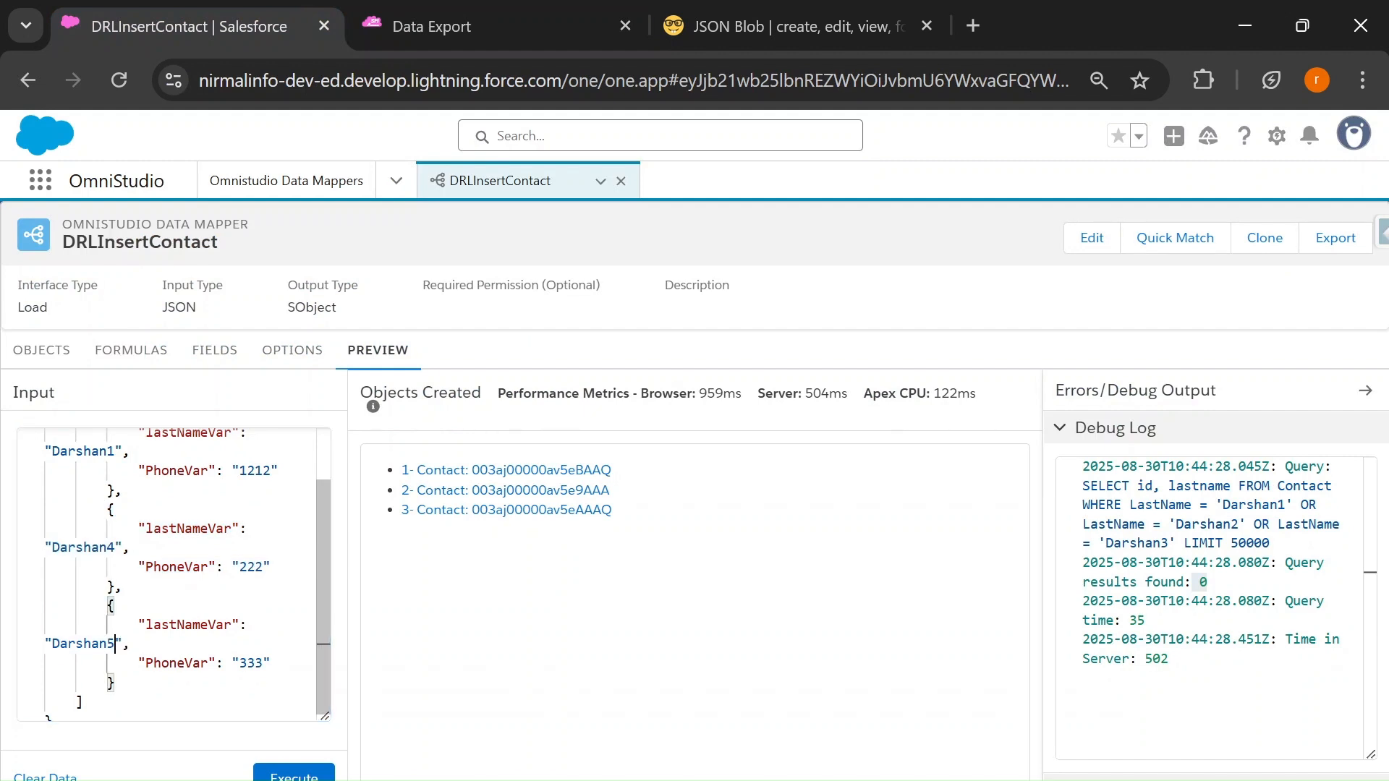
pyautogui.click(258, 566)
pyautogui.doubleClick(250, 566)
pyautogui.write('444')
pyautogui.doubleClick(251, 663)
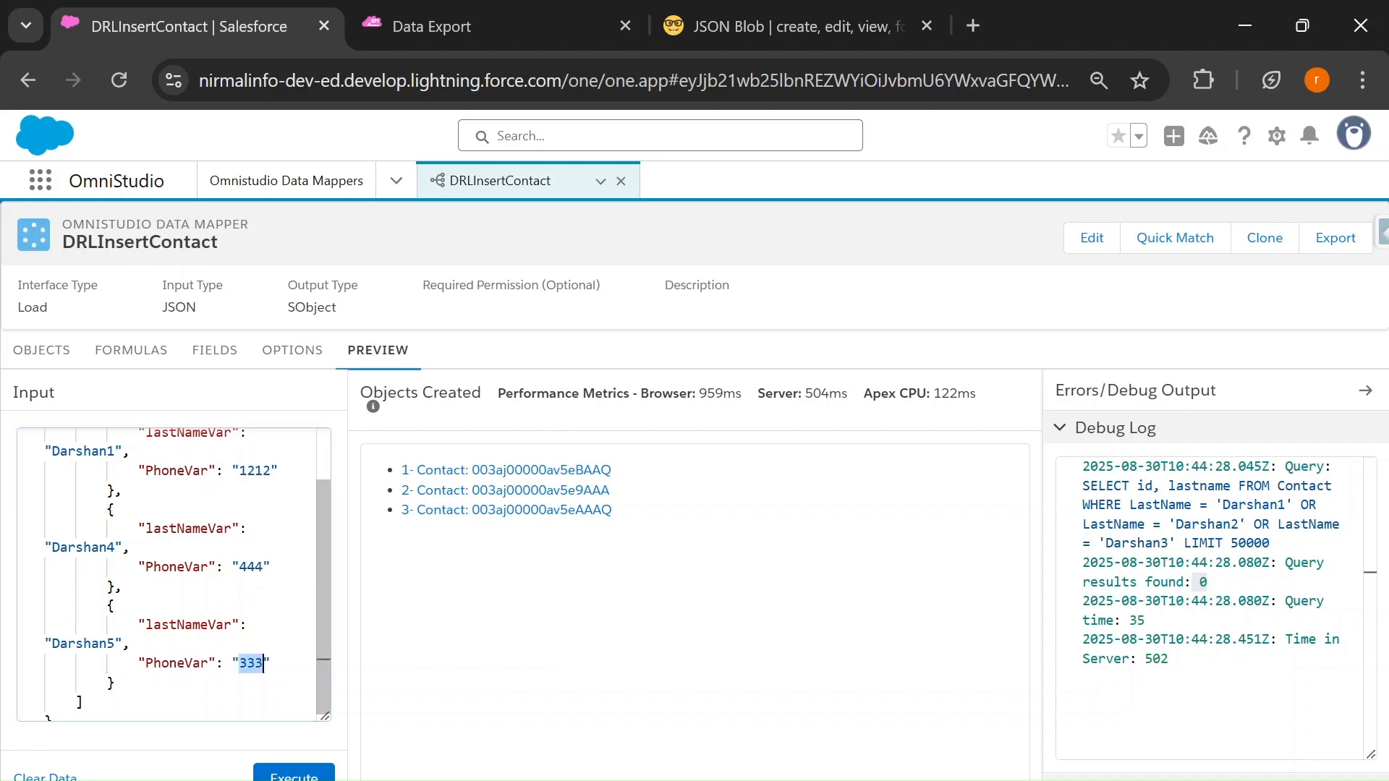
pyautogui.write('555')
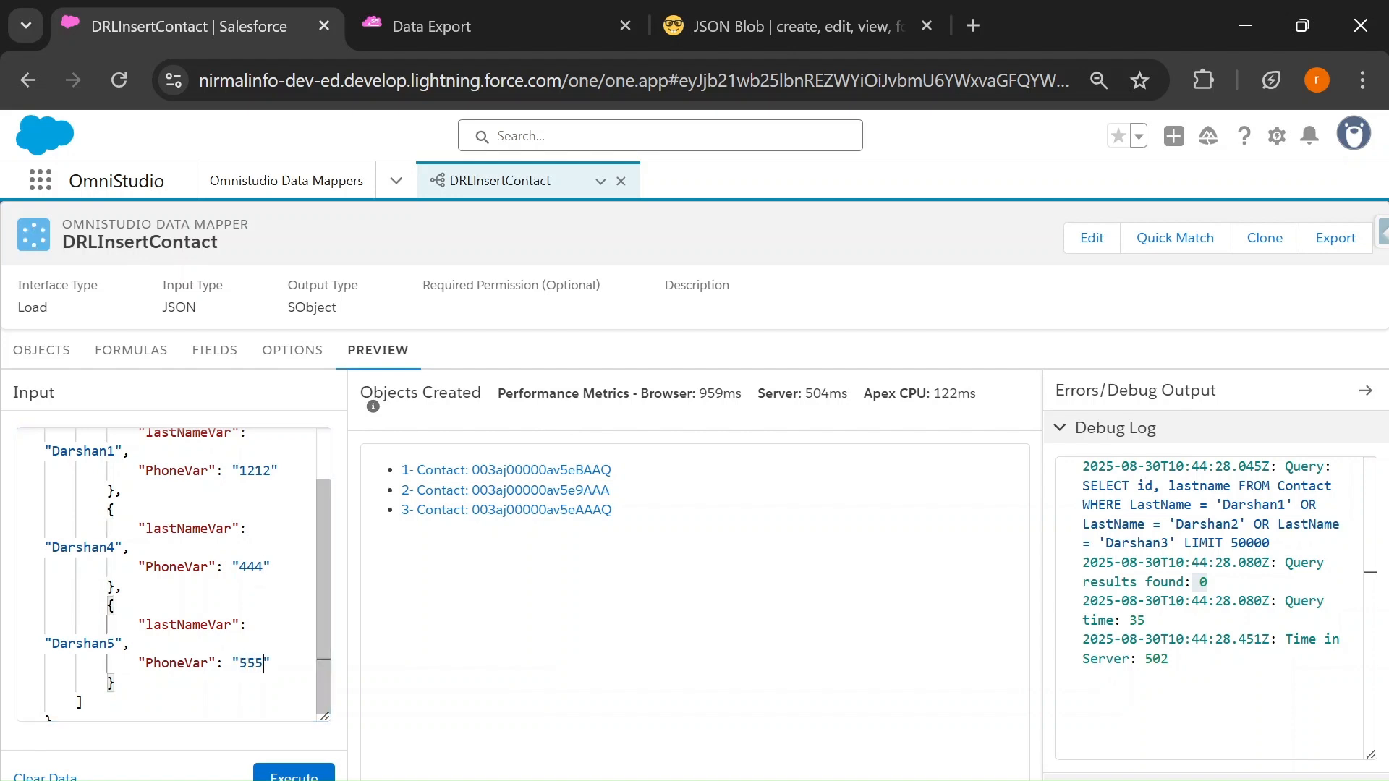
# Execute the preview with the edited Contacts array and examine the Debug Log's lookup query and result count against the first contact
pyautogui.scroll(2, 166, 575)
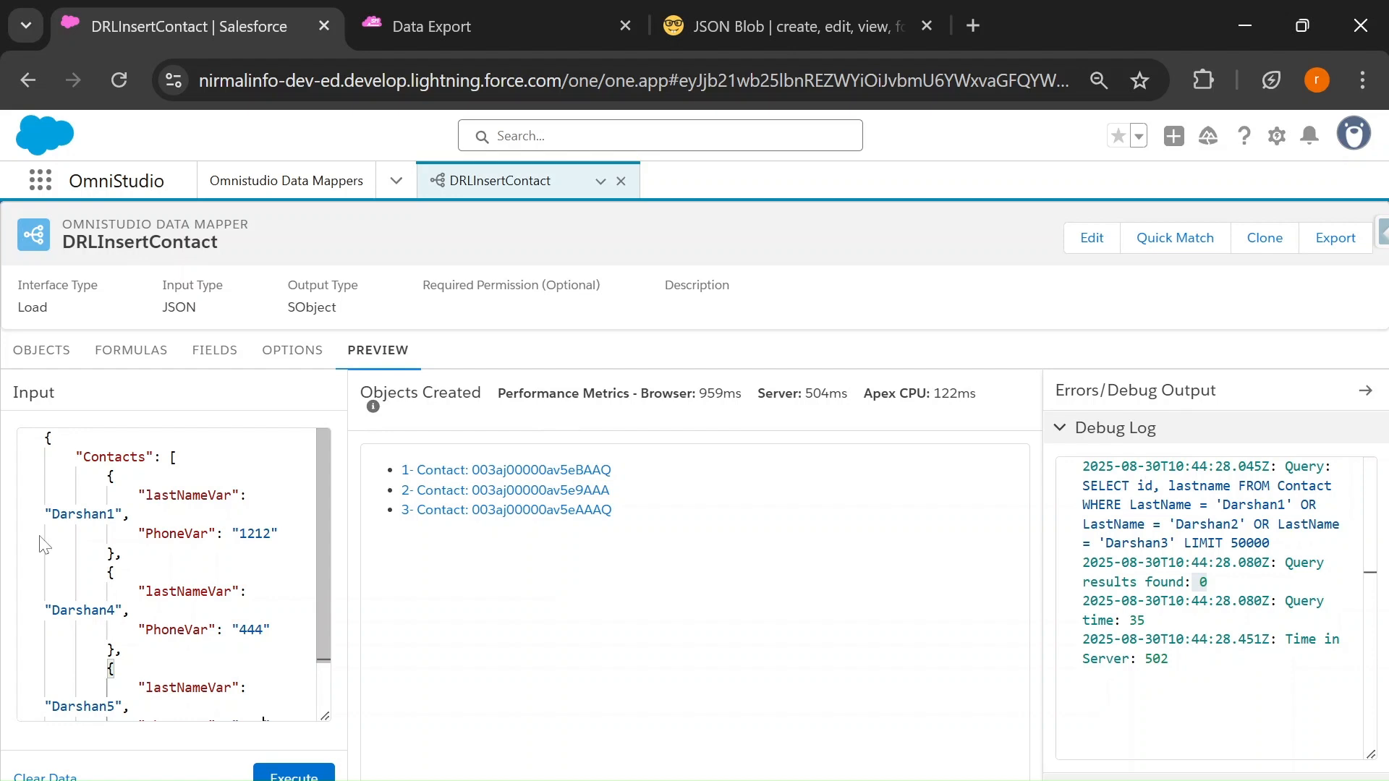
pyautogui.moveTo(107, 477); pyautogui.dragTo(116, 554)
pyautogui.scroll(-1, 116, 554)
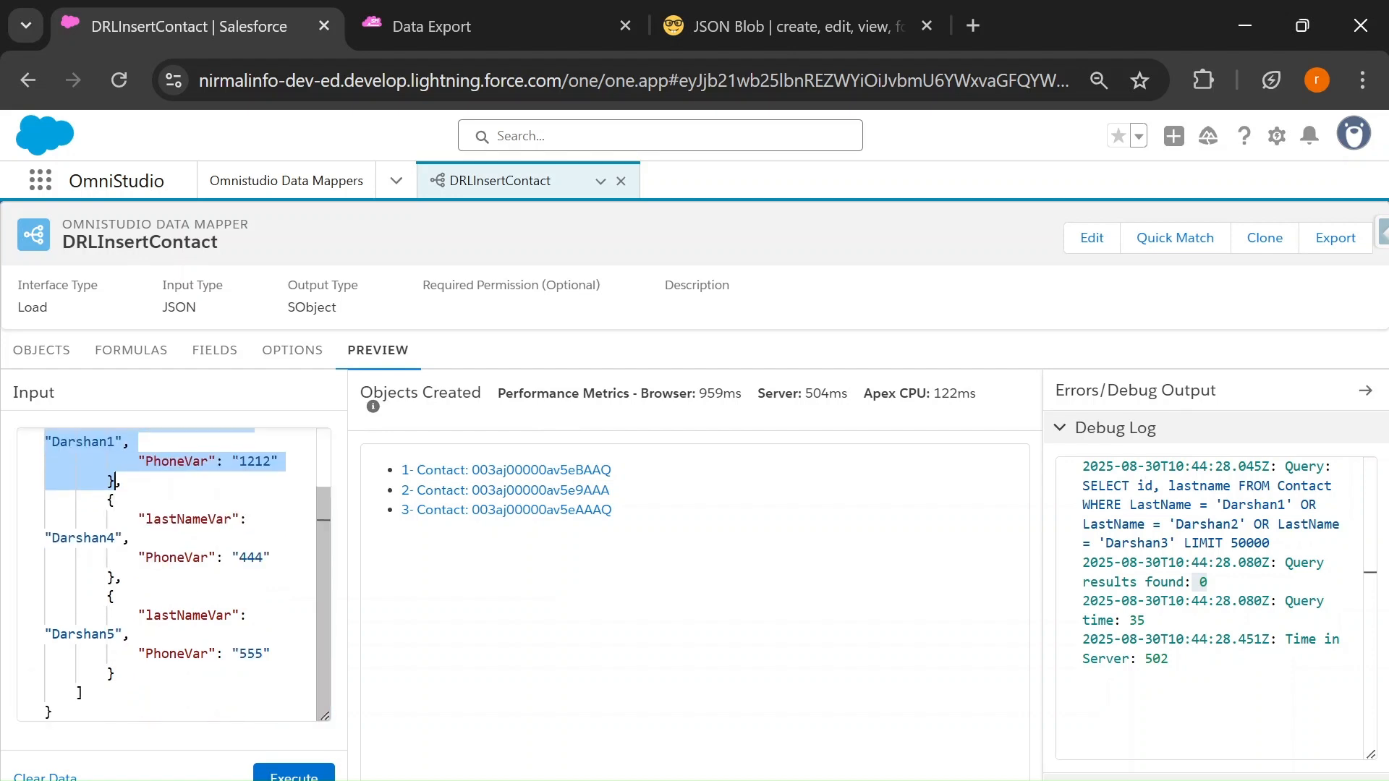
pyautogui.click(293, 772)
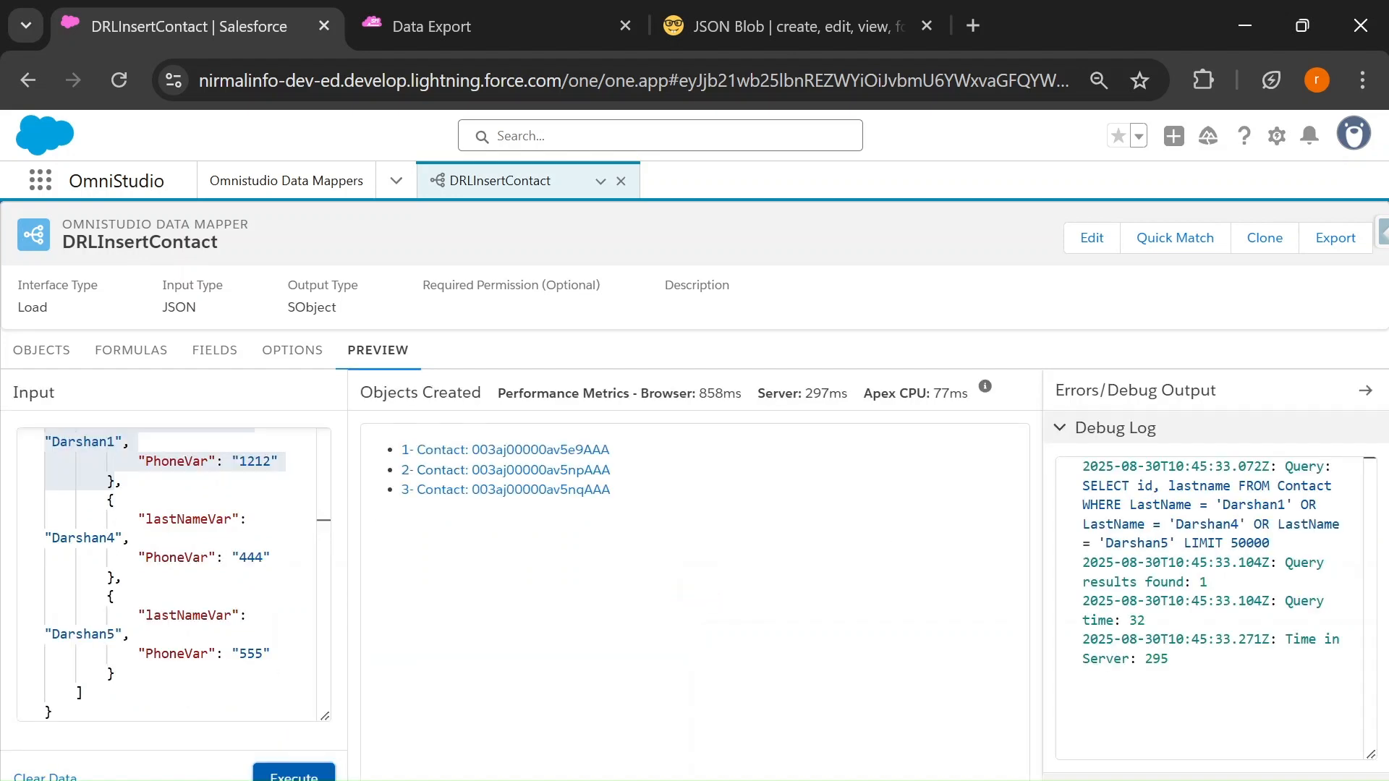
pyautogui.moveTo(1270, 542); pyautogui.dragTo(1083, 486)
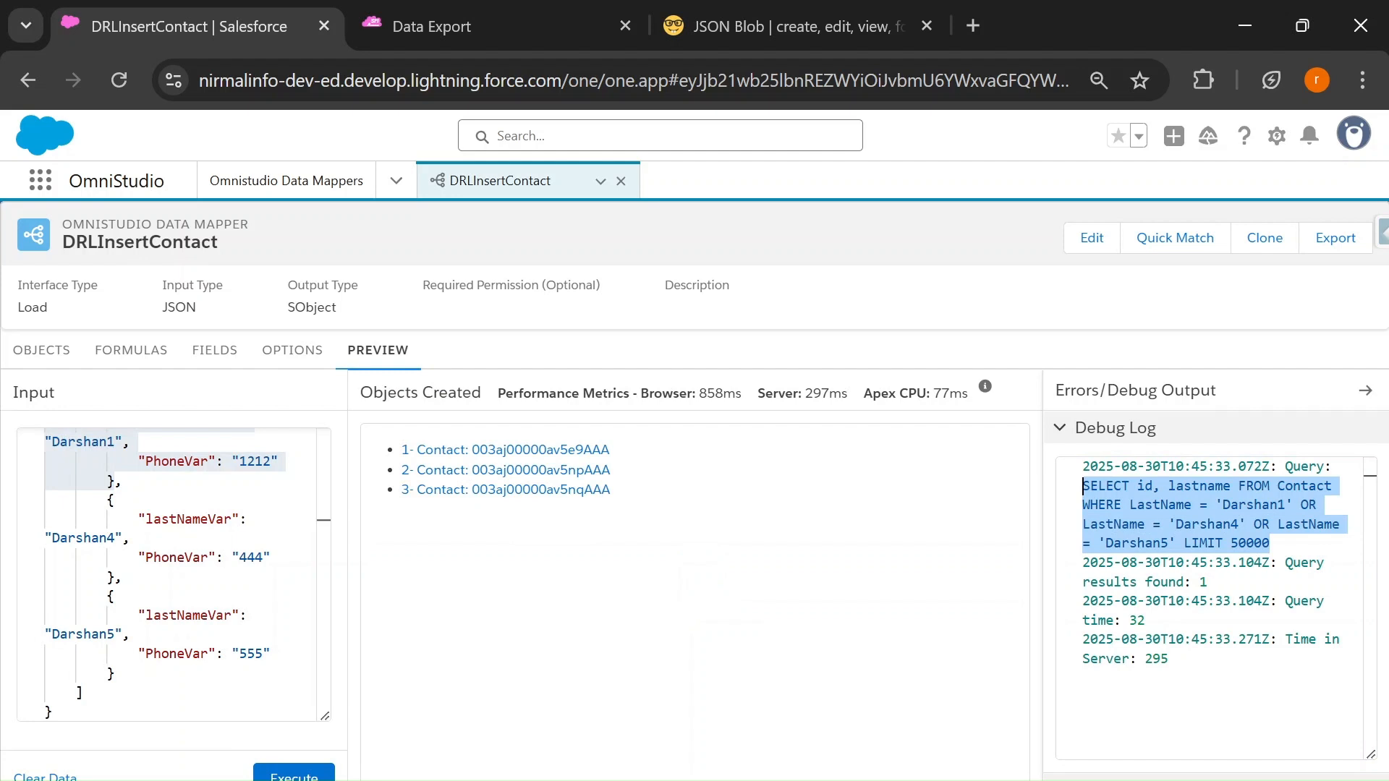
pyautogui.moveTo(1207, 582); pyautogui.dragTo(1192, 582)
pyautogui.scroll(2, 179, 574)
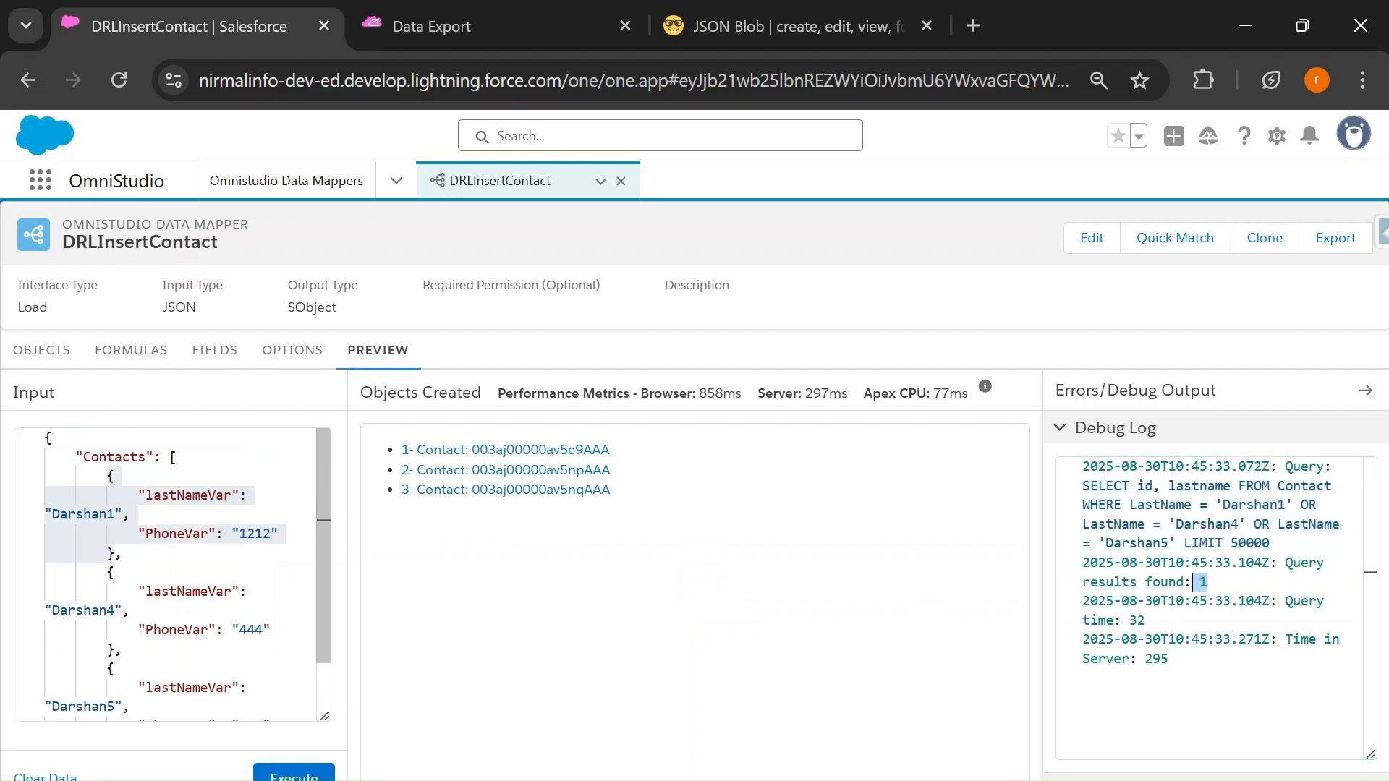
pyautogui.moveTo(107, 475); pyautogui.dragTo(114, 553)
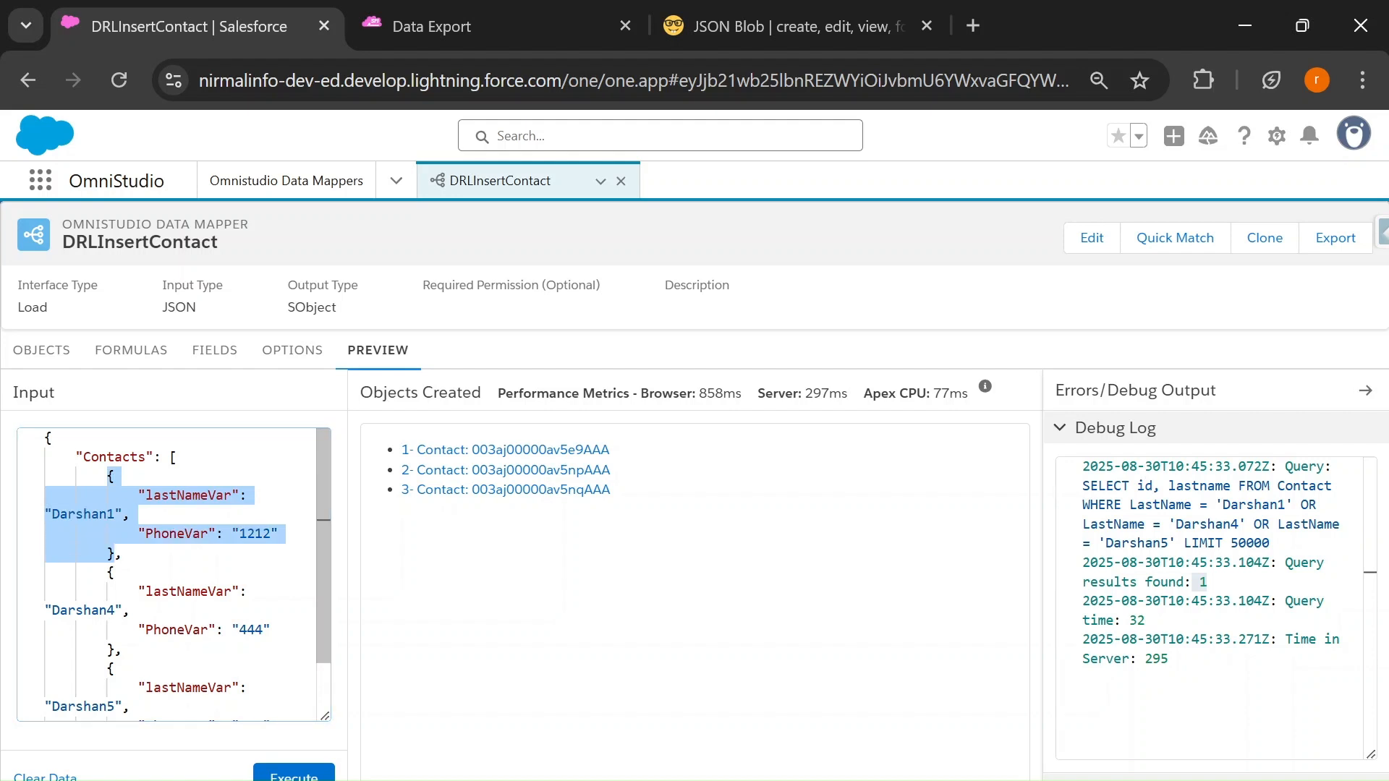
# Rerun the Contact query in Data Export and compare the first row and the last two rows with the preview input
pyautogui.click(434, 26)
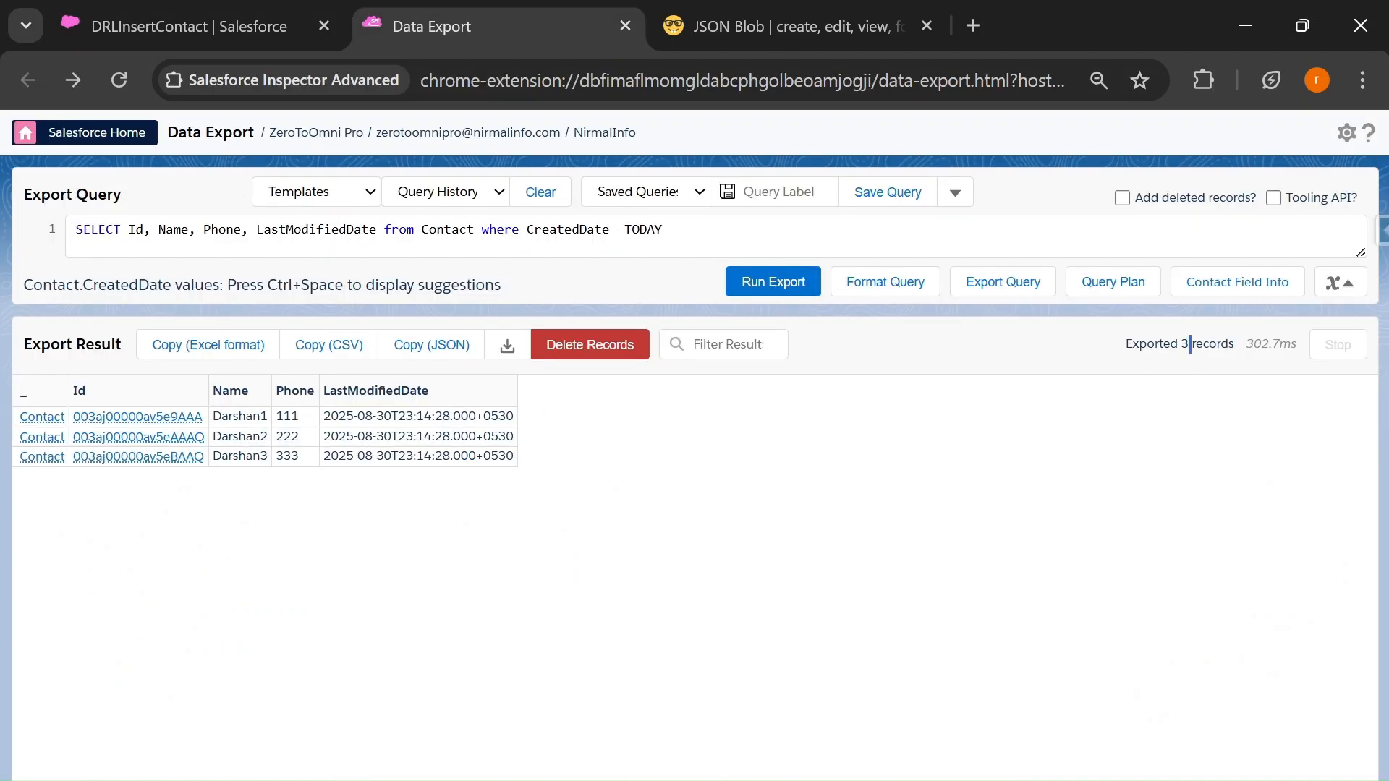
pyautogui.click(767, 281)
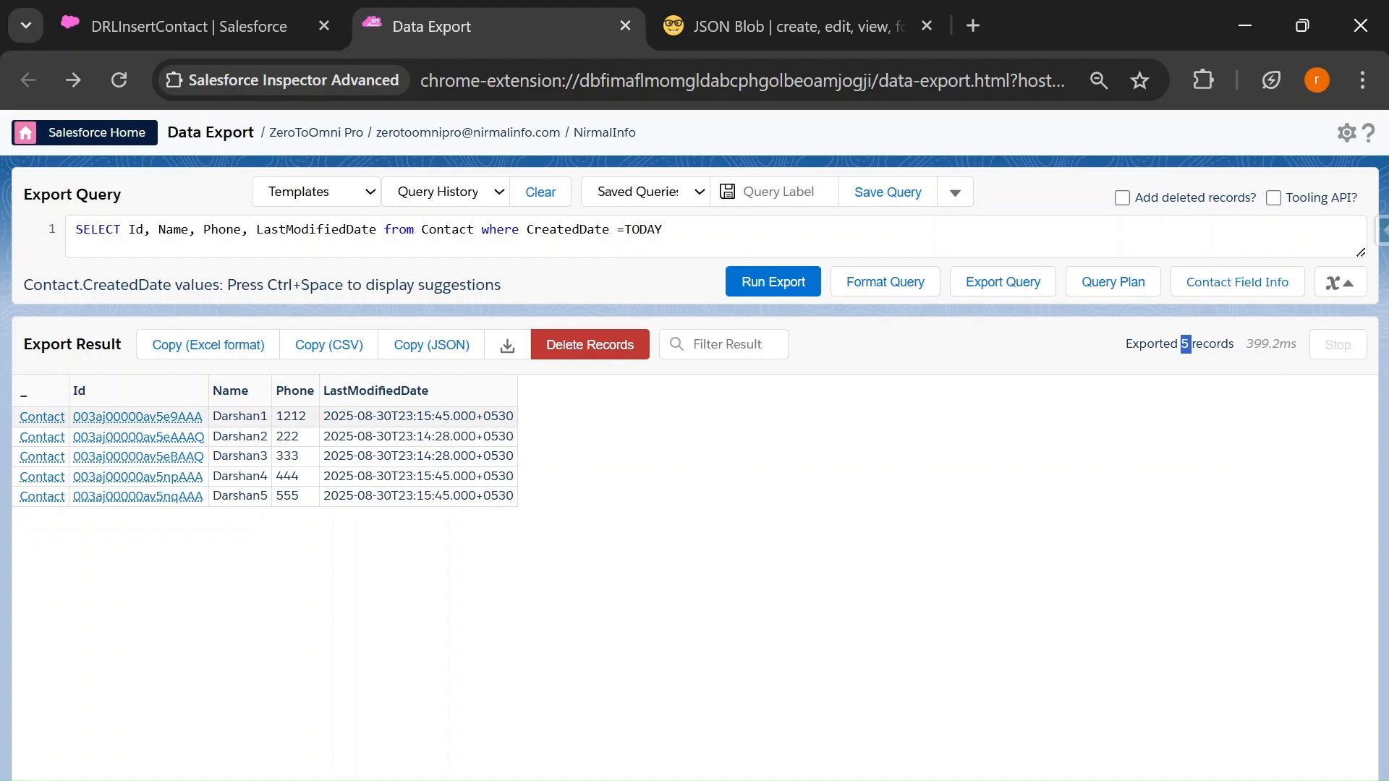
pyautogui.moveTo(213, 416); pyautogui.dragTo(313, 423)
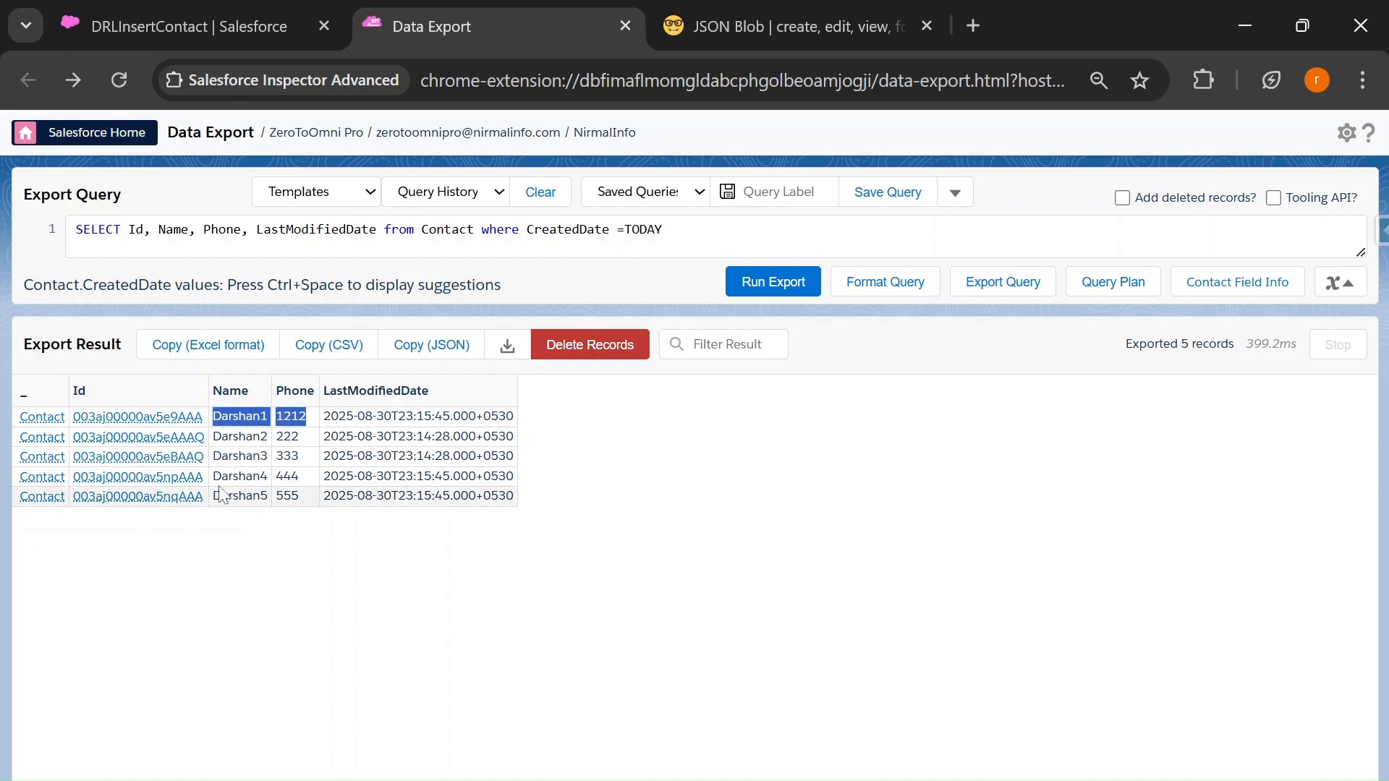
pyautogui.moveTo(300, 498); pyautogui.dragTo(212, 479)
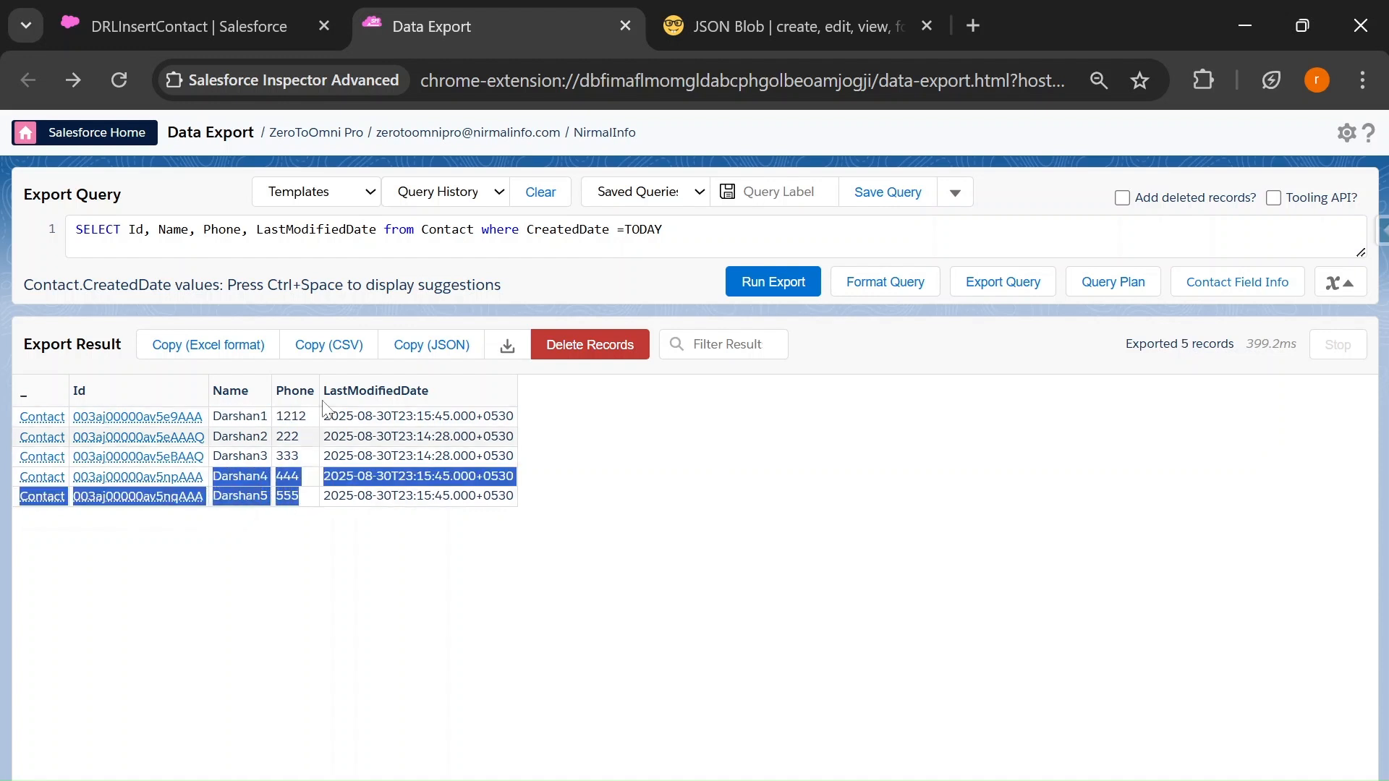
# Check the data mapper's LastName field mapping for its upsert key marker and return to the preview
pyautogui.click(197, 9)
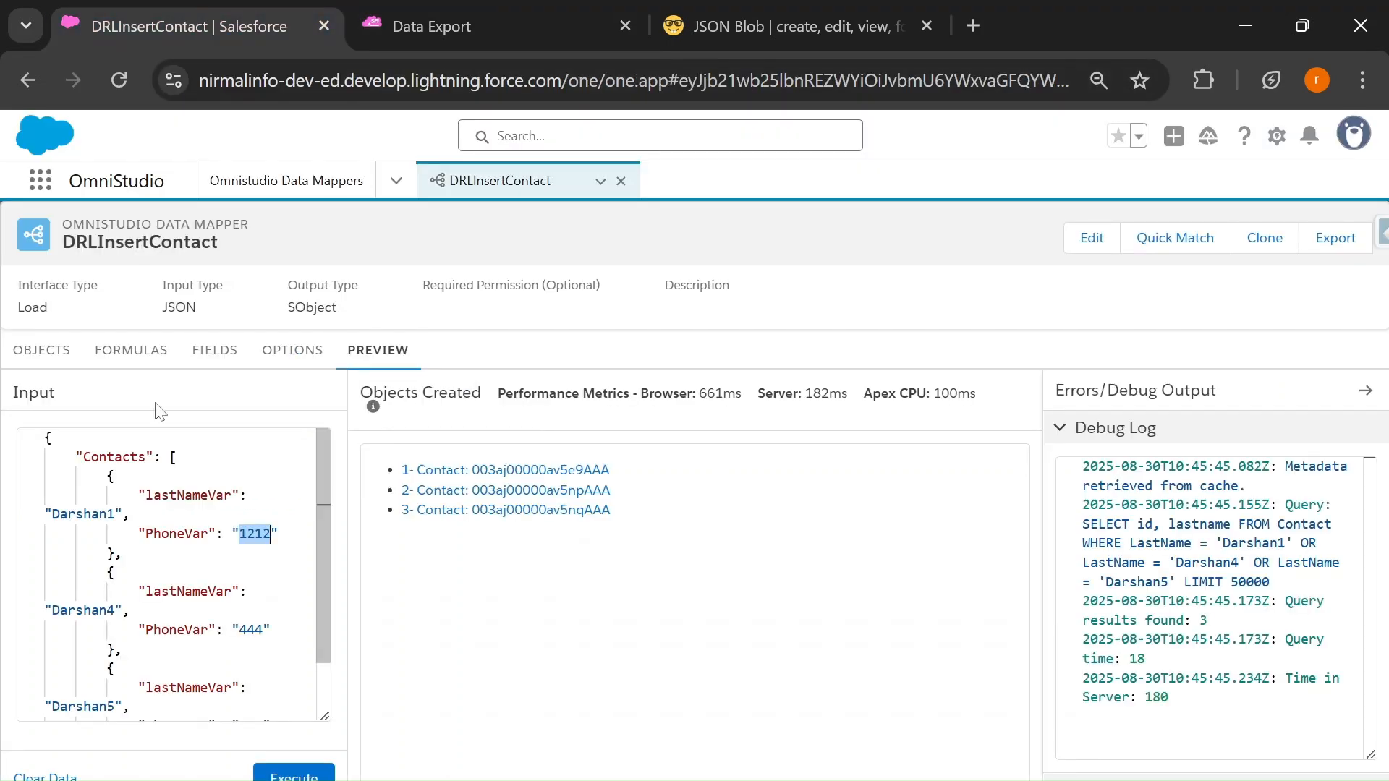
pyautogui.click(215, 350)
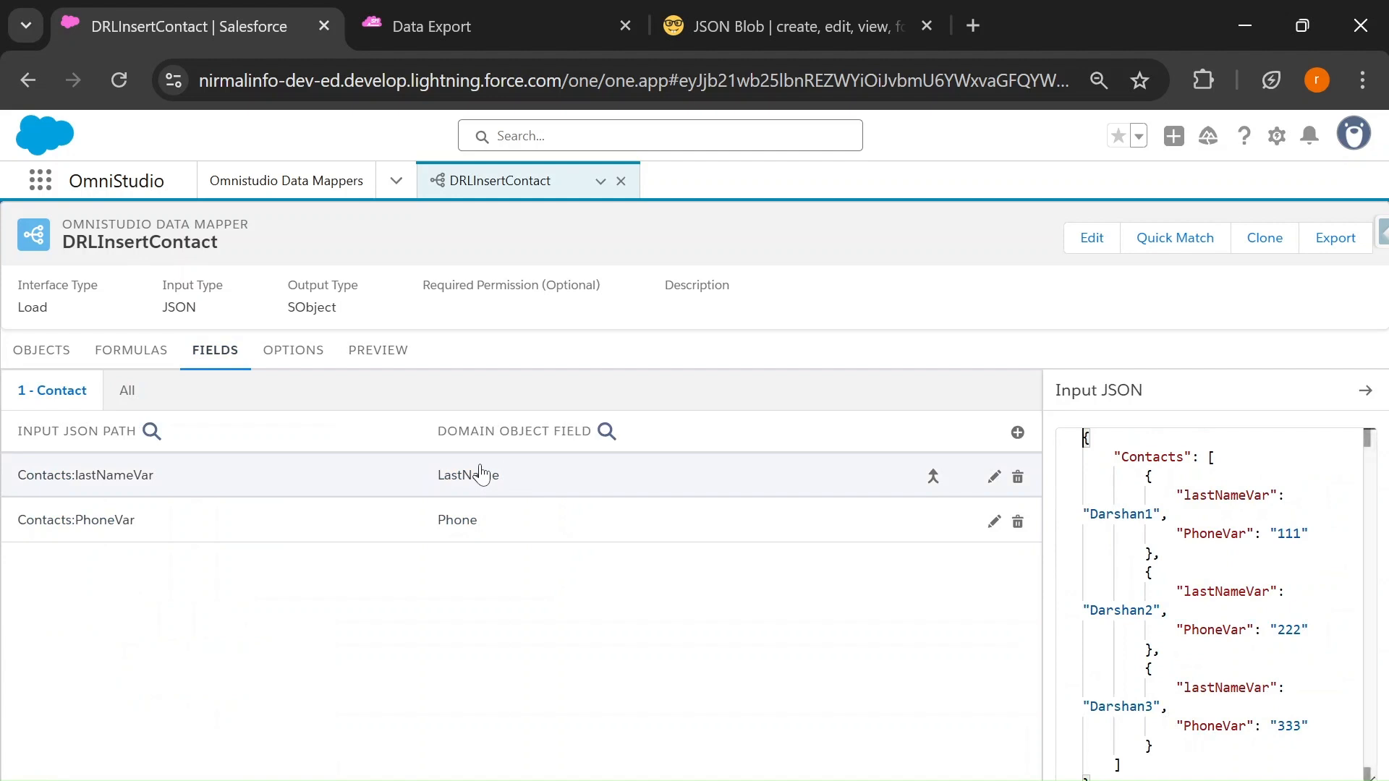
pyautogui.click(391, 350)
# Replace the whole preview input with only the second contact's object, dropping the Contacts array around it
pyautogui.scroll(-1, 174, 575)
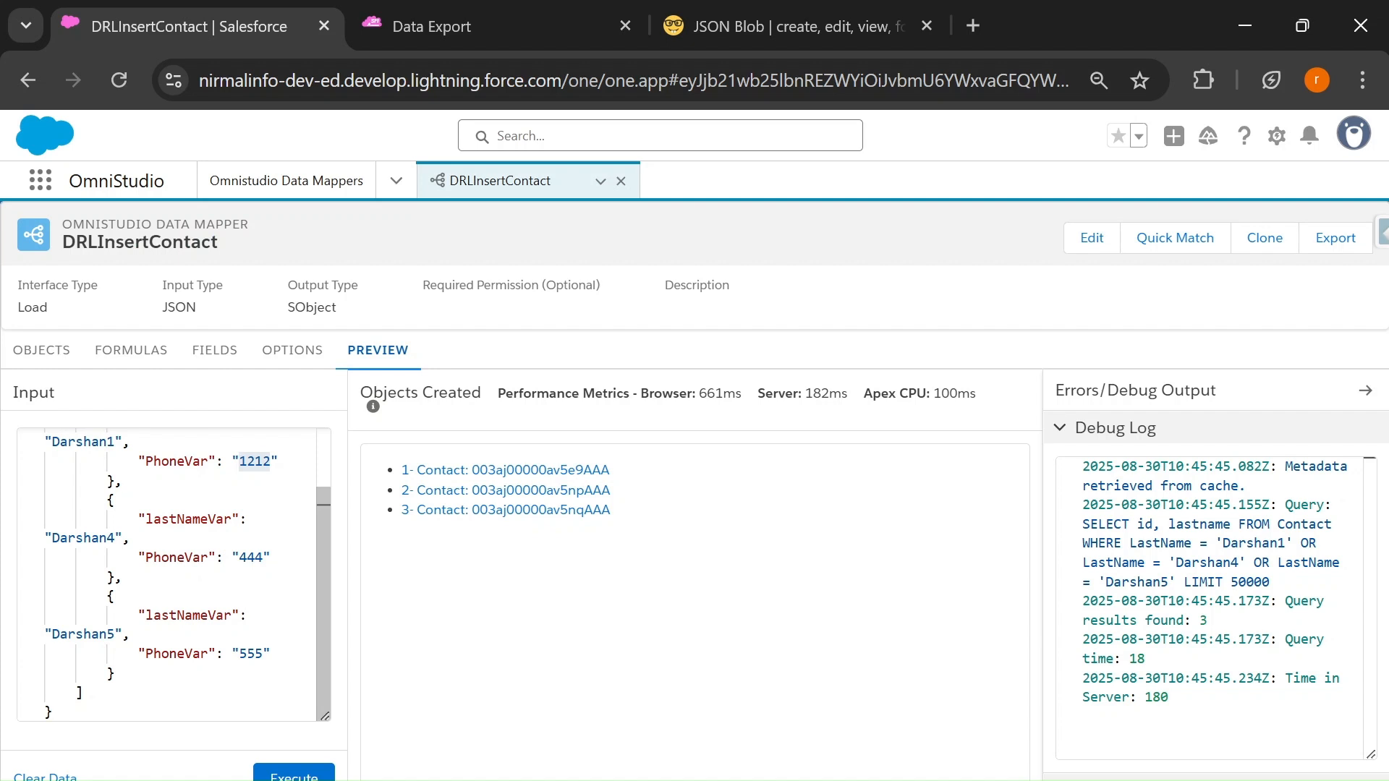
pyautogui.moveTo(107, 500); pyautogui.dragTo(114, 576)
pyautogui.hotkey('ctrl', 'c')
pyautogui.press('BackSpace')
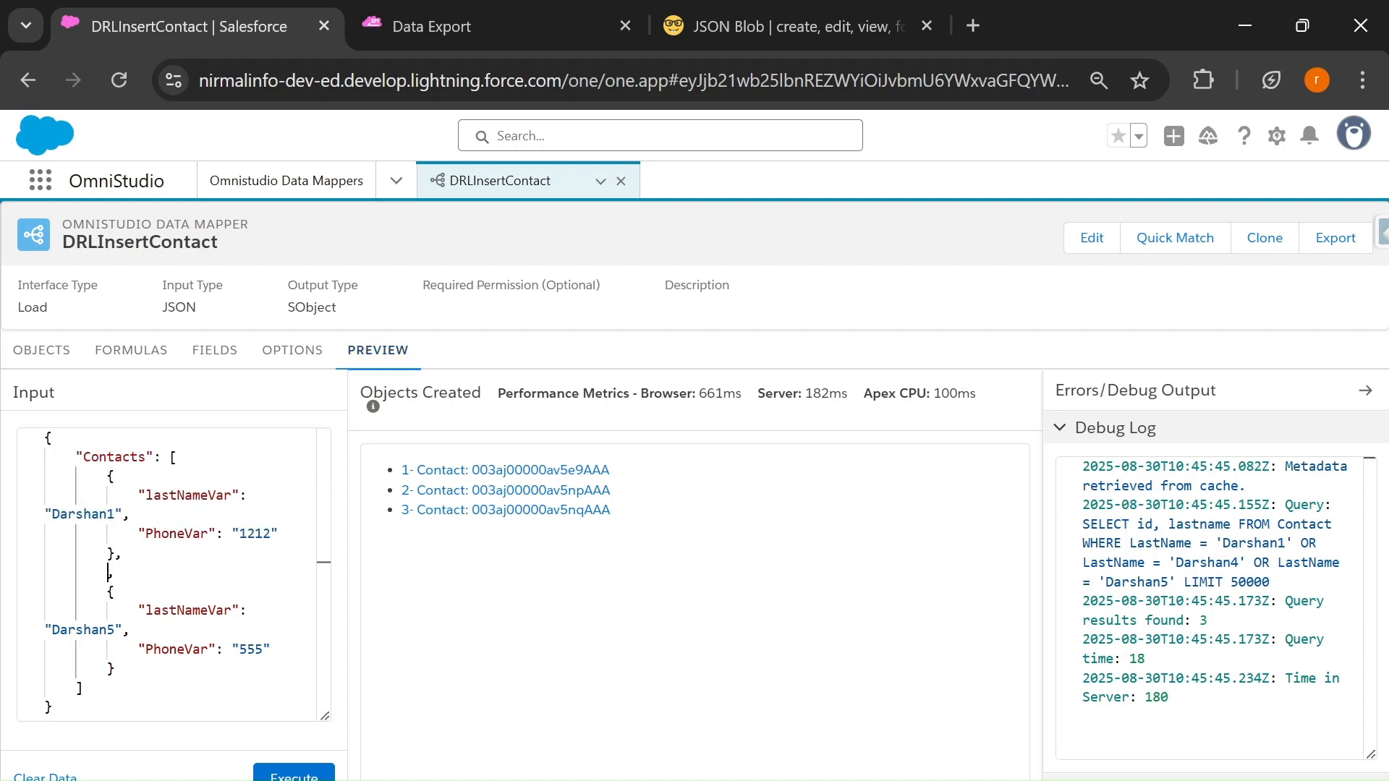
pyautogui.hotkey('ctrl', 'a')
pyautogui.hotkey('ctrl', 'v')
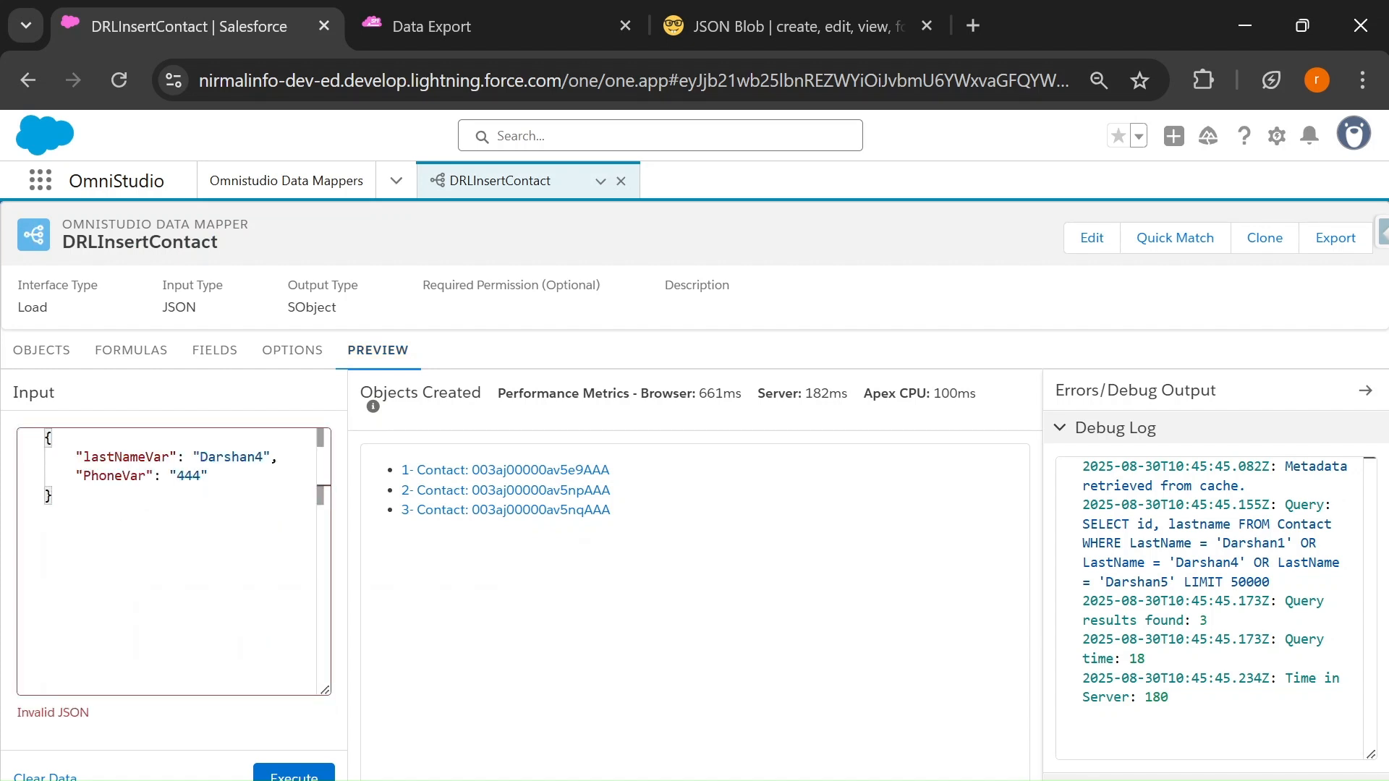
# Change the LastName mapping's input JSON path to lastNameVar, checking its Upsert Key setting before collapsing the mapping
pyautogui.click(215, 351)
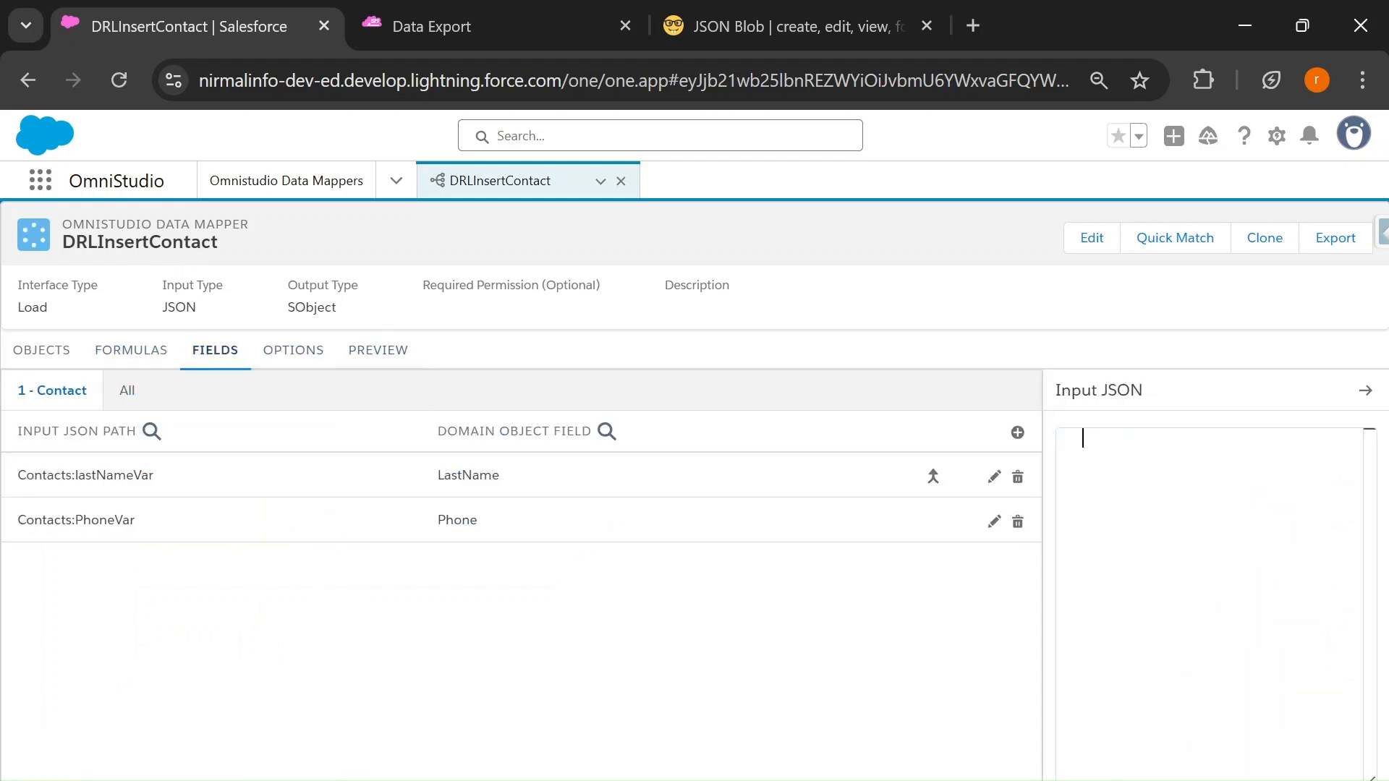
pyautogui.click(539, 484)
pyautogui.click(540, 502)
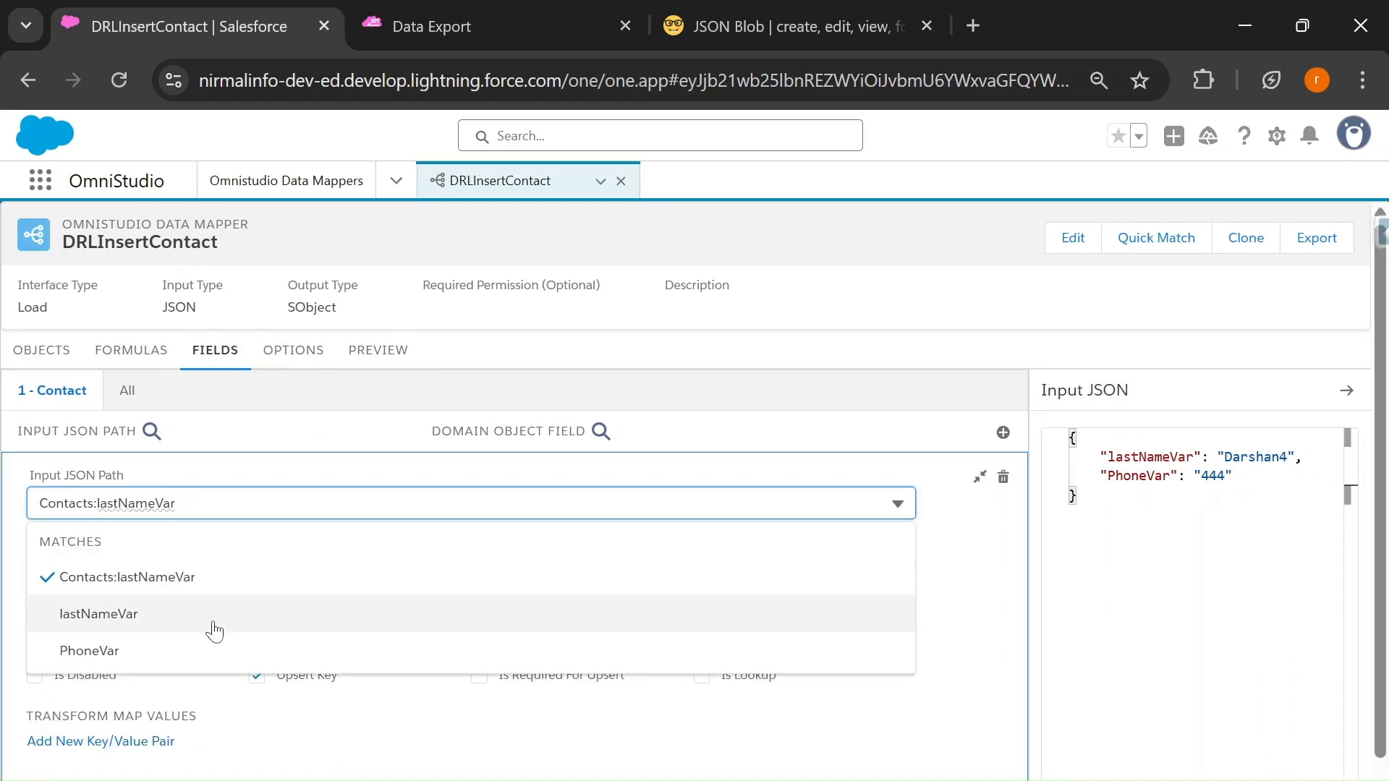
pyautogui.click(211, 624)
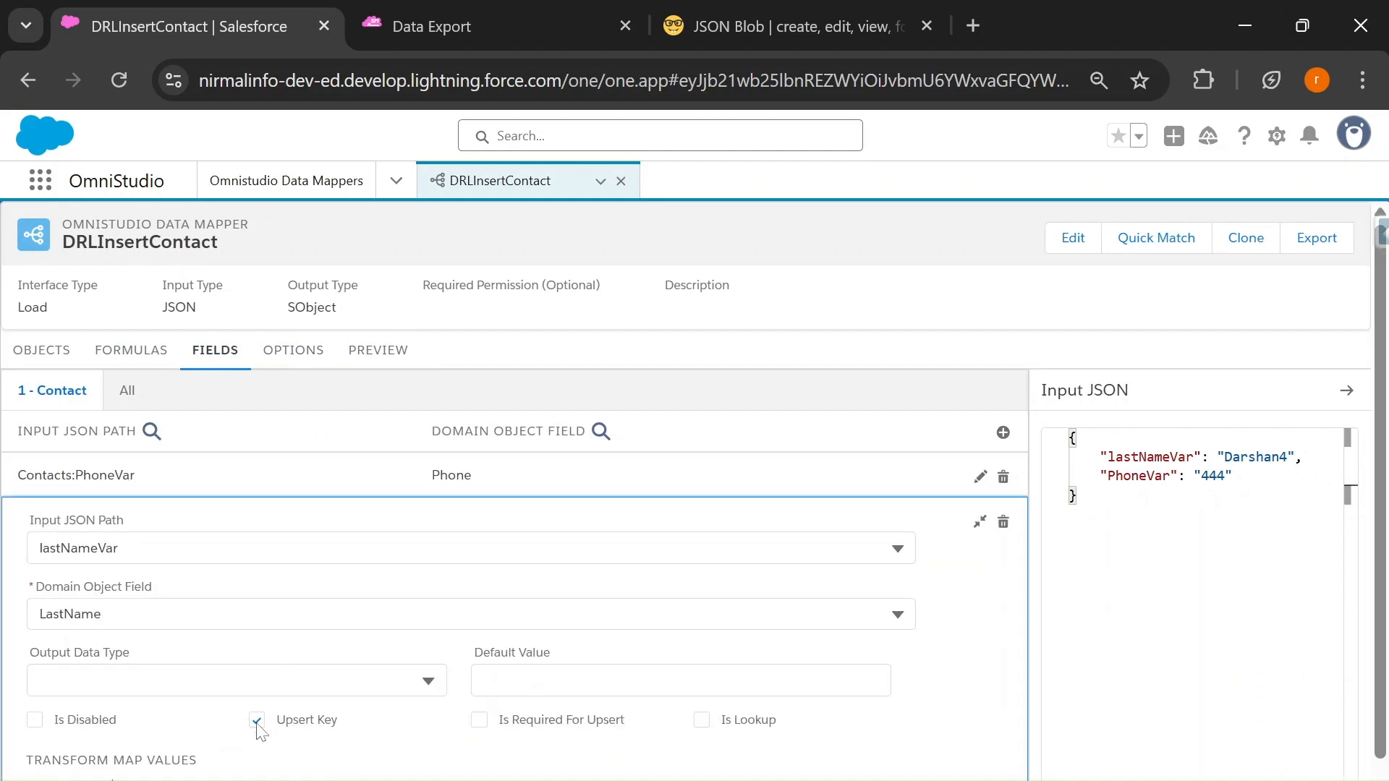
pyautogui.click(979, 521)
# Change the Phone mapping's input JSON path to PhoneVar and return to the preview
pyautogui.click(639, 476)
pyautogui.click(340, 503)
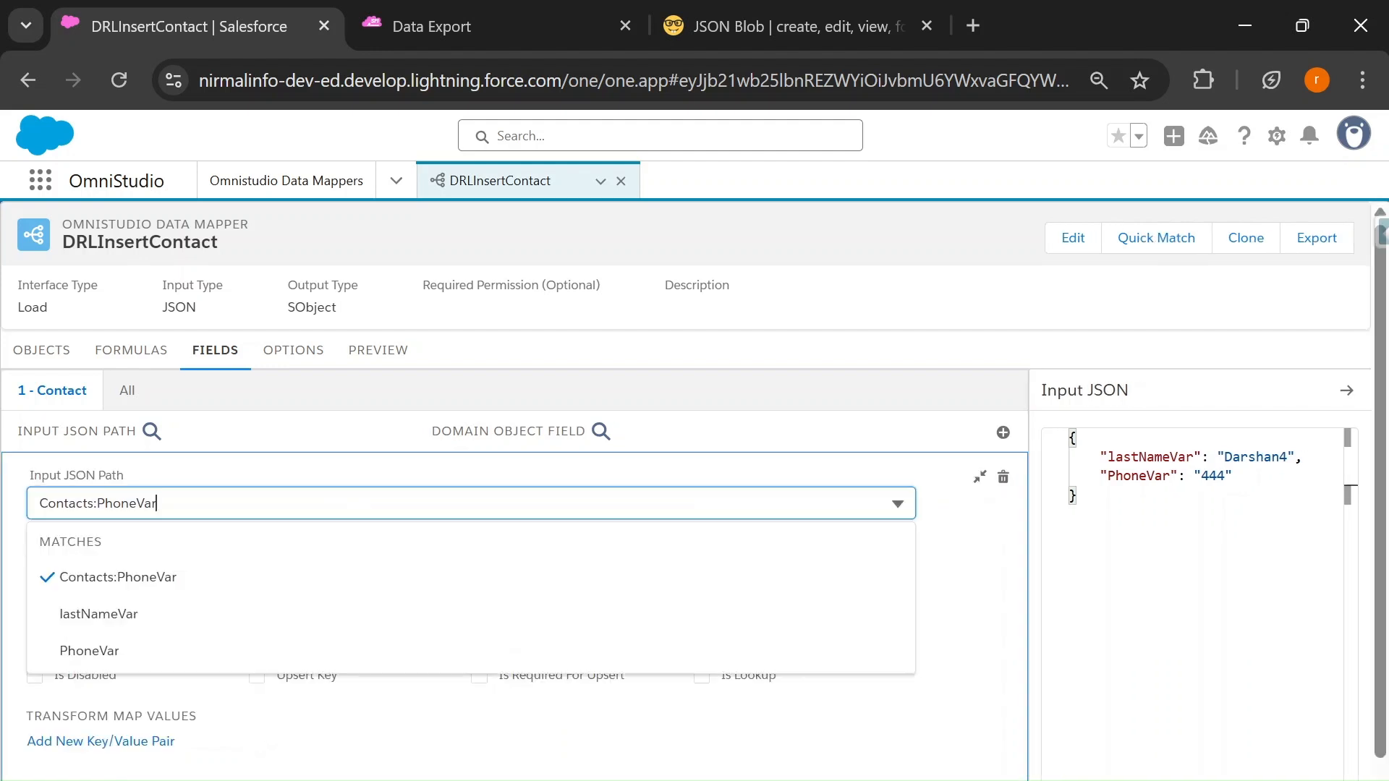
pyautogui.click(191, 648)
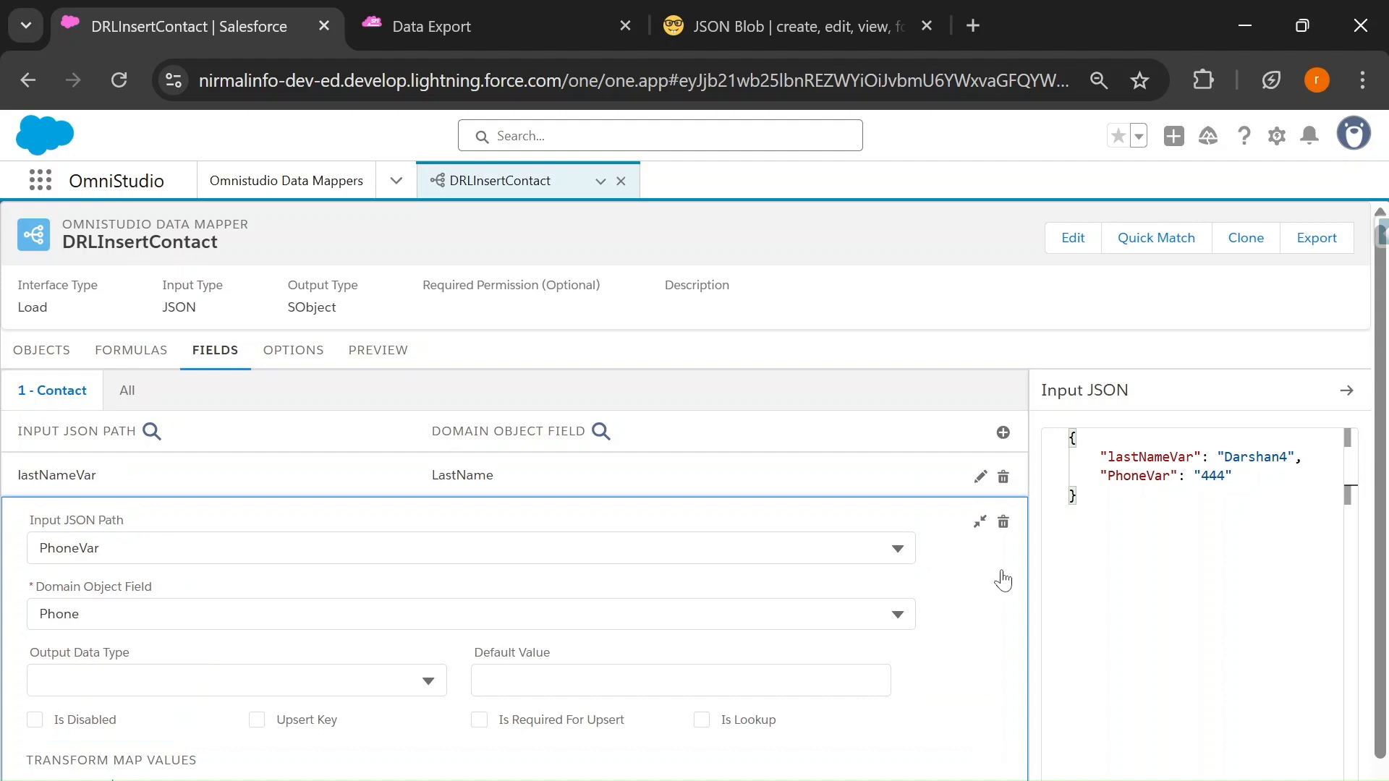
pyautogui.click(980, 521)
pyautogui.click(378, 349)
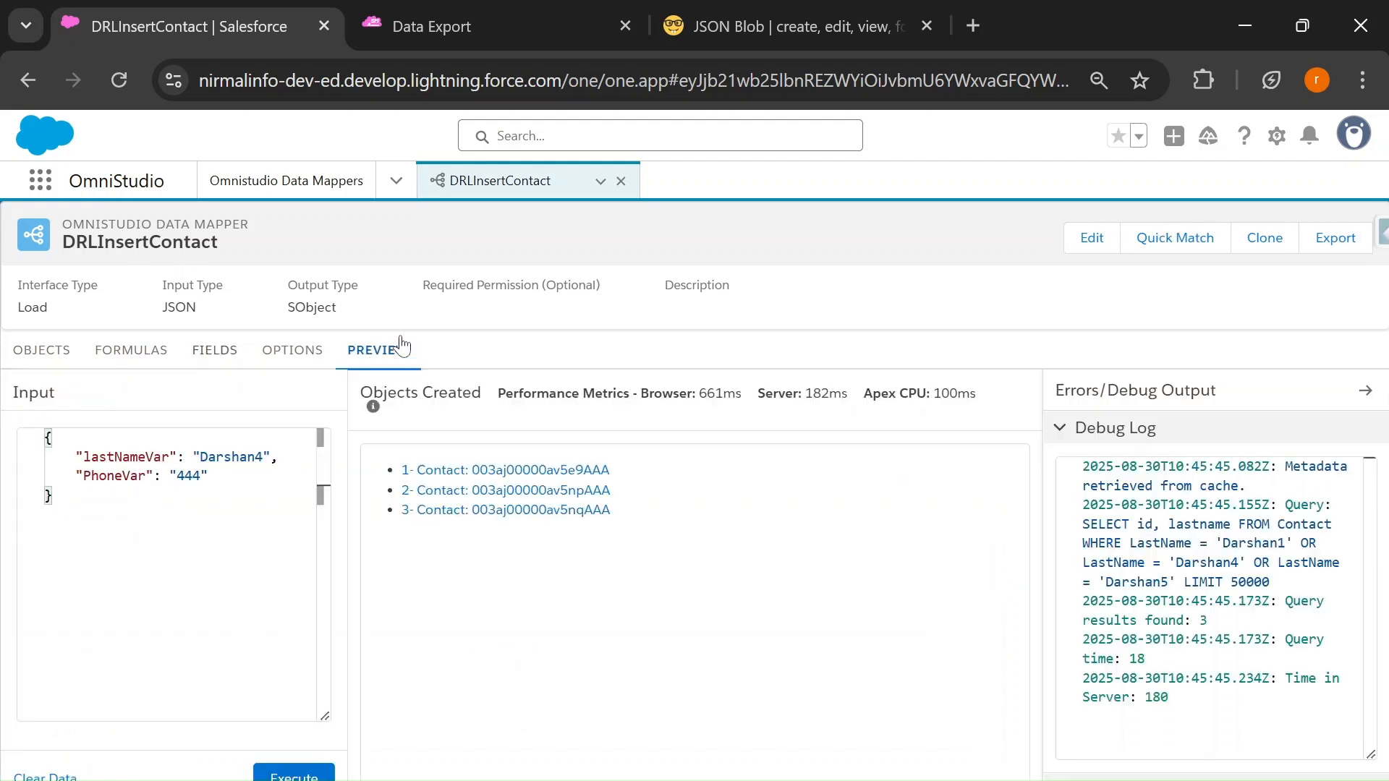
# Delete all the exported Contact records from Data Export, confirm the deletion, and rerun the export query
pyautogui.click(497, 23)
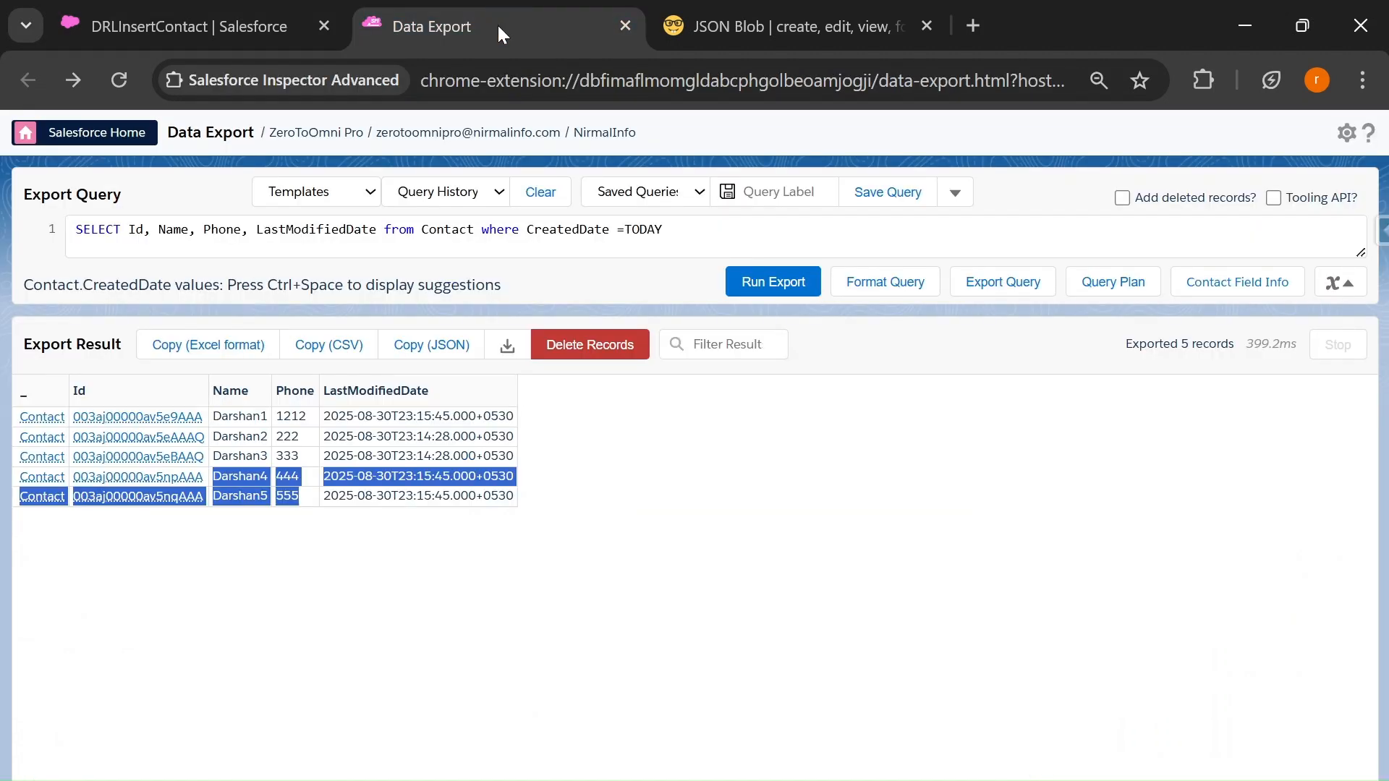
pyautogui.click(575, 350)
pyautogui.click(45, 464)
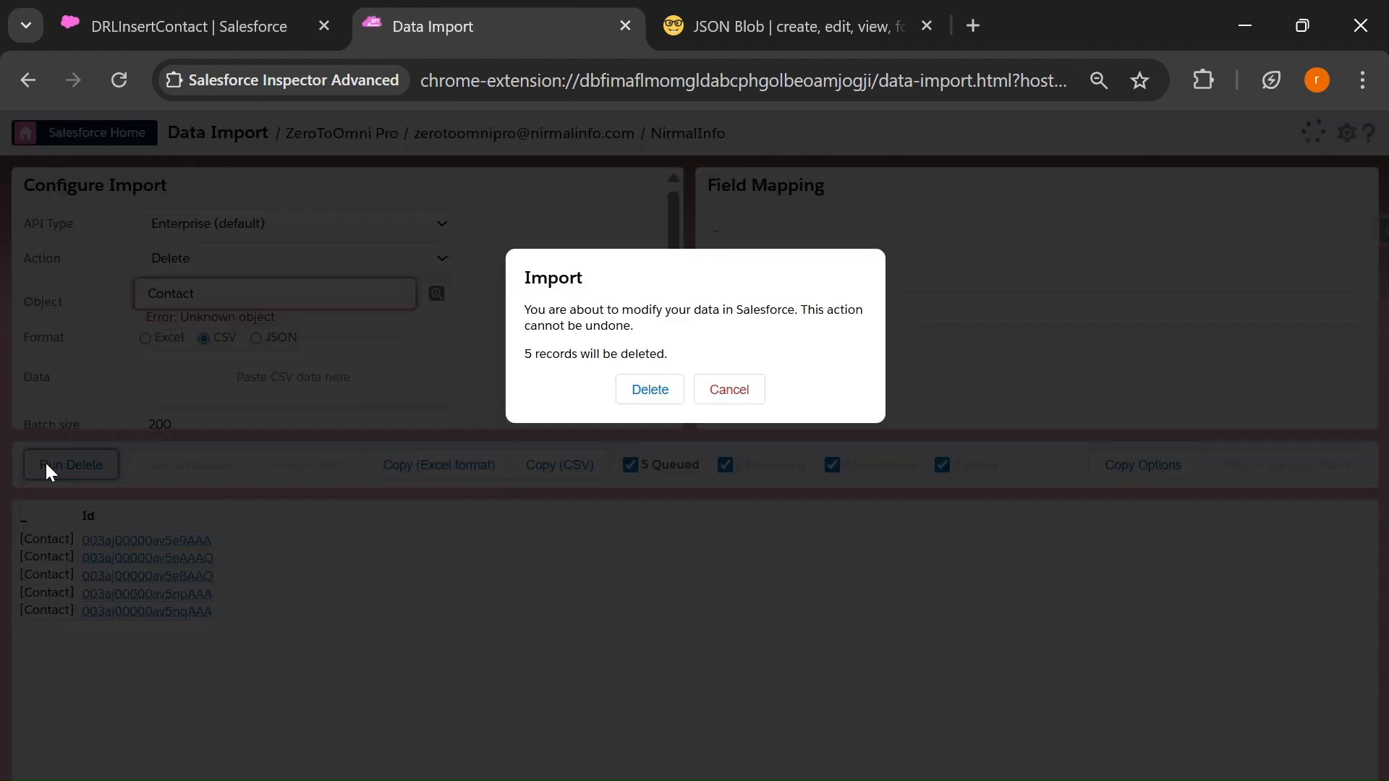
pyautogui.click(635, 388)
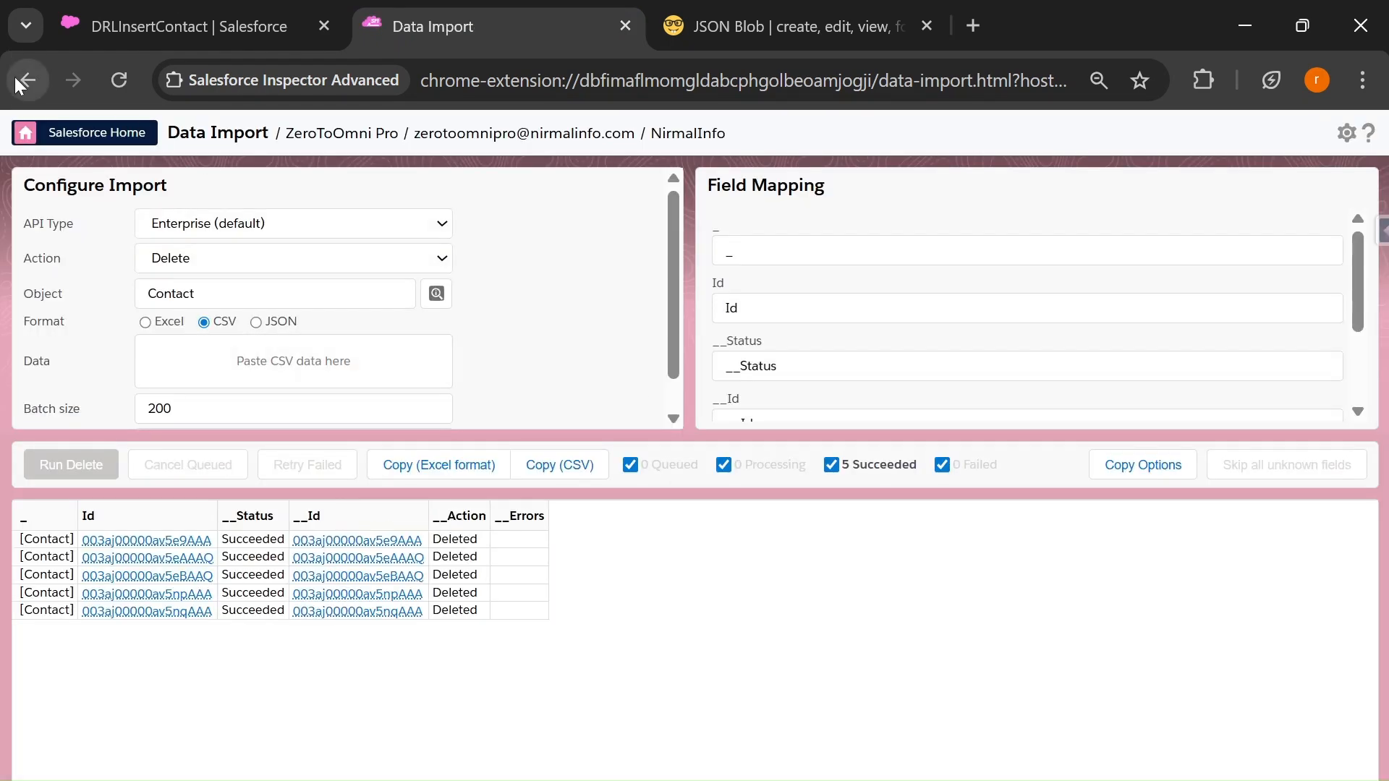
pyautogui.click(17, 80)
pyautogui.click(732, 289)
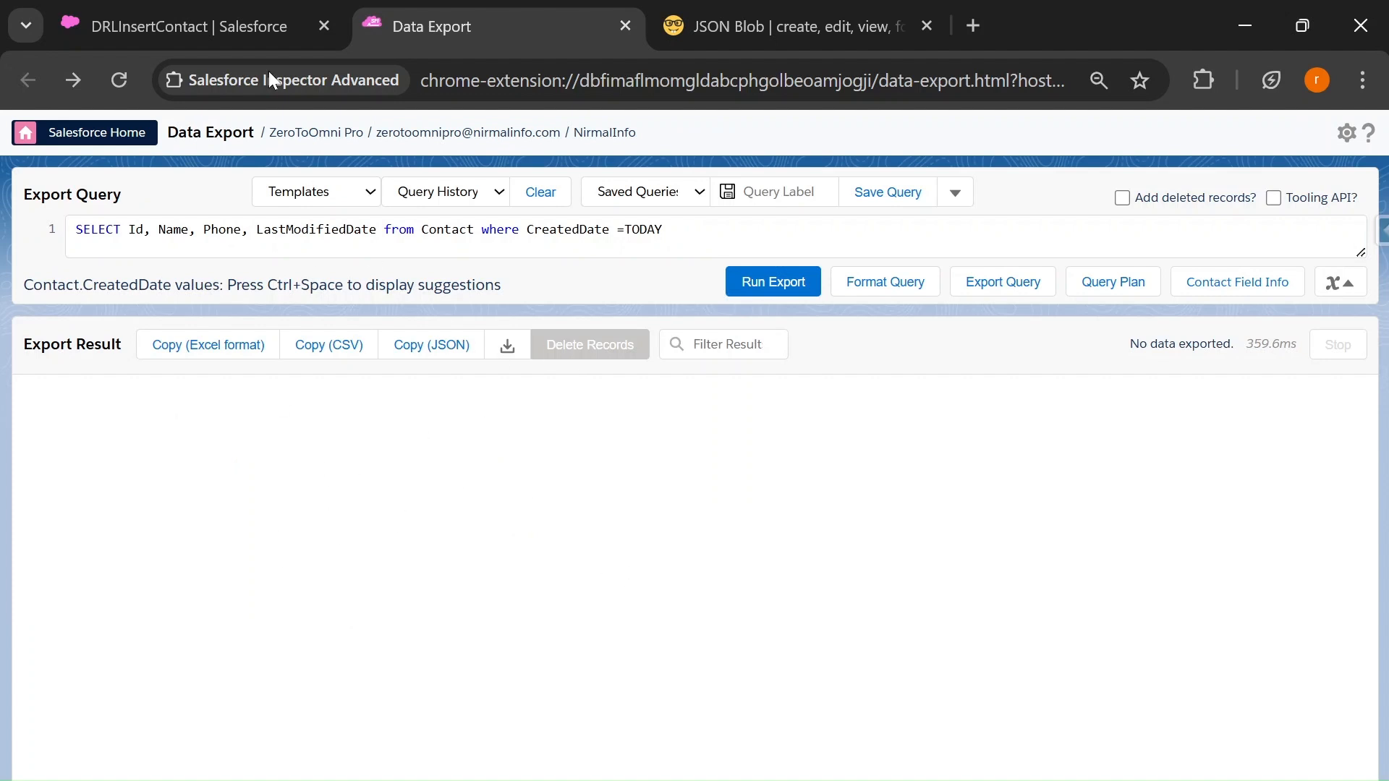
# In the single-contact preview input, change the lastNameVar's ending number to 1, enter a new three-digit PhoneVar, and execute the data mapper
pyautogui.click(234, 12)
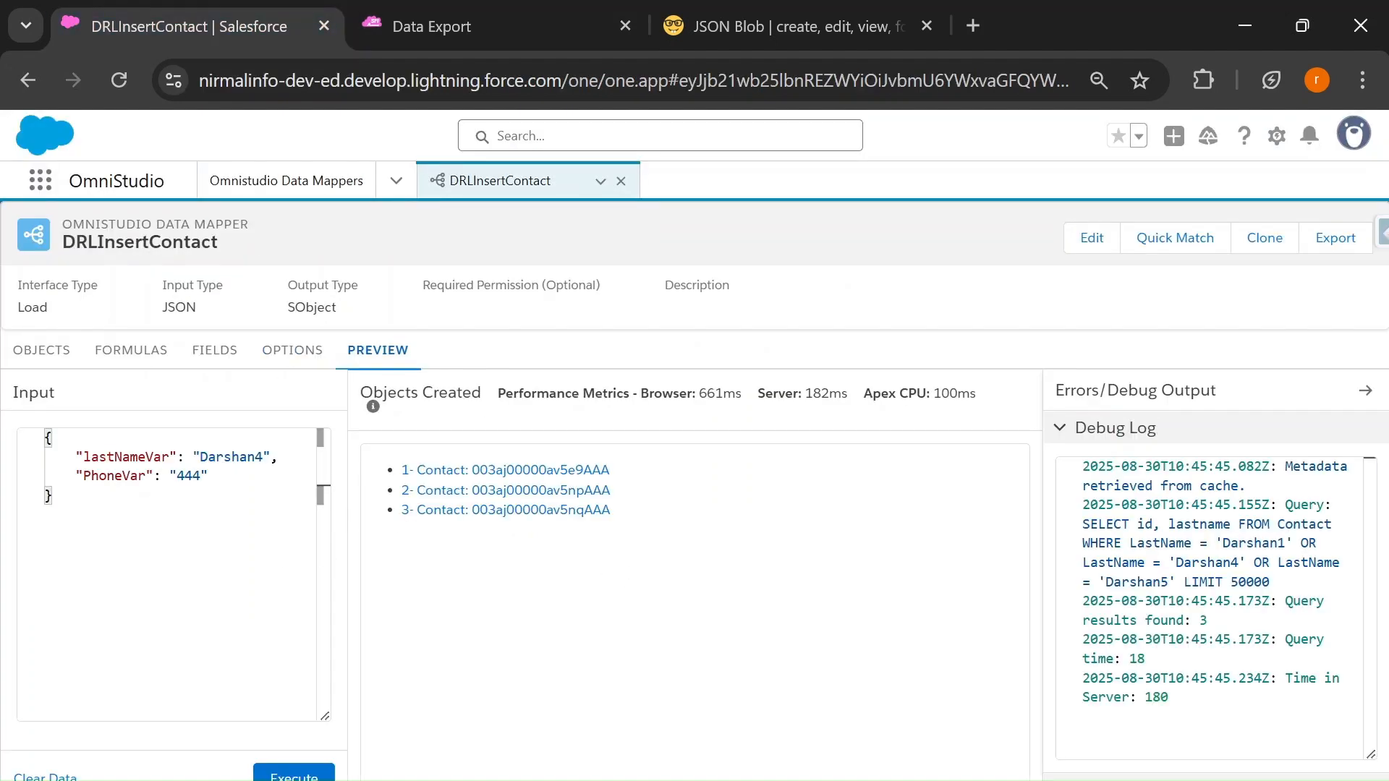
pyautogui.click(263, 457)
pyautogui.press('BackSpace')
pyautogui.doubleClick(188, 476)
pyautogui.write('111')
pyautogui.click(286, 772)
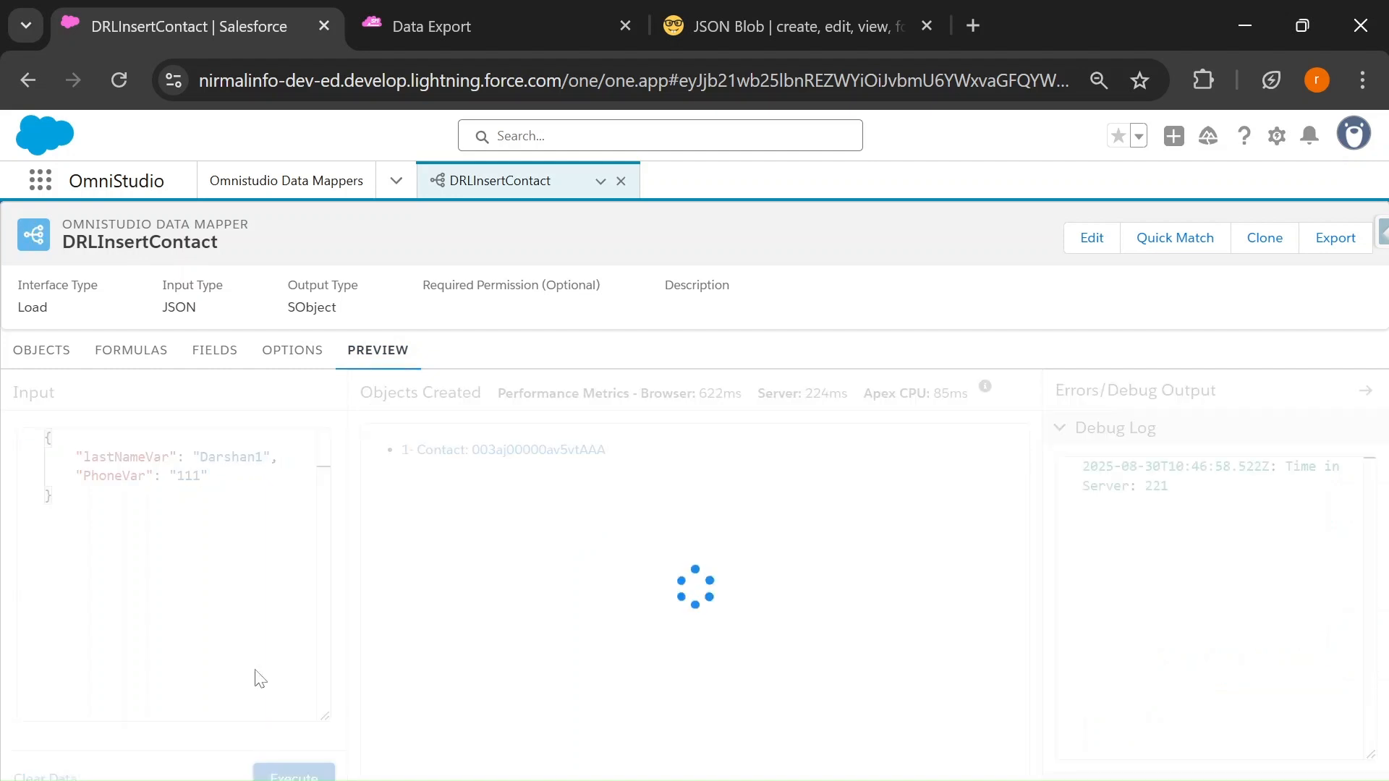
# Rerun the Data Export query to check the Contact inserted from the single-object input, and return to the data mapper preview
pyautogui.click(434, 26)
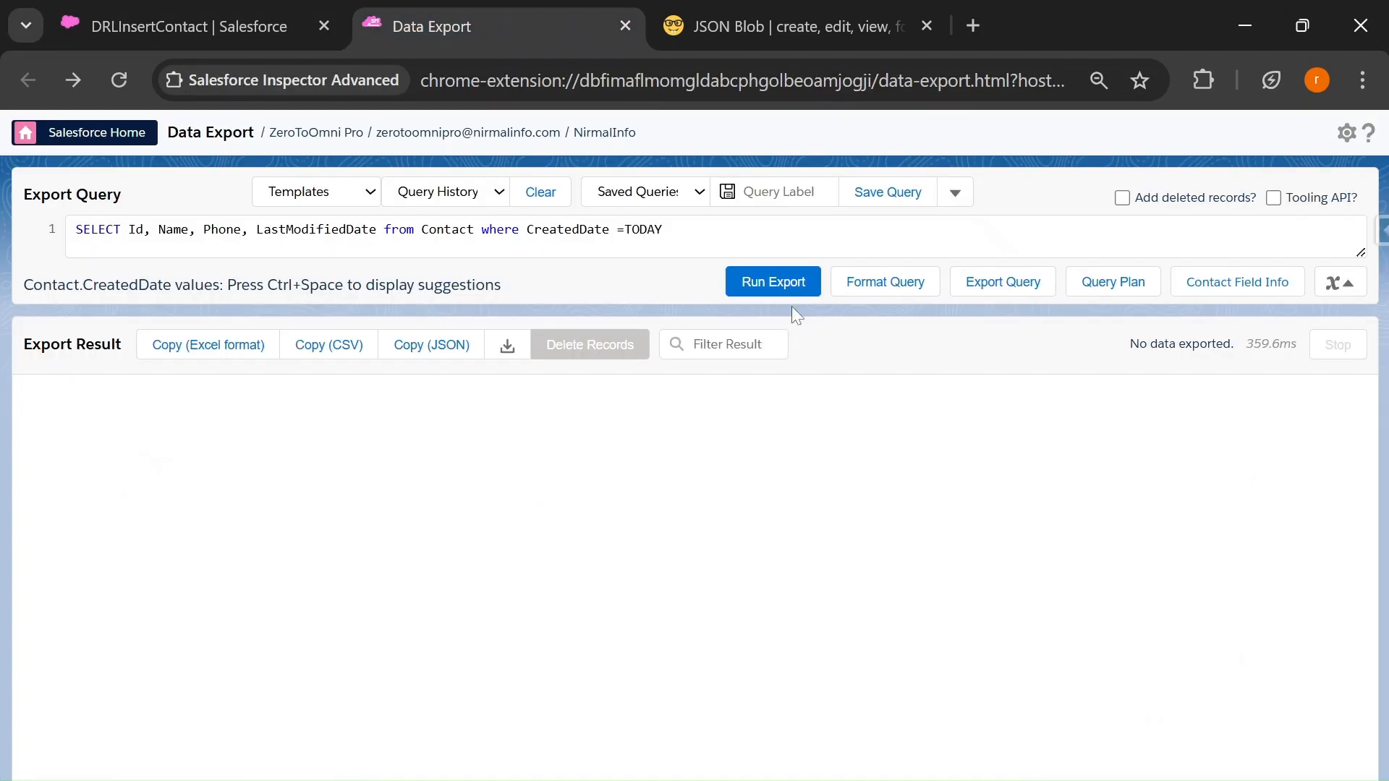
pyautogui.click(795, 273)
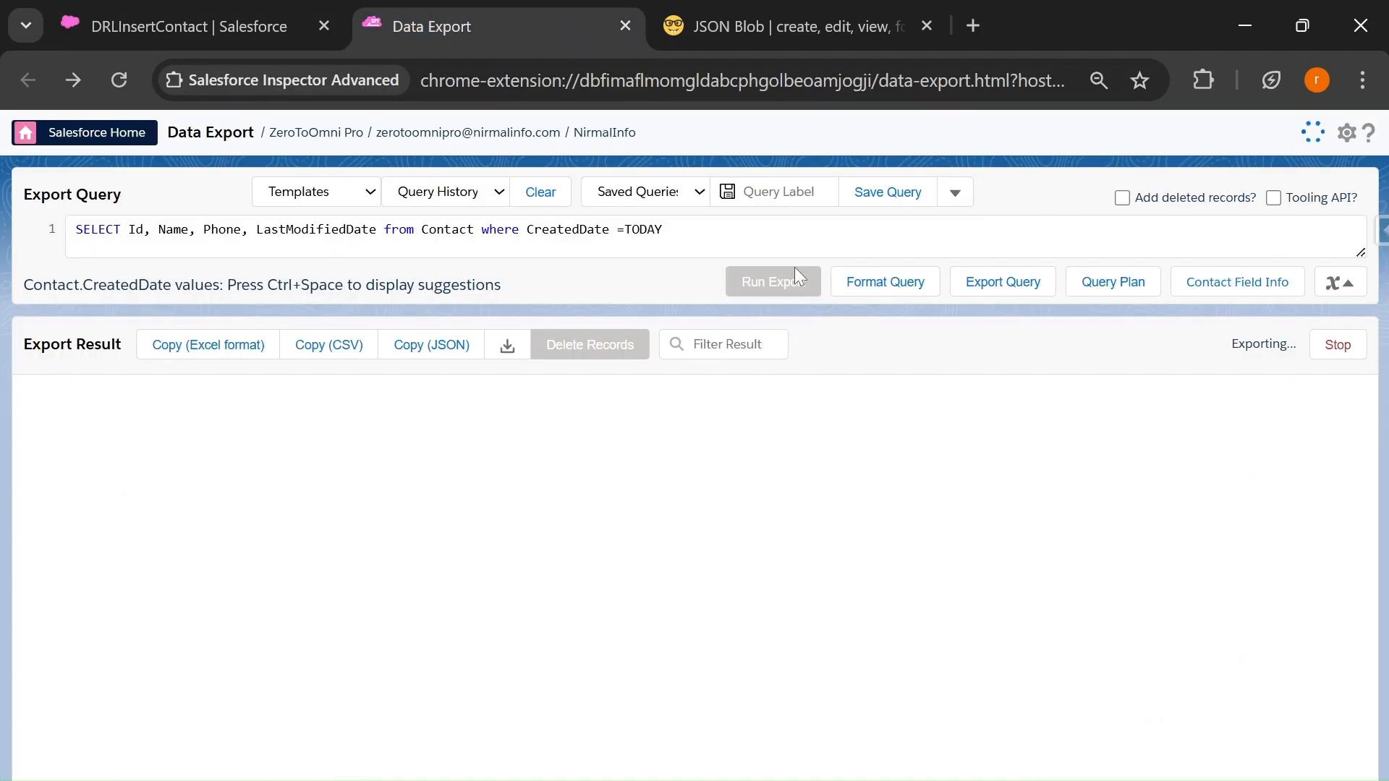
pyautogui.click(205, 10)
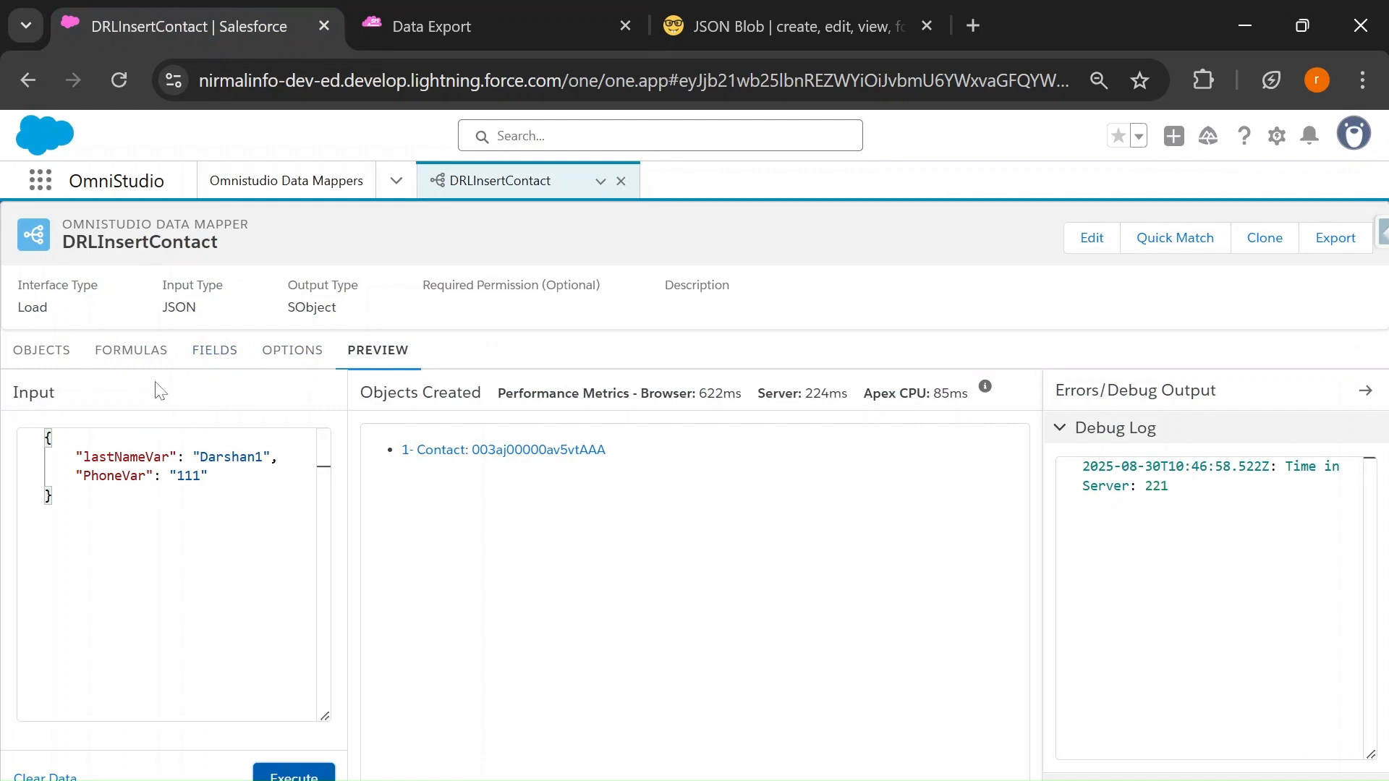
# Add an IdVar entry above lastNameVar in the preview input JSON, holding the created Contact's record ID
pyautogui.press('Return')
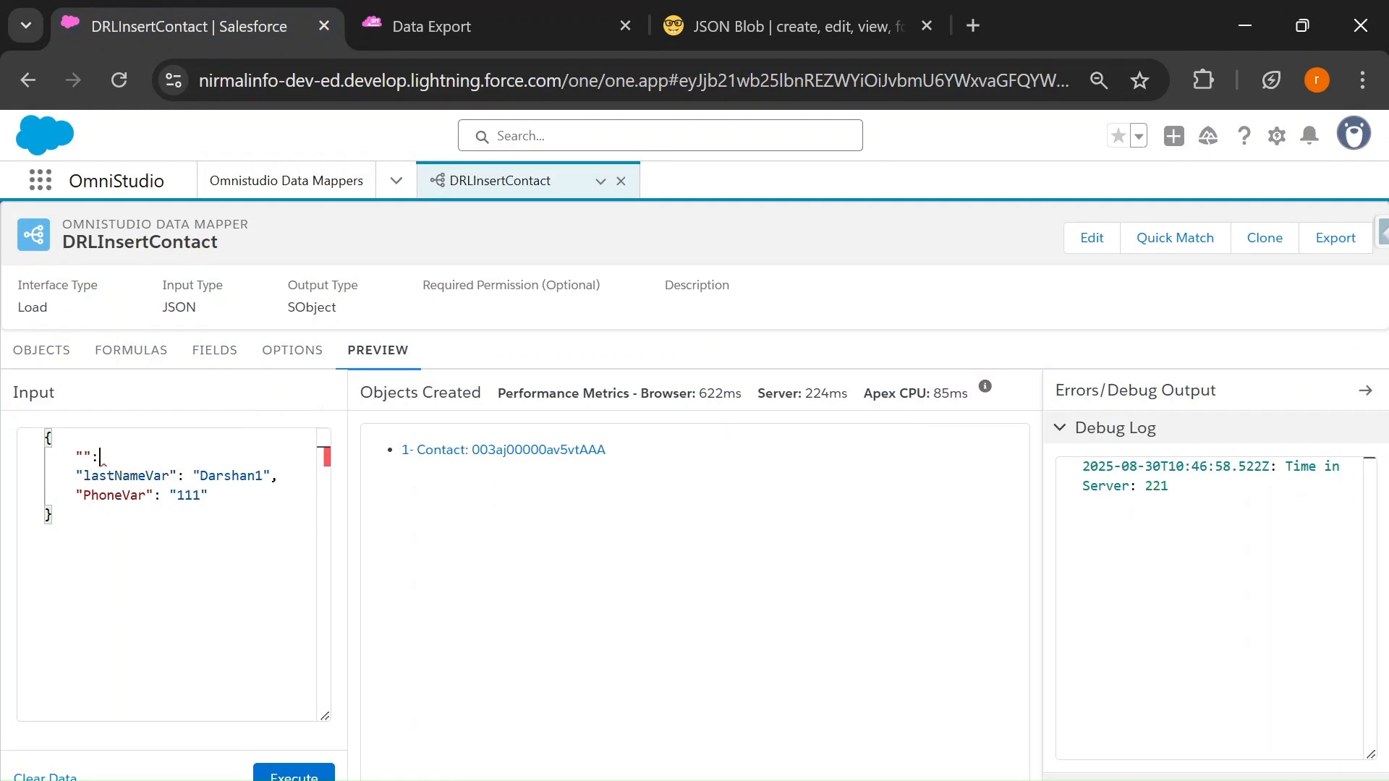
pyautogui.press('Left')
pyautogui.press('Left')
pyautogui.press('Left')
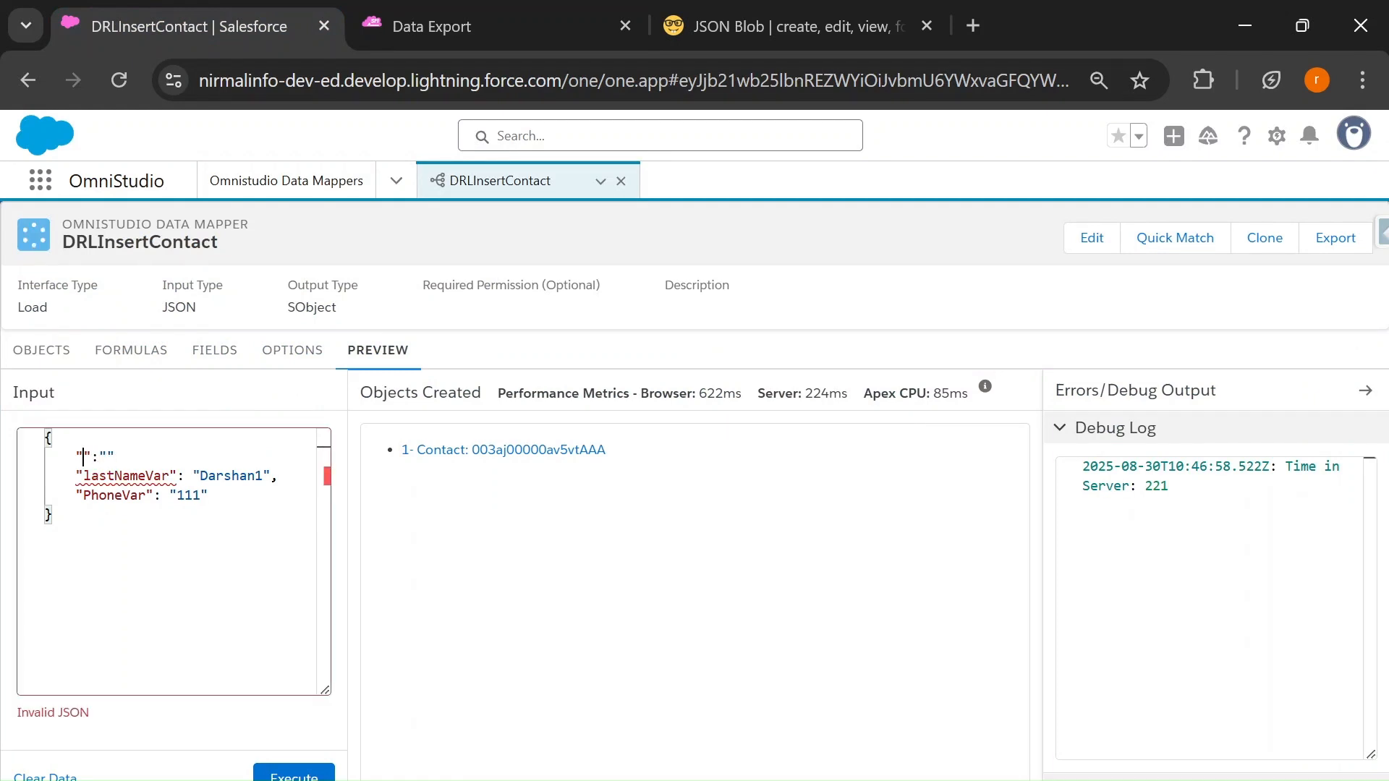
pyautogui.write('IdVar')
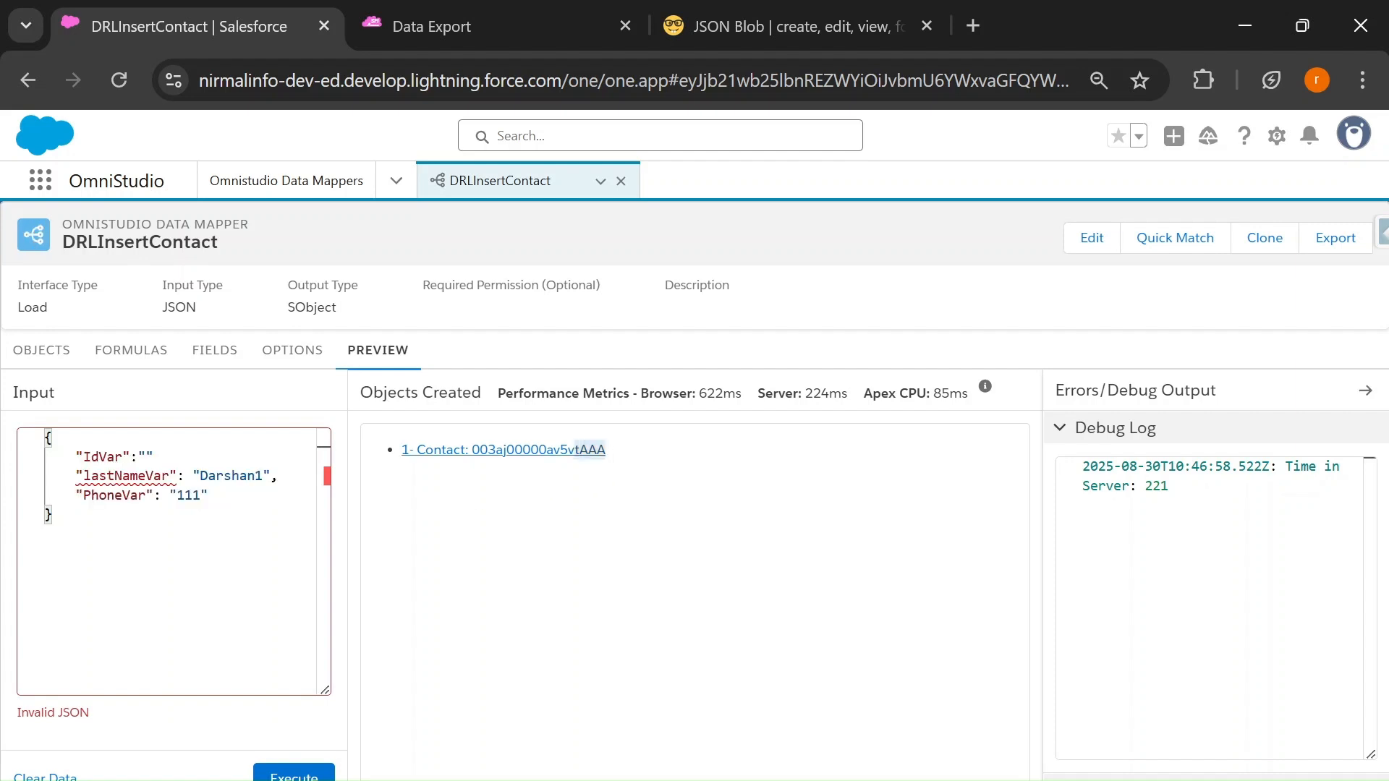
pyautogui.moveTo(575, 450); pyautogui.dragTo(480, 450)
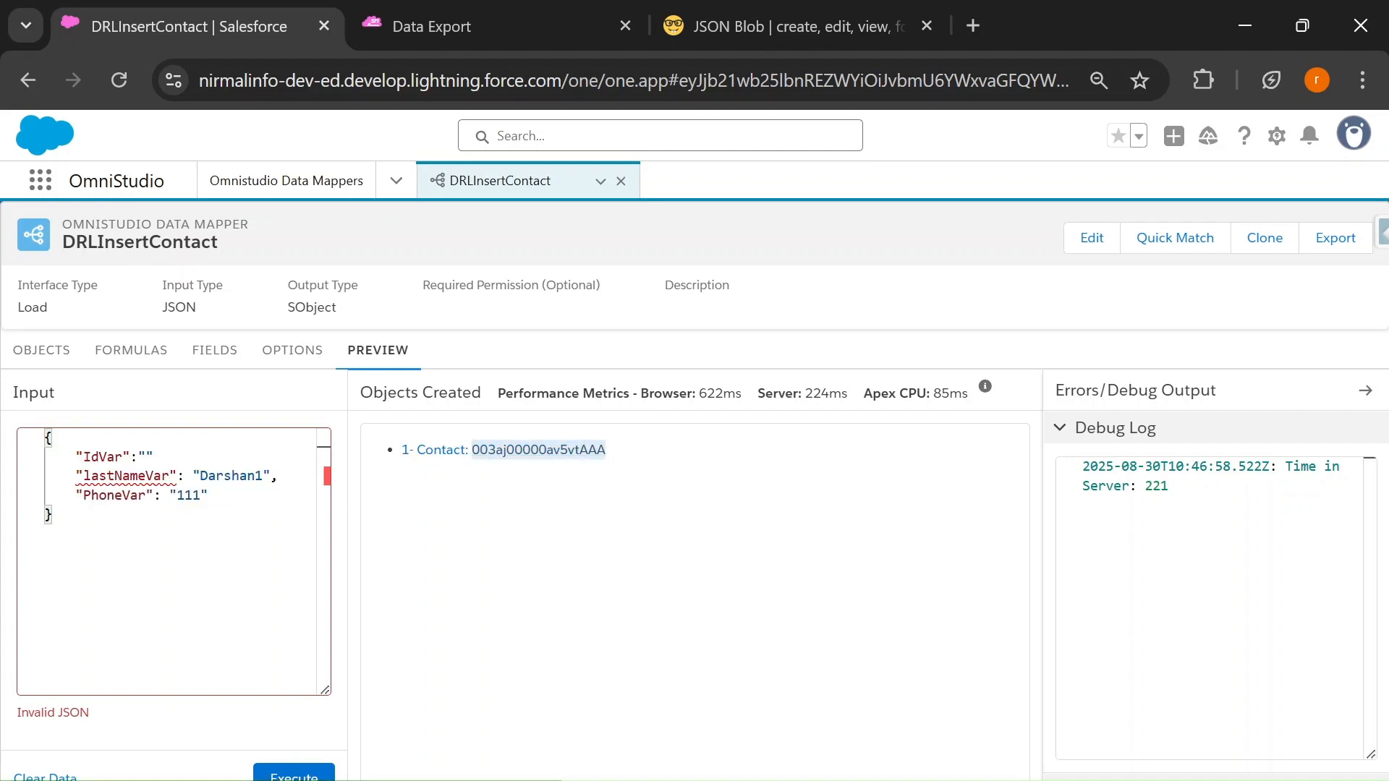
pyautogui.click(145, 458)
pyautogui.write('003aj00000av5vtAAA')
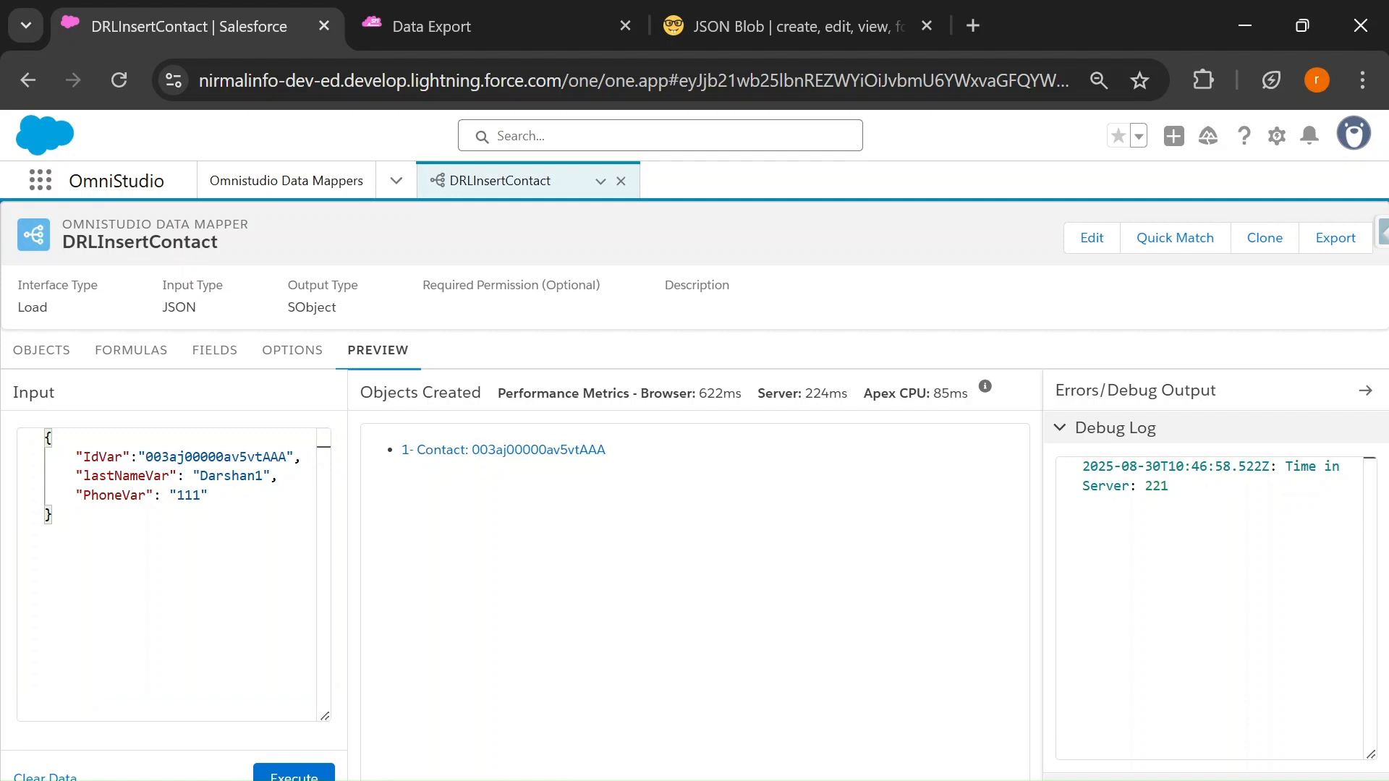
# Replace the field mappings' input JSON with the preview input containing IdVar, lastNameVar and PhoneVar
pyautogui.doubleClick(102, 457)
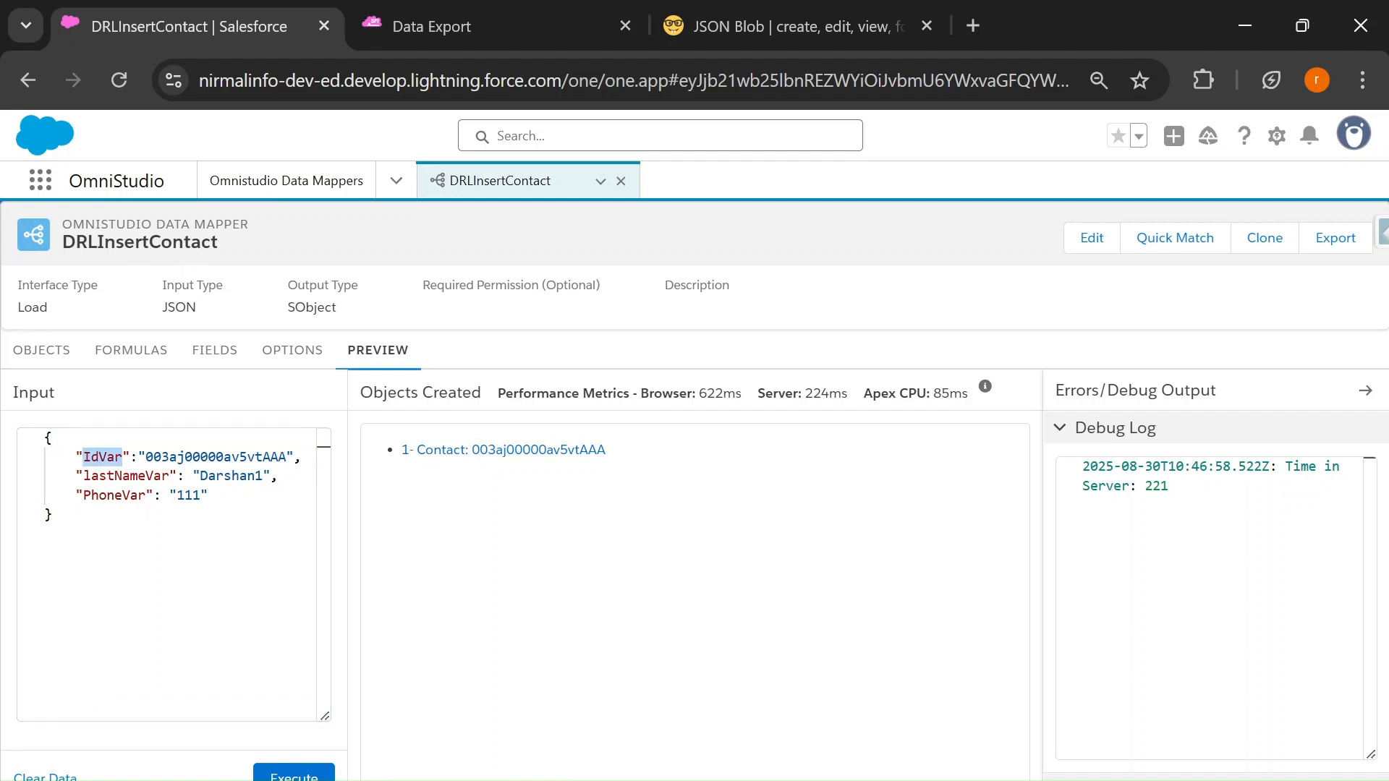
pyautogui.click(214, 350)
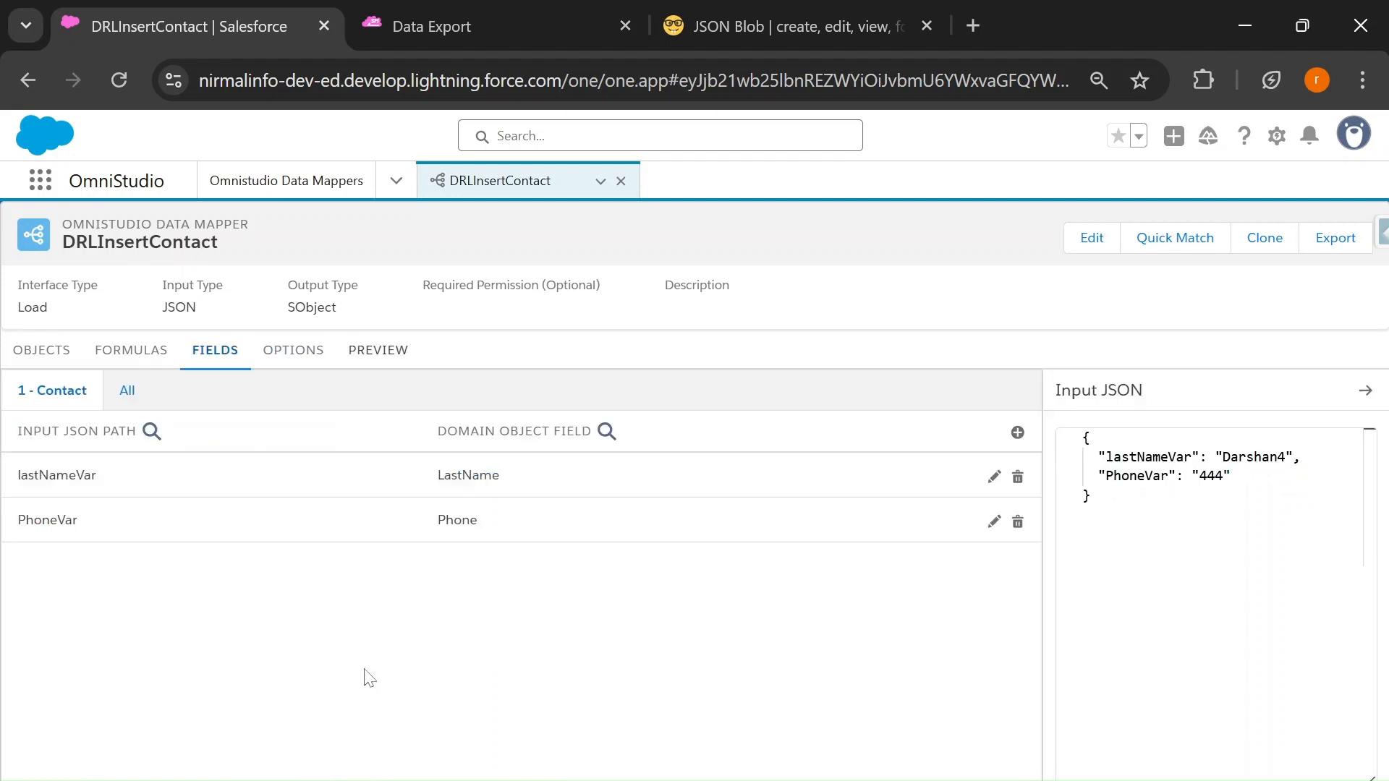
pyautogui.click(377, 352)
pyautogui.hotkey('ctrl', 'a')
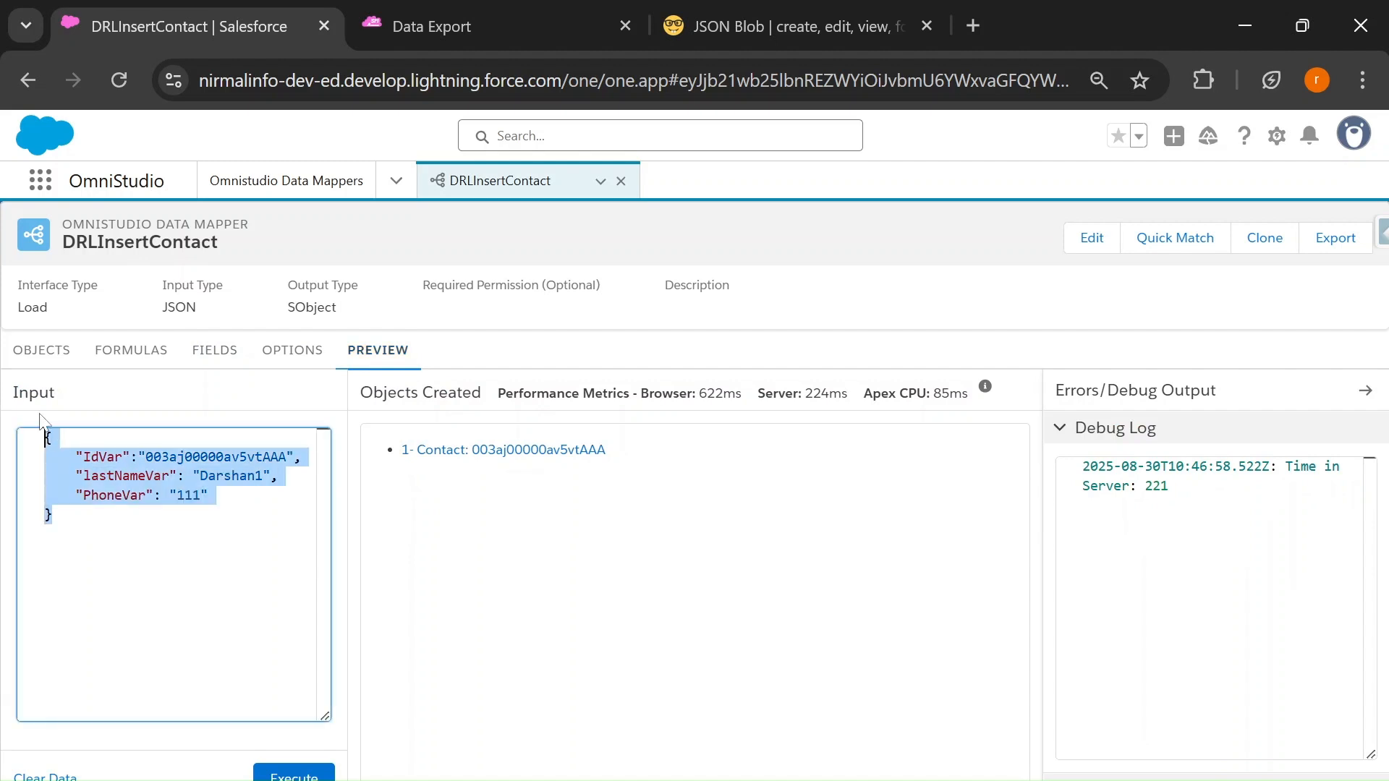
pyautogui.click(207, 360)
pyautogui.hotkey('ctrl', 'a')
pyautogui.write('{     "IdVar": "003aj00000av5vtAAA",     "lastNameVar": "Darshan1",     "PhoneVar": "111" }')
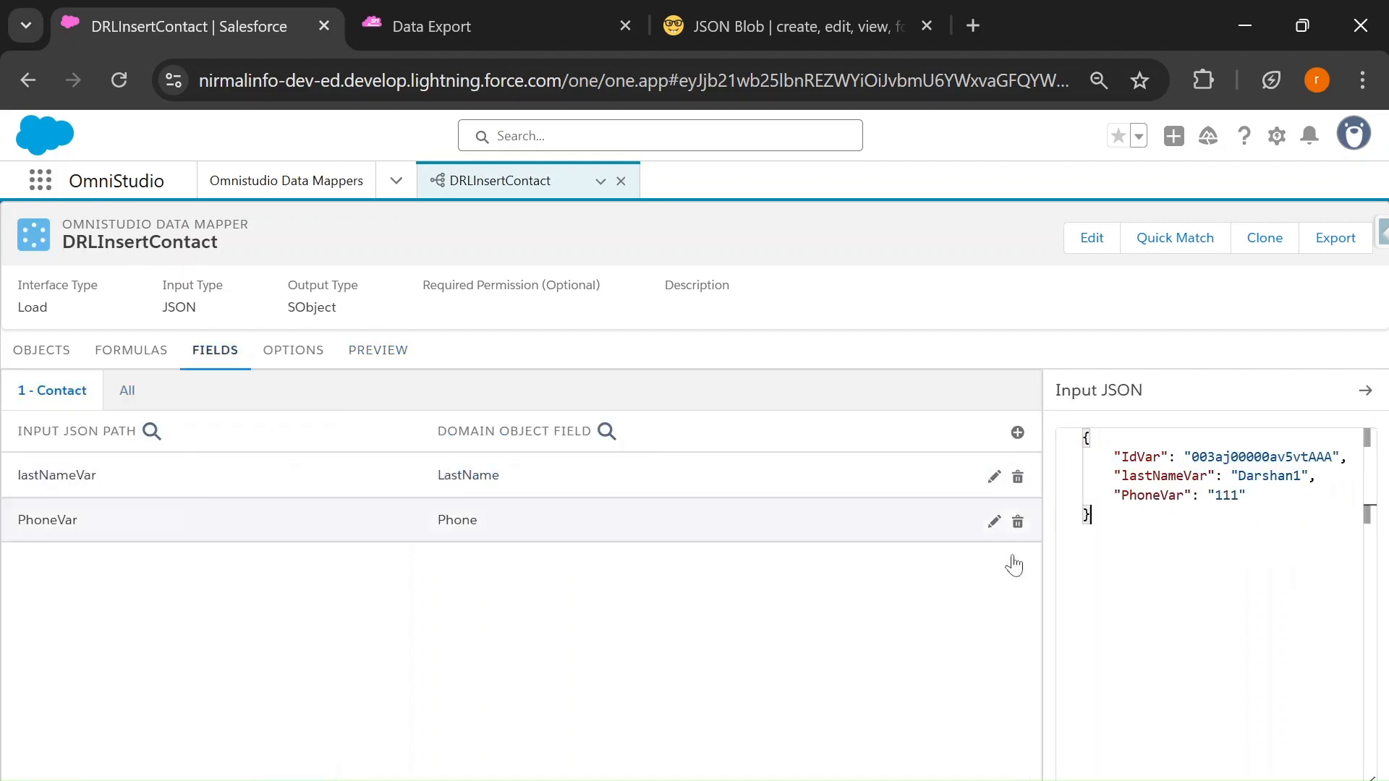
# Add a Contact field mapping from the input JSON path IdVar to the domain object field Id
pyautogui.click(1017, 431)
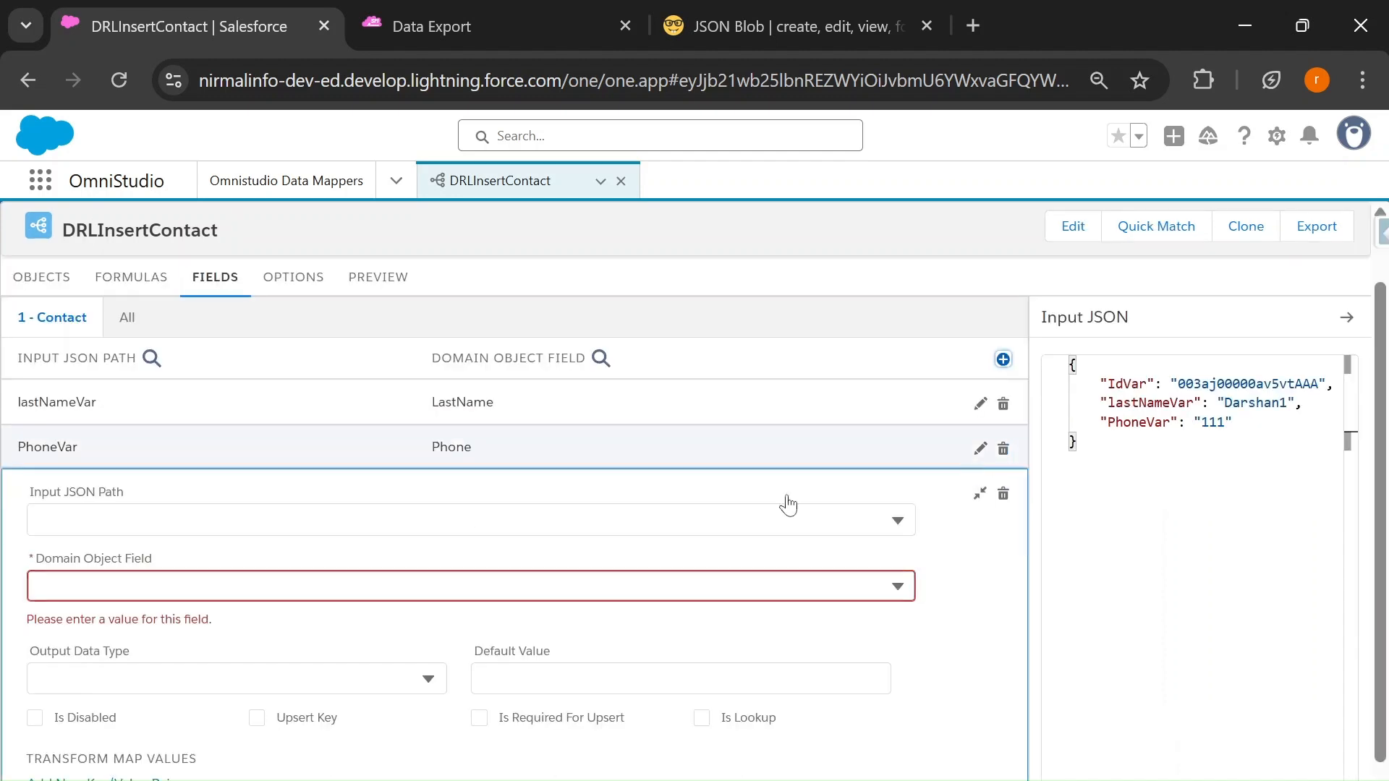
pyautogui.click(723, 520)
pyautogui.click(124, 605)
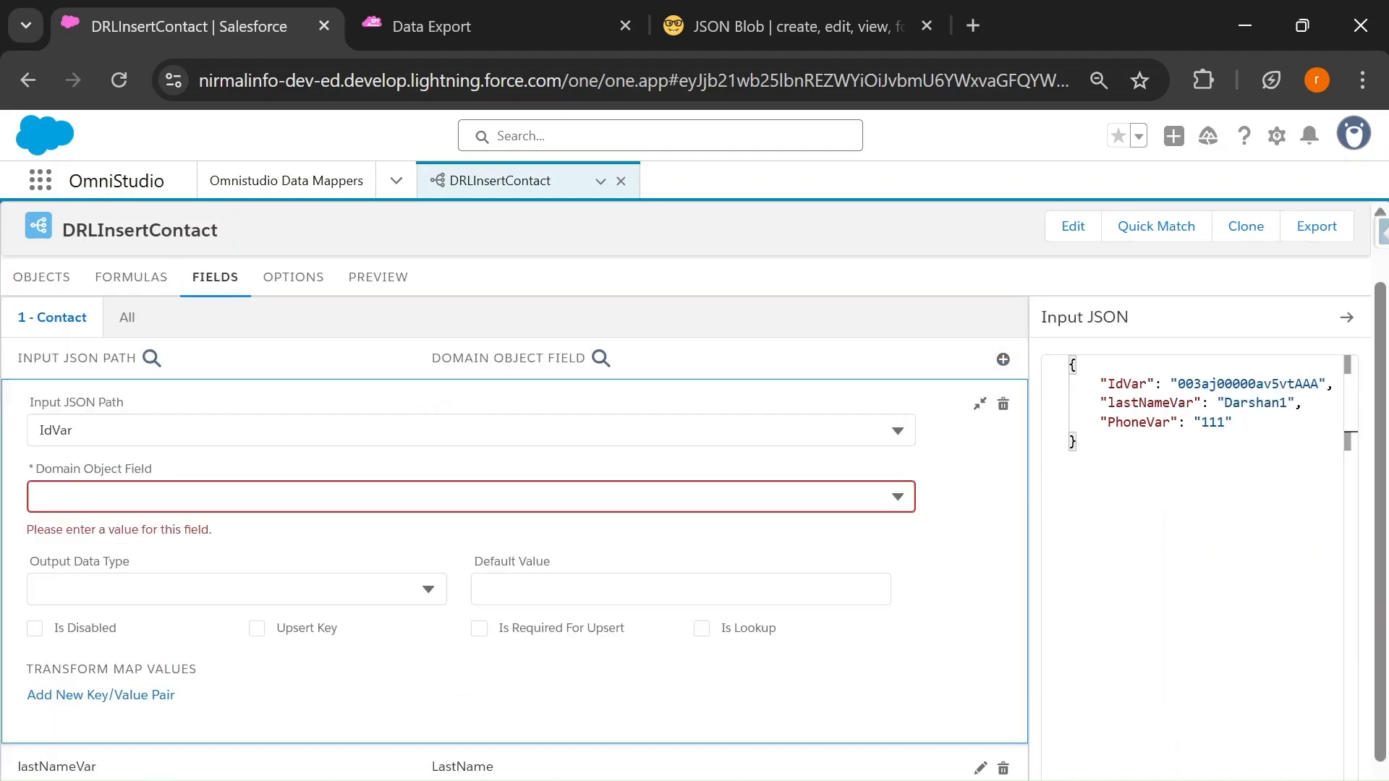
pyautogui.click(112, 499)
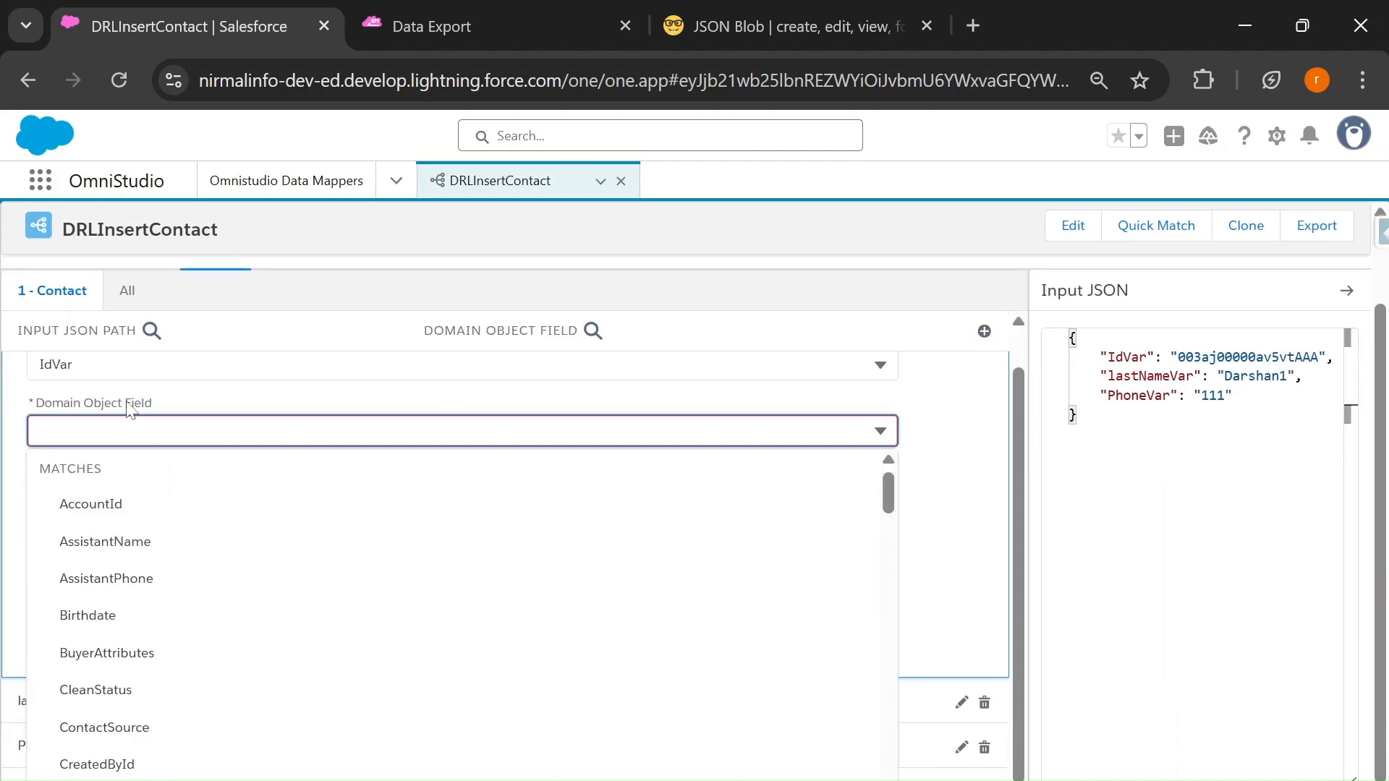
pyautogui.write('Id')
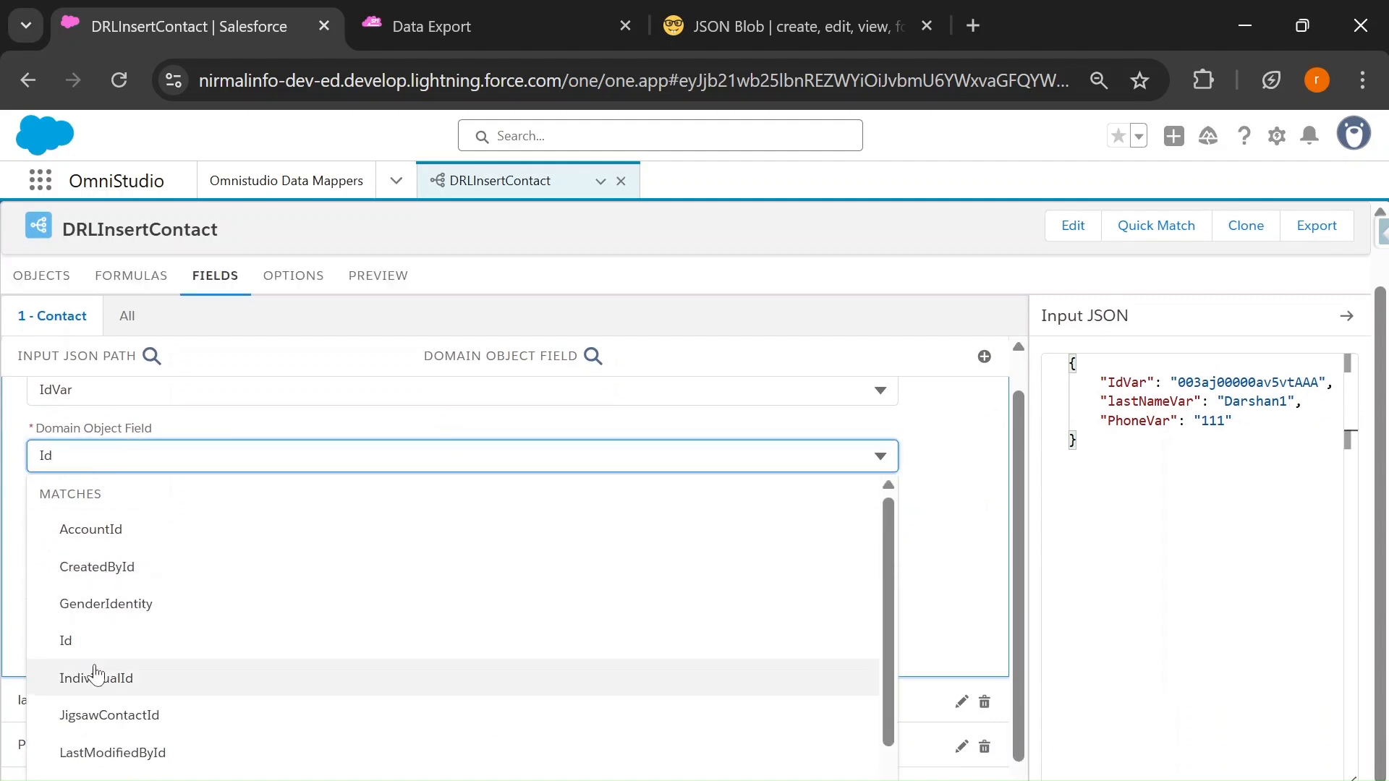
pyautogui.click(85, 651)
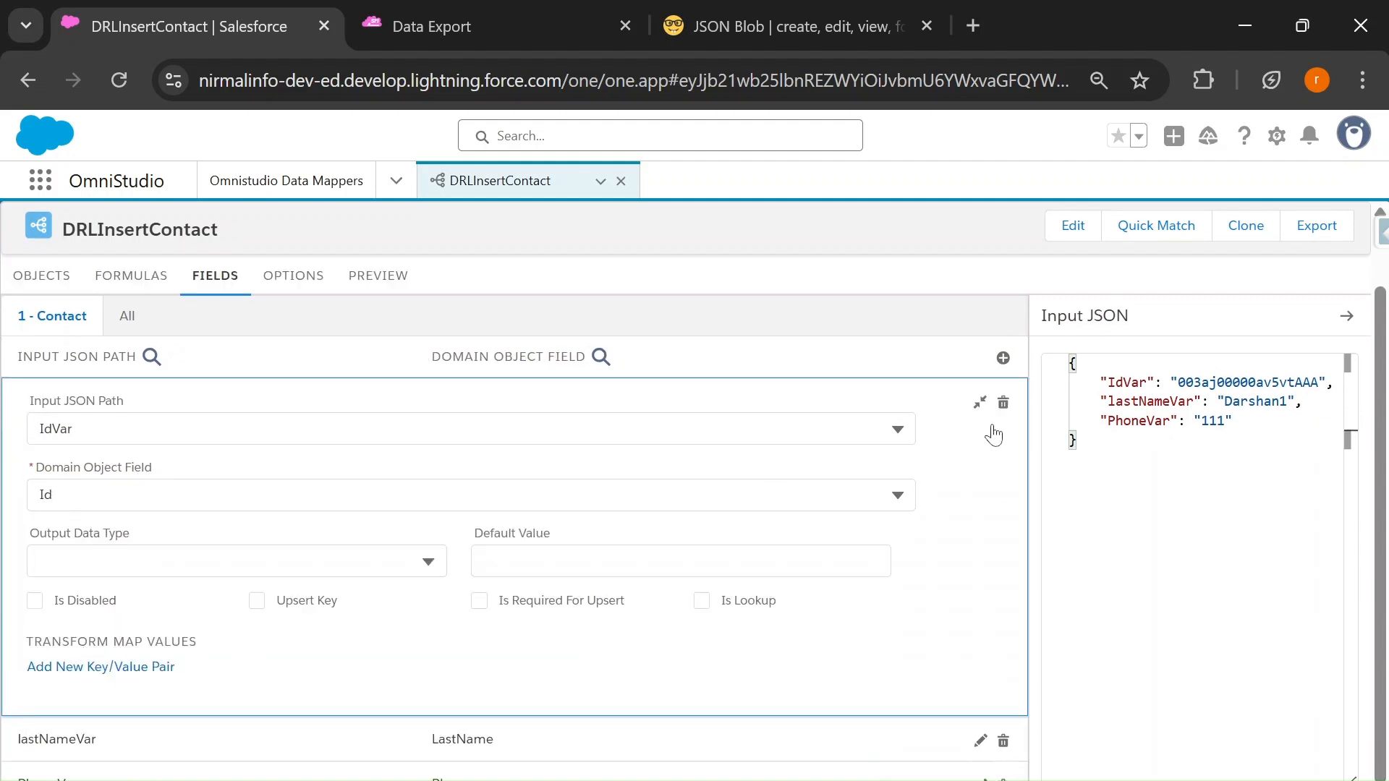
pyautogui.click(981, 403)
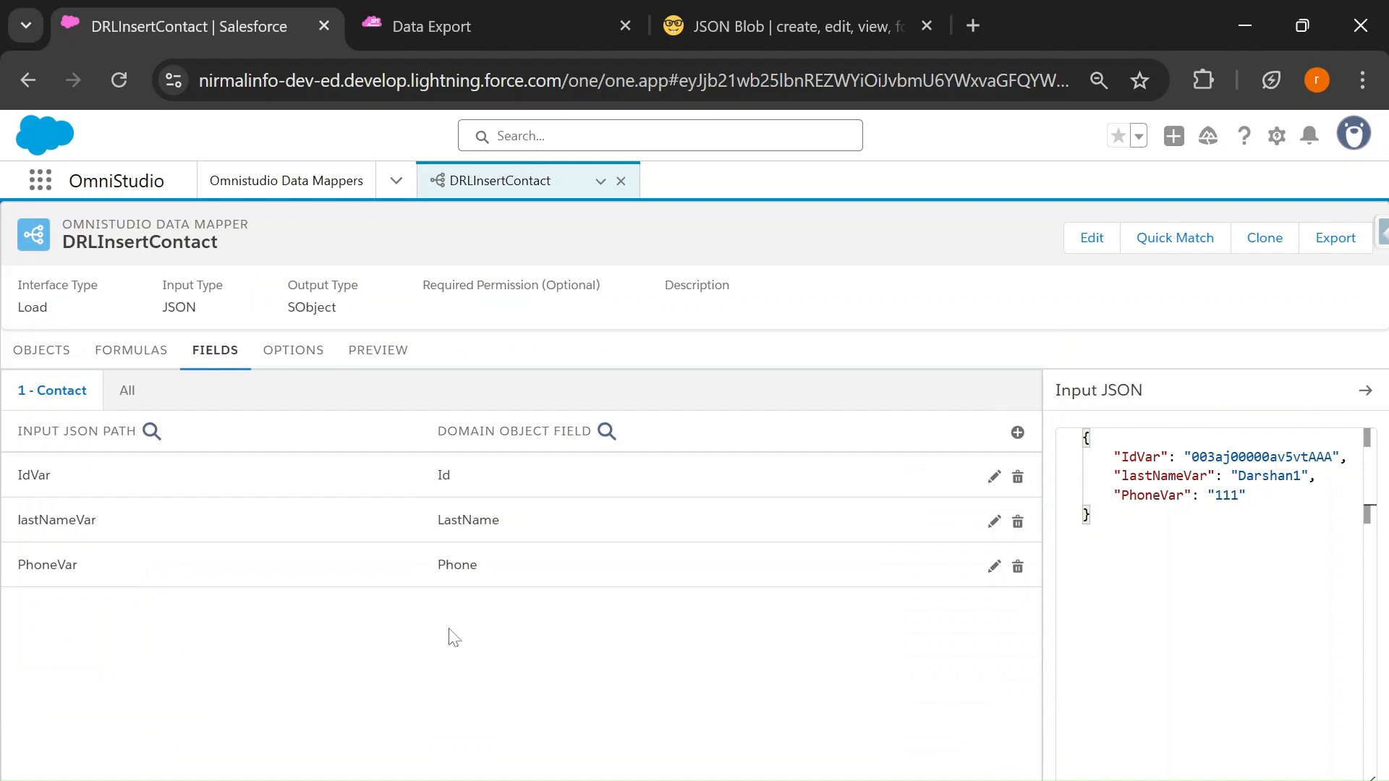
# Examine the upsert key settings of the Id and LastName mappings, leaving both mappings collapsed
pyautogui.click(497, 478)
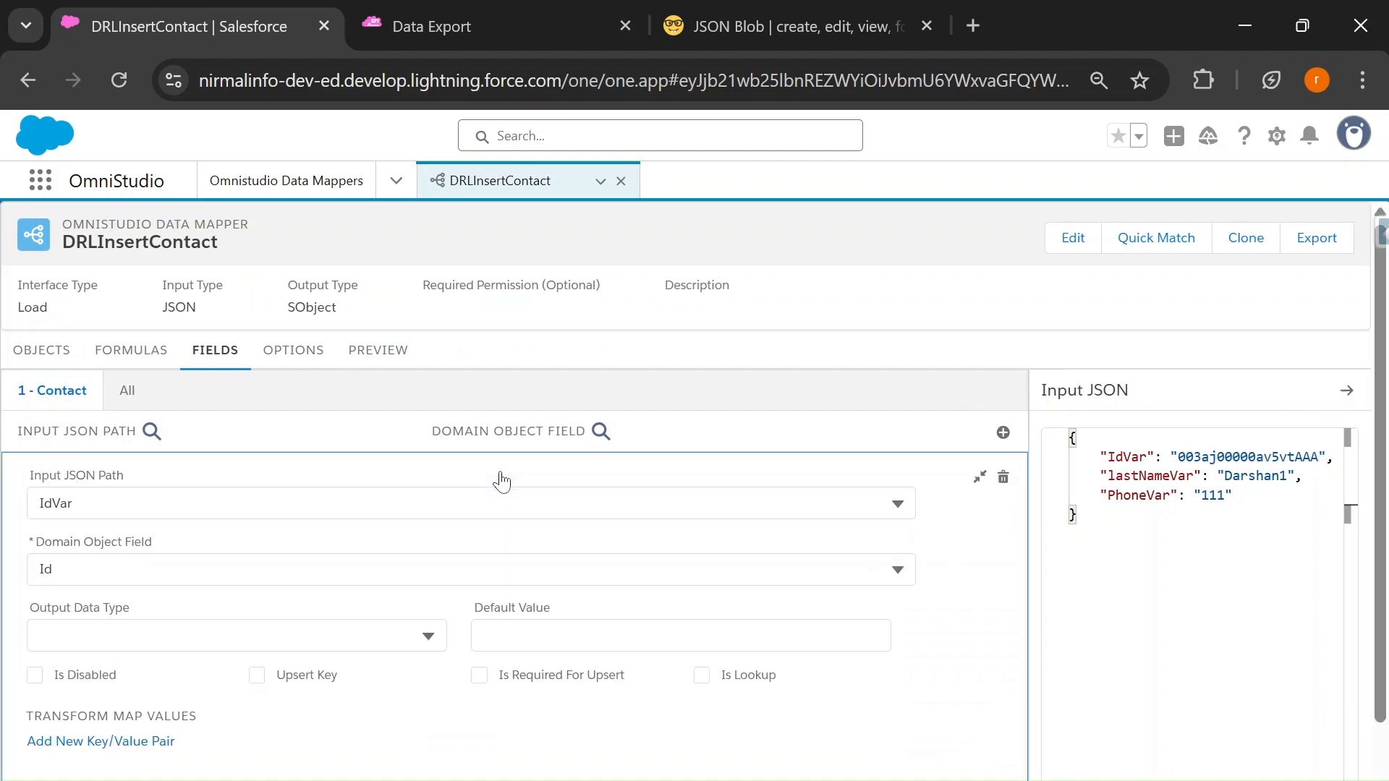
pyautogui.click(979, 477)
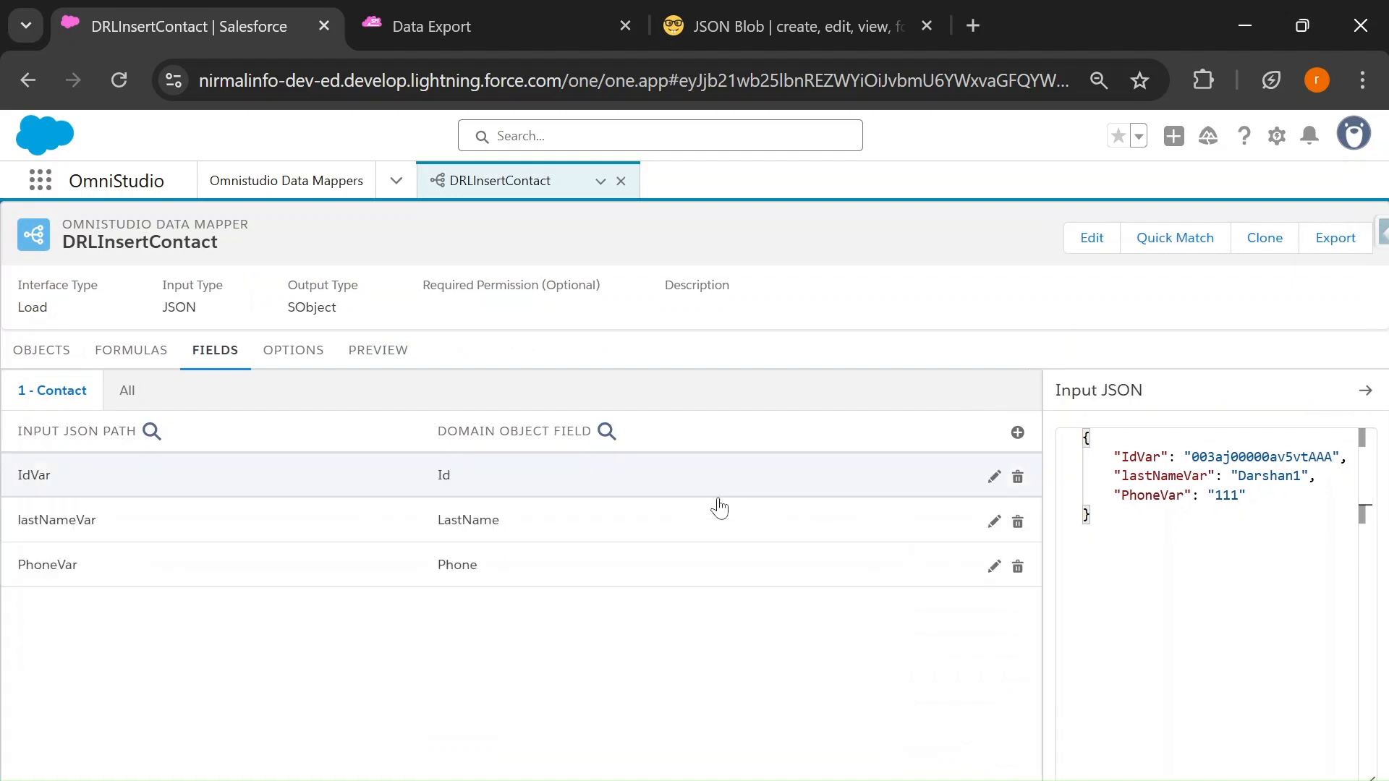
pyautogui.click(570, 521)
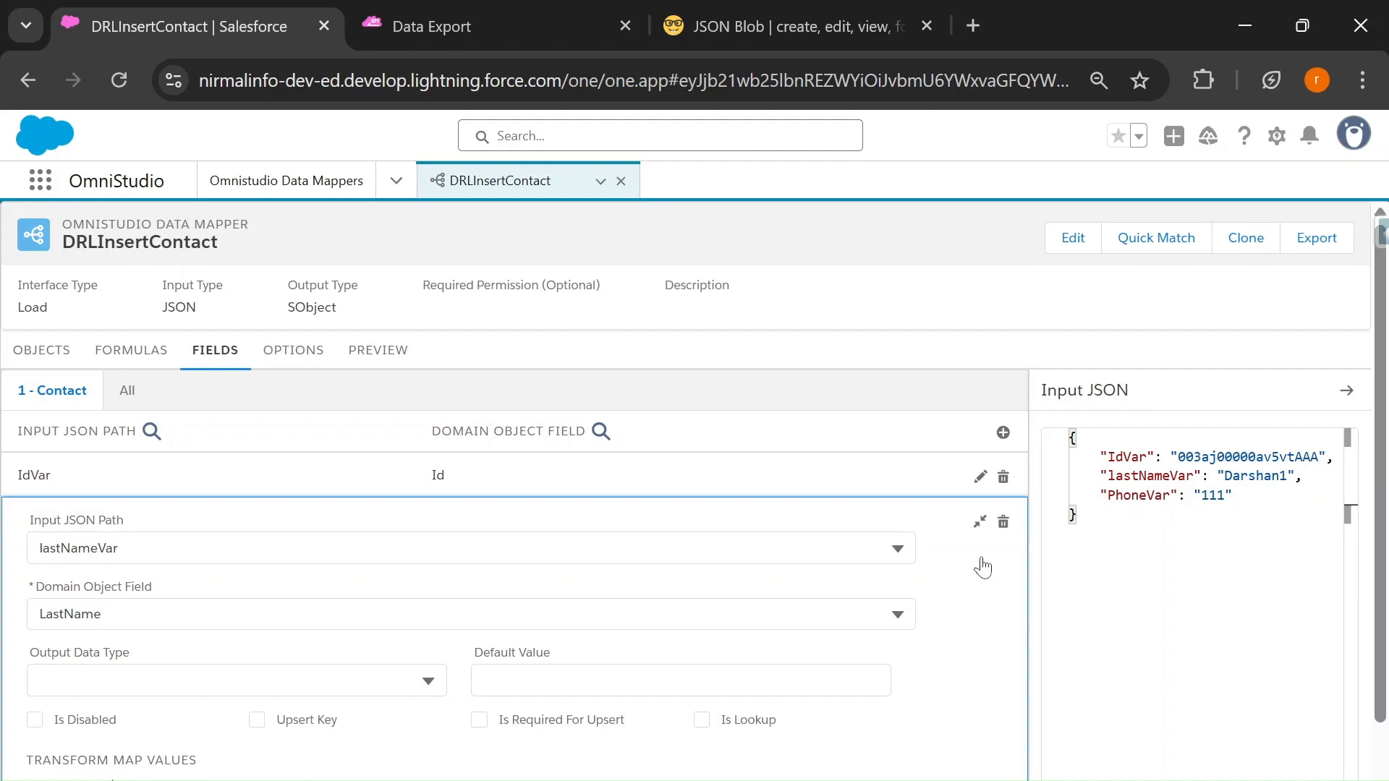
pyautogui.click(979, 522)
# In the preview input, change the lastNameVar's ending number to 2 and enter a new three-digit PhoneVar, consulting the exported Contact
pyautogui.click(378, 350)
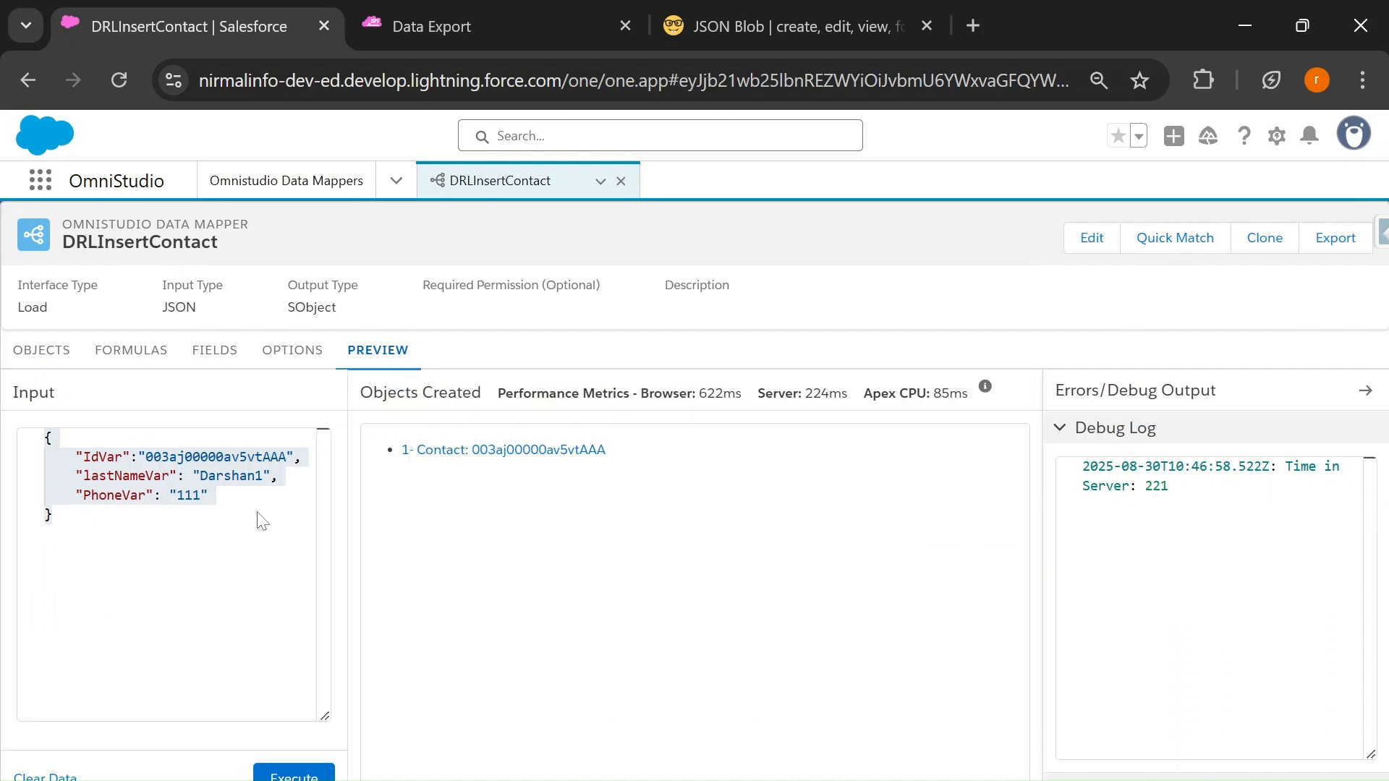
pyautogui.click(510, 16)
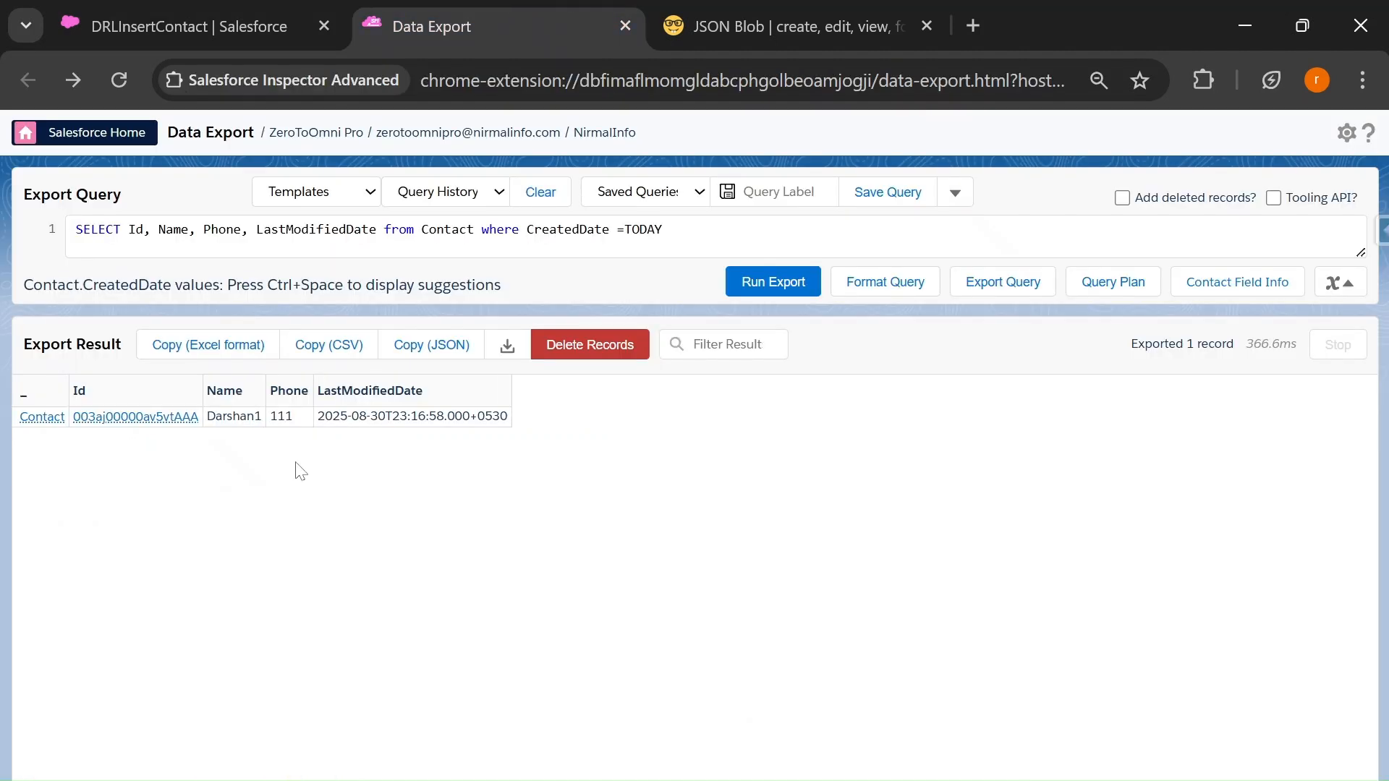
pyautogui.click(217, 26)
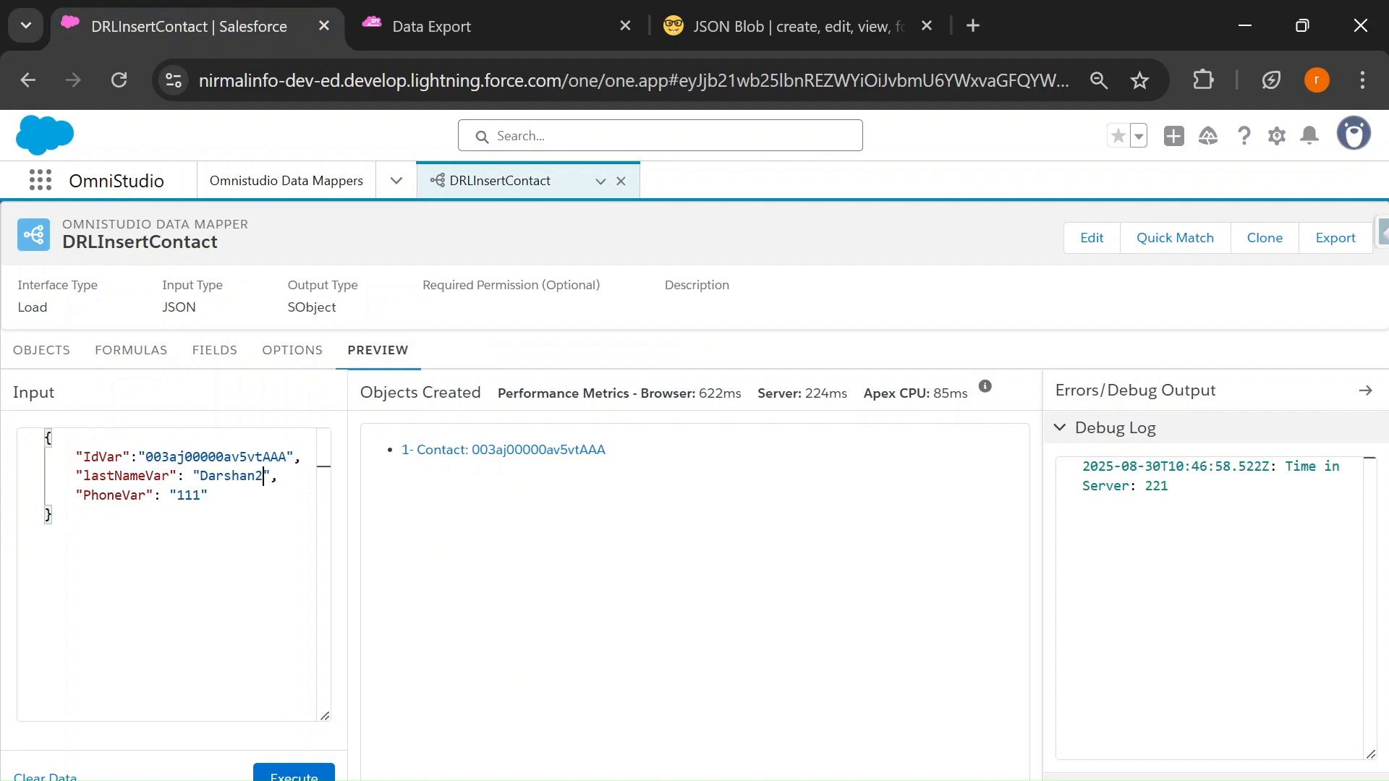
pyautogui.doubleClick(188, 494)
pyautogui.write('222')
# Search both the data mapper preview and the Data Export results for the IdVar record ID to compare them
pyautogui.doubleClick(287, 457)
pyautogui.hotkey('ctrl', 'c')
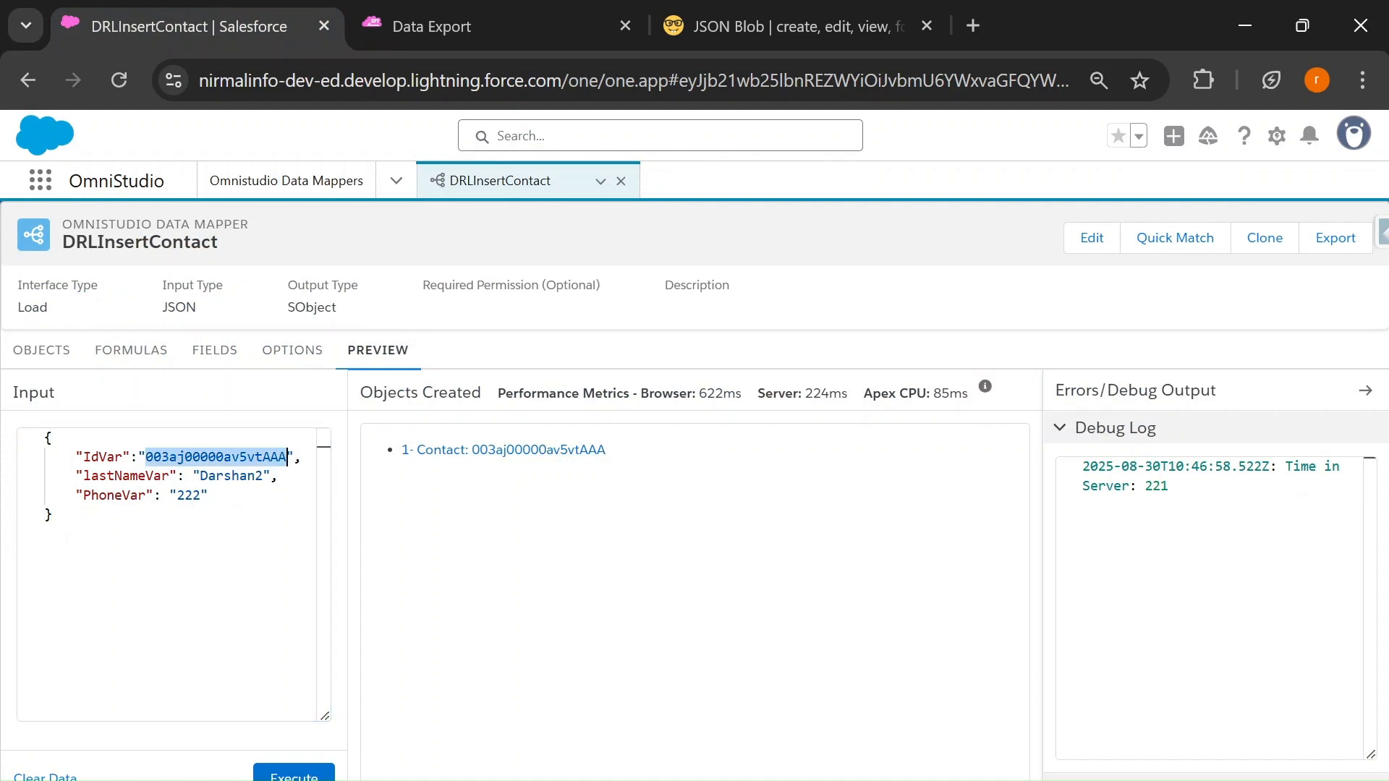
pyautogui.hotkey('ctrl', 'f')
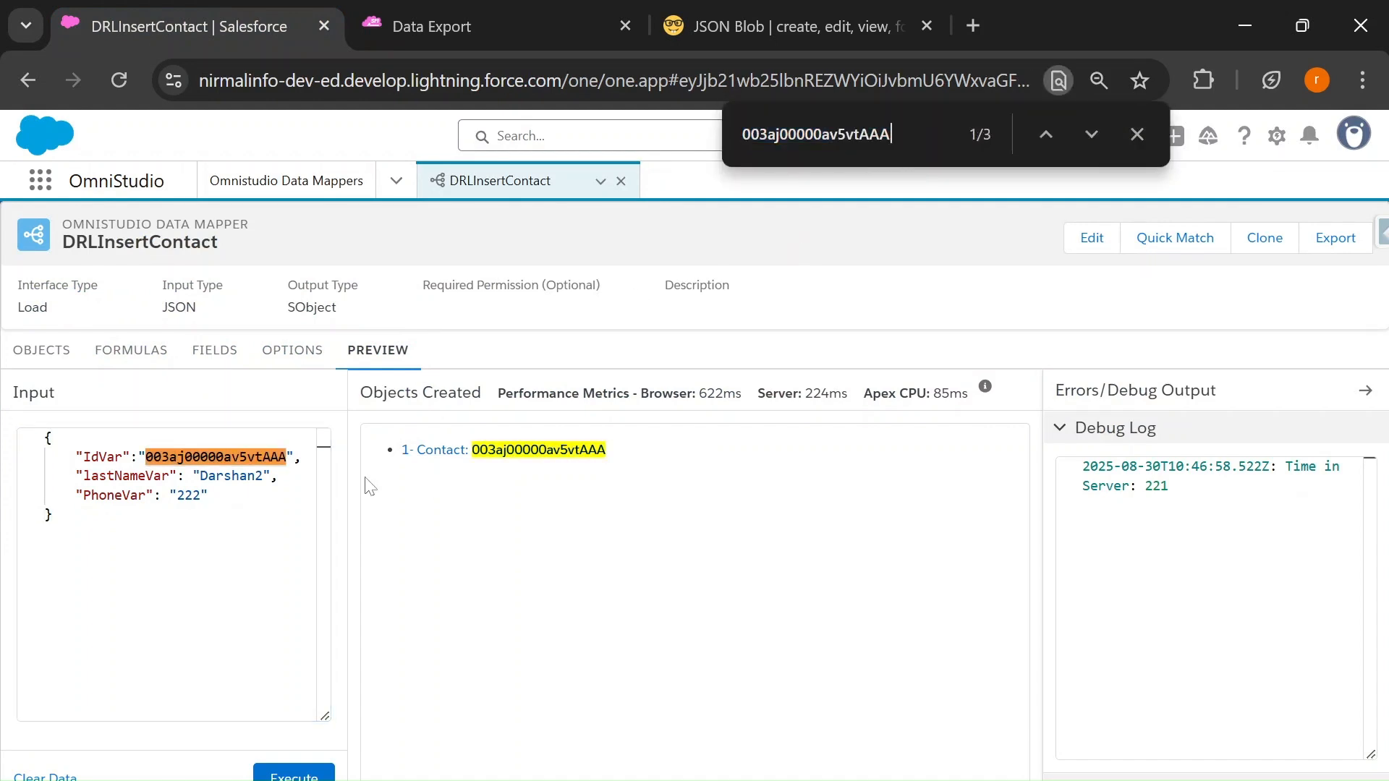
pyautogui.click(533, 16)
pyautogui.hotkey('ctrl', 'f')
pyautogui.hotkey('ctrl', 'v')
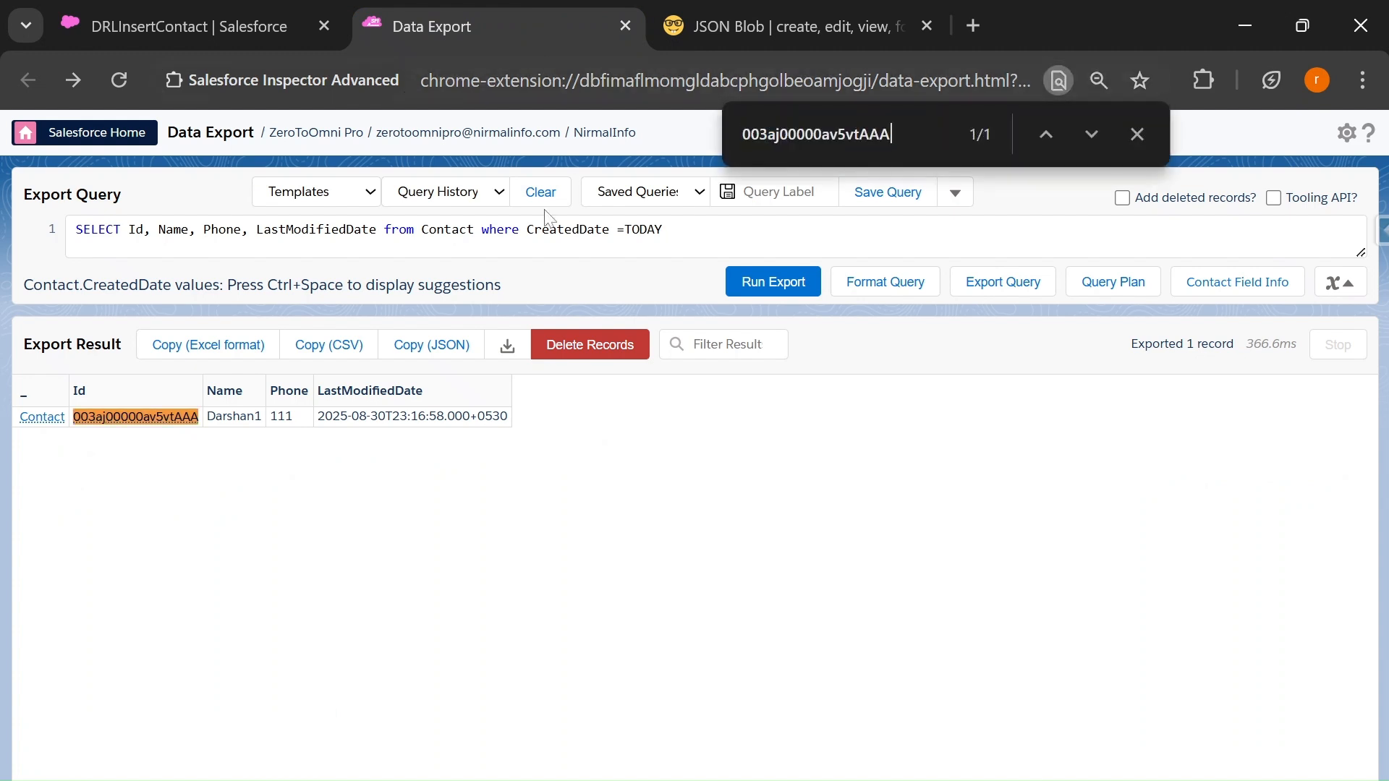
# Execute the data mapper with the Id-based input, rerun the Data Export query to check the Contact, and return to the data mapper
pyautogui.click(304, 23)
pyautogui.click(294, 774)
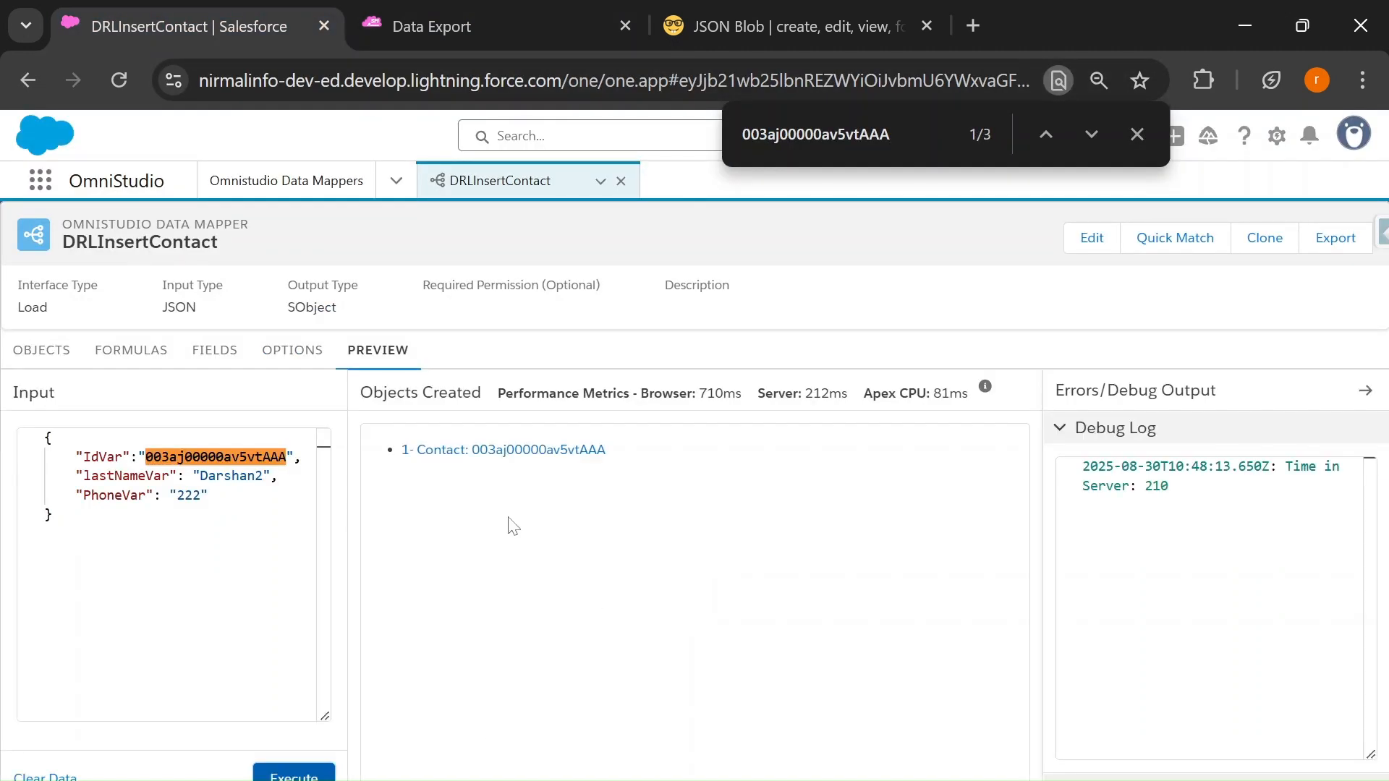
pyautogui.click(453, 30)
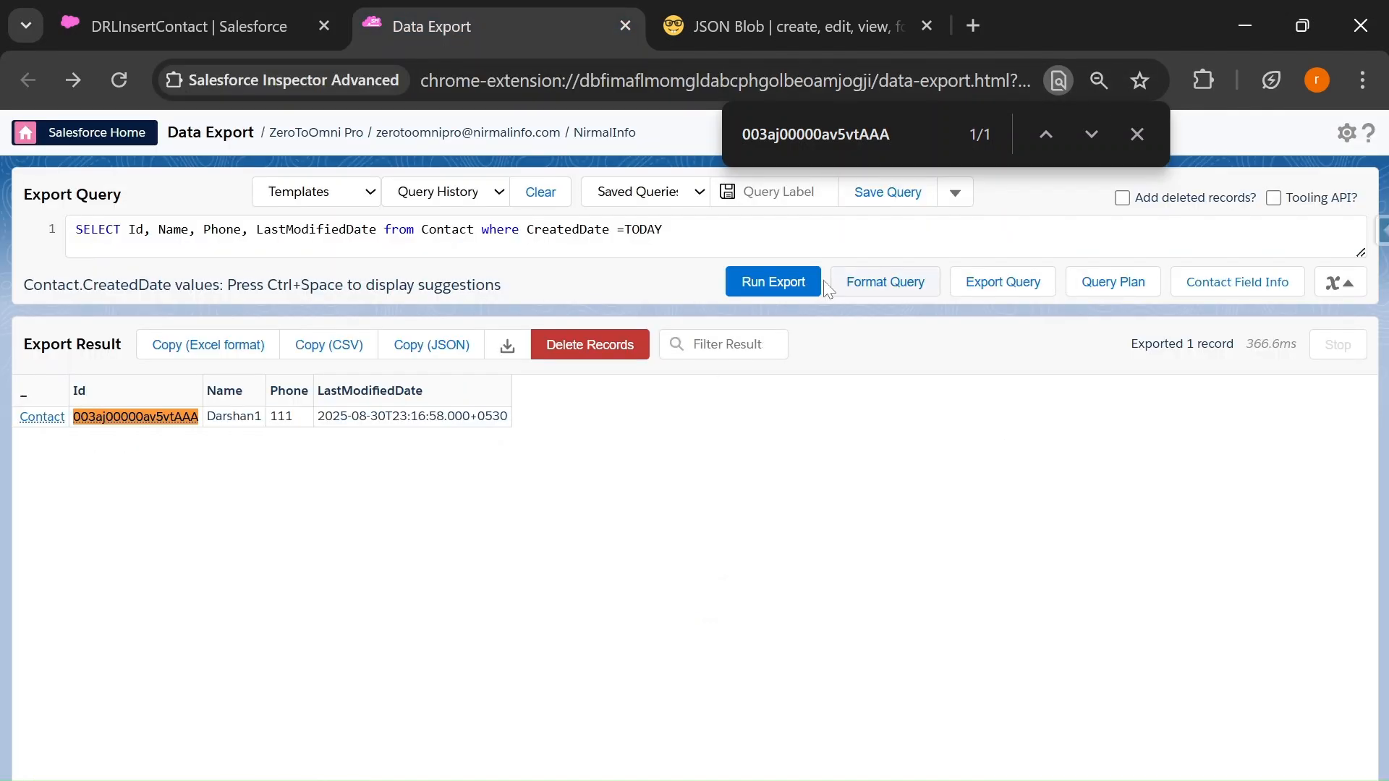
pyautogui.click(787, 282)
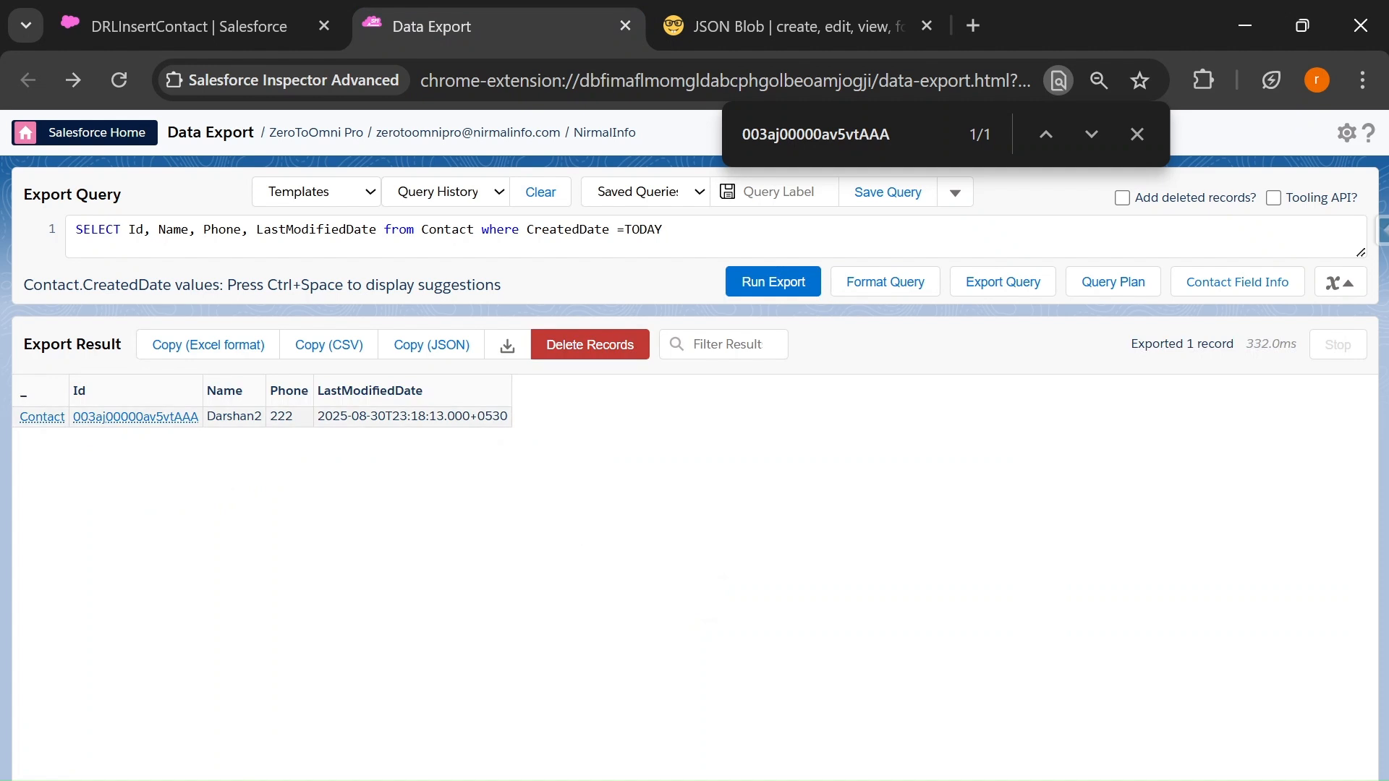
pyautogui.click(188, 26)
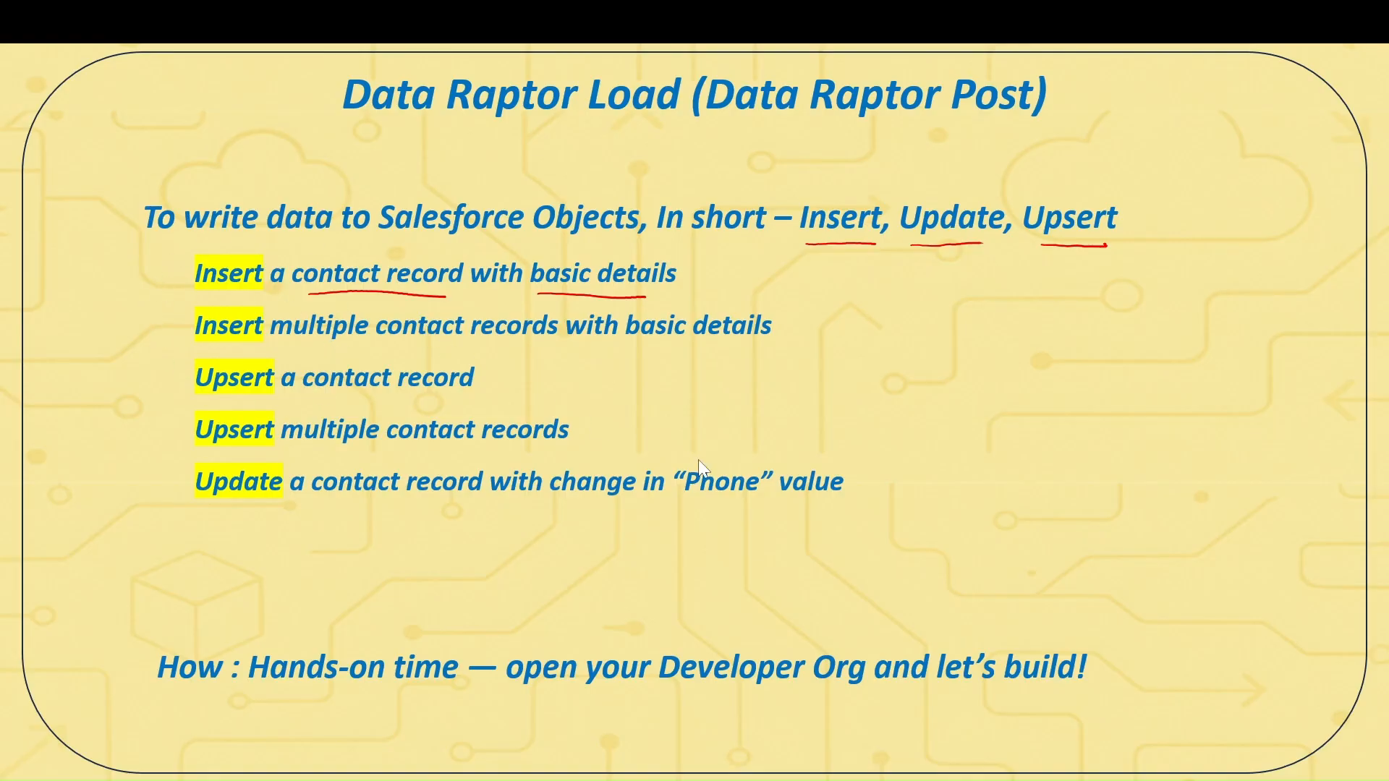
pyautogui.press('Right')
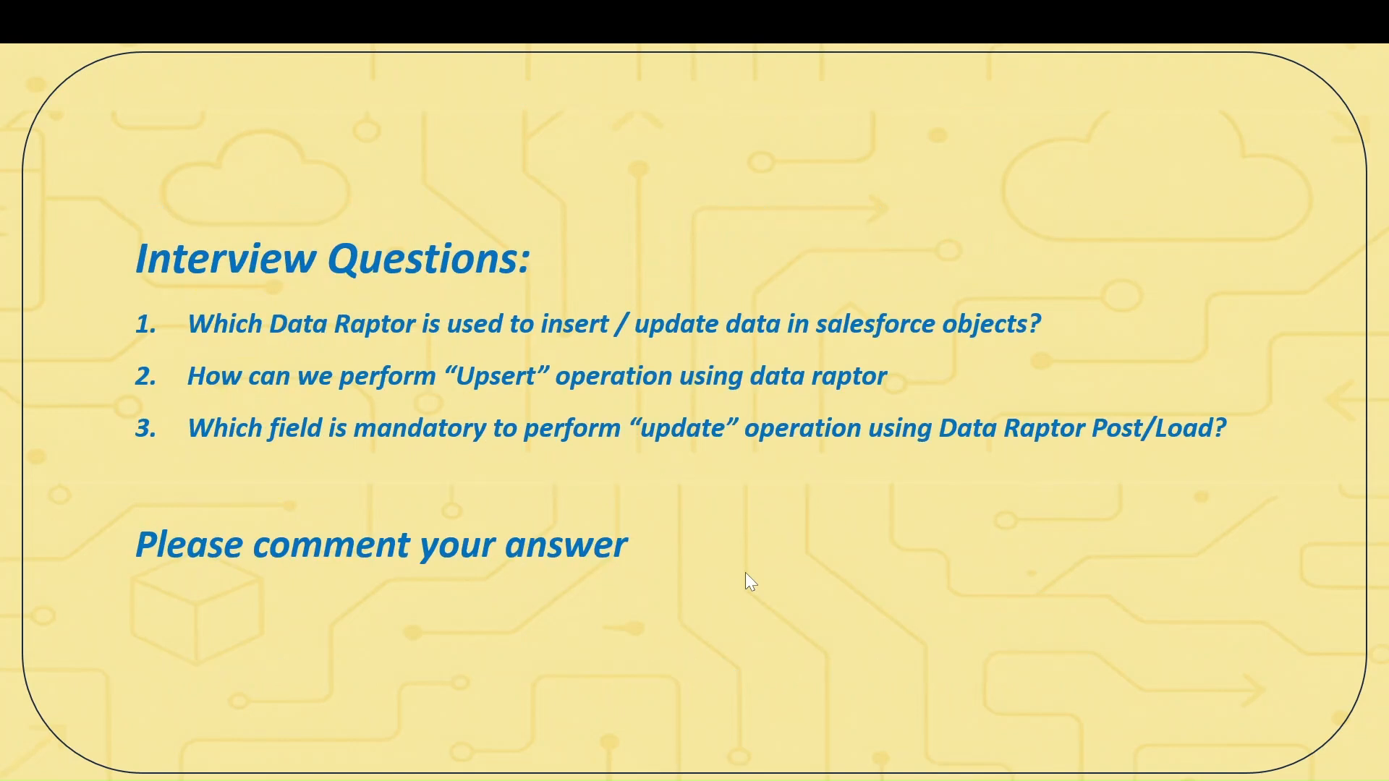